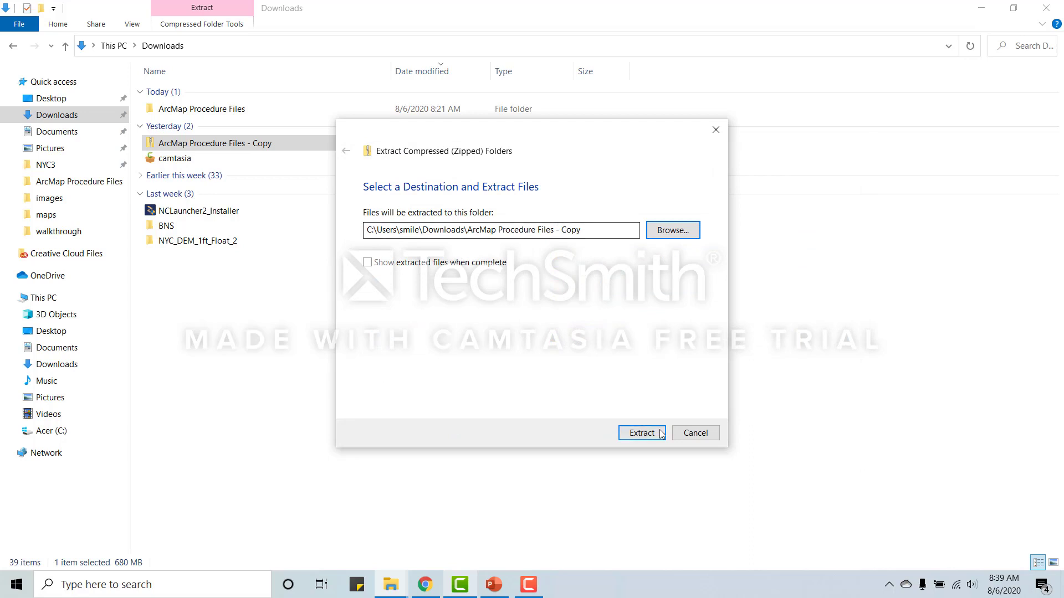
Cancel the zip extraction and open the ArcMap Procedure Files folder in Downloads to review its files
left_click(694, 433)
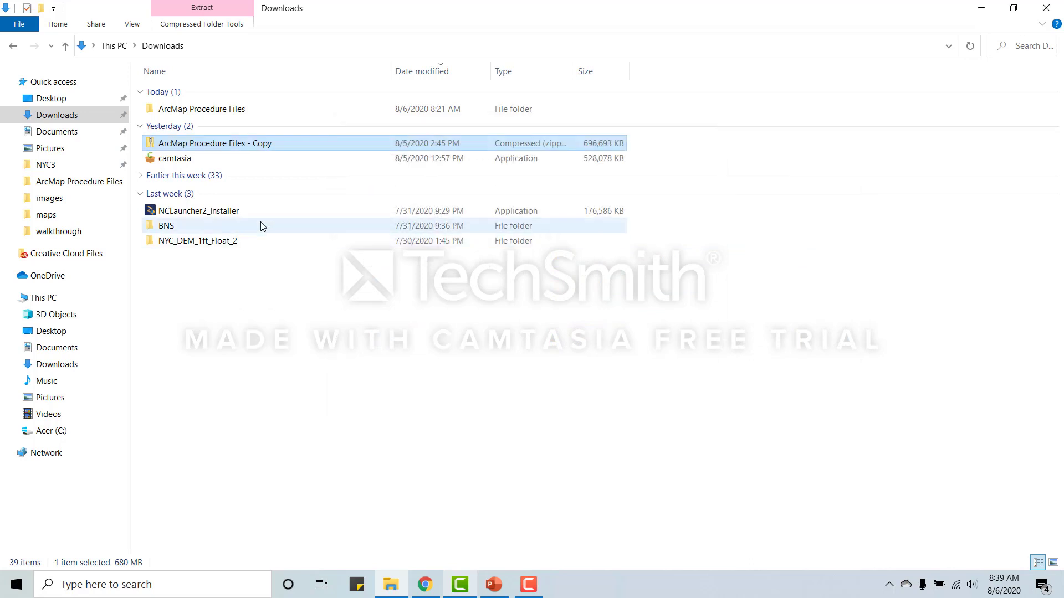
left_click(219, 111)
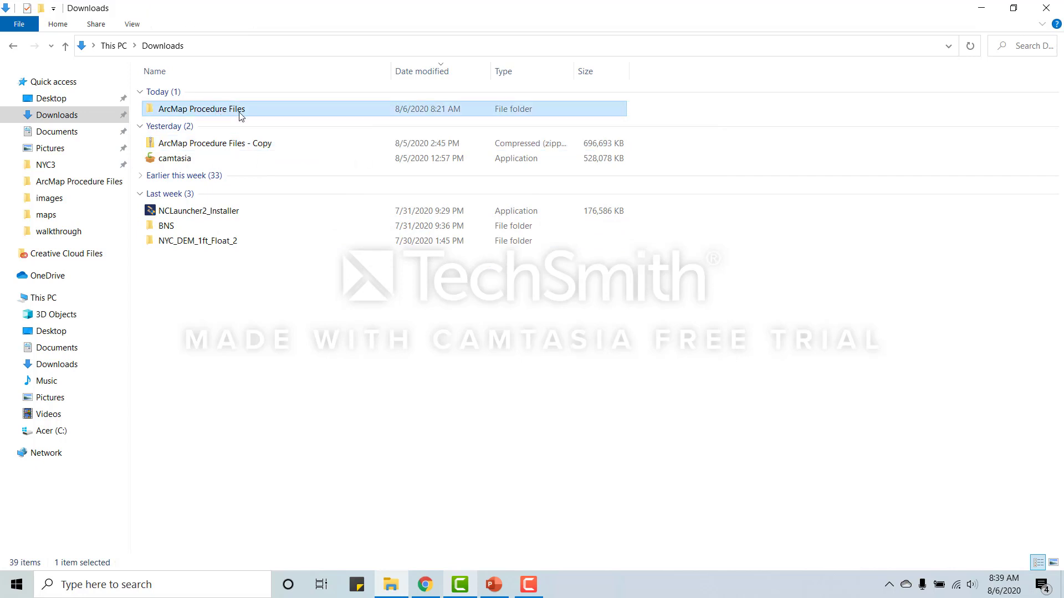
double_click(238, 112)
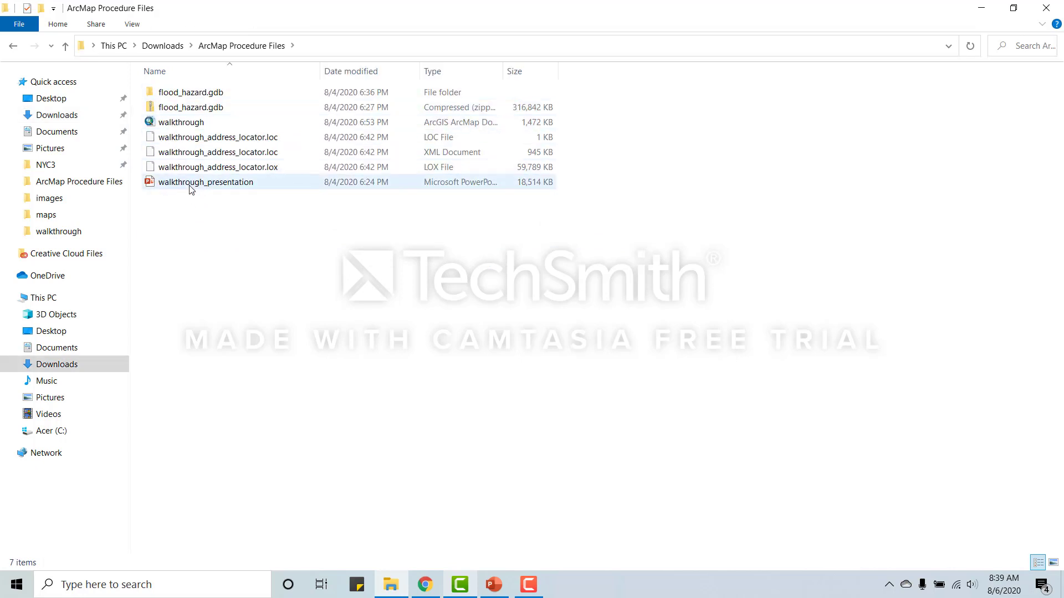
mouse_move(190, 189)
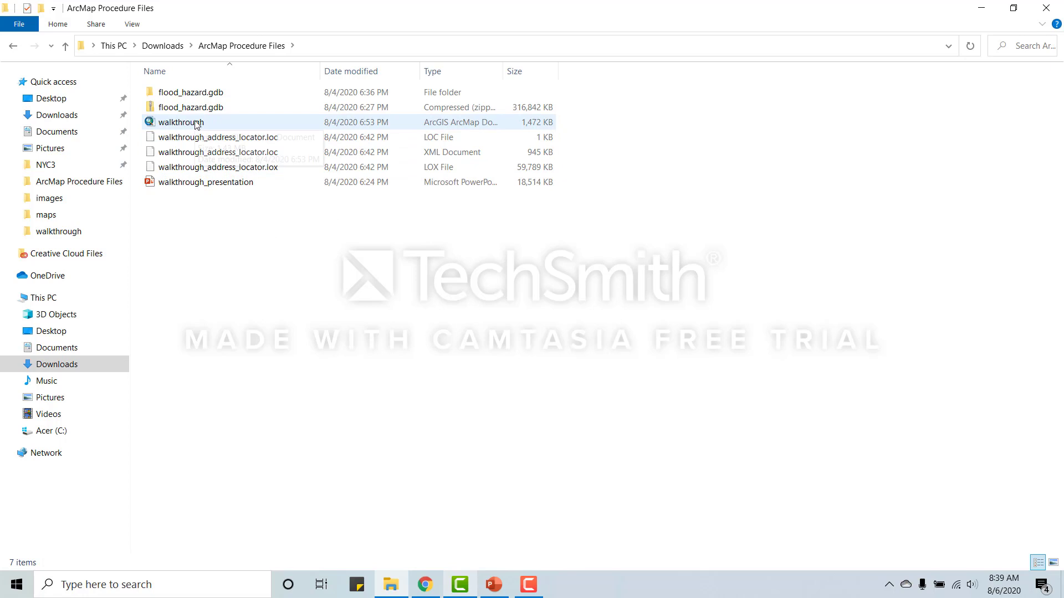
mouse_move(198, 123)
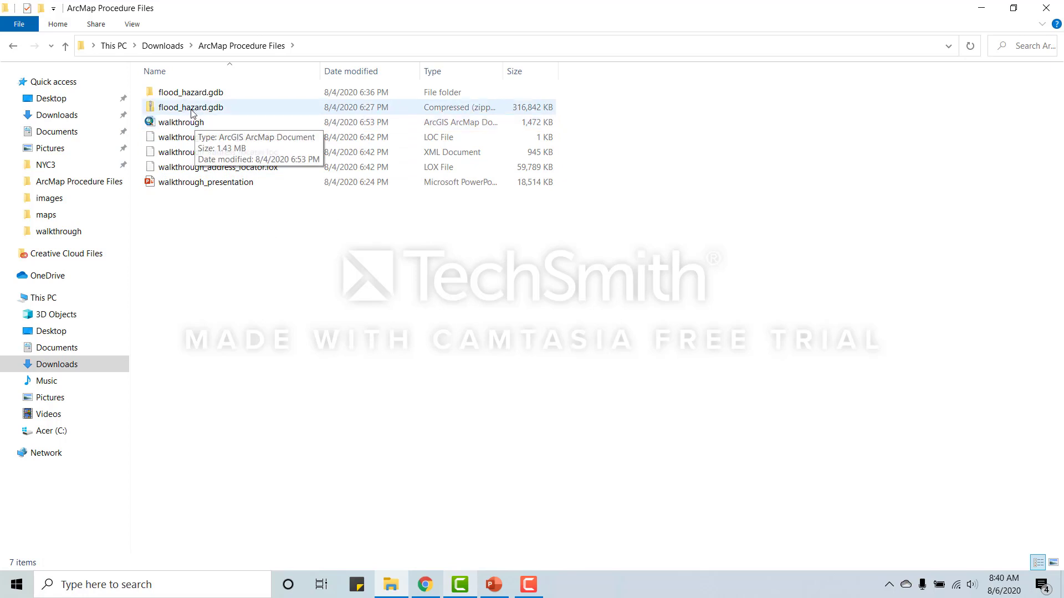
mouse_move(225, 95)
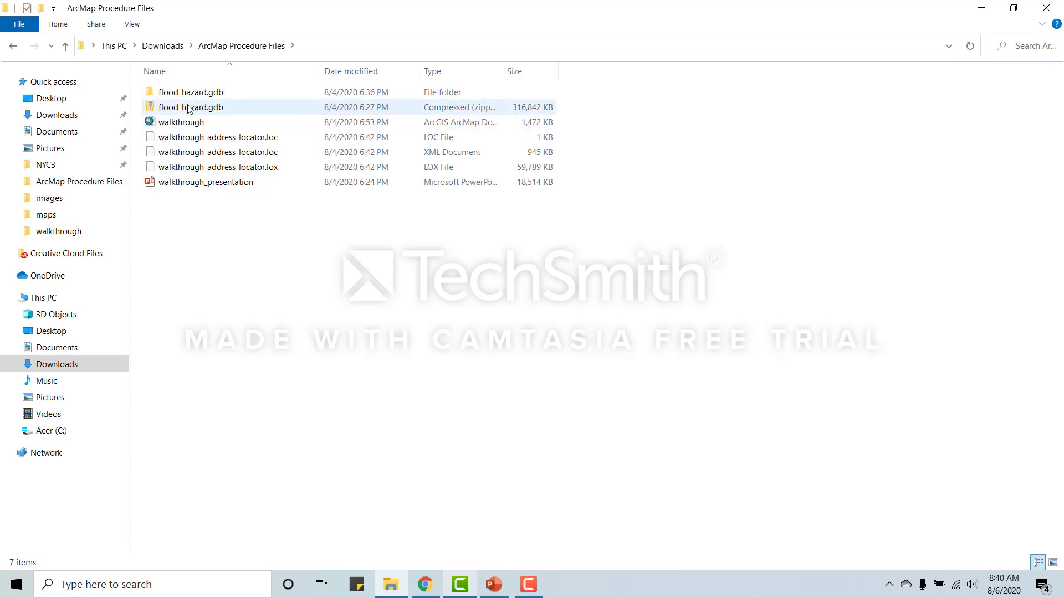
Launch ArcMap 10.7.1 and start a new map from the Blank Map template
left_click(216, 580)
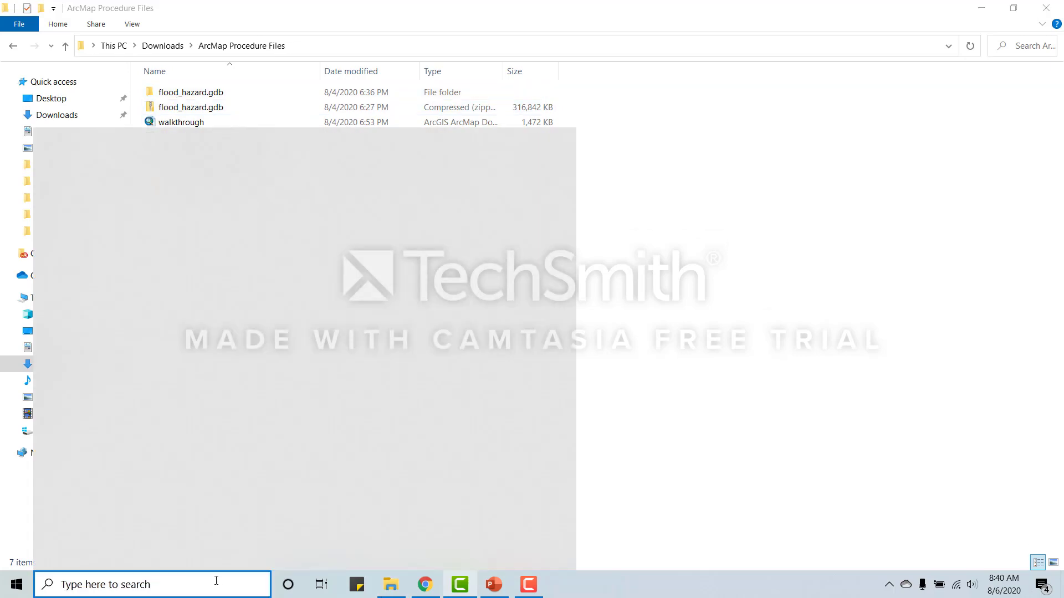
type("arcmap")
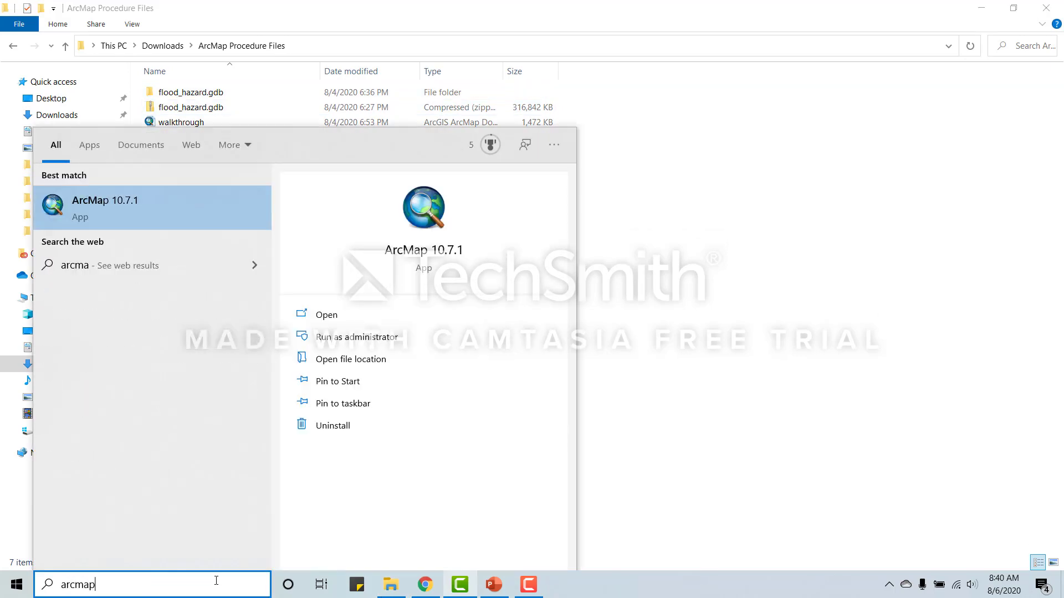
key("Return")
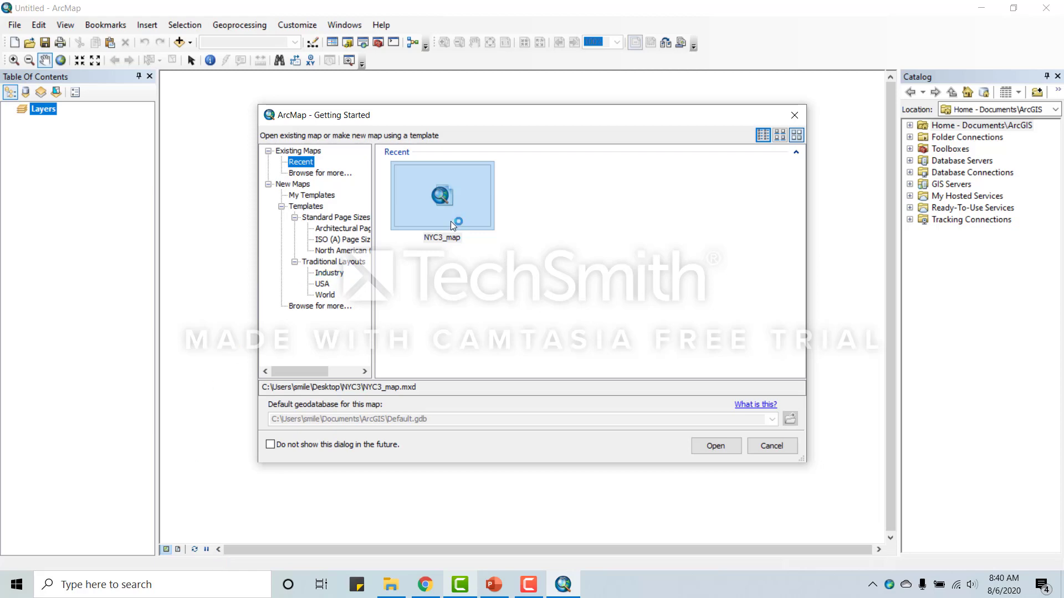
left_click(299, 185)
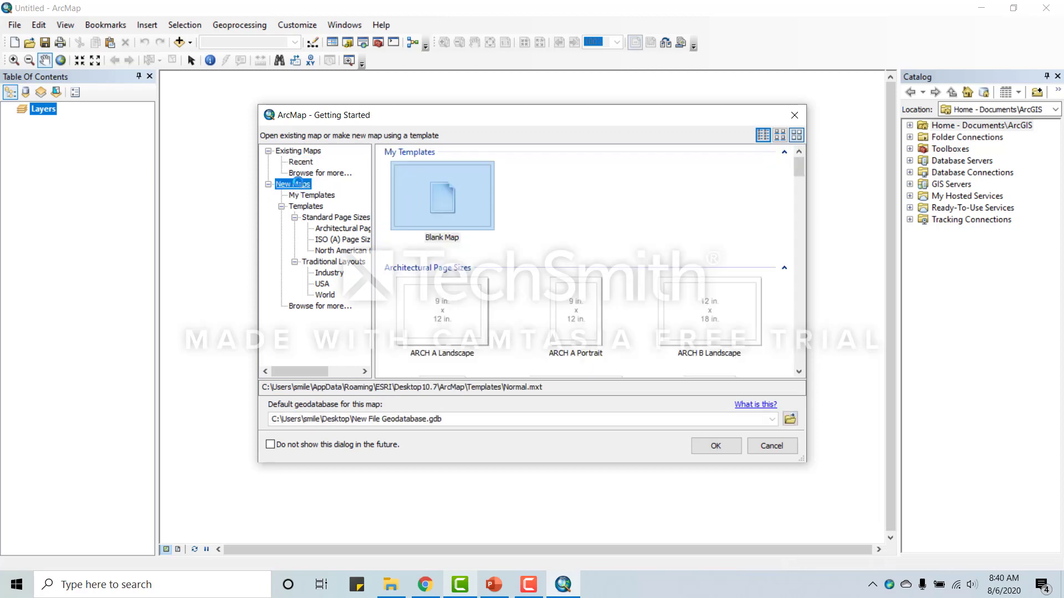
left_click(440, 182)
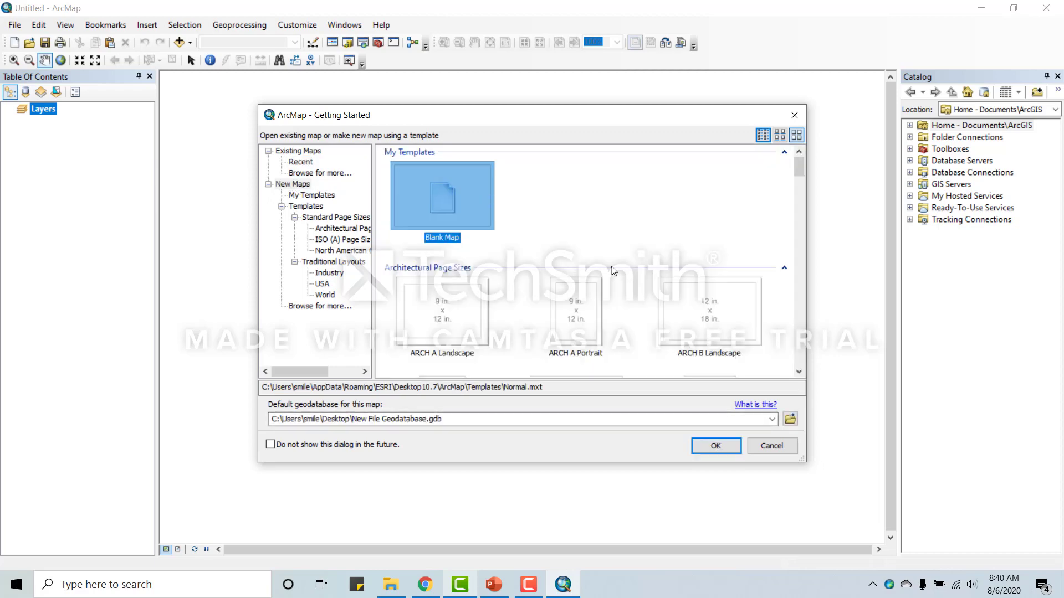
left_click(710, 448)
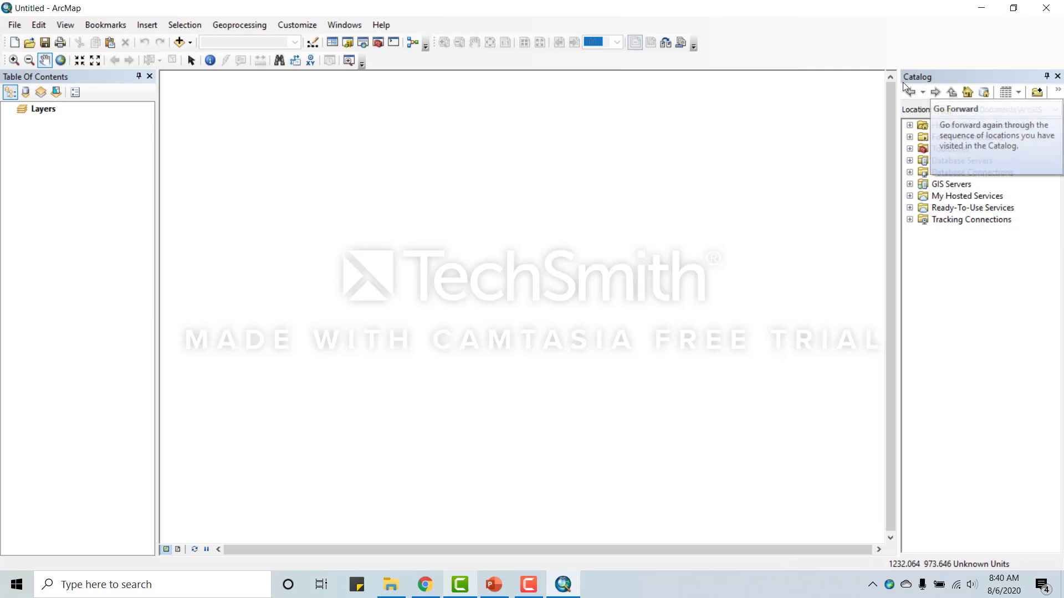
Open the Search window, widen it and run a local search for "catalog"
left_click(364, 43)
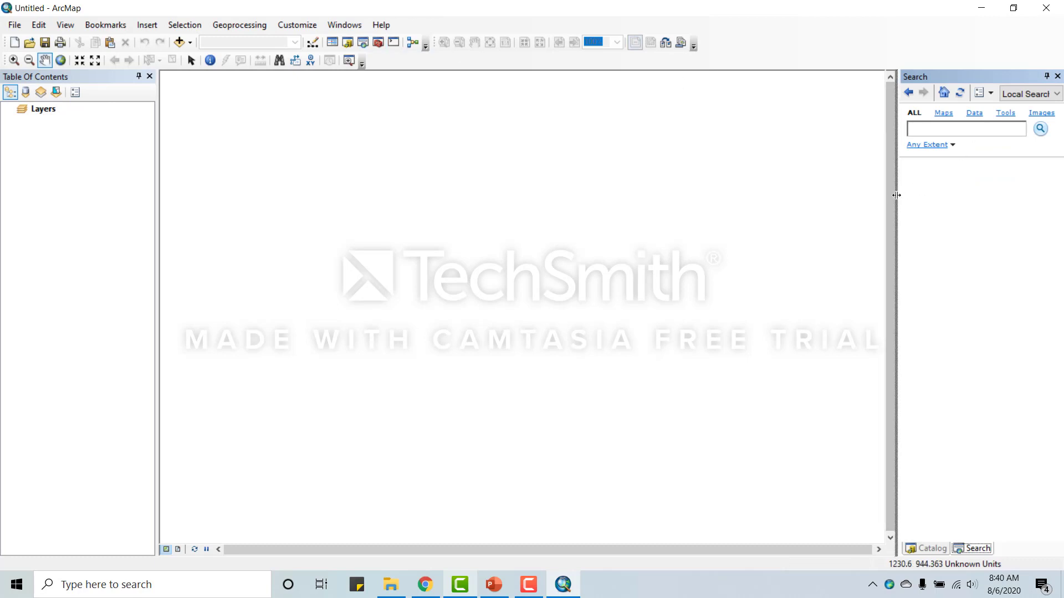
left_click_drag(898, 198, 834, 195)
type("catalog")
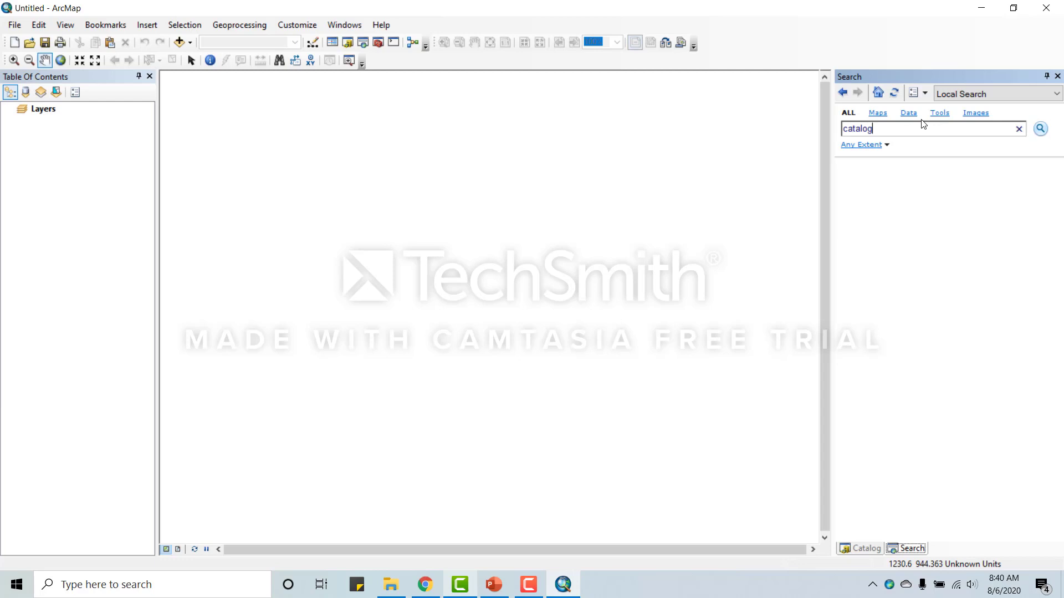
key("Return")
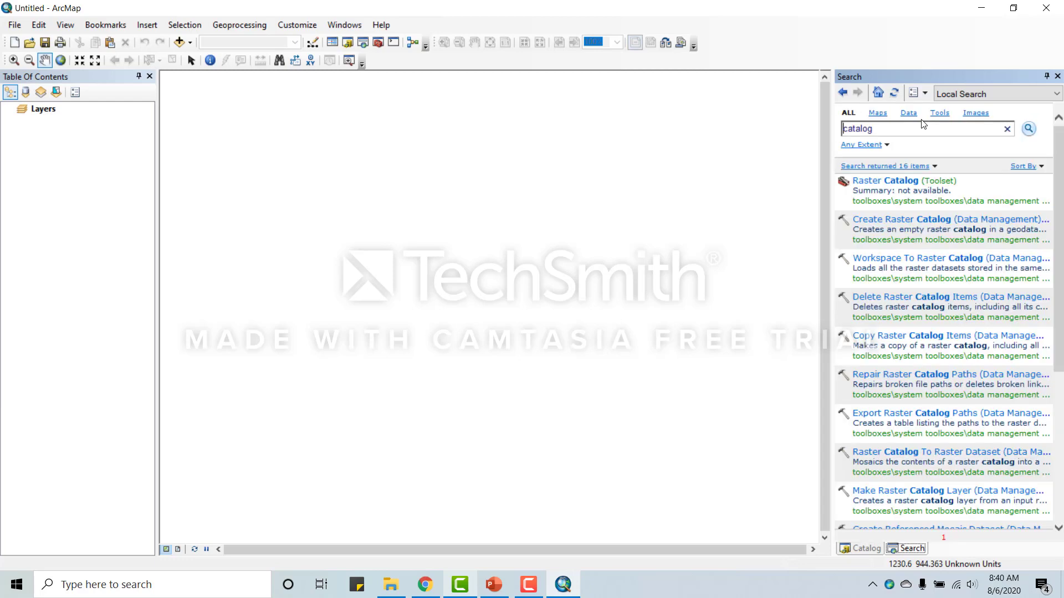
Run a local search for "table of contents" and close the Search window
double_click(907, 136)
type("table")
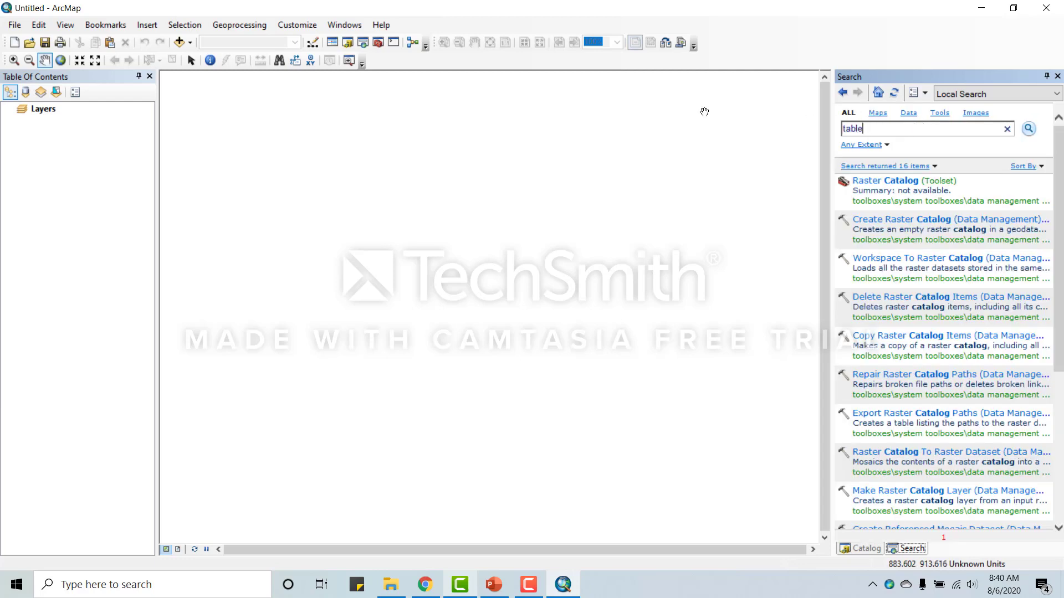
type(" of contents")
key("Return")
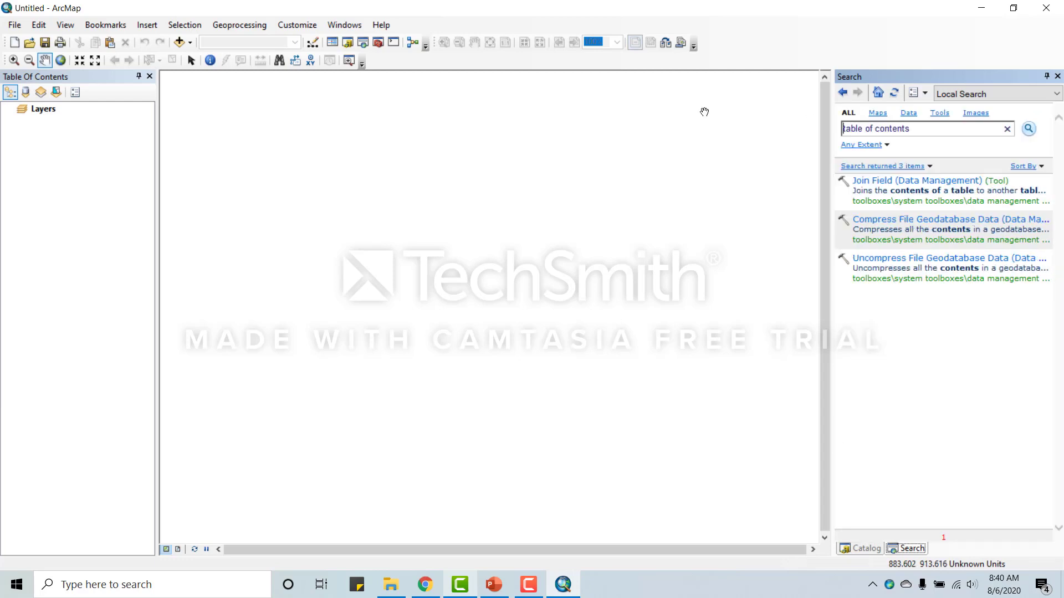
left_click(1057, 77)
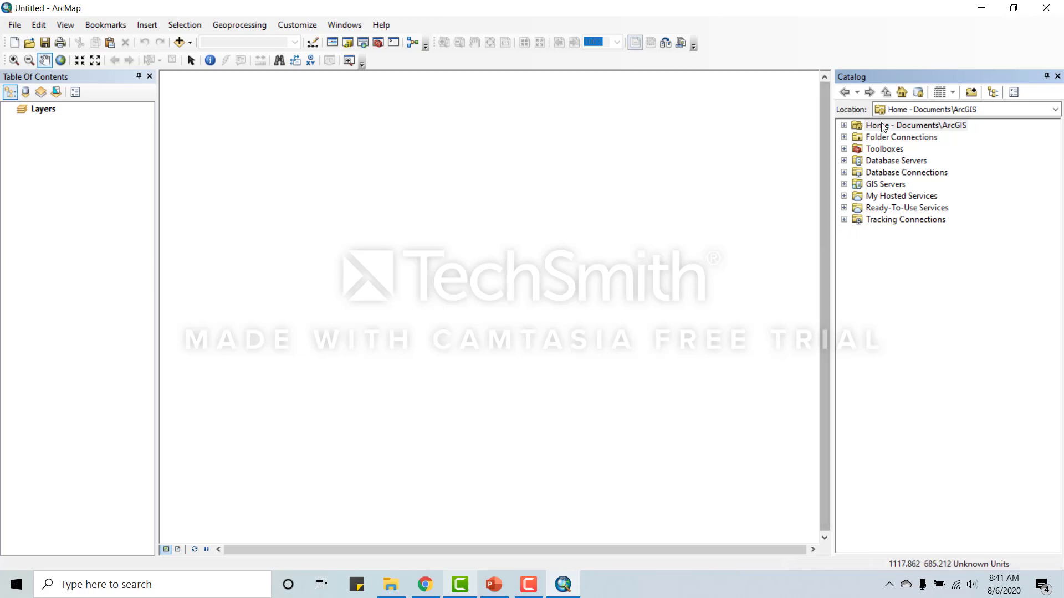
Connect the Catalog to the outer flood_hazard.gdb folder inside Downloads\ArcMap Procedure Files
left_click(972, 93)
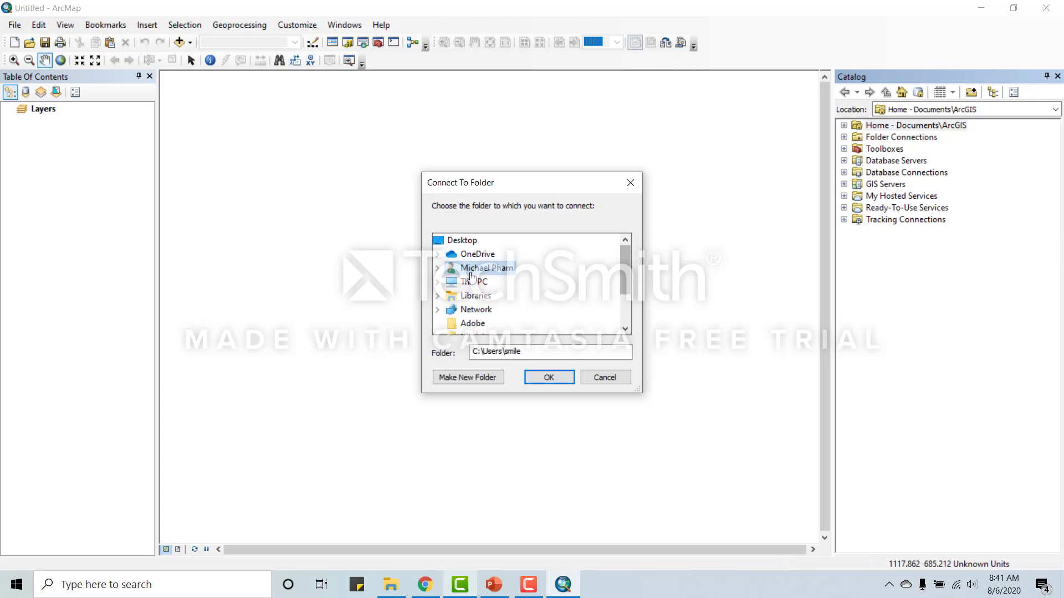
left_click(439, 269)
left_click(437, 244)
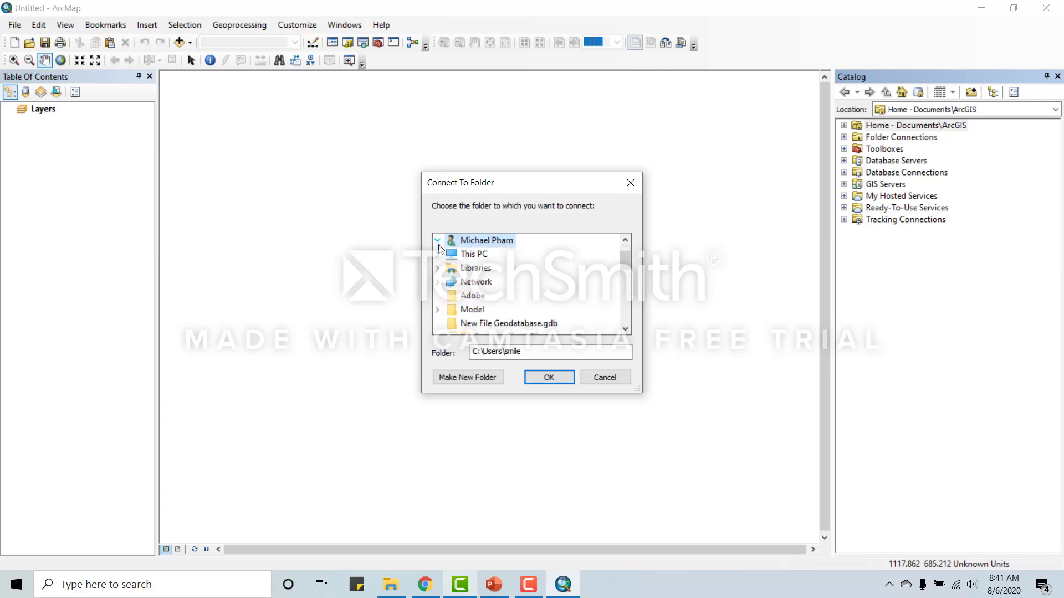
left_click(439, 253)
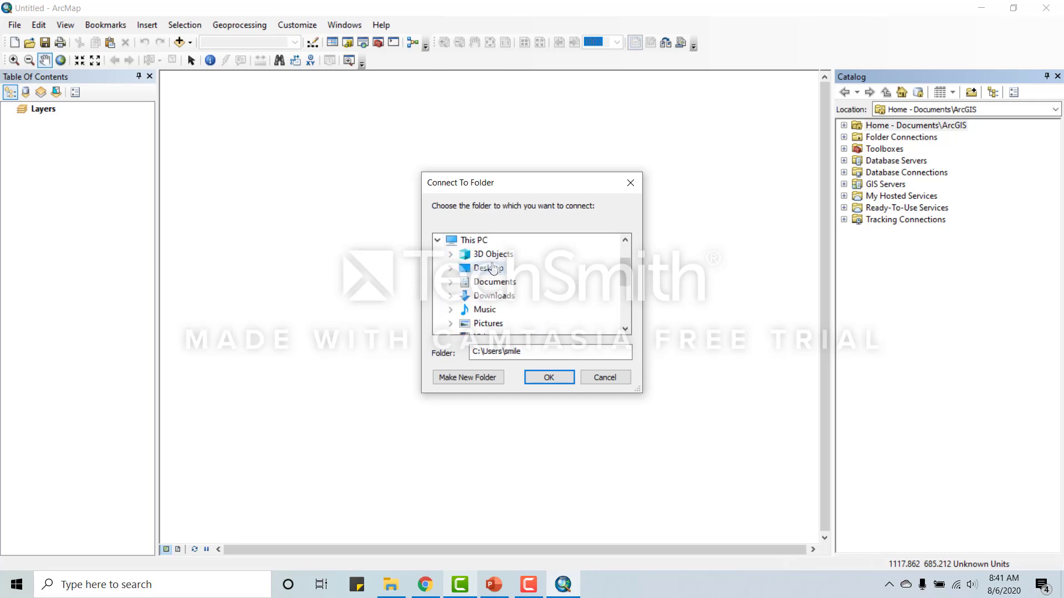
left_click(452, 296)
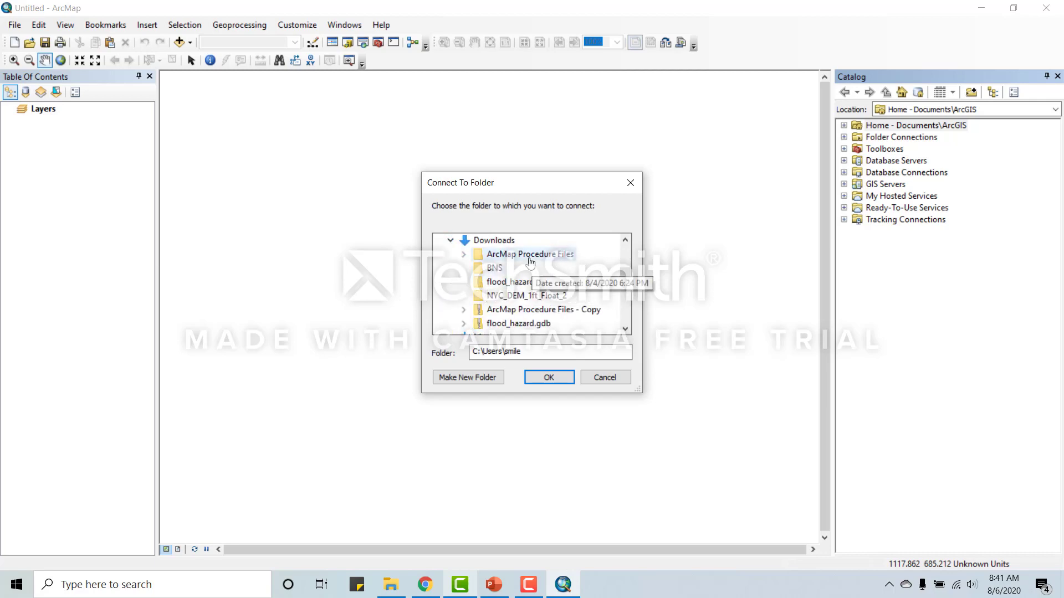
left_click(464, 255)
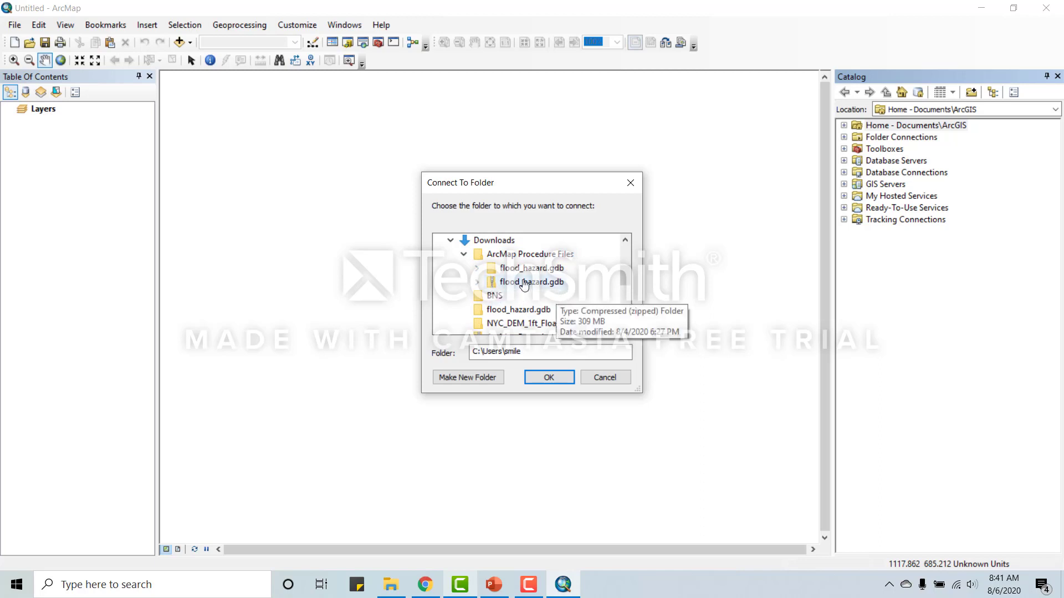
left_click(477, 268)
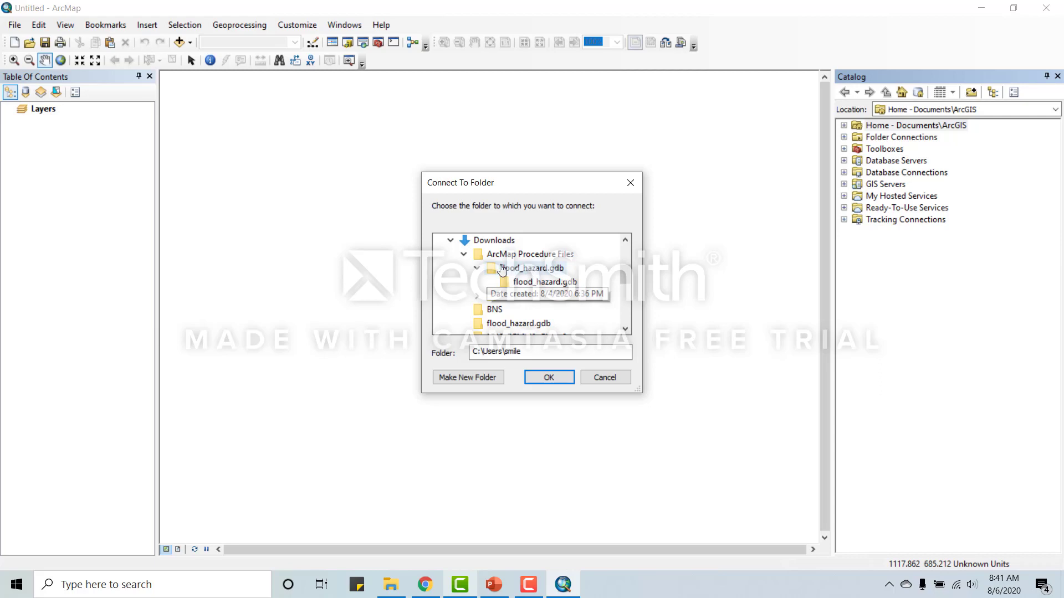
left_click(527, 271)
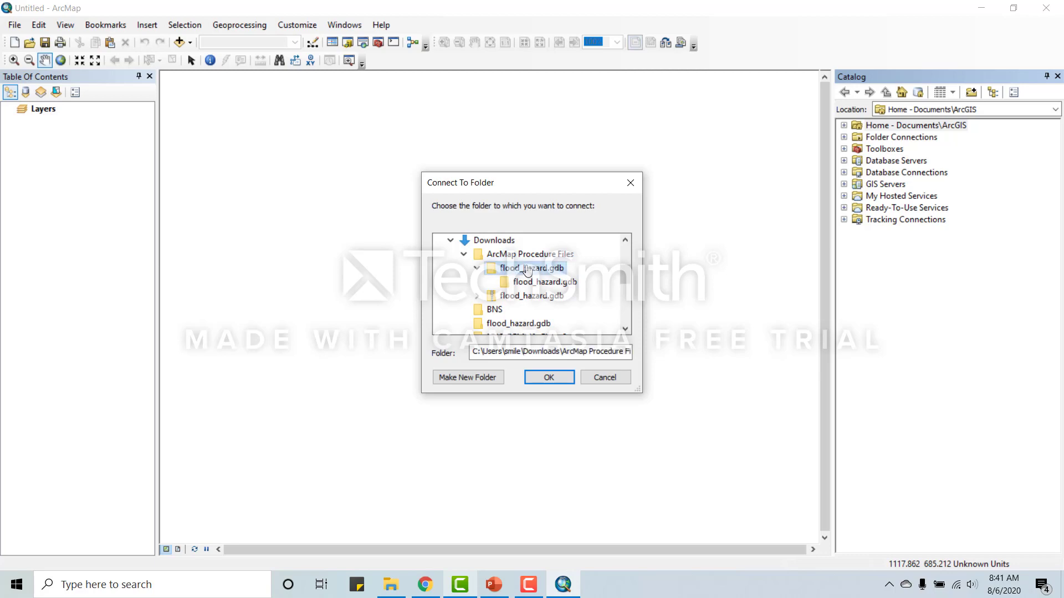
left_click(529, 281)
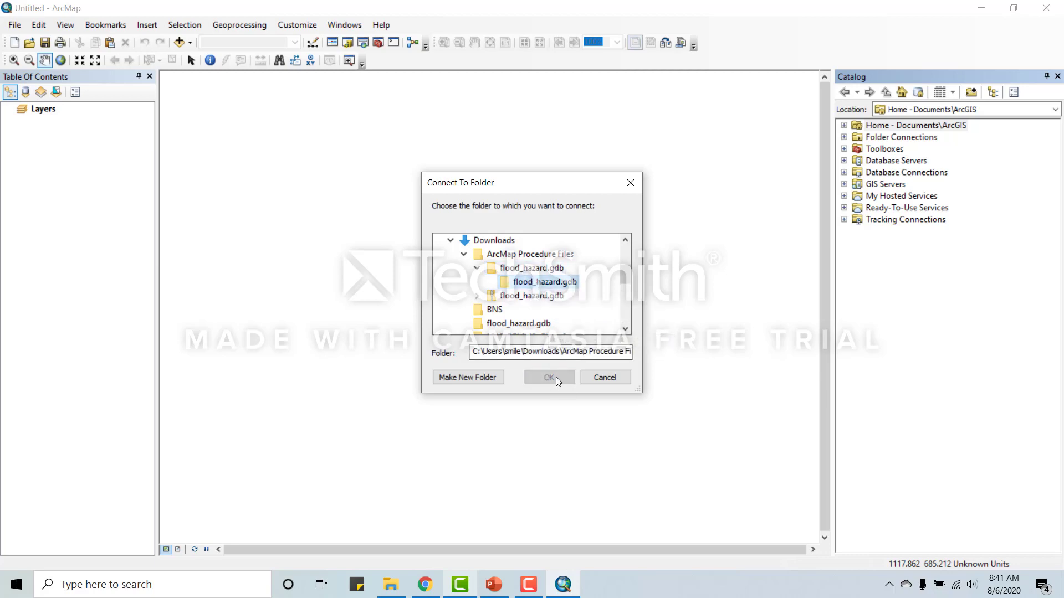
left_click(514, 269)
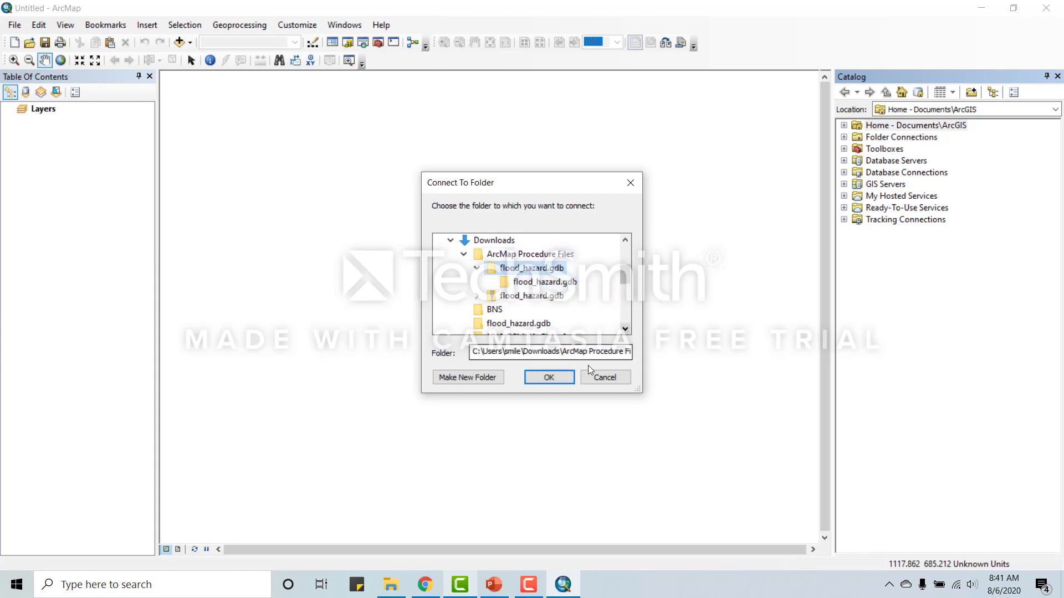
left_click(567, 380)
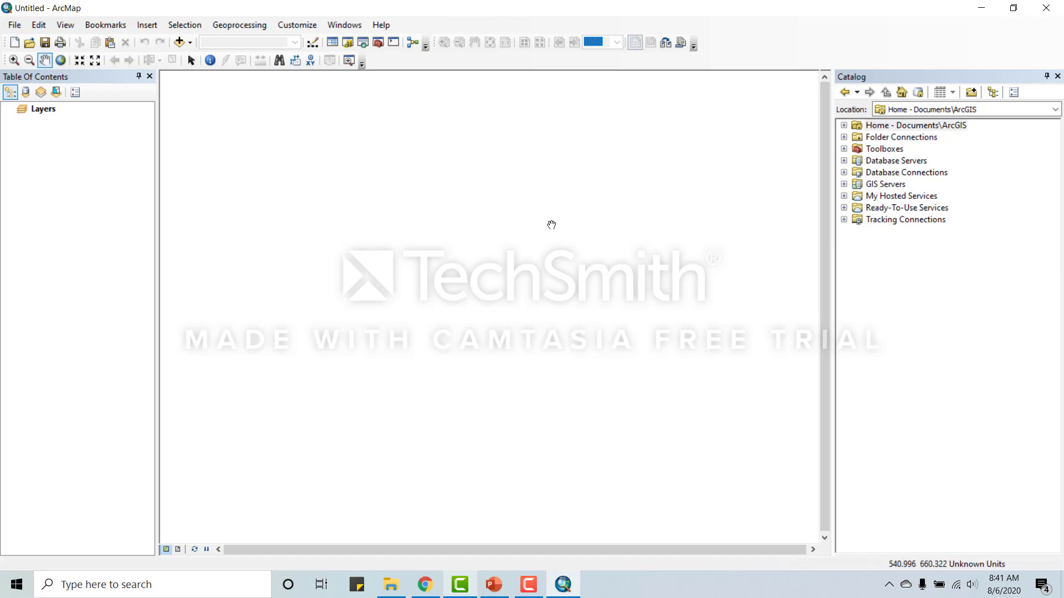
Widen the Catalog and expand the Downloads\ArcMap Procedure Files\flood_hazard.gdb connection down to the datasets of its flood_hazard.gdb geodatabase
left_click(844, 137)
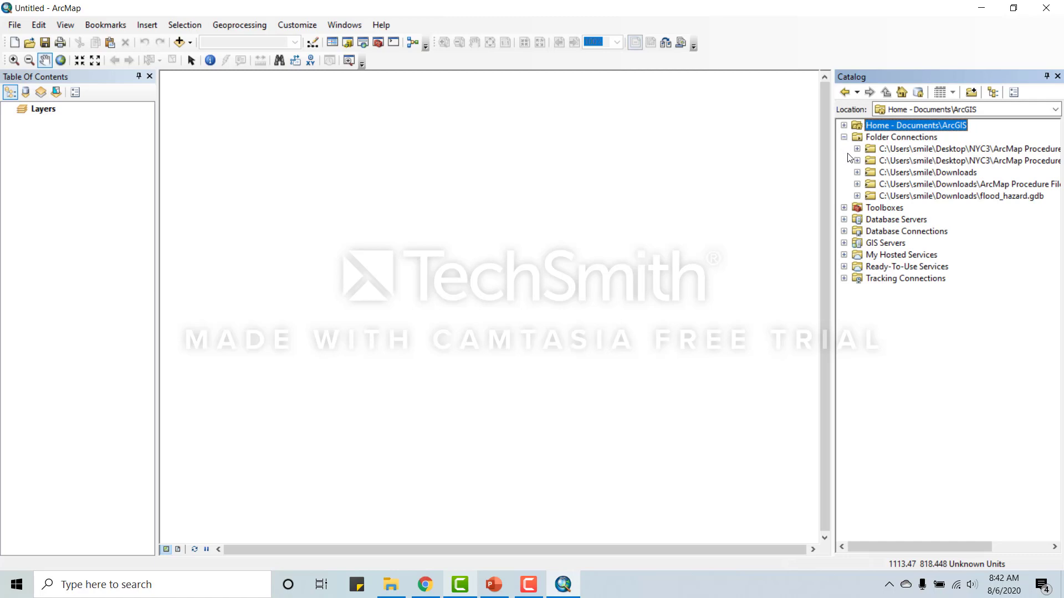
left_click_drag(833, 164, 714, 172)
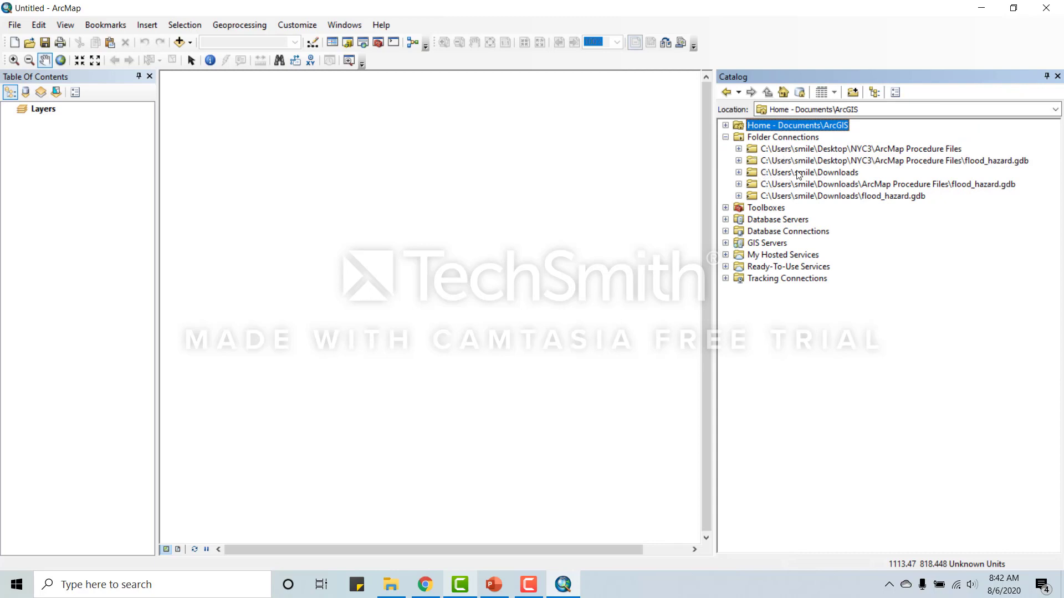
left_click(738, 185)
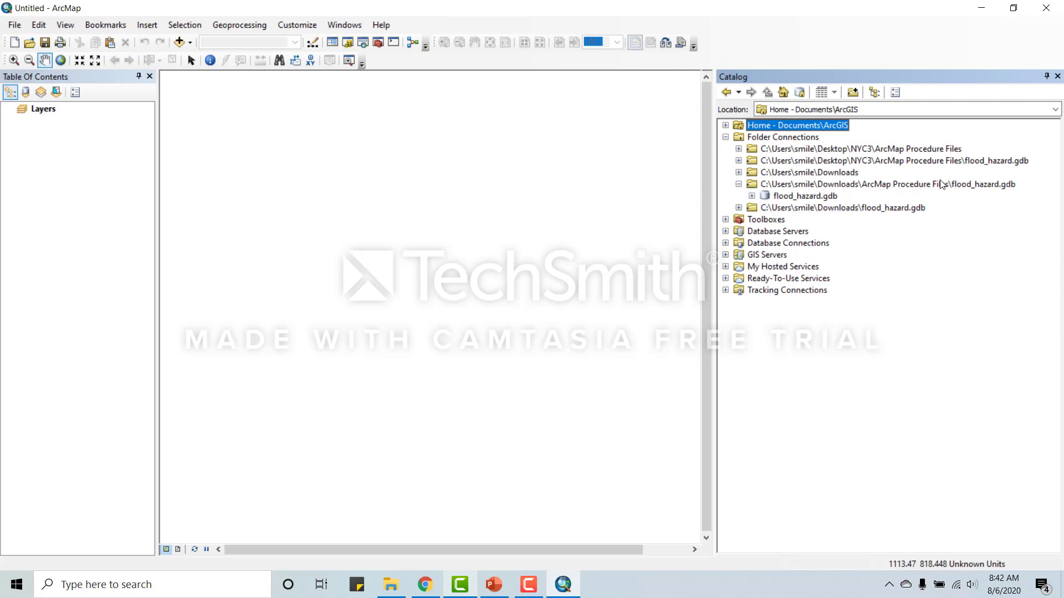
left_click(751, 195)
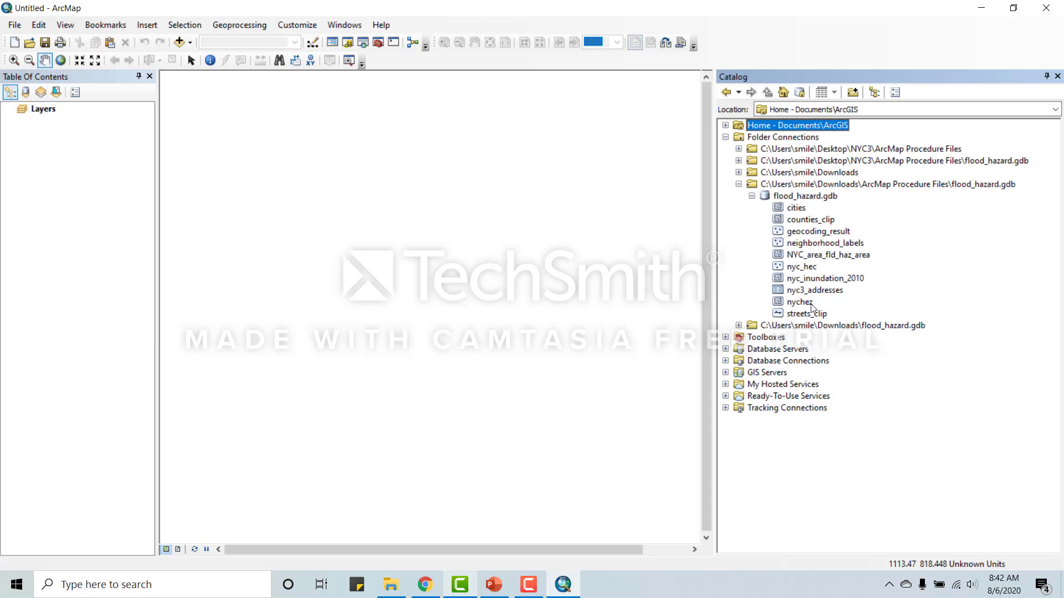
Add the cities and counties_clip feature classes from flood_hazard.gdb to the map, dismissing the coordinate system warning
left_click_drag(796, 211, 430, 219)
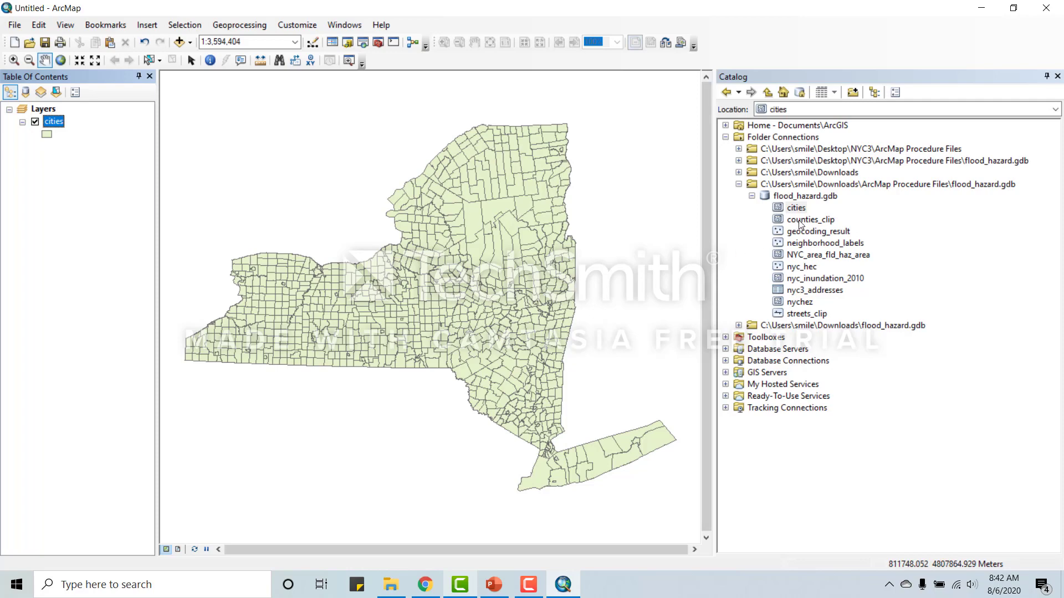
left_click_drag(799, 221, 483, 258)
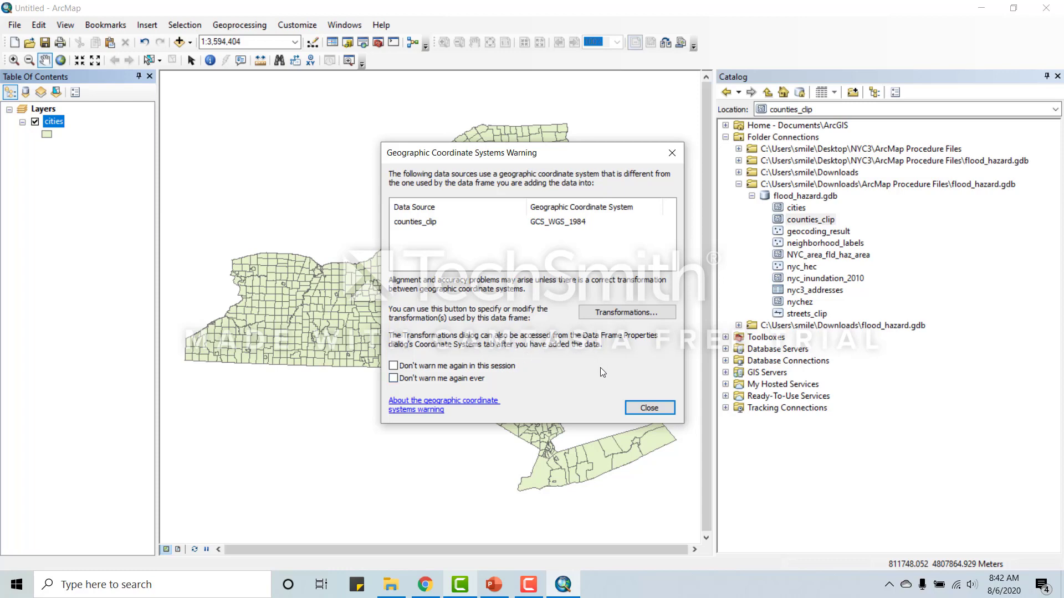
left_click(652, 408)
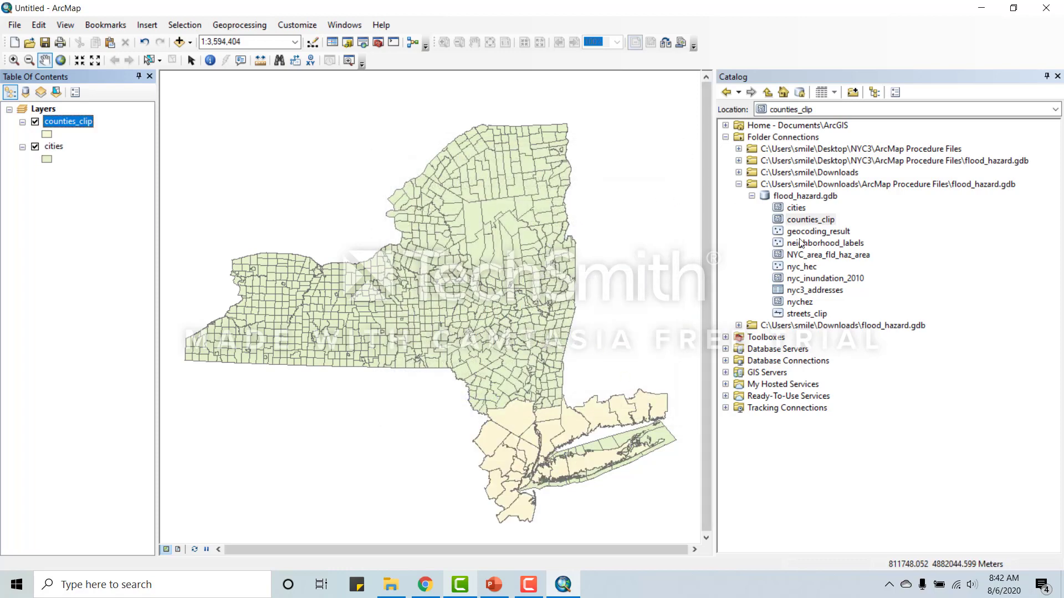
Add the neighborhood_labels and NYC_area_fld_haz_area feature classes to the map and turn off display of NYC_area_fld_haz_area
left_click_drag(804, 248, 569, 271)
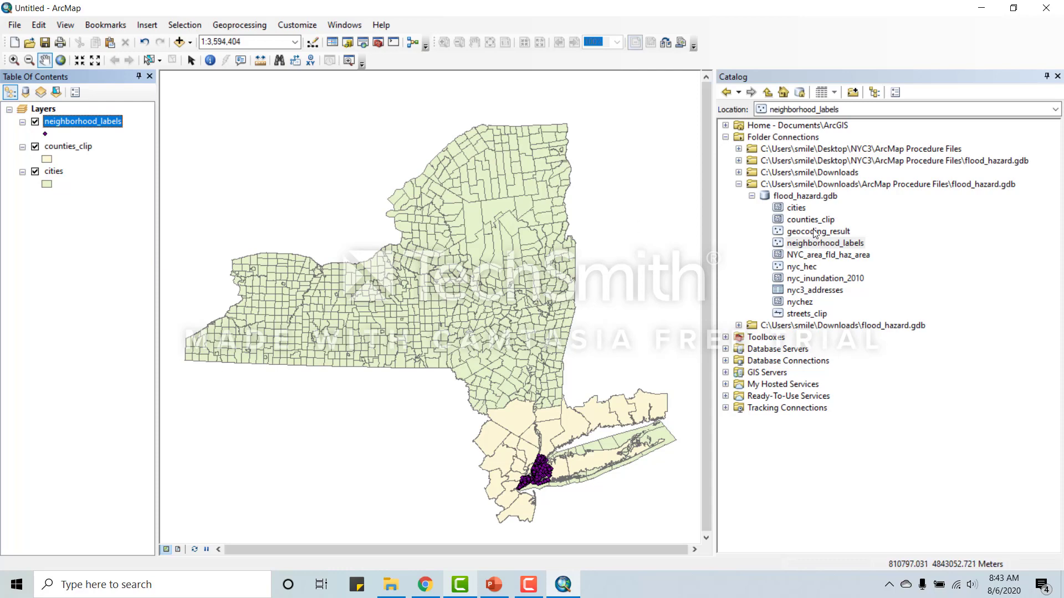
left_click(808, 256)
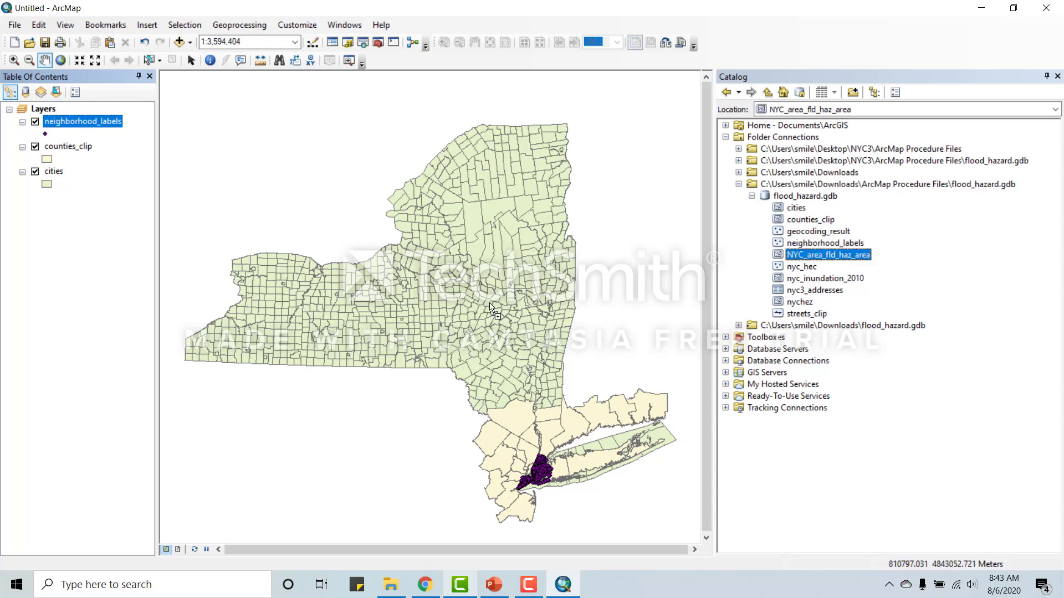
left_click_drag(809, 256, 487, 299)
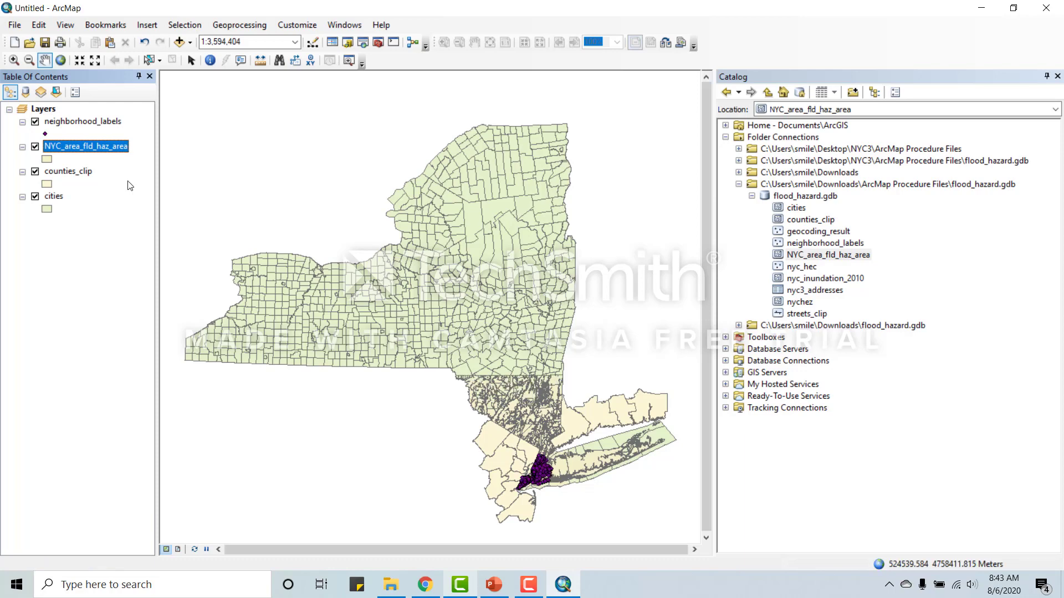
left_click(35, 147)
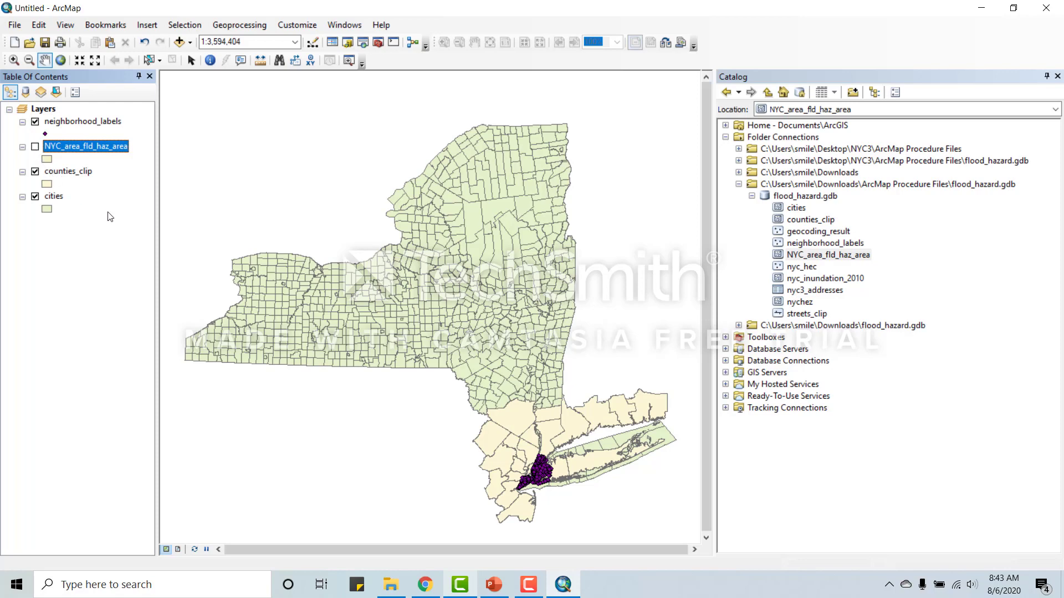
left_click(35, 148)
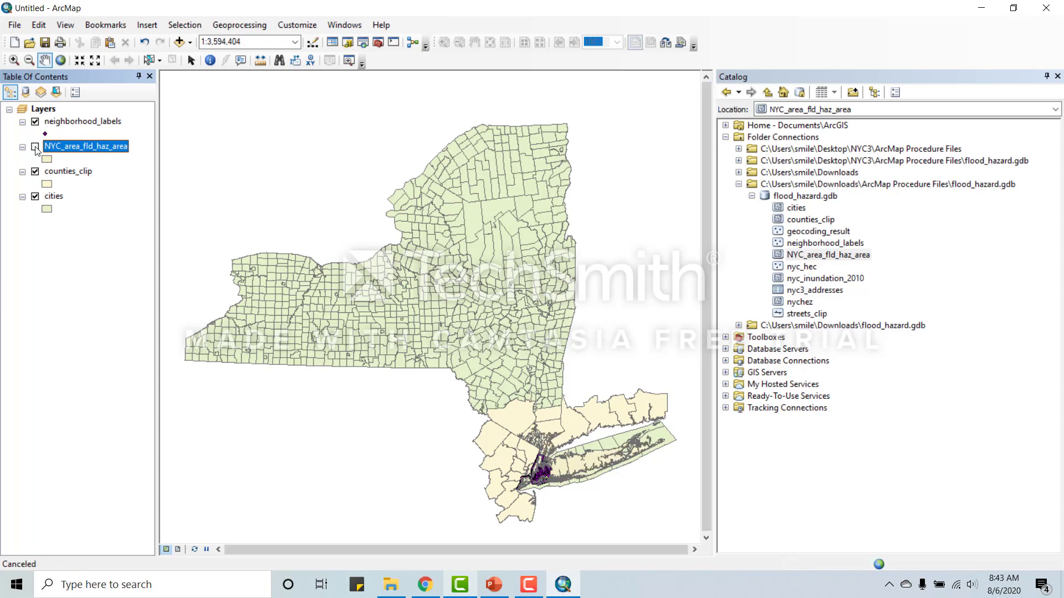
left_click(35, 147)
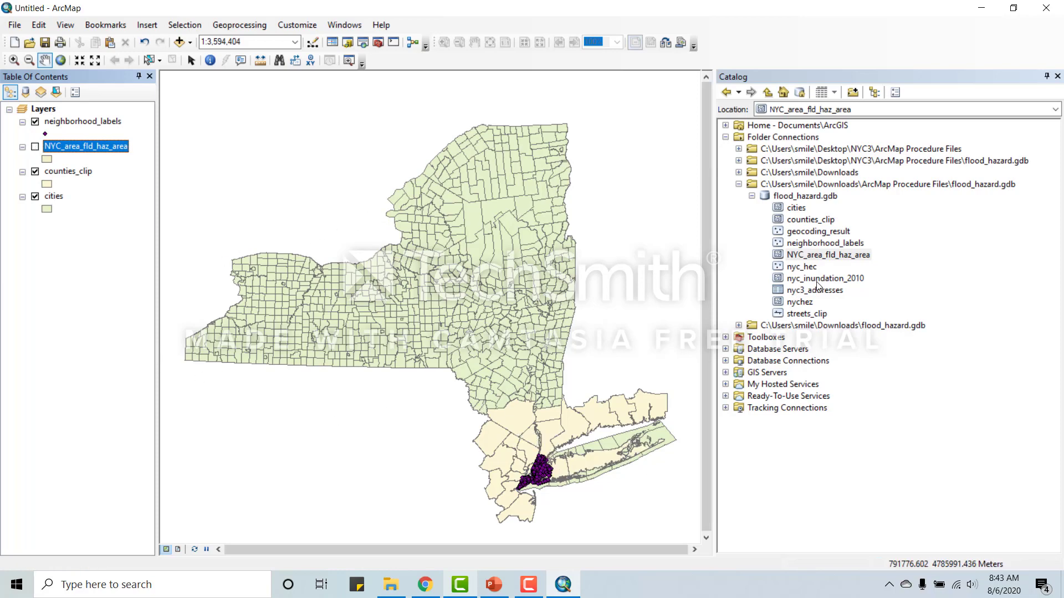
Add the nyc_hec and nychez feature classes and the nyc3_addresses table to the map, dismissing the coordinate system warning
left_click(802, 268)
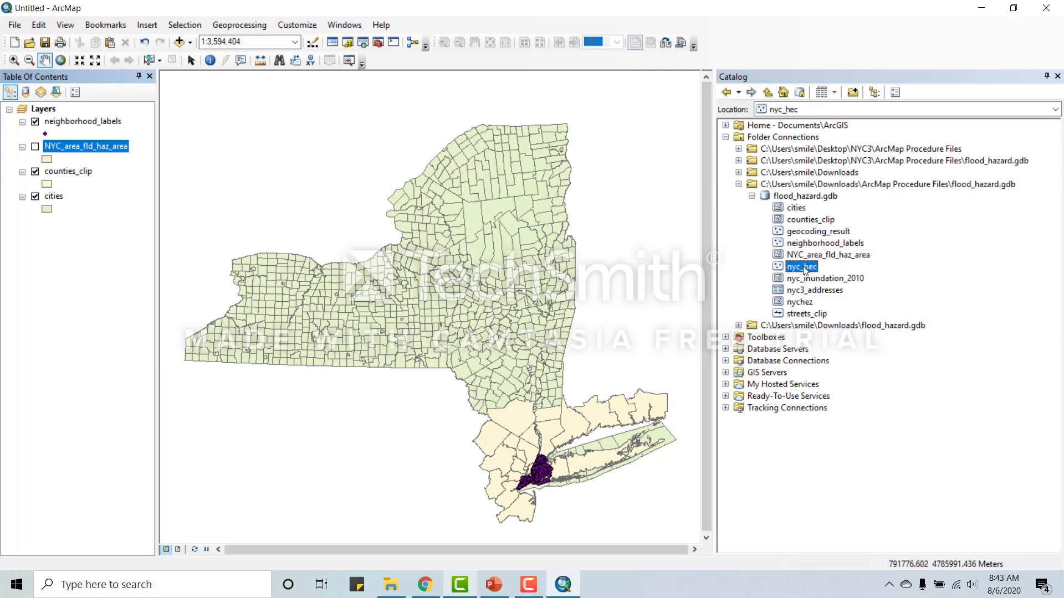
left_click_drag(804, 270, 557, 272)
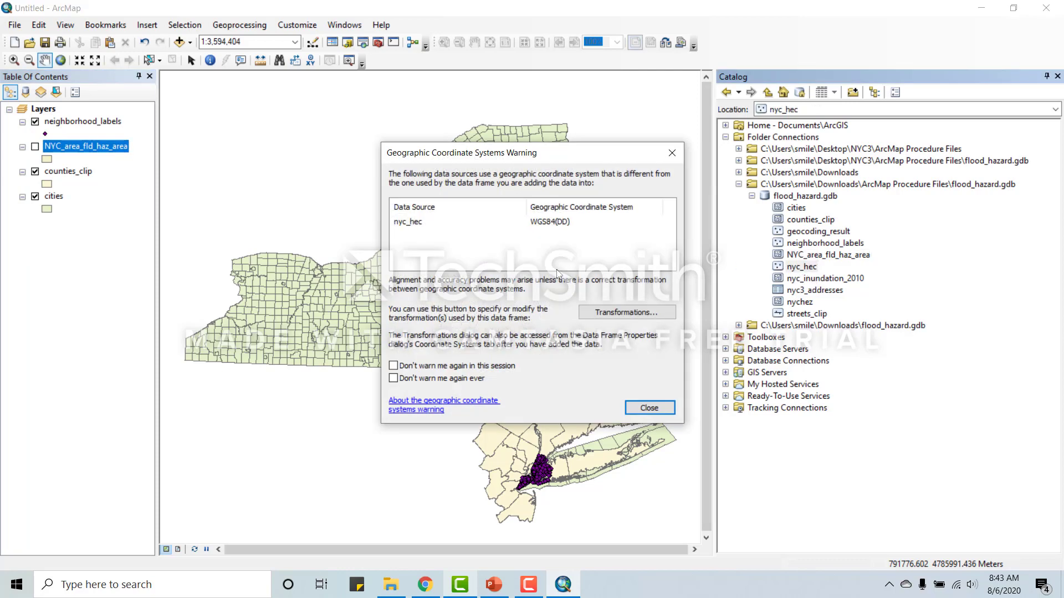
left_click(649, 409)
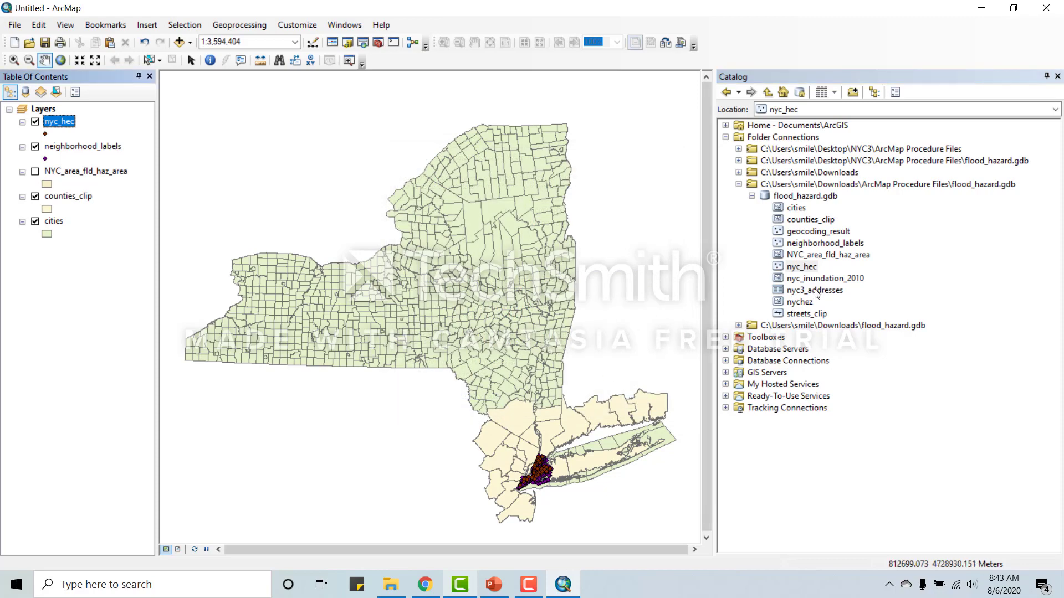
left_click_drag(816, 294, 474, 270)
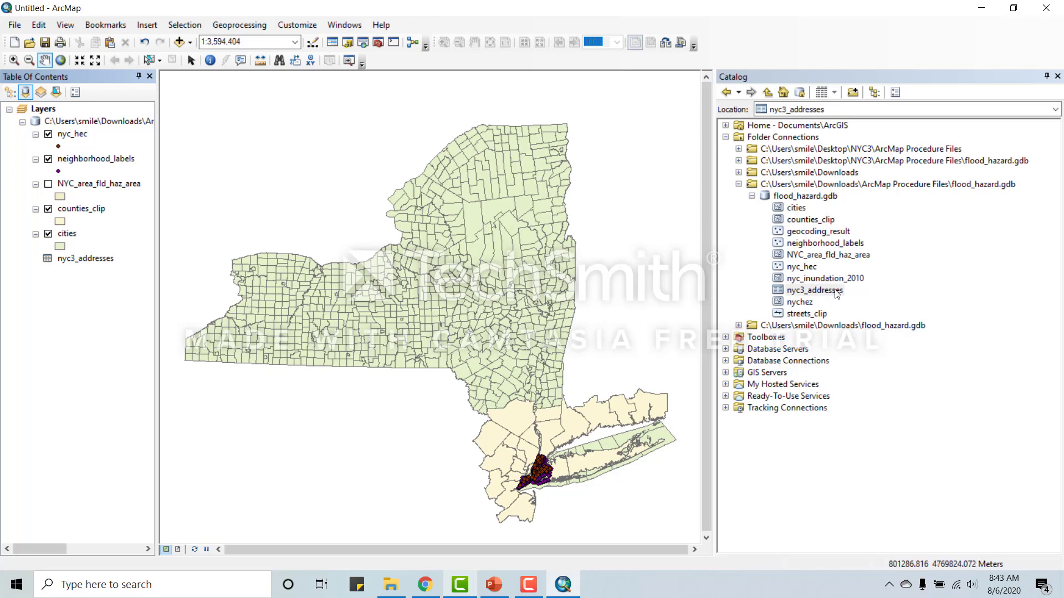
left_click(805, 303)
left_click_drag(805, 303, 516, 307)
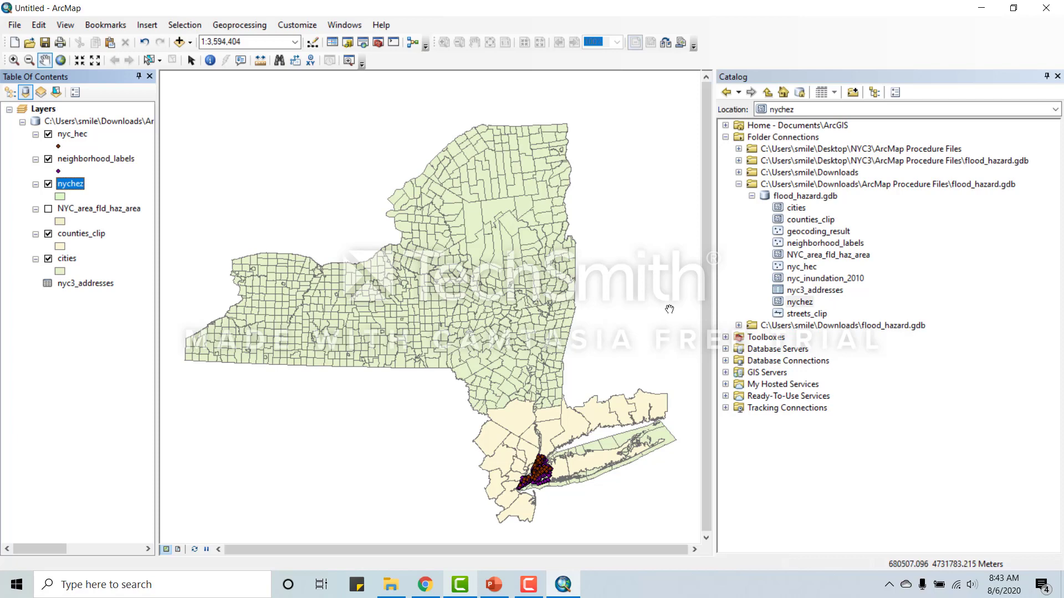
Add the streets_clip feature class to the map, dismiss the coordinate system warning and turn off the layer's display
left_click(810, 313)
left_click_drag(810, 314, 503, 320)
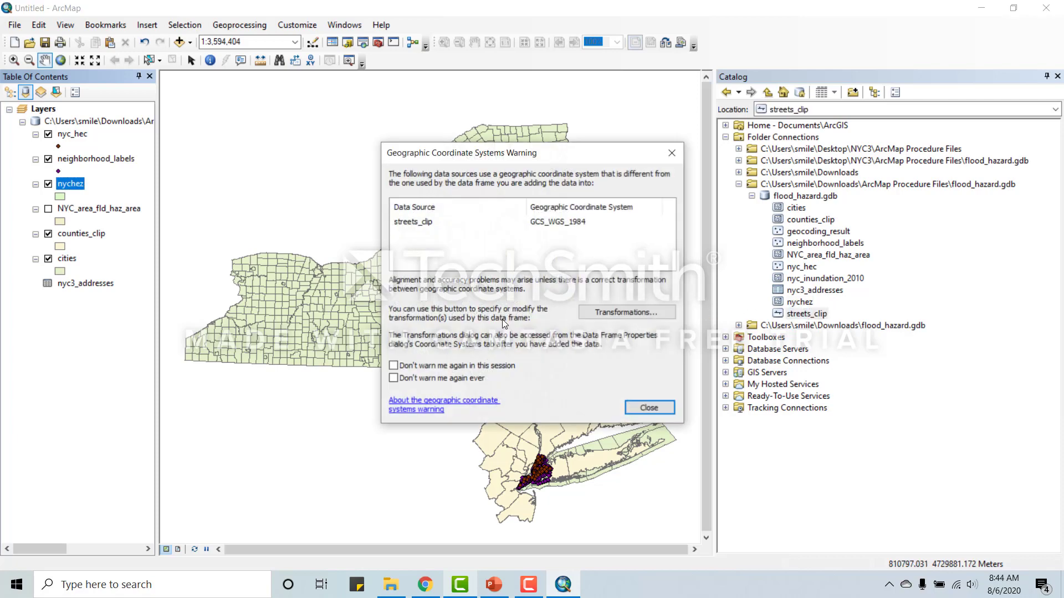
left_click(649, 408)
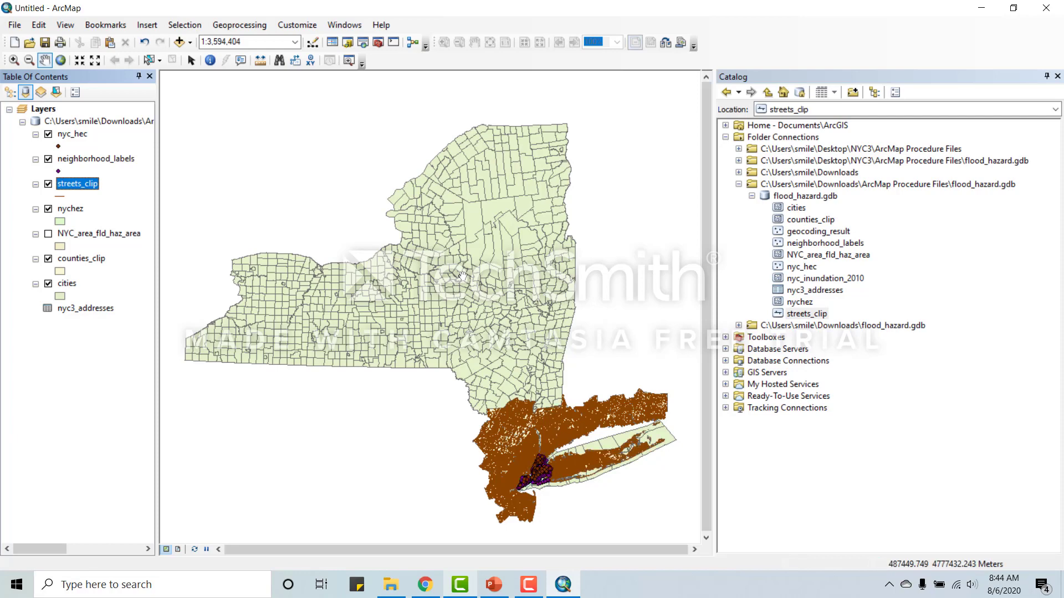
left_click(48, 185)
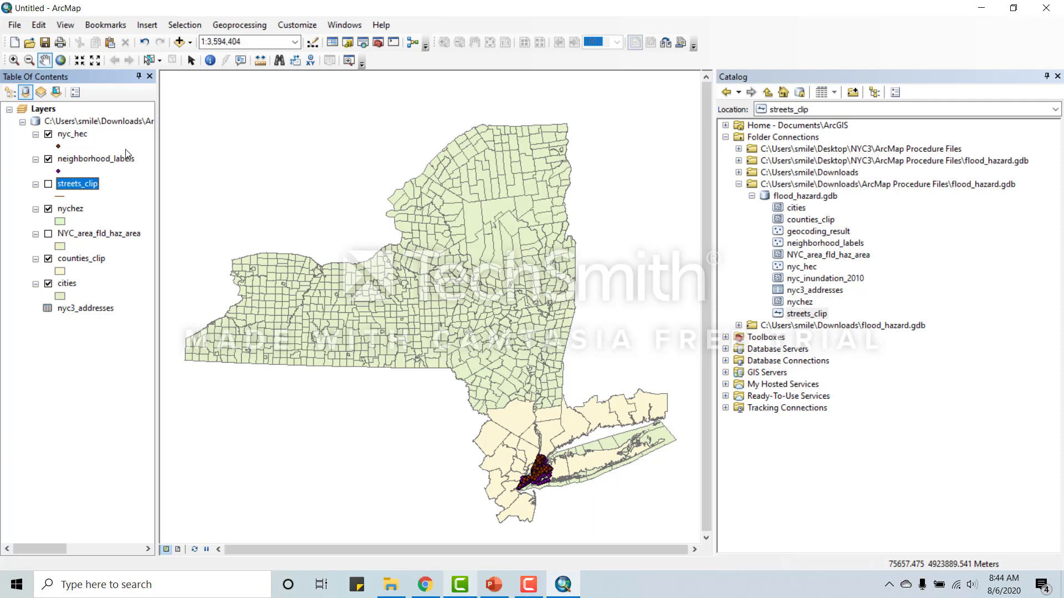
Compare the Table of Contents listed by drawing order and by source, widening it to read the geodatabase path and selecting the nyc3_addresses table
left_click_drag(158, 140, 344, 149)
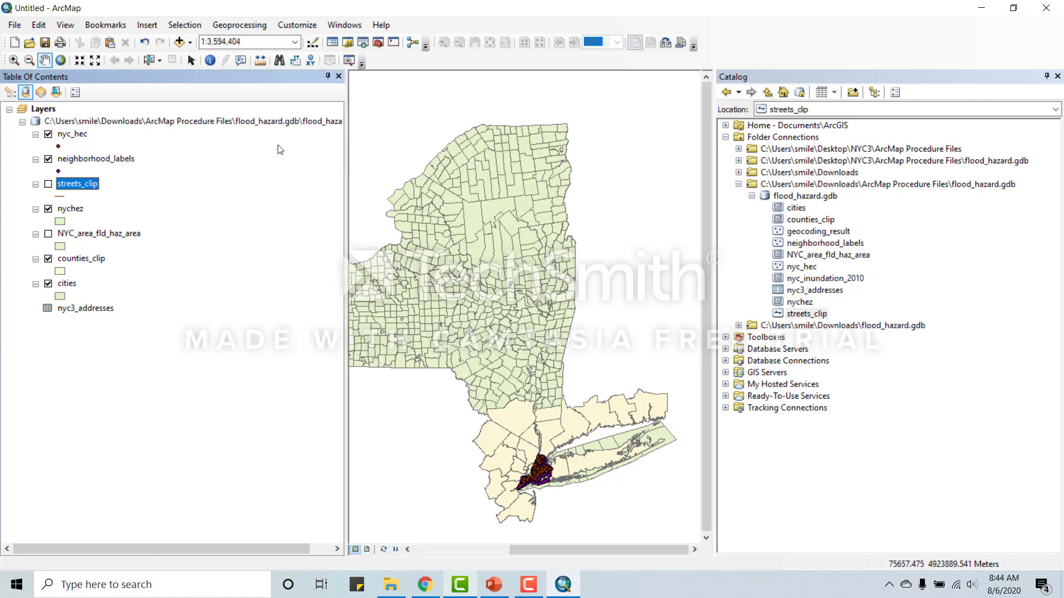
left_click_drag(346, 169, 376, 176)
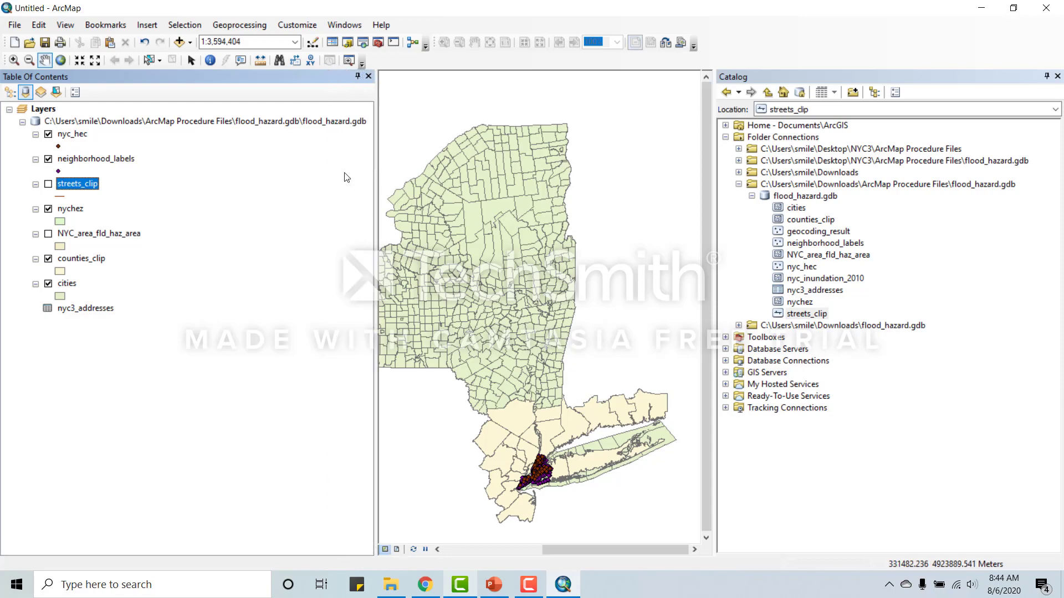
left_click(9, 92)
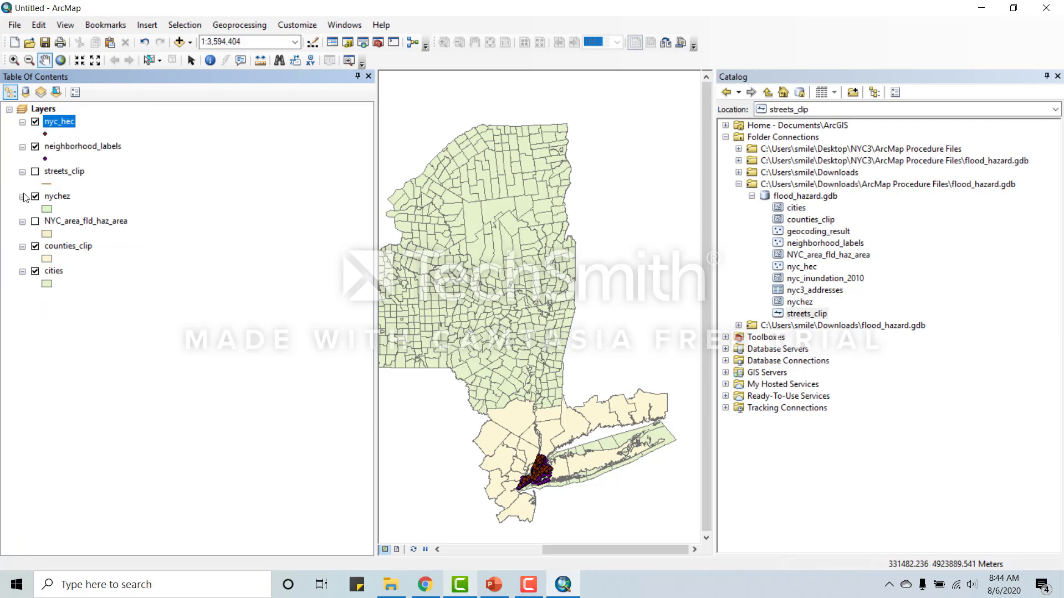
left_click_drag(377, 198, 199, 200)
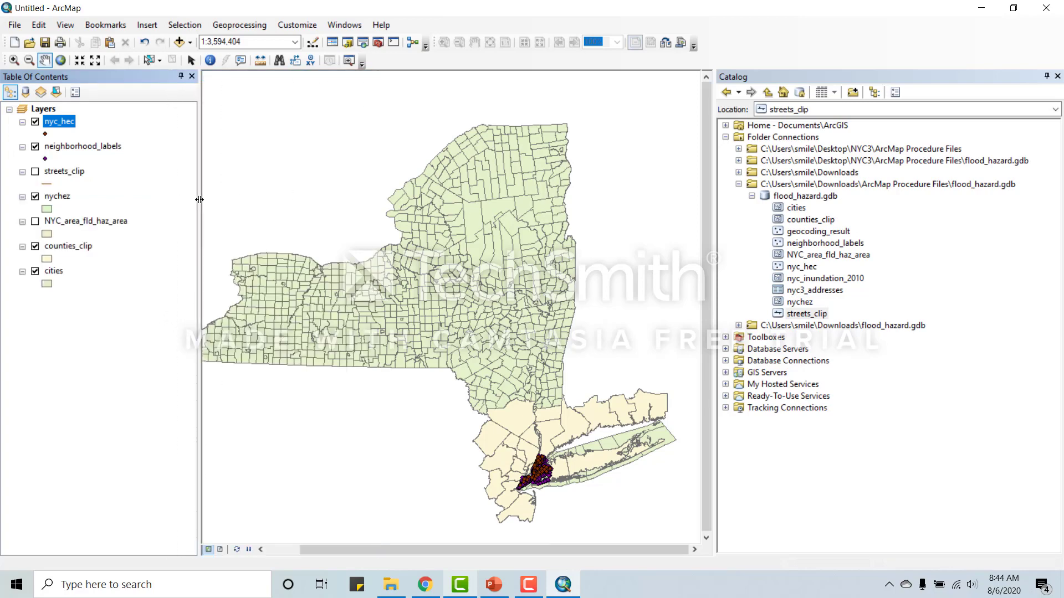
left_click(26, 92)
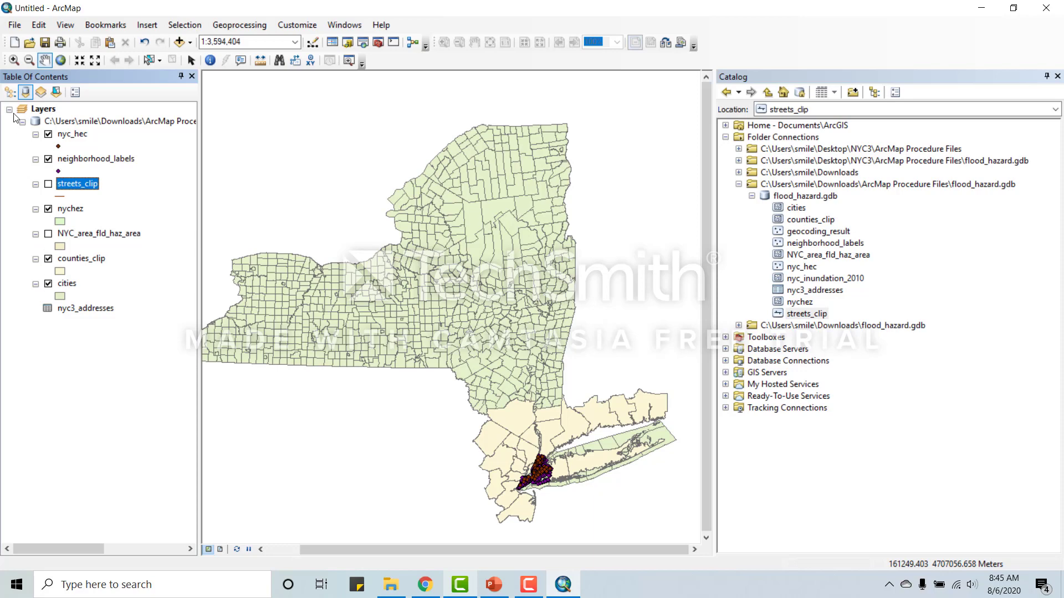
left_click(10, 92)
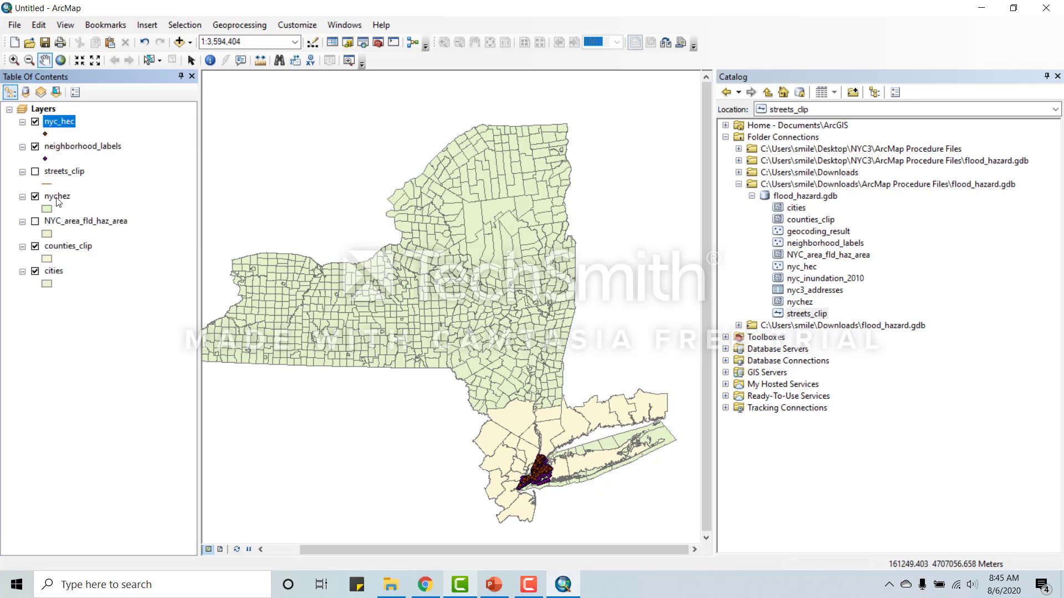
left_click(29, 89)
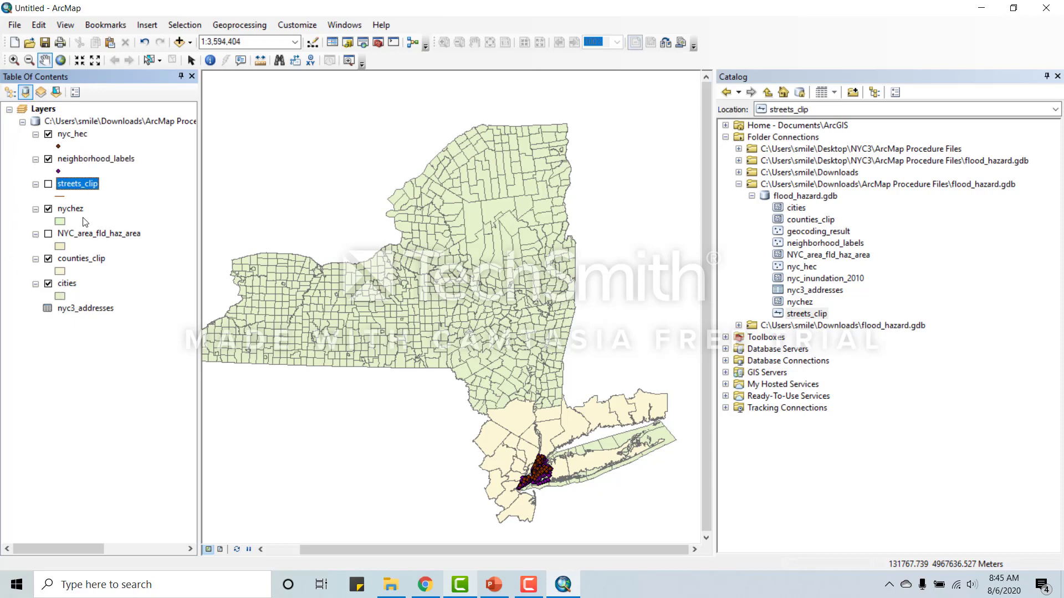
left_click(74, 309)
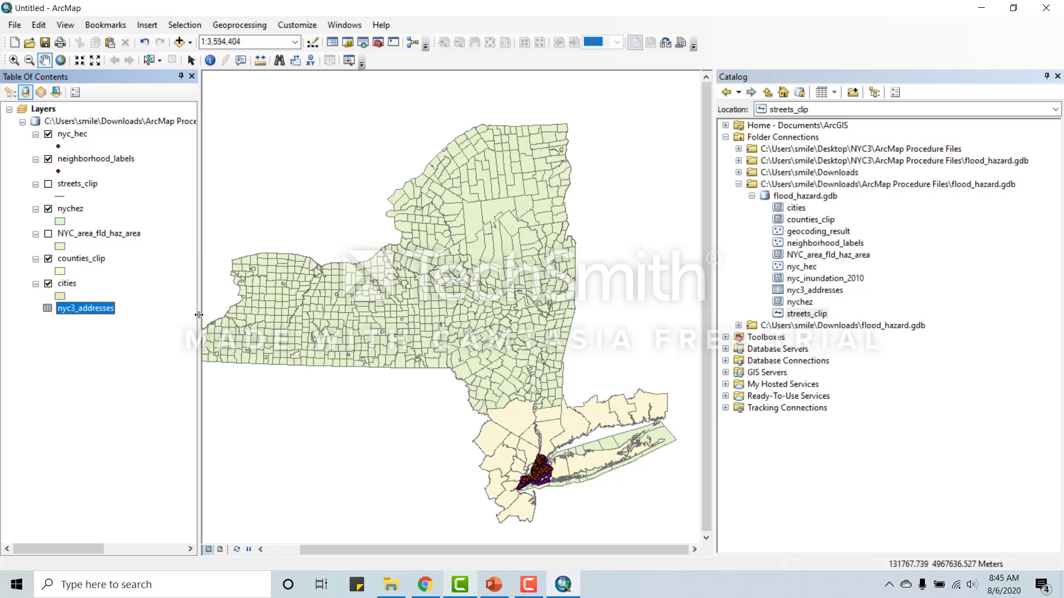
left_click_drag(199, 315, 253, 315)
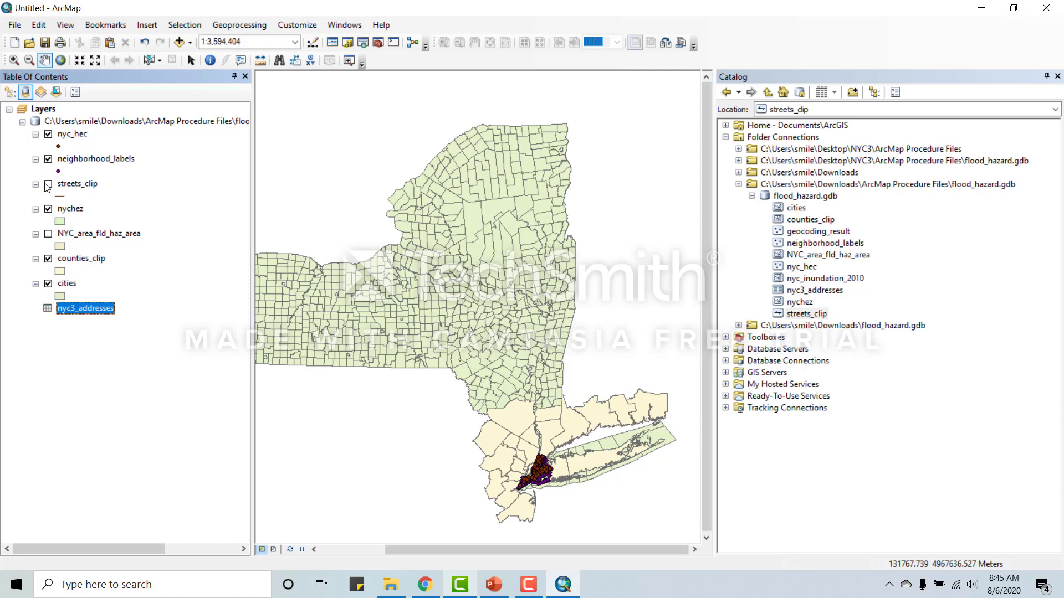
Turn off the cities, counties_clip, neighborhood_labels and nyc_hec layers, leaving only nychez displayed
left_click(49, 284)
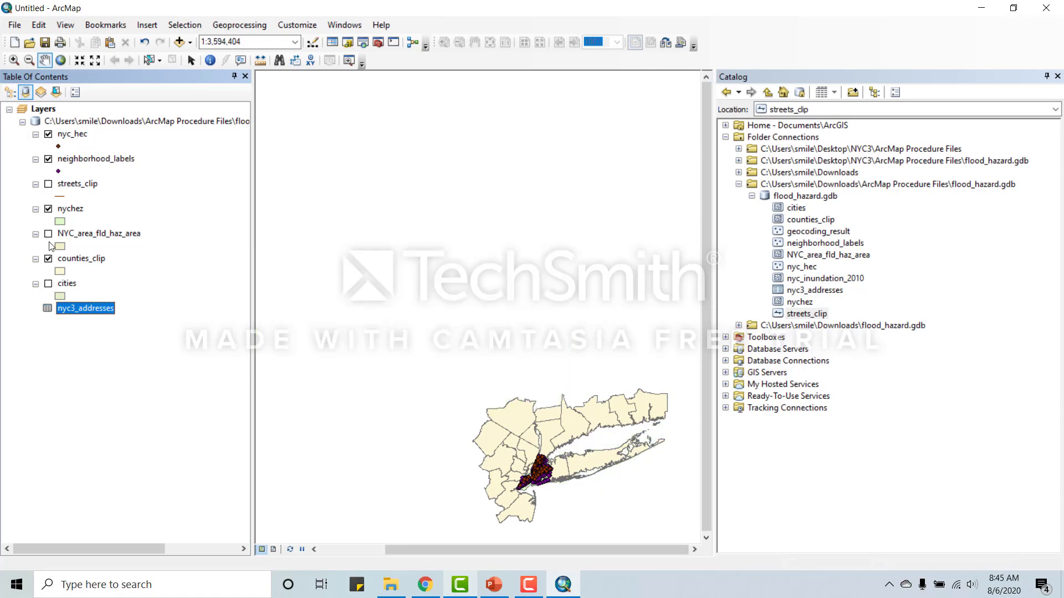
left_click(49, 259)
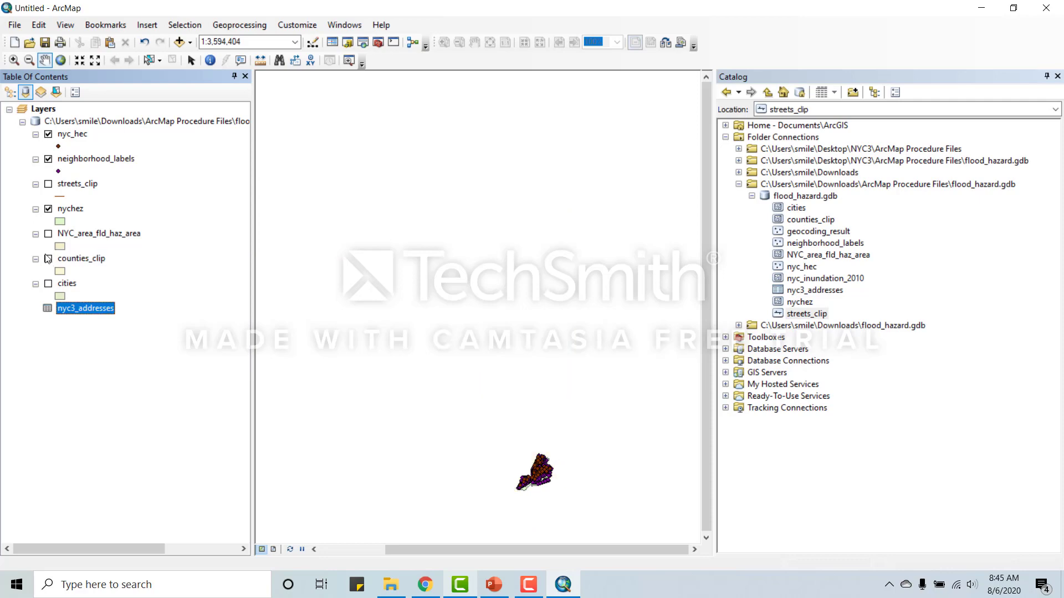
left_click(49, 160)
left_click(49, 135)
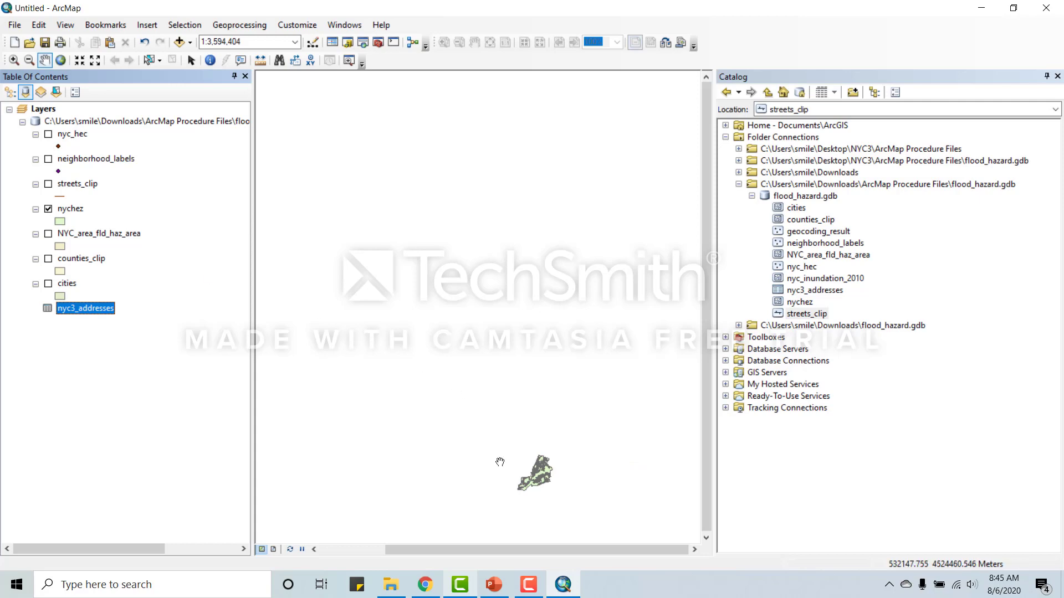
Narrow the Catalog and enlarge the nychez evacuation zones in the map to a scale of 1:400,000
scroll(533, 489, "down", 7)
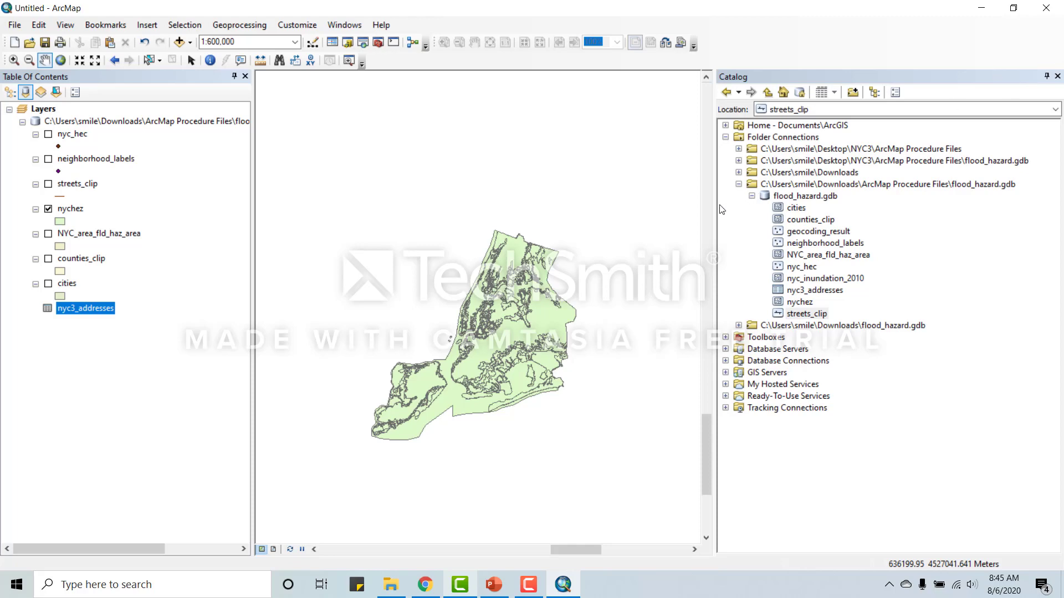
left_click_drag(718, 212, 892, 229)
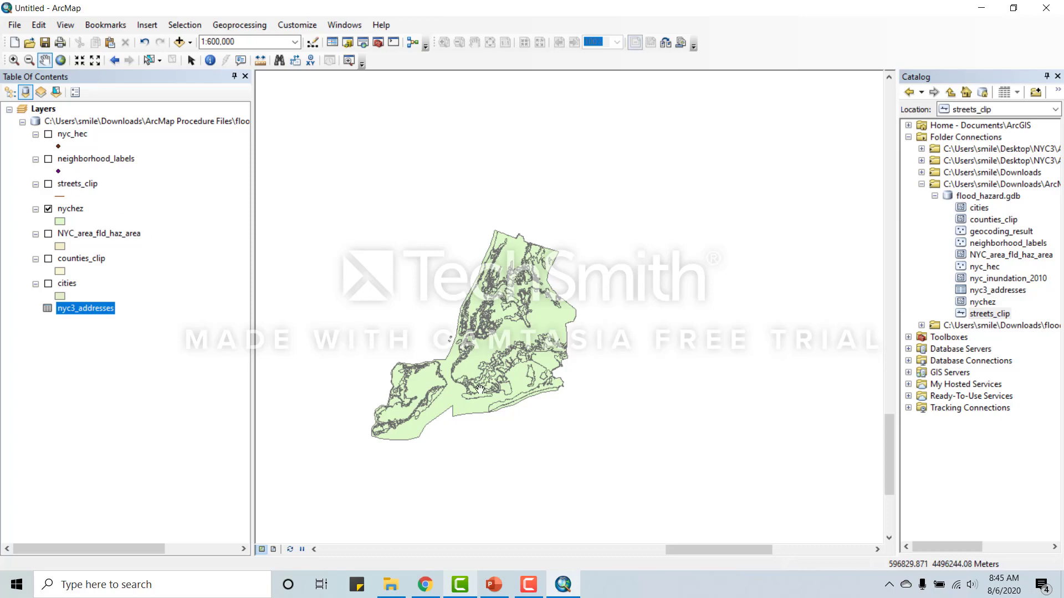
left_click_drag(413, 380, 475, 376)
scroll(474, 376, "up", 2)
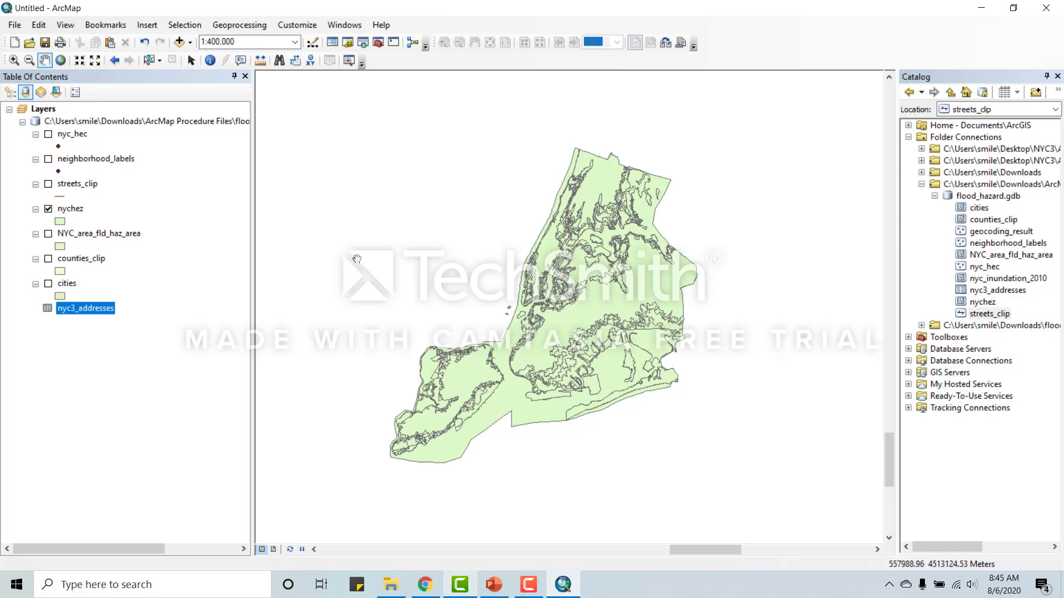
left_click(69, 207)
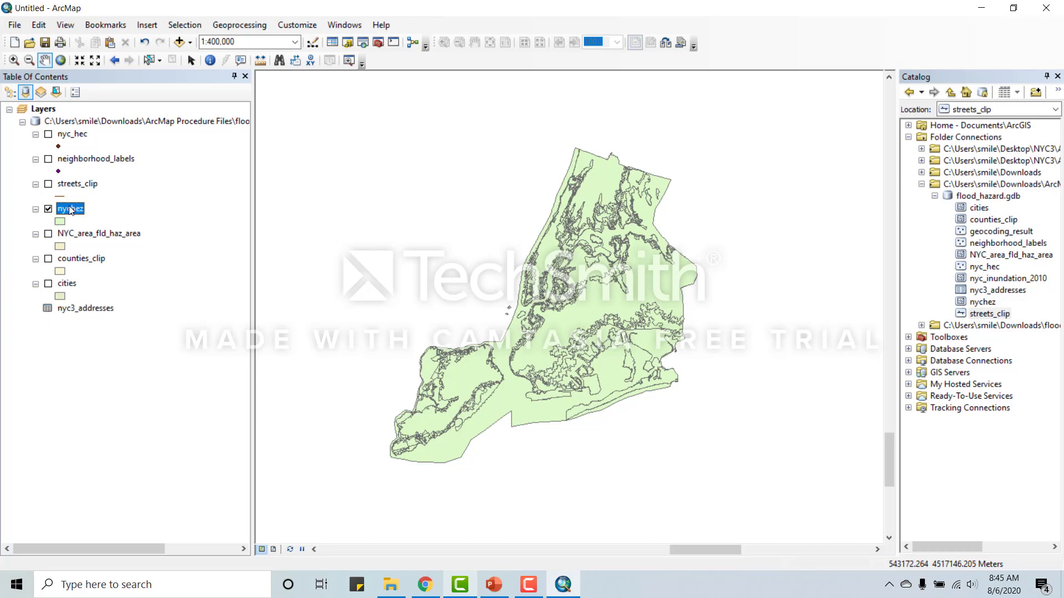
right_click(70, 207)
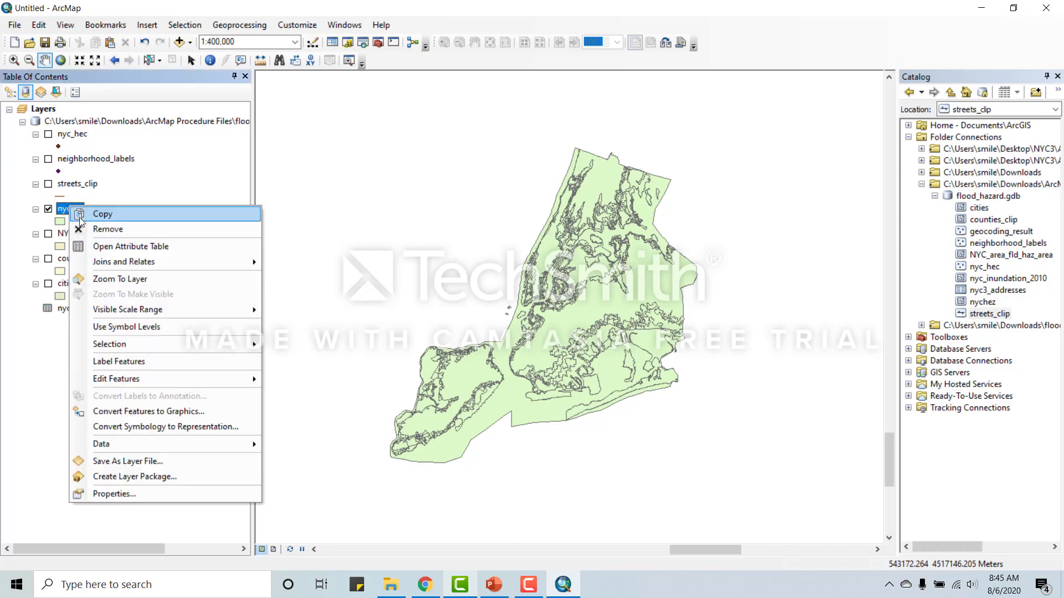
left_click(65, 210)
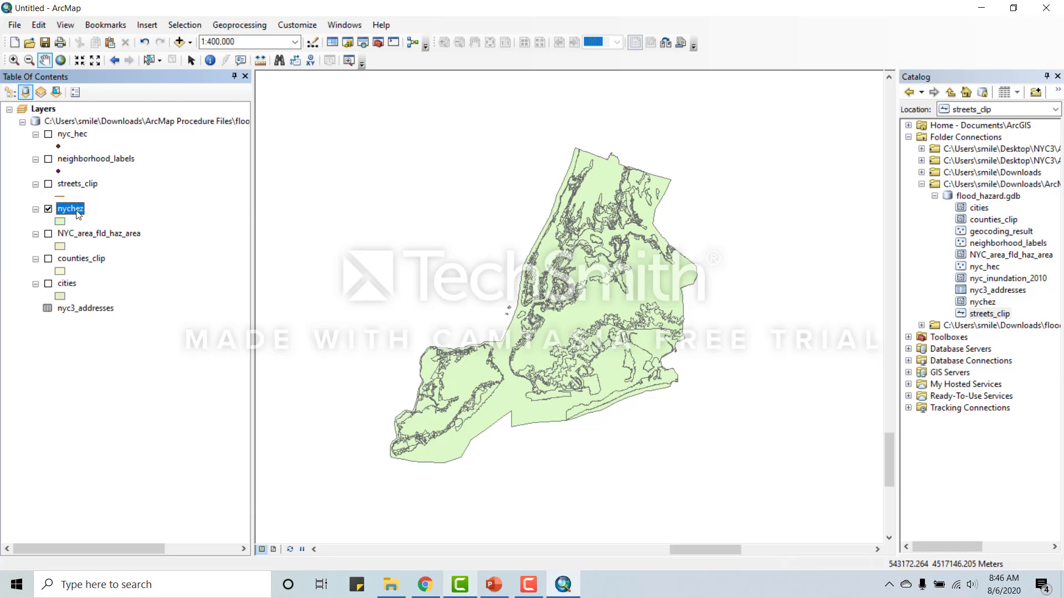
right_click(78, 214)
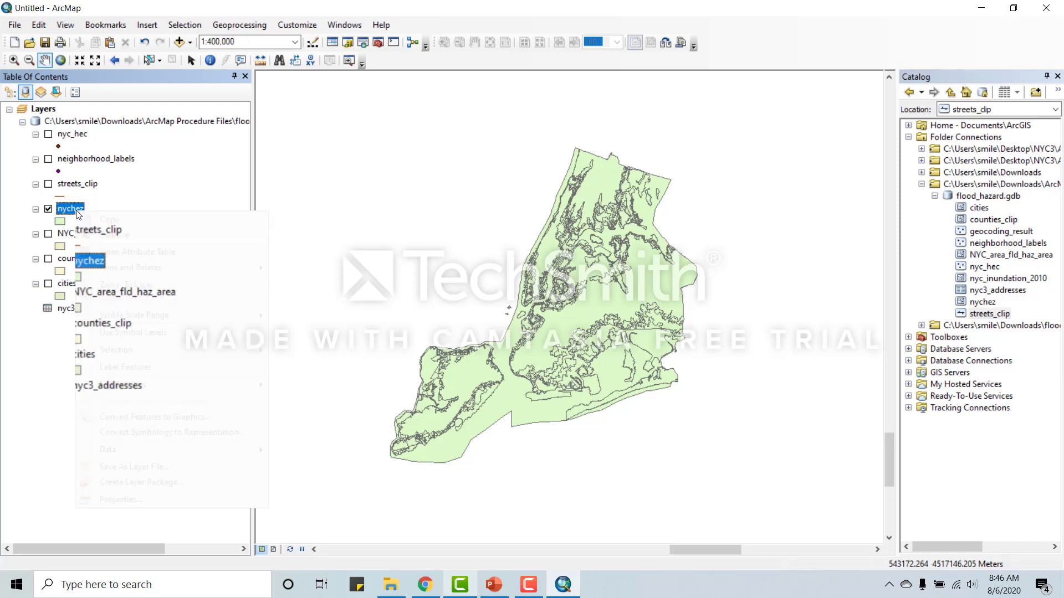
left_click(143, 498)
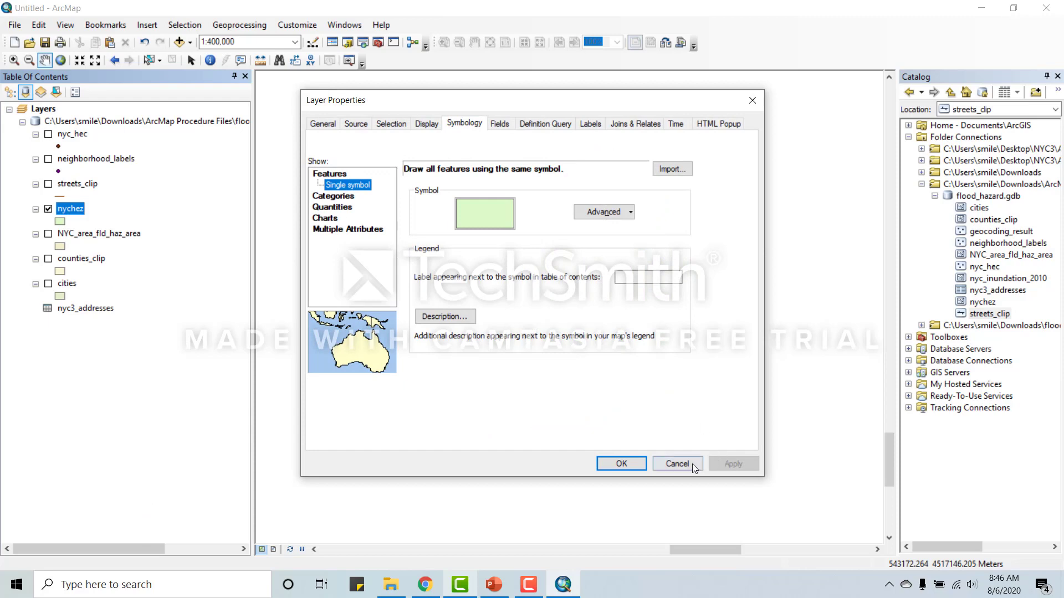
left_click(692, 465)
Open the nychez layer properties and review the General, Source, Selection, Display and Symbology settings
double_click(70, 209)
left_click(324, 125)
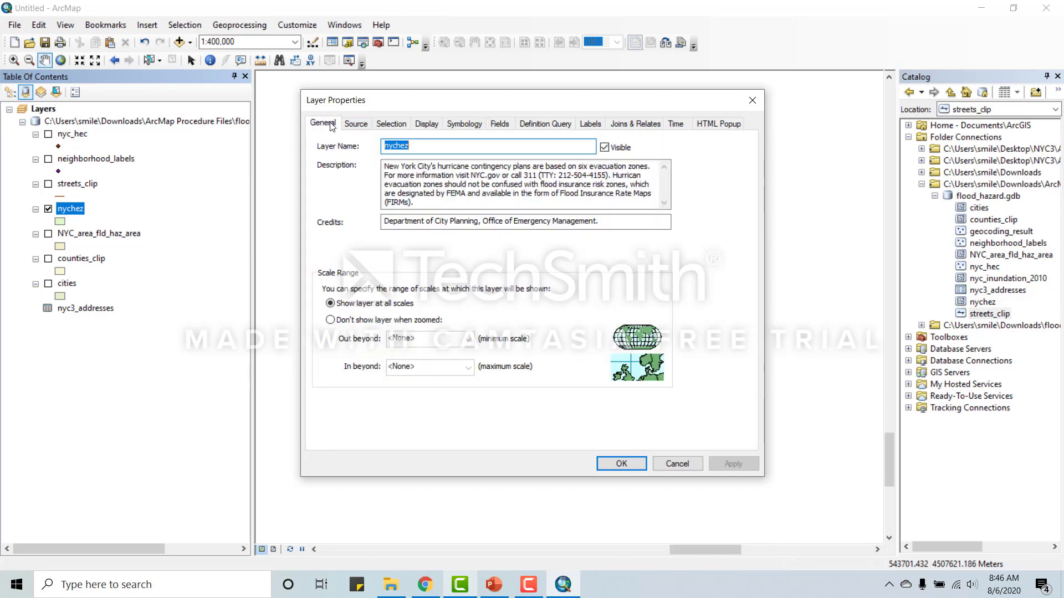
left_click(355, 124)
left_click(391, 124)
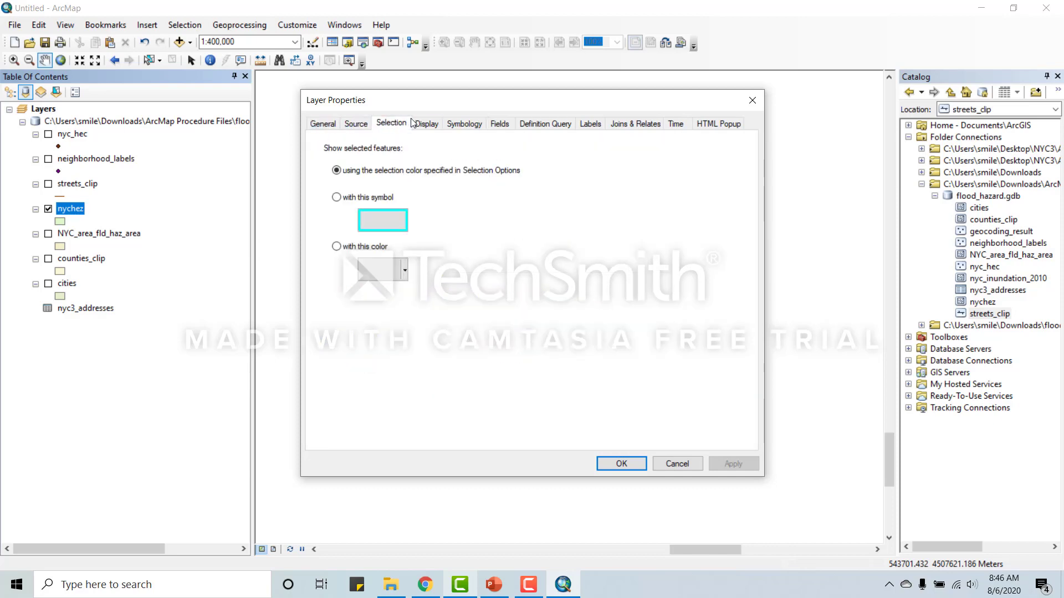
left_click(426, 124)
left_click(459, 124)
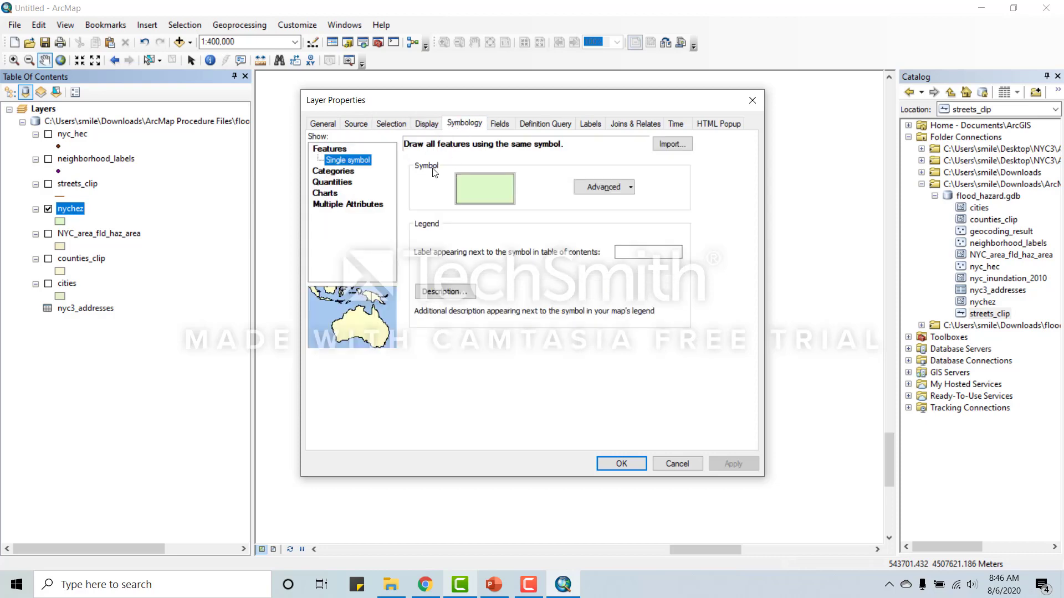
Categorize nychez by unique values of the HURRICANE_ field, exclude all other values and add every field value
left_click(331, 171)
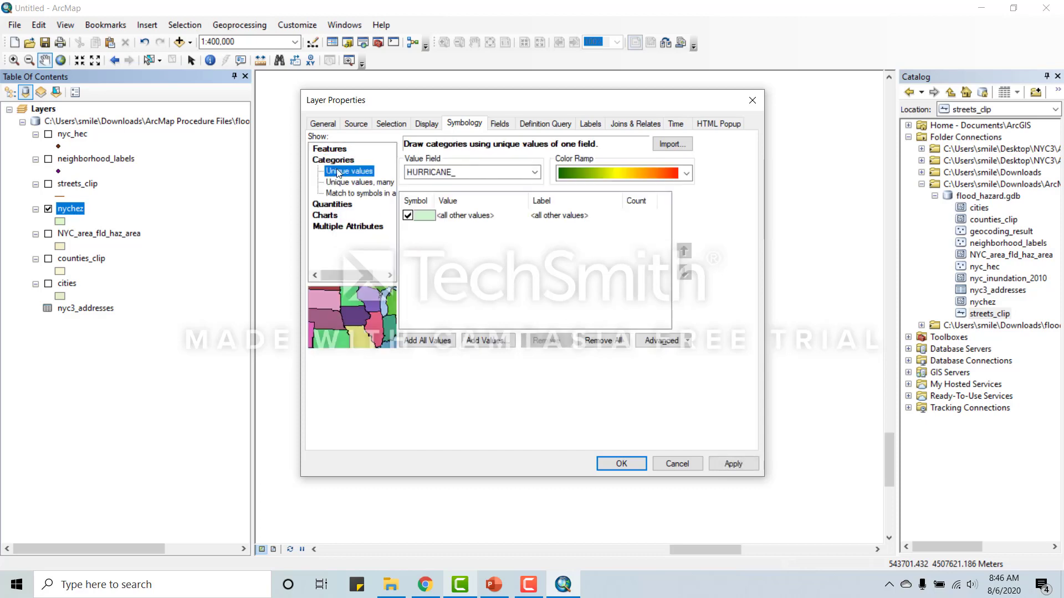
left_click(535, 173)
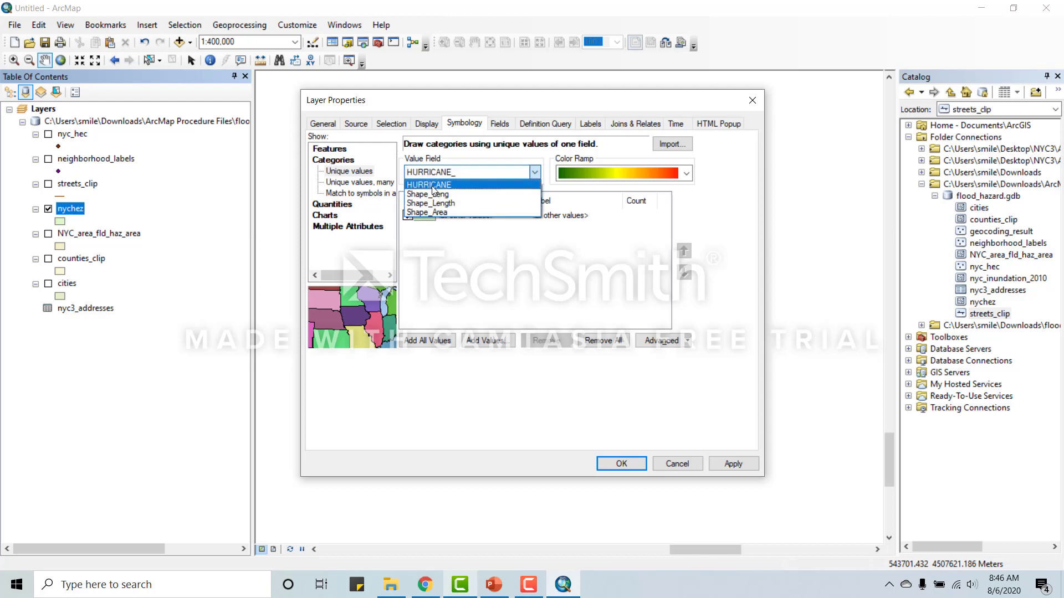
left_click(464, 185)
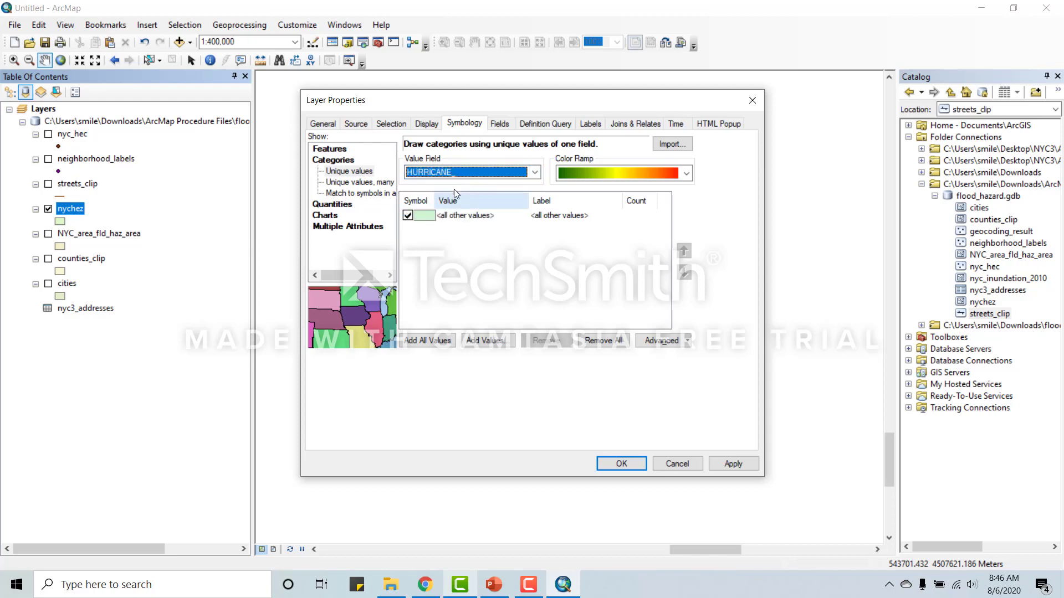
left_click(407, 216)
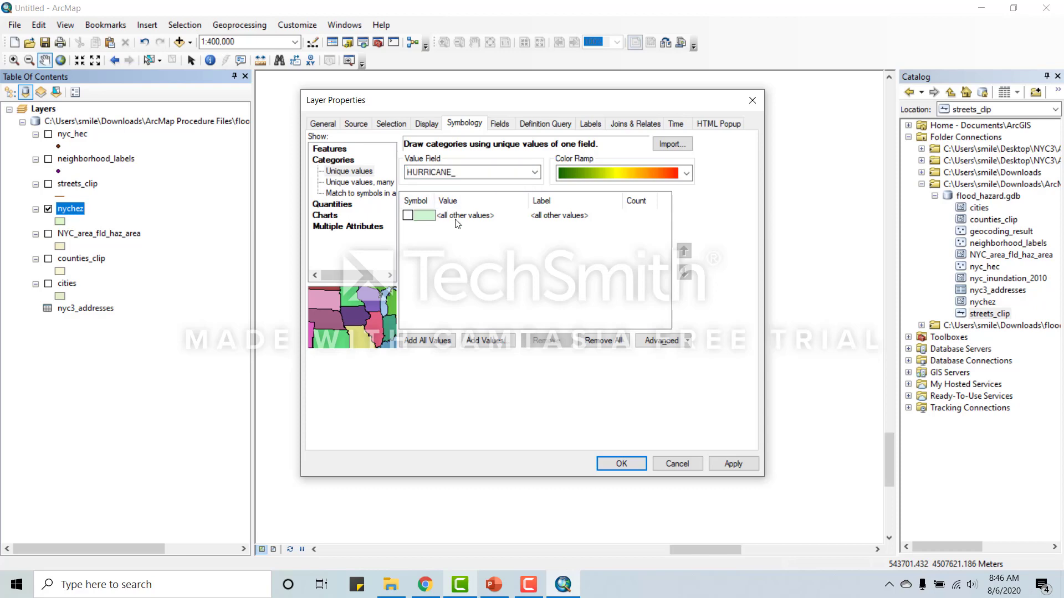
left_click(421, 341)
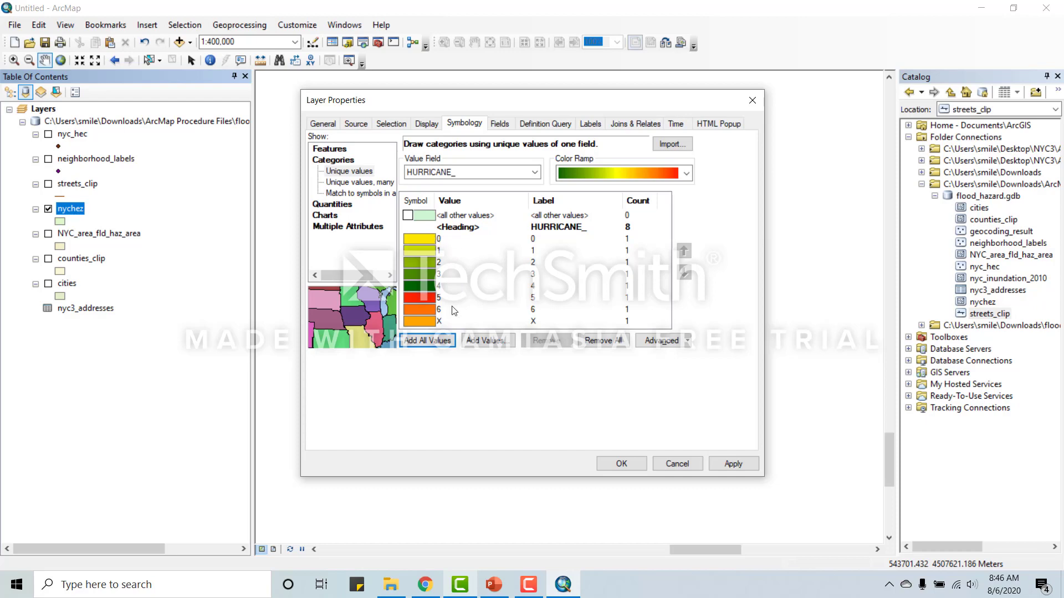
double_click(424, 240)
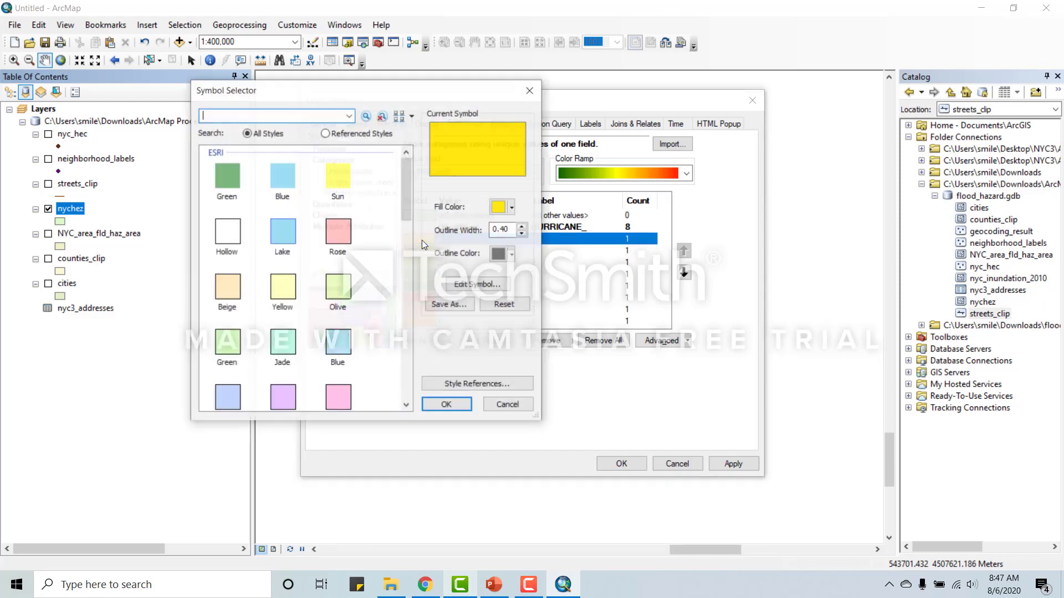
left_click(513, 206)
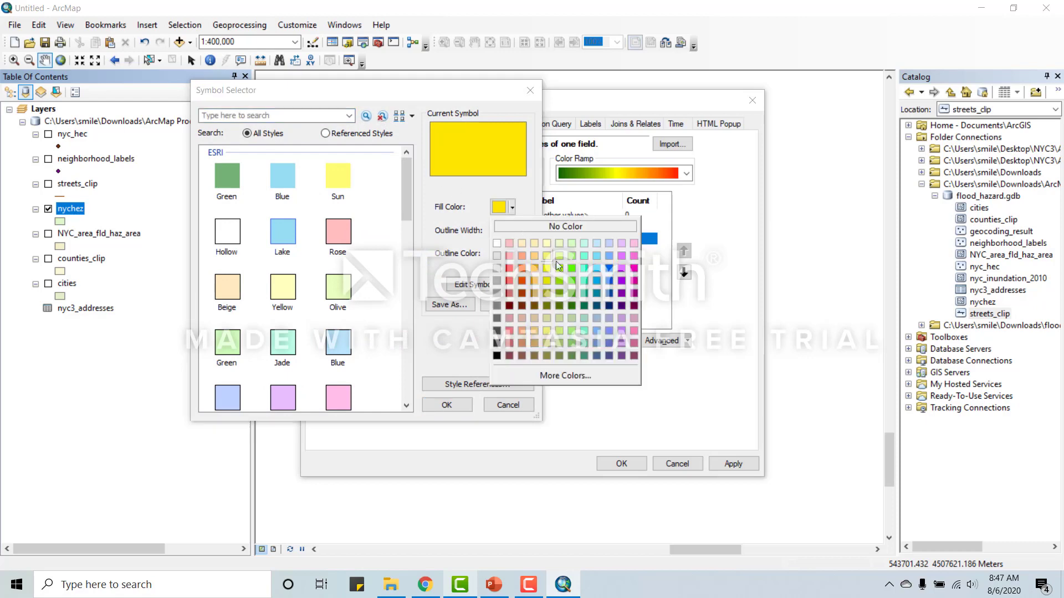
left_click(509, 405)
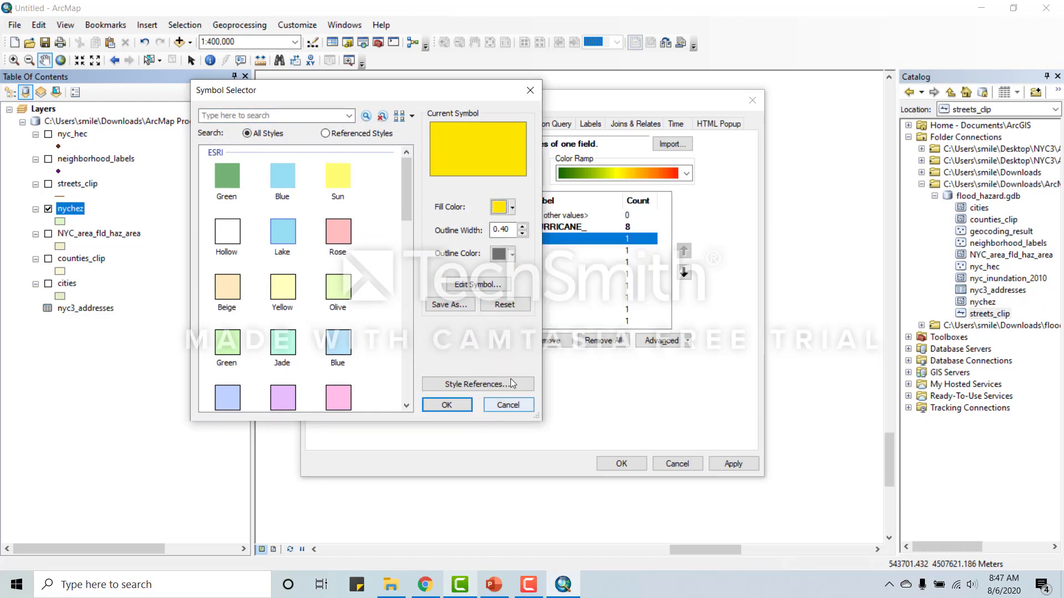
left_click(509, 405)
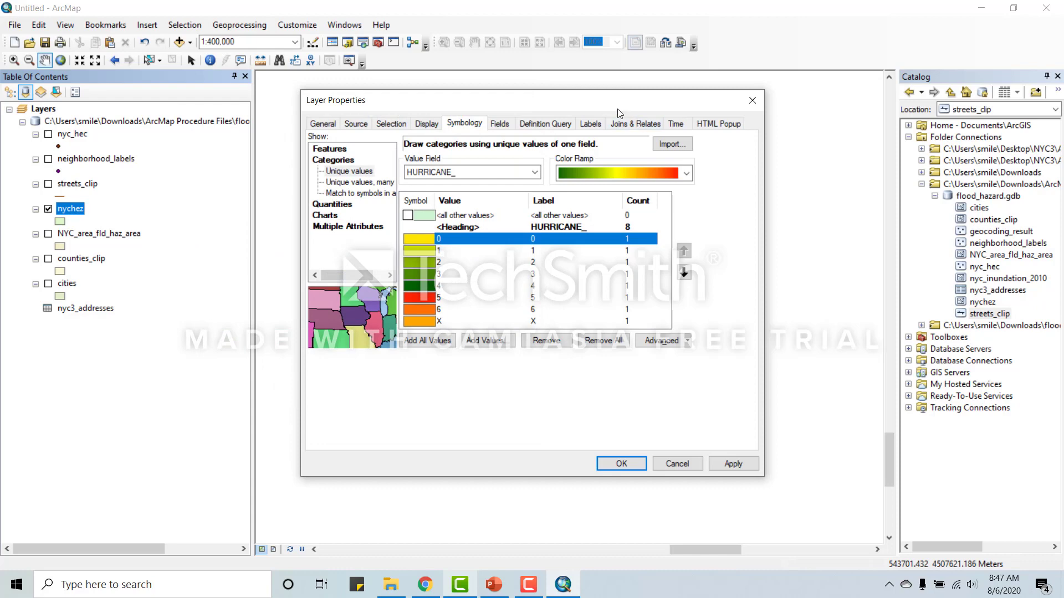
Give HURRICANE_ value 0 the preset light blue symbol without an outline and apply the symbology to the map
left_click_drag(634, 108, 310, 130)
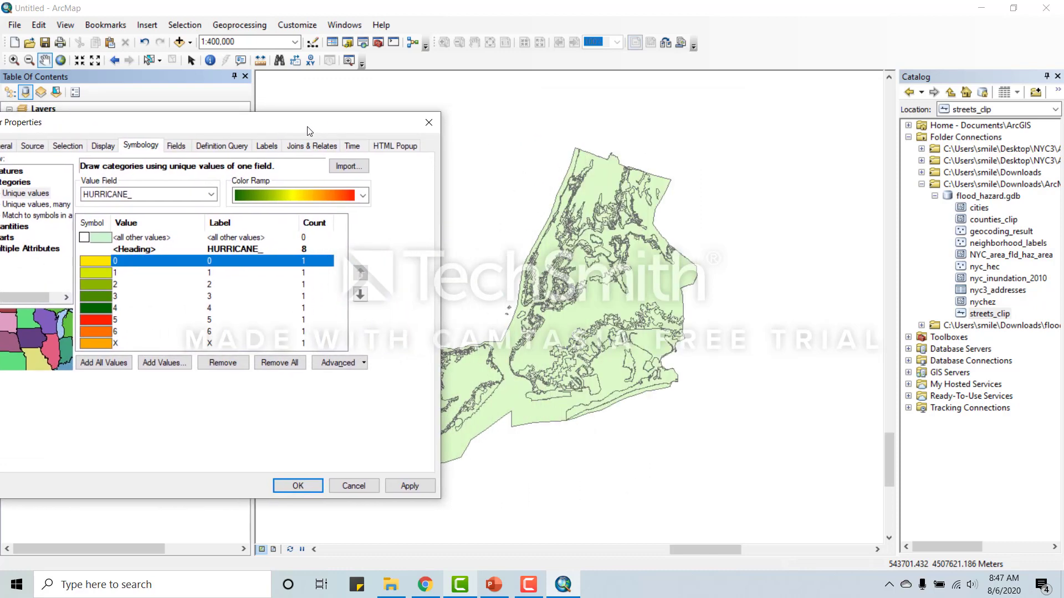
double_click(102, 261)
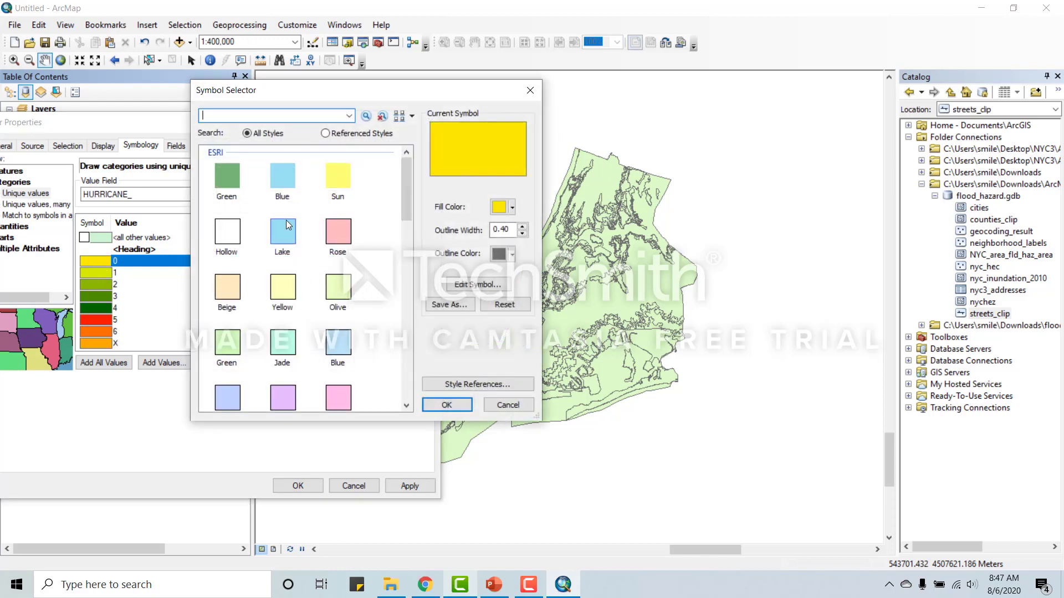
left_click(288, 235)
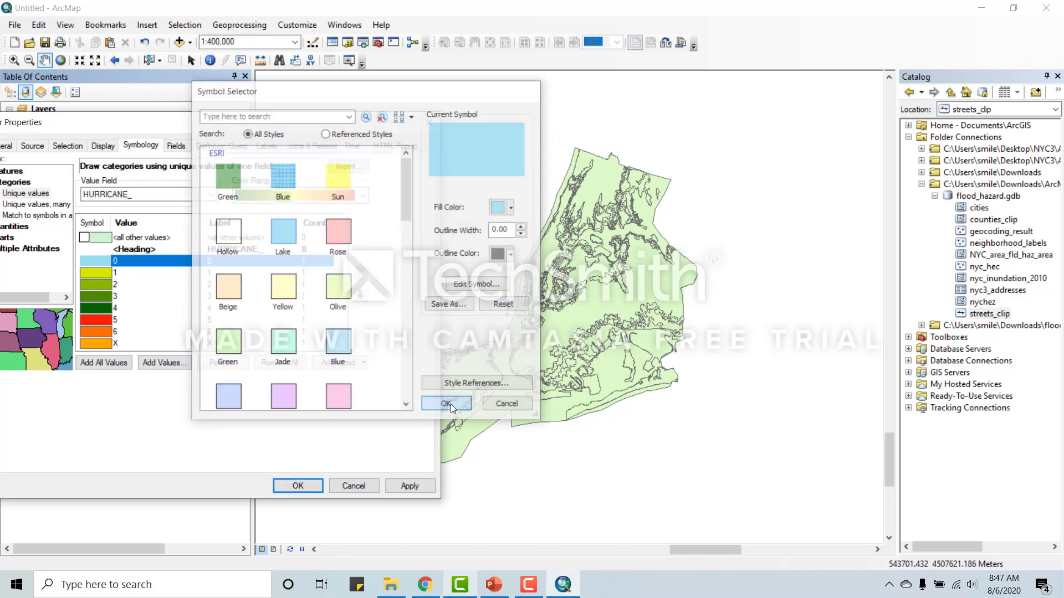
left_click(447, 404)
left_click(407, 487)
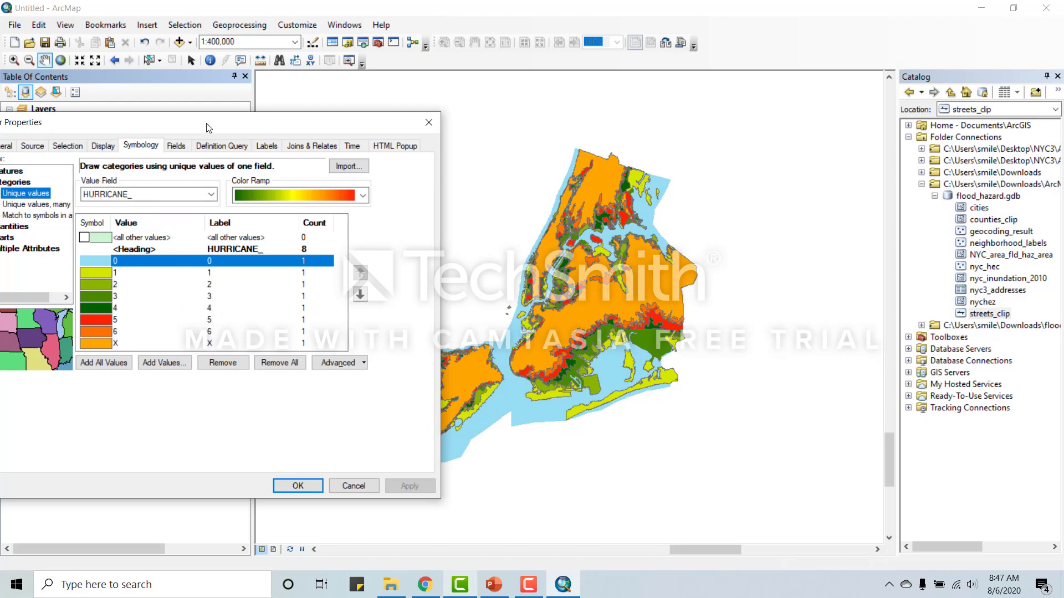
Reposition the layer properties dialog clear of the evacuation zones and set the fill color of HURRICANE_ value 1 to red
left_click_drag(209, 128, 238, 88)
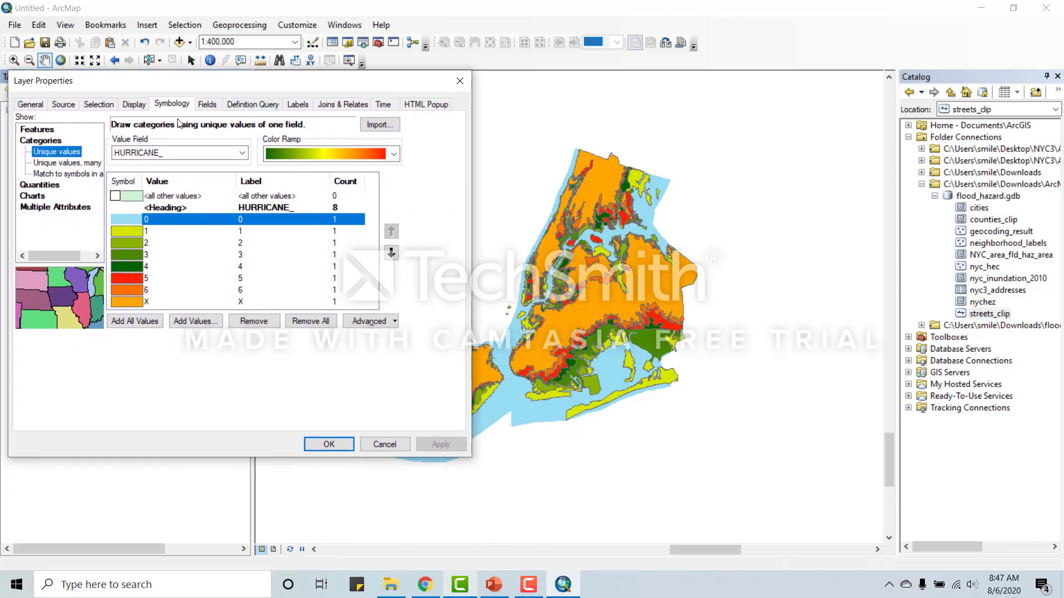
left_click_drag(173, 84, 171, 97)
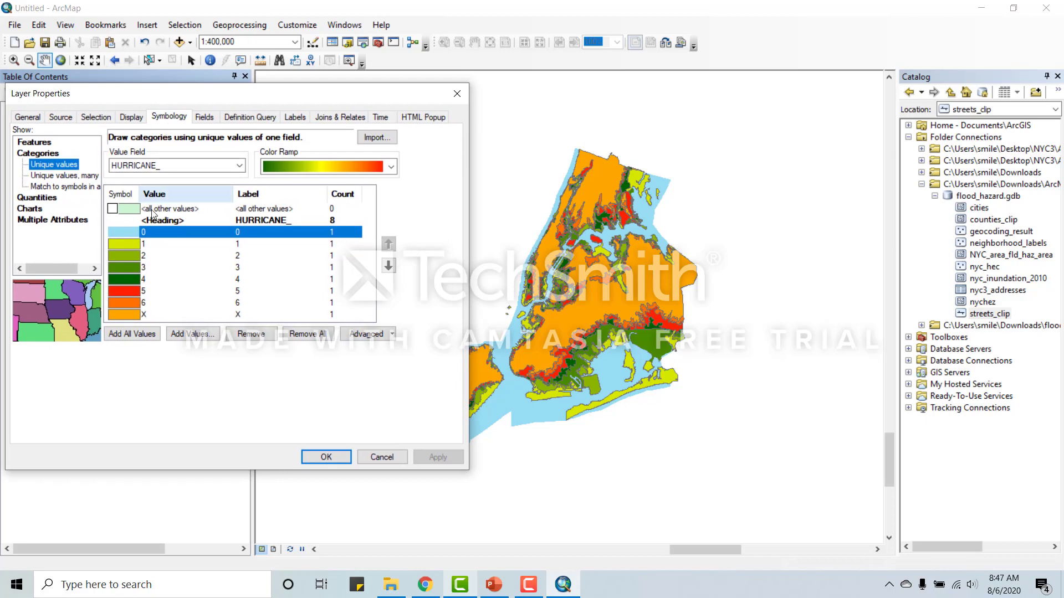
double_click(128, 244)
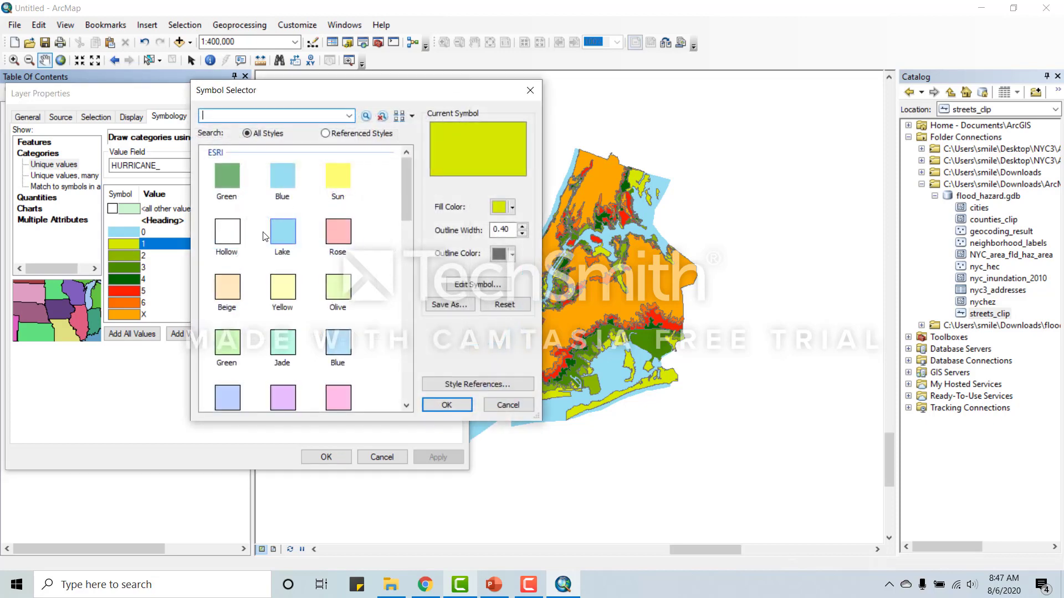
left_click(514, 208)
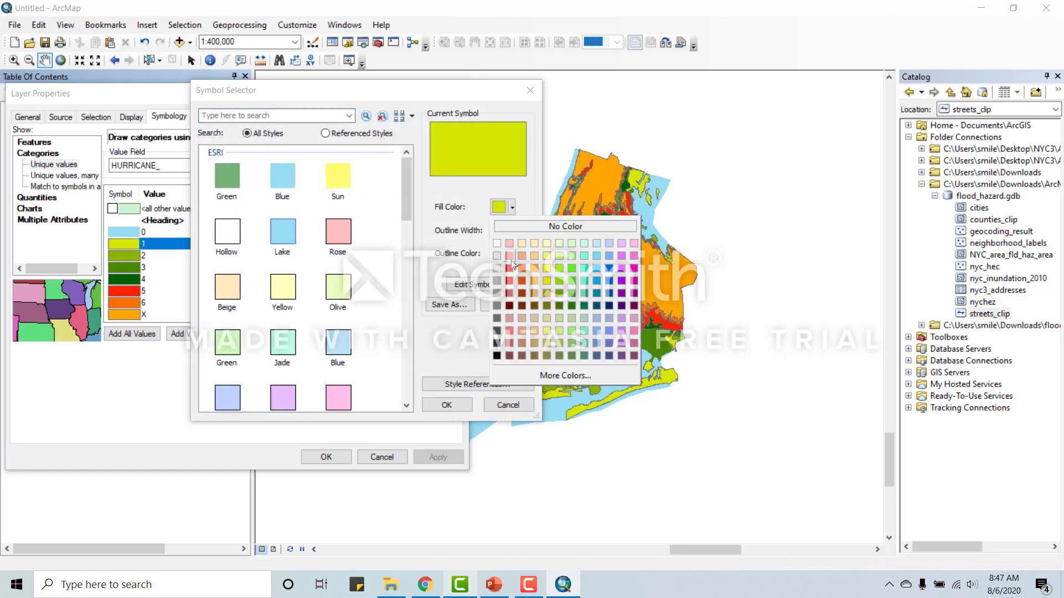
left_click(495, 272)
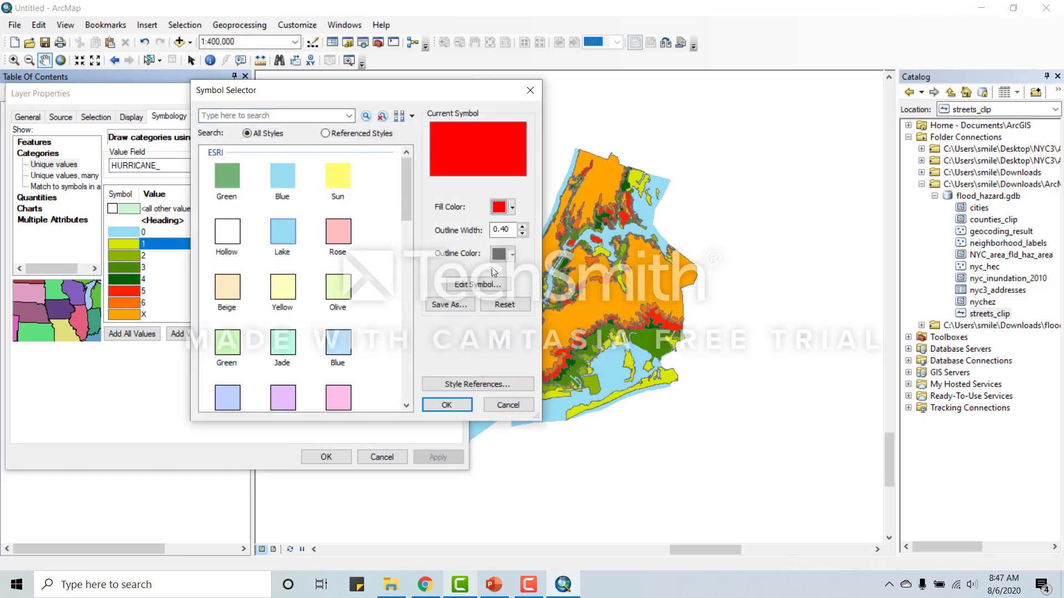
left_click(446, 405)
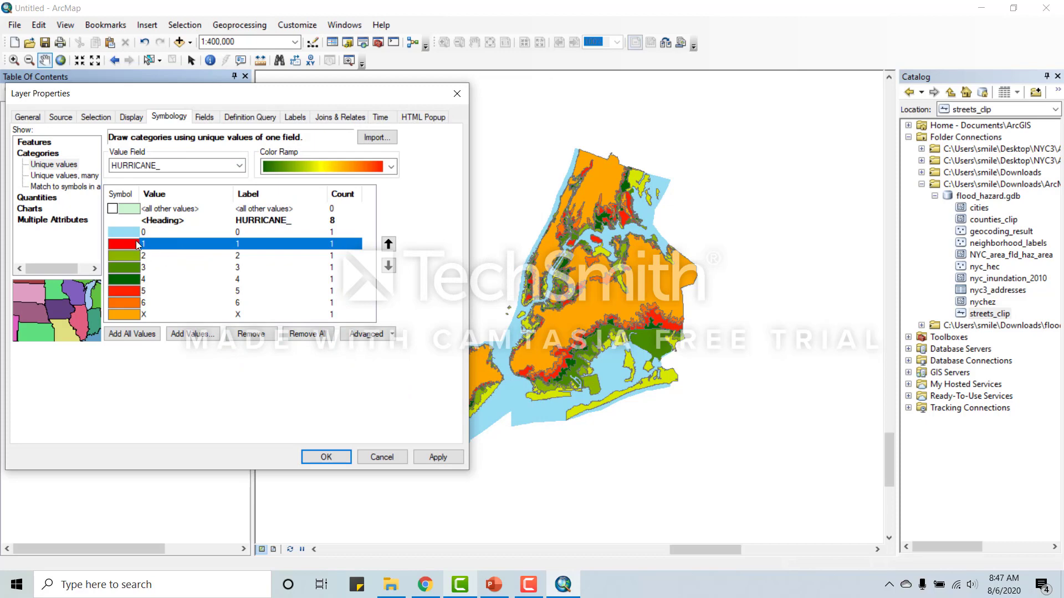
Set the fill color of HURRICANE_ value 2 to orange and of value 3 to yellow
double_click(131, 260)
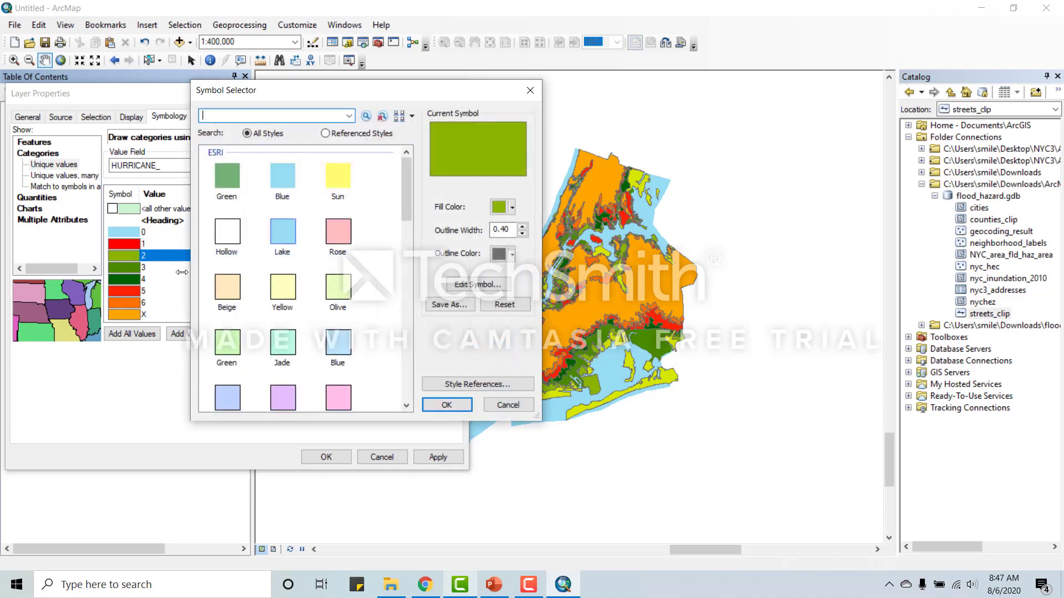
left_click(514, 207)
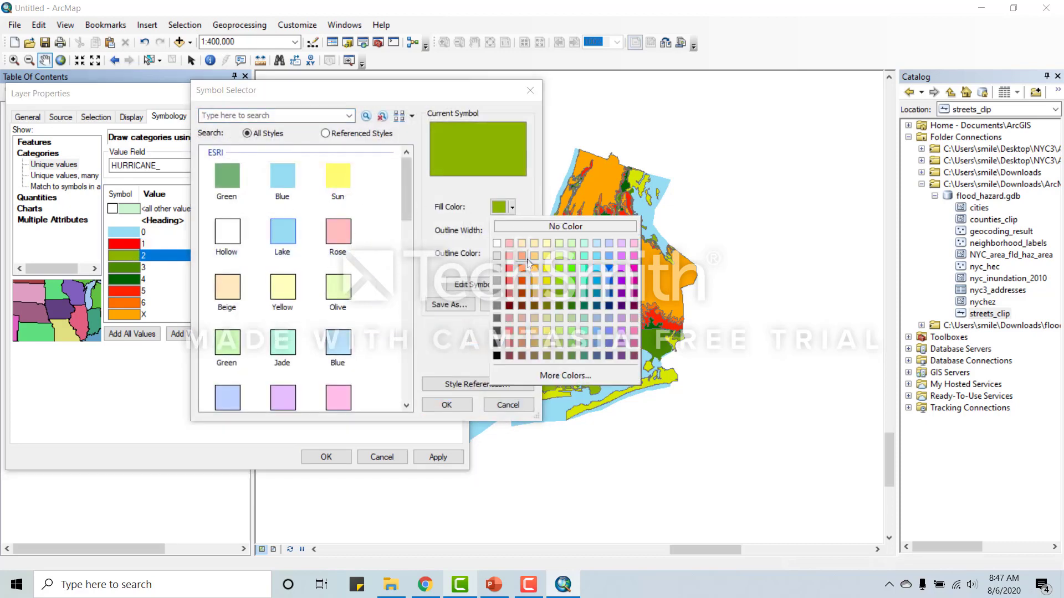
left_click(532, 273)
left_click(449, 409)
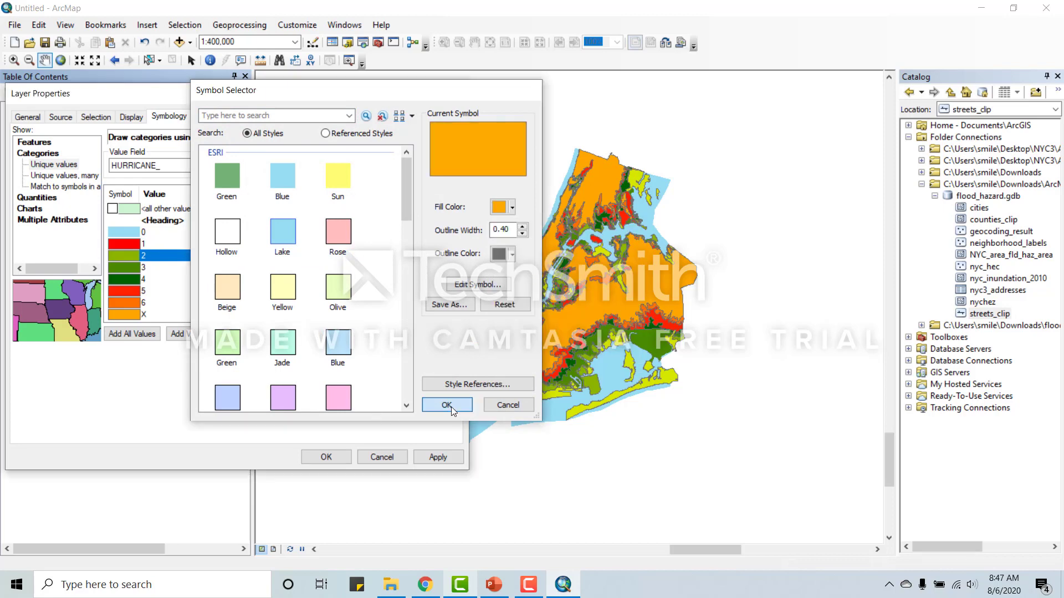
double_click(133, 268)
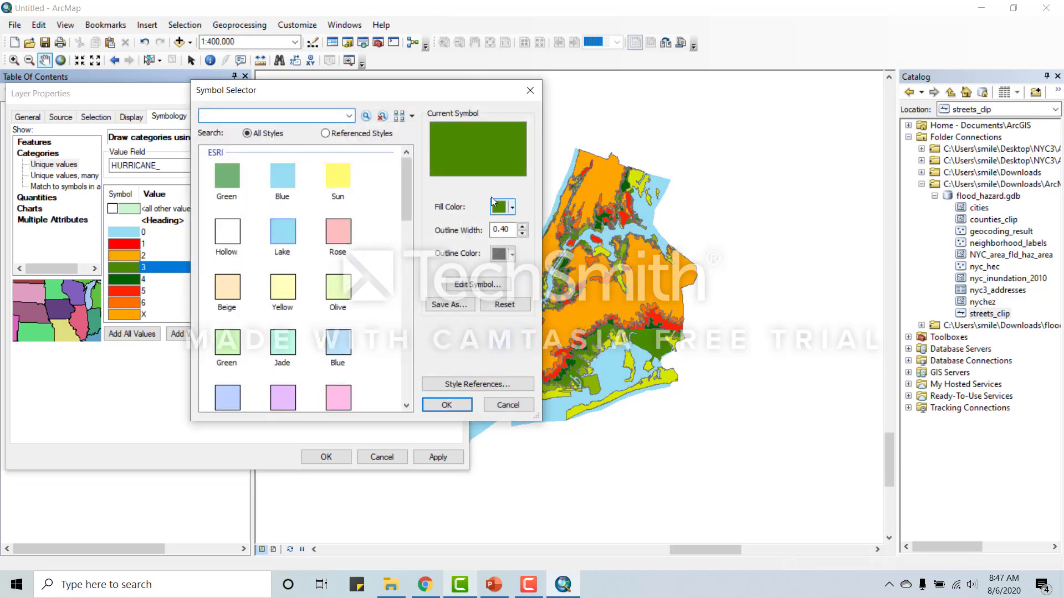
left_click(512, 207)
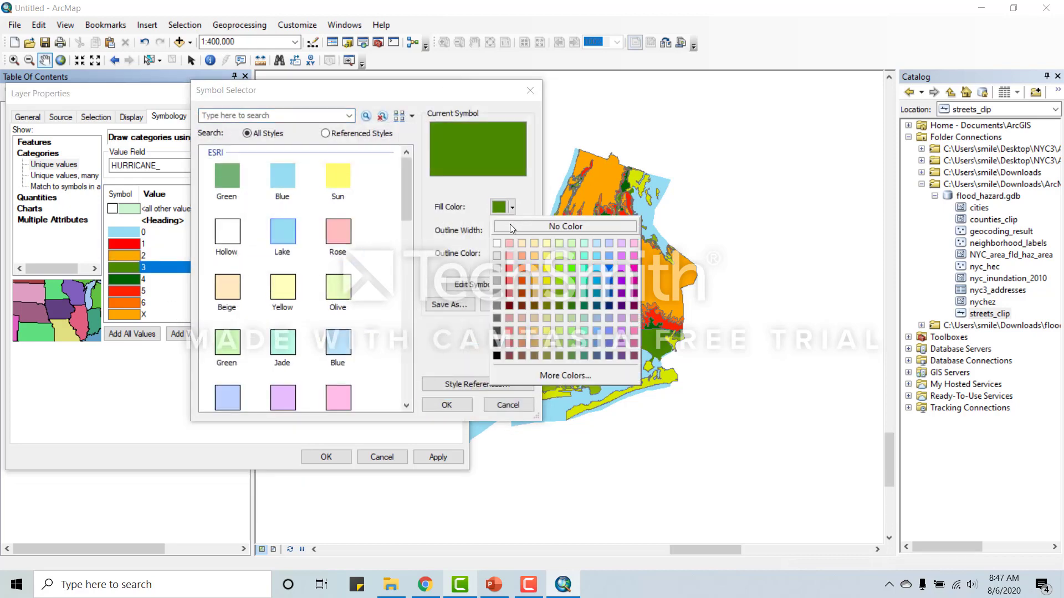
left_click(546, 269)
left_click(447, 405)
Set the fill color of HURRICANE_ value 4 to bright yellow-green and of value 5 to turquoise
double_click(124, 279)
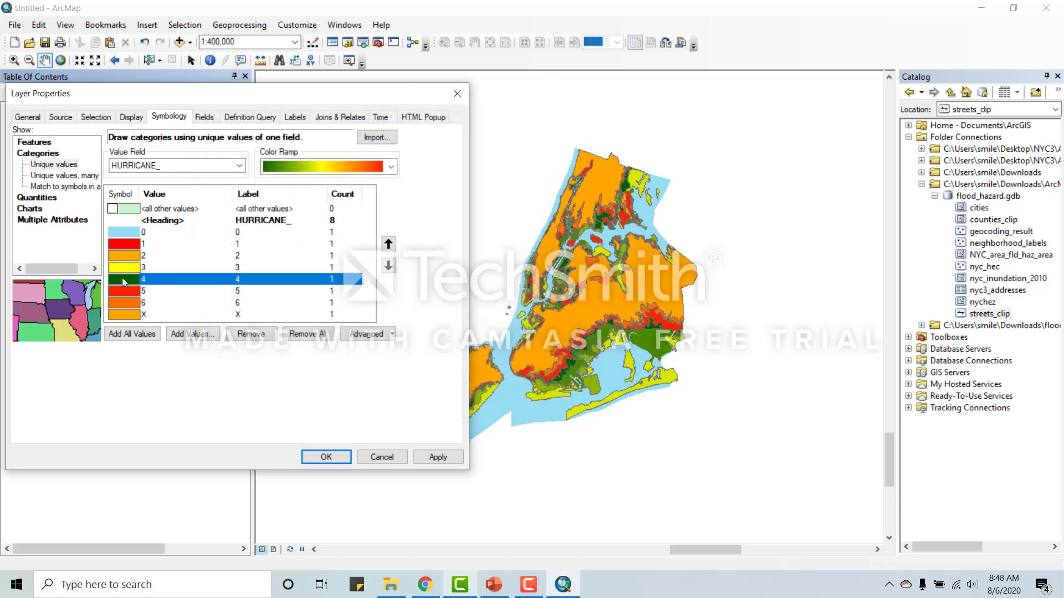
left_click(512, 208)
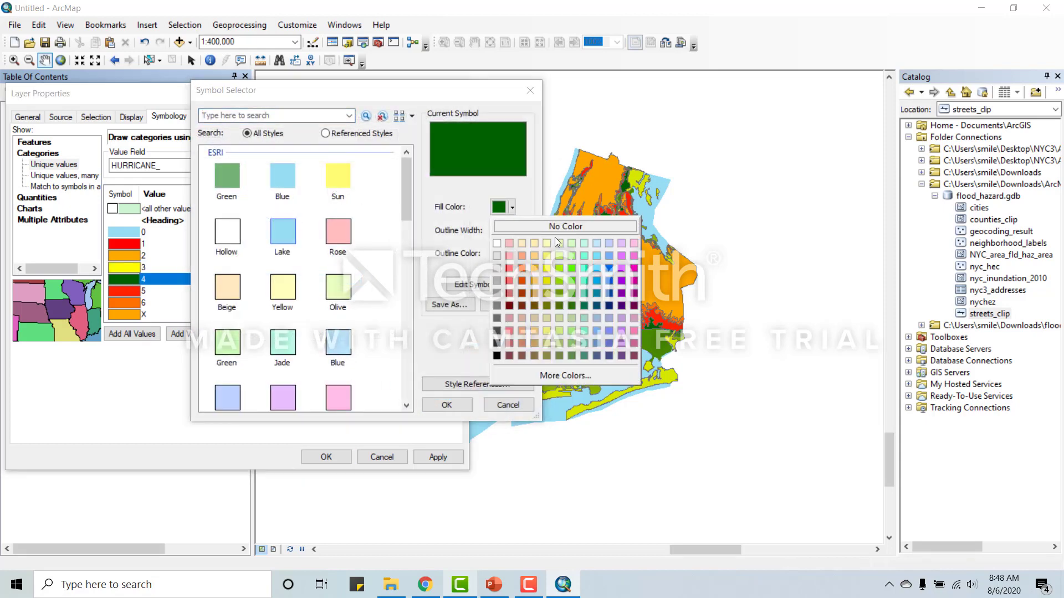
left_click(559, 281)
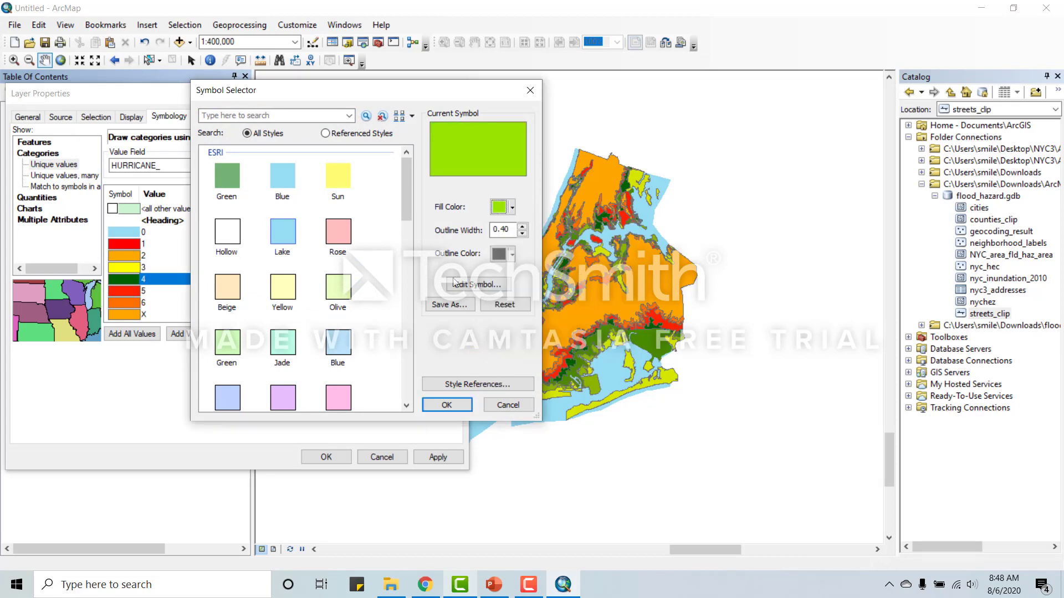
left_click(446, 405)
double_click(134, 291)
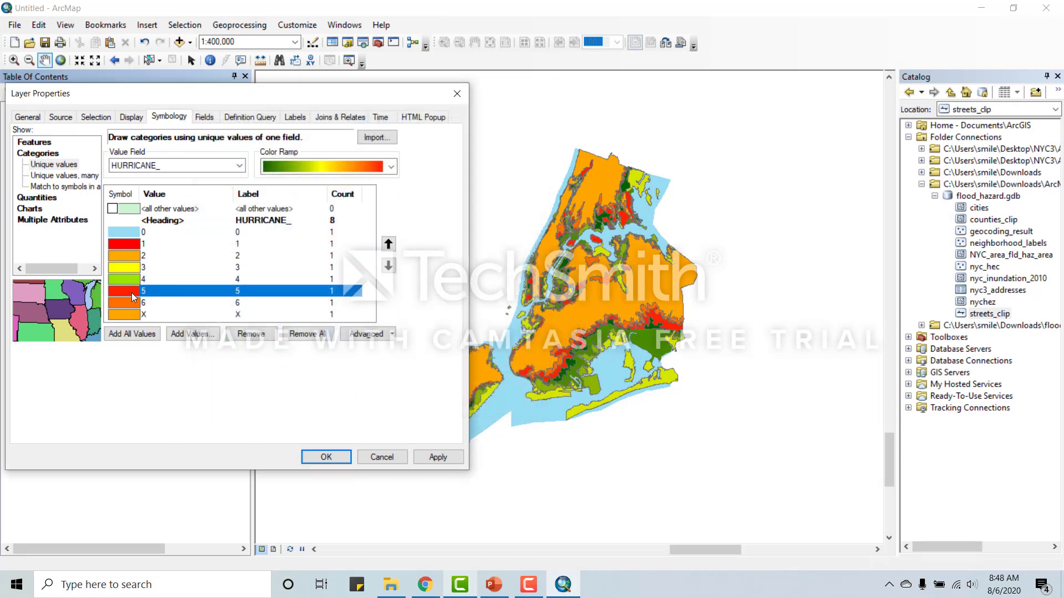
left_click(513, 209)
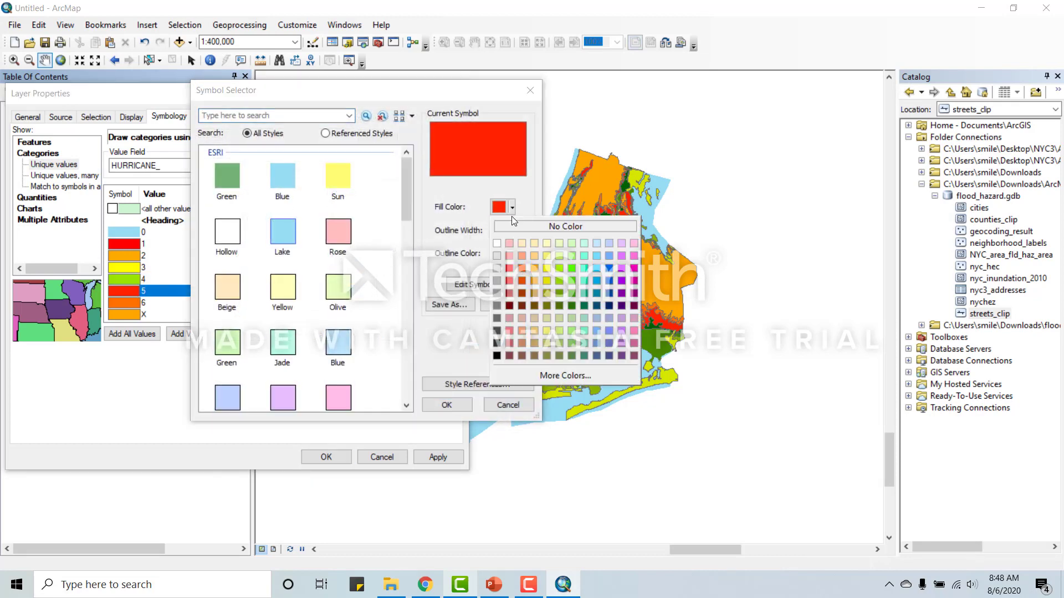
left_click(584, 268)
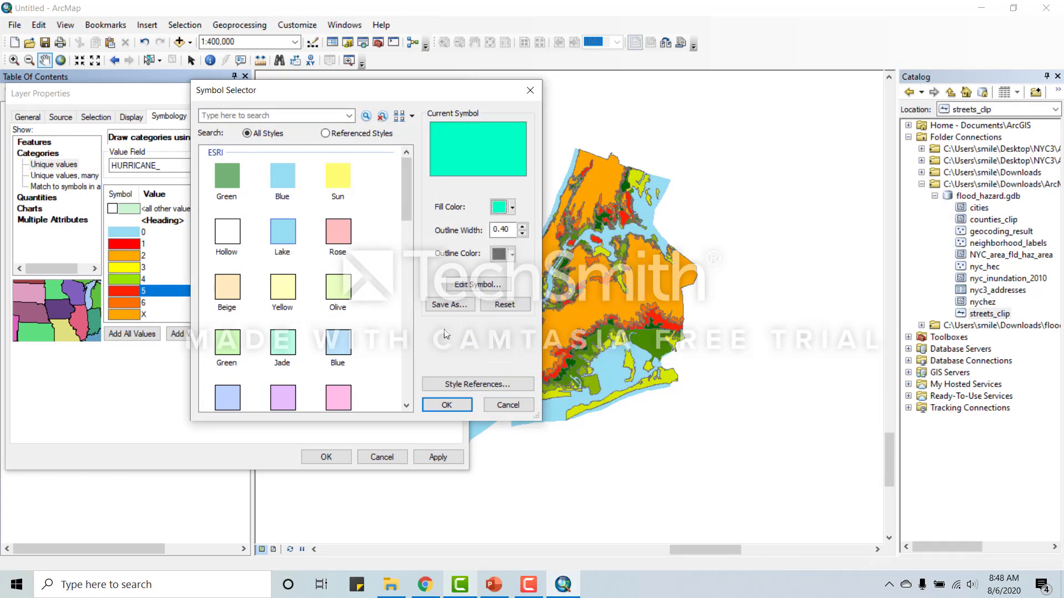
left_click(446, 405)
Set the fill color of HURRICANE_ value 6 to light purple
double_click(133, 304)
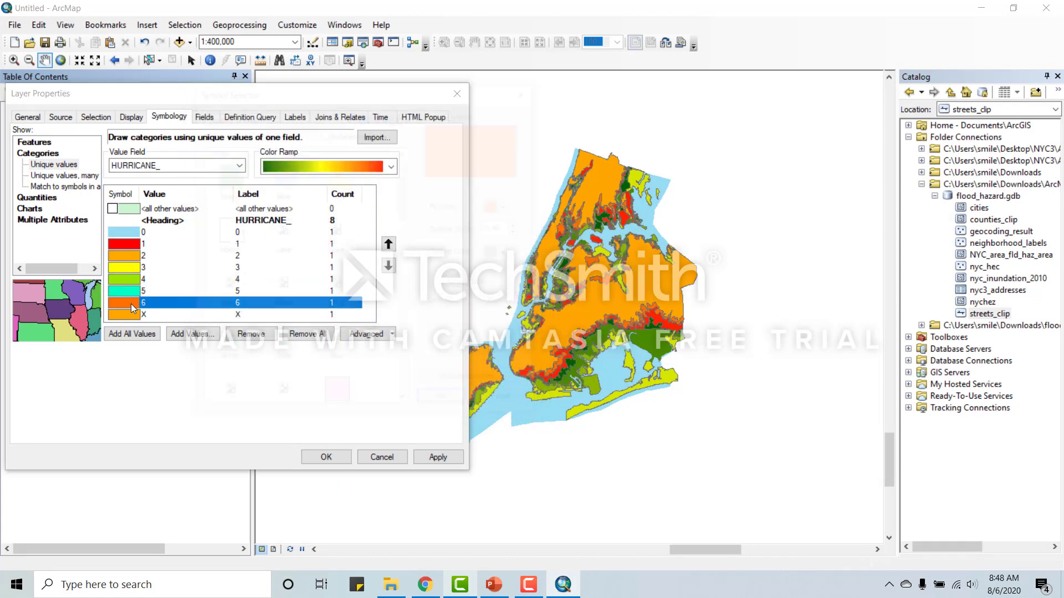
left_click(511, 210)
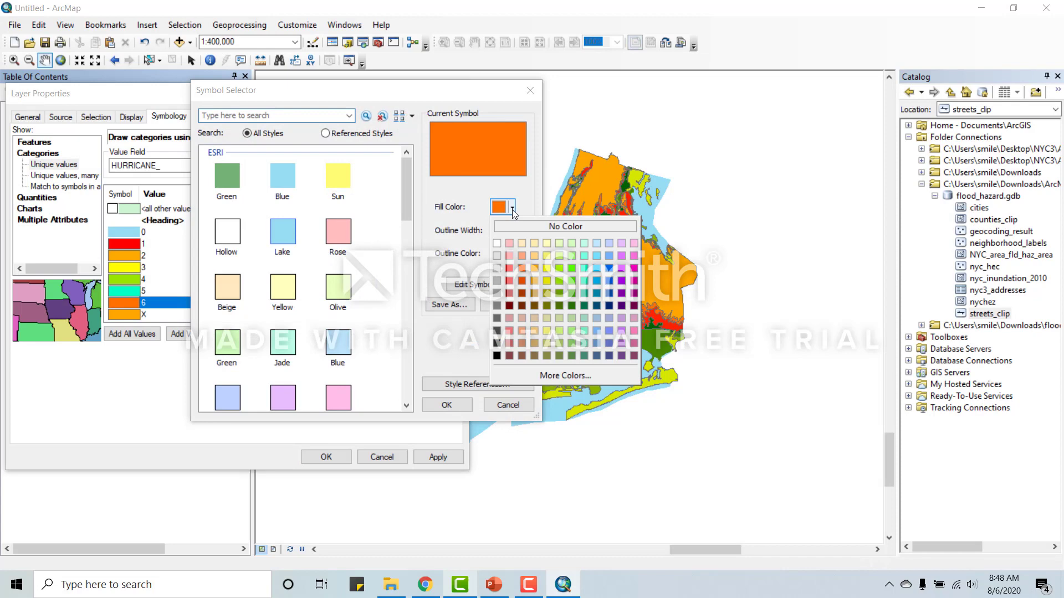
left_click(621, 244)
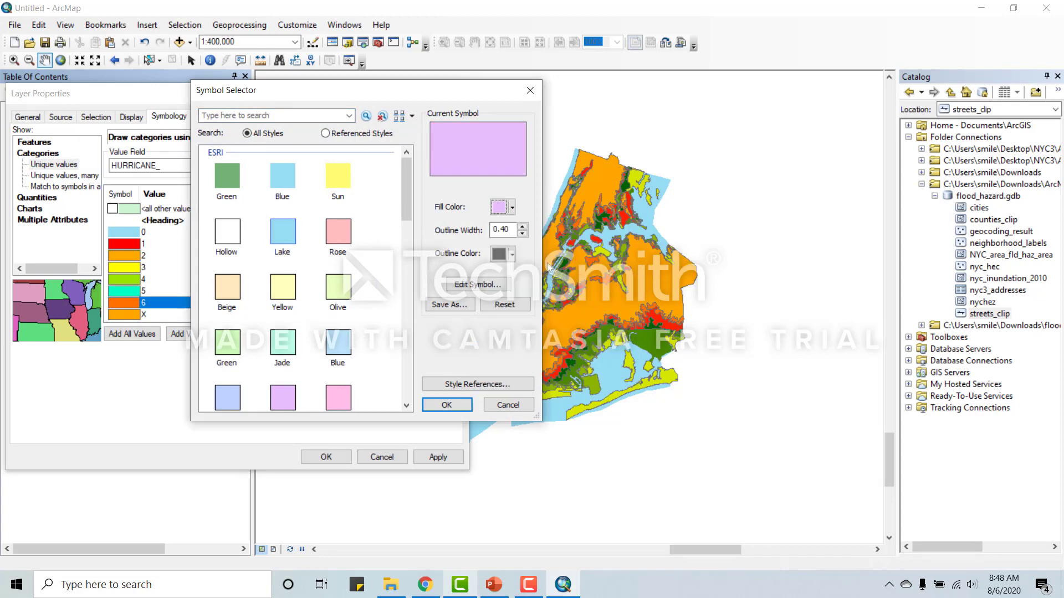
left_click(446, 405)
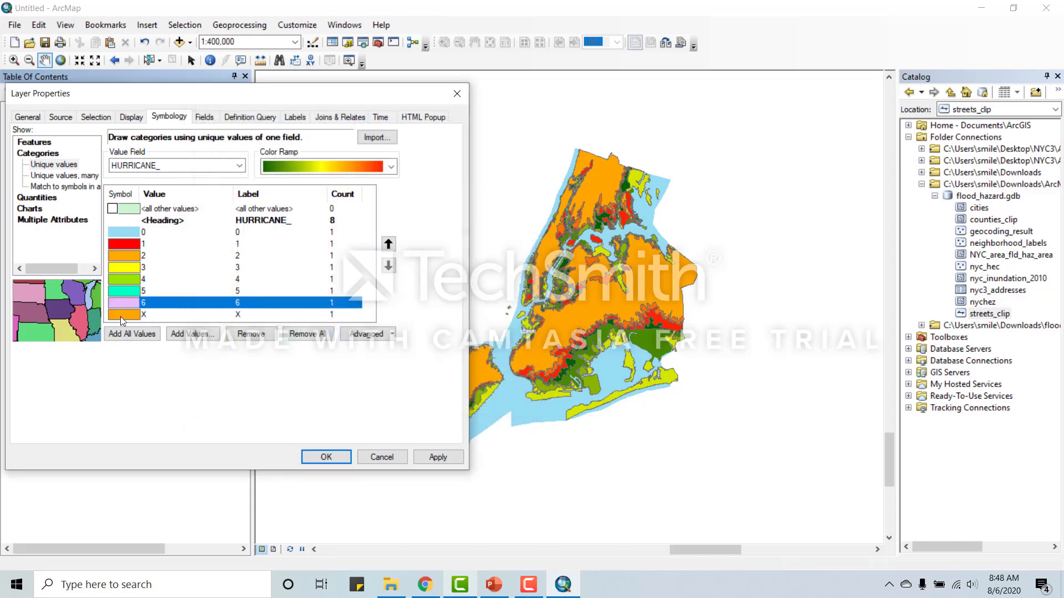
Set the fill color of HURRICANE_ value X to light gray and apply the finished symbology to the nychez layer
double_click(122, 314)
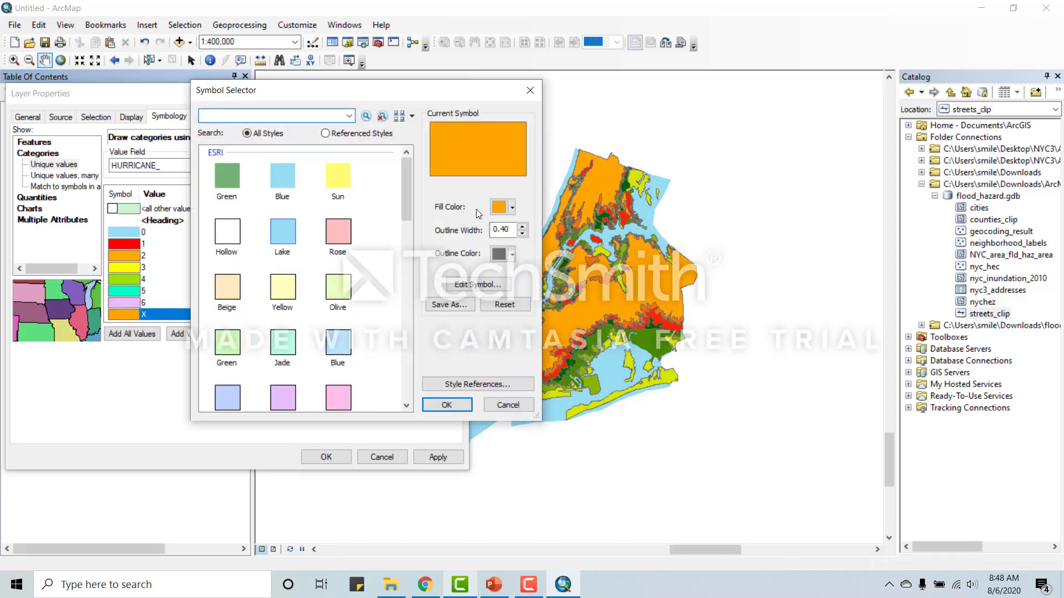
left_click(512, 209)
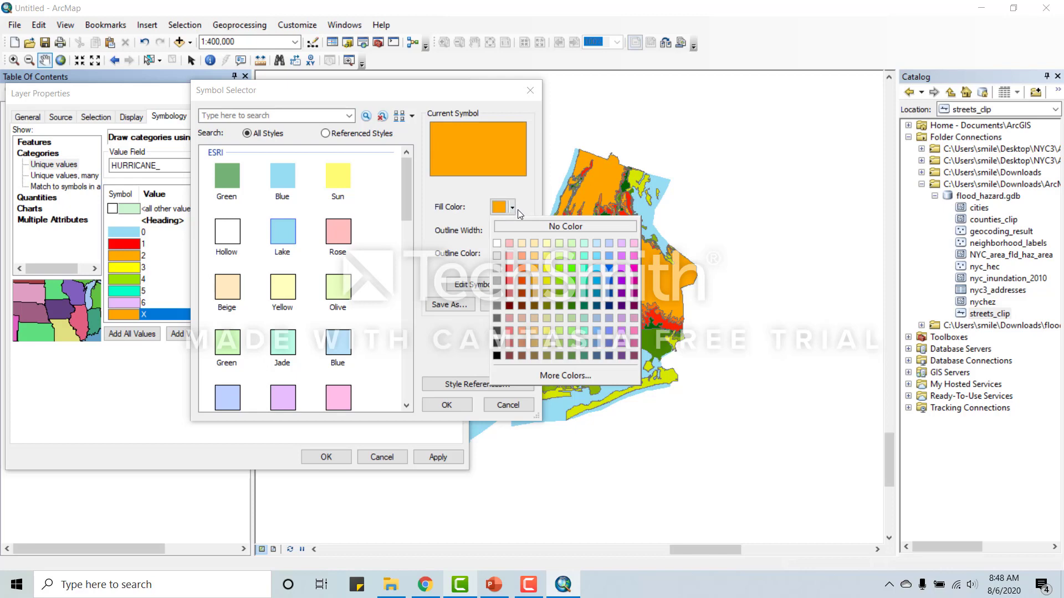
left_click(498, 267)
left_click(446, 404)
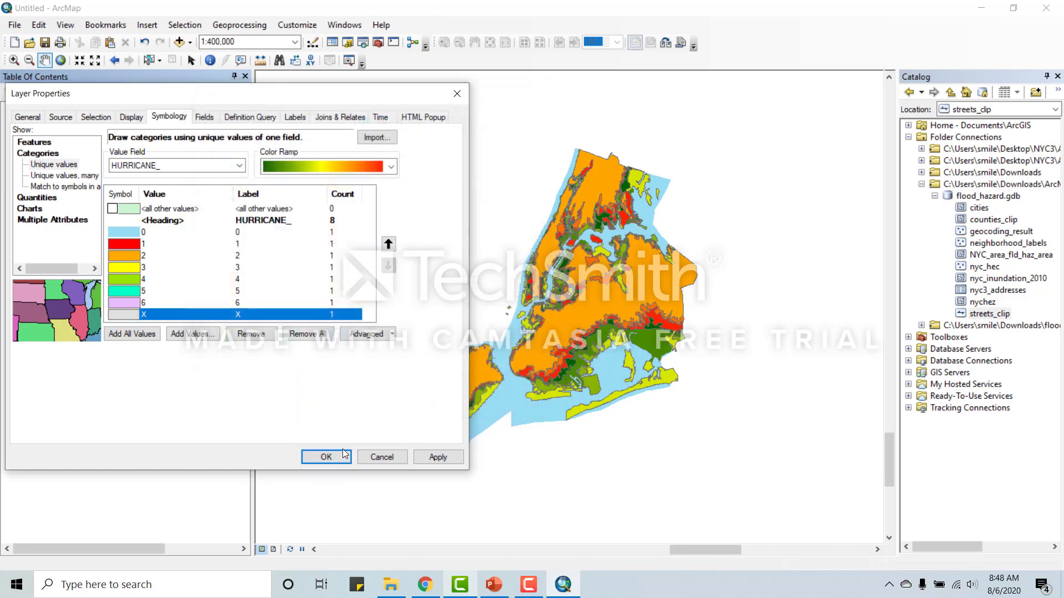
left_click(438, 457)
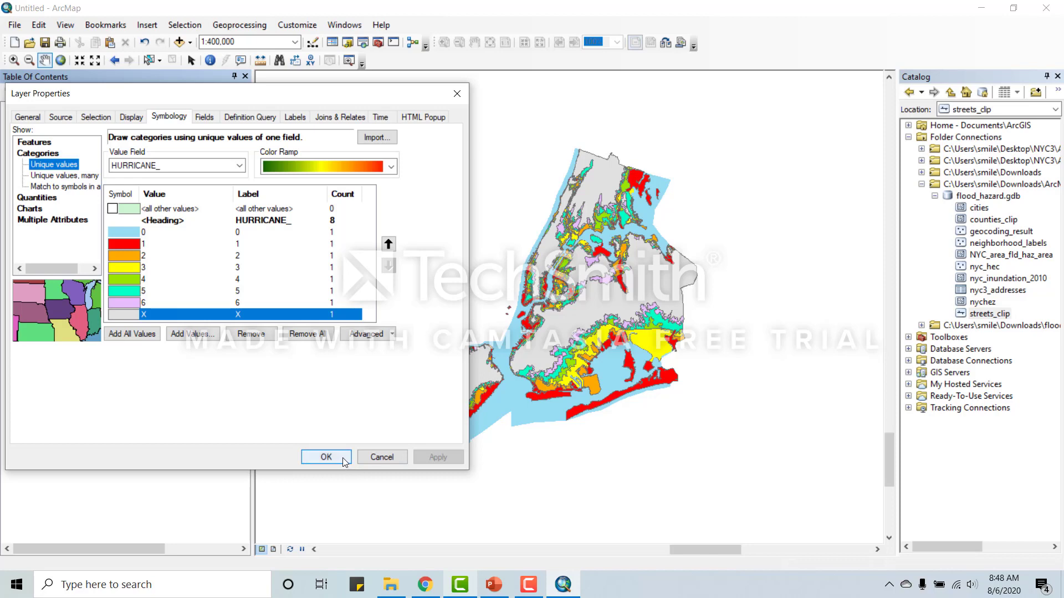
left_click(326, 457)
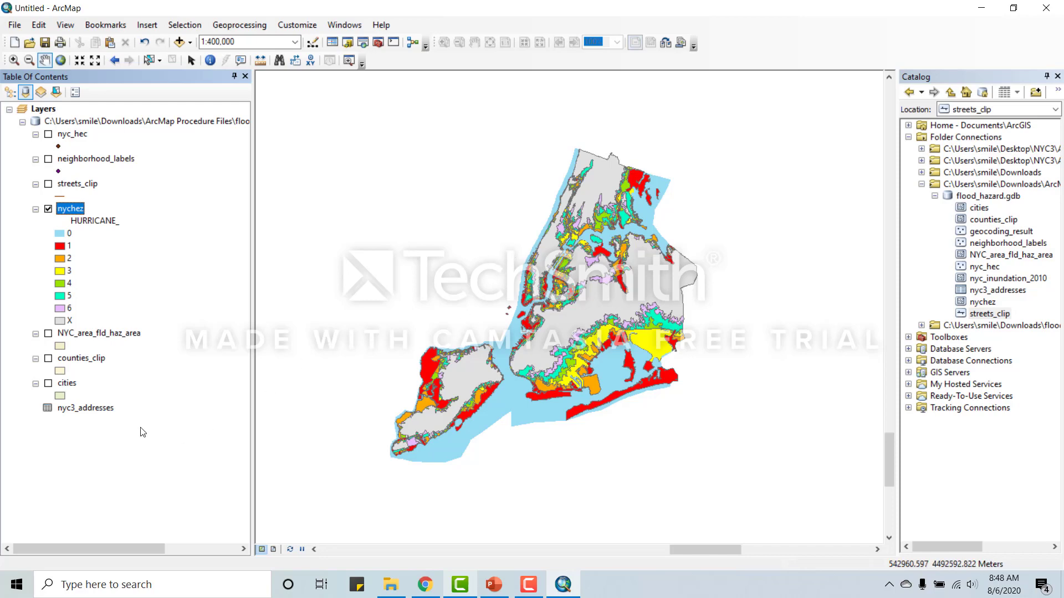
left_click(86, 409)
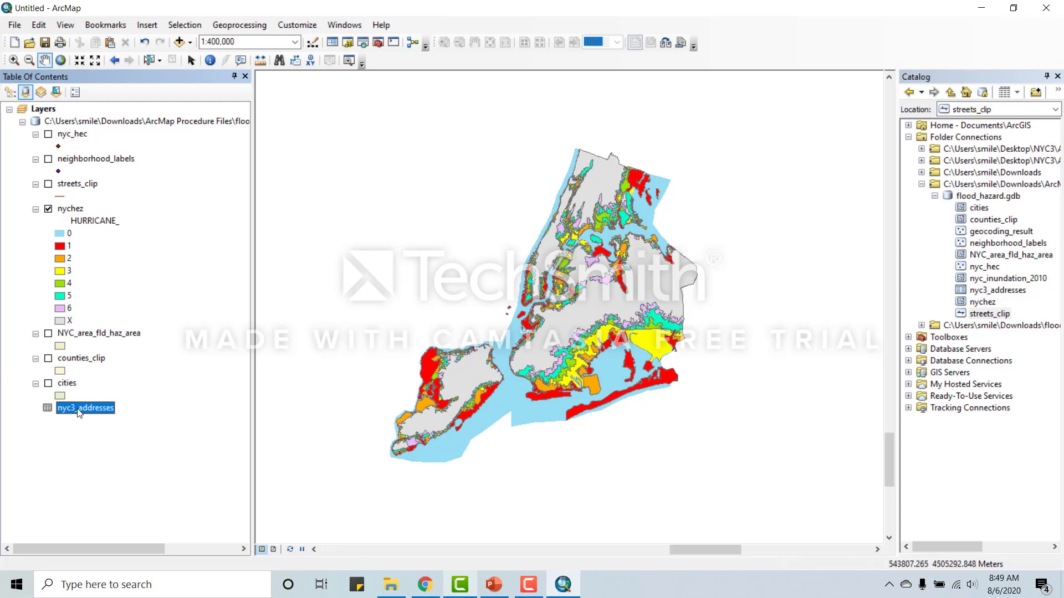
double_click(79, 412)
left_click(363, 134)
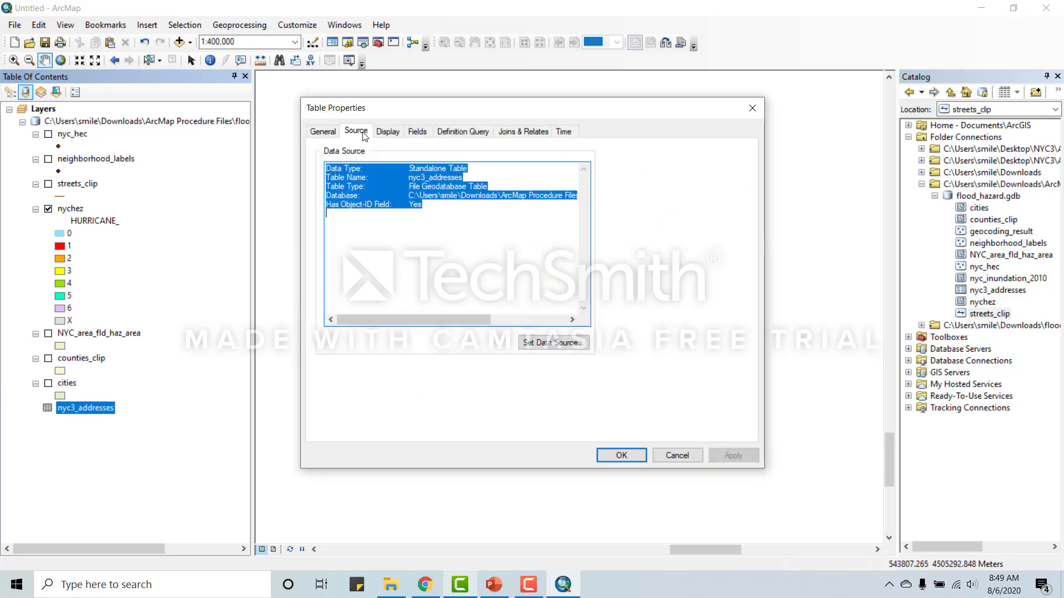
left_click(388, 131)
left_click(417, 131)
left_click(677, 455)
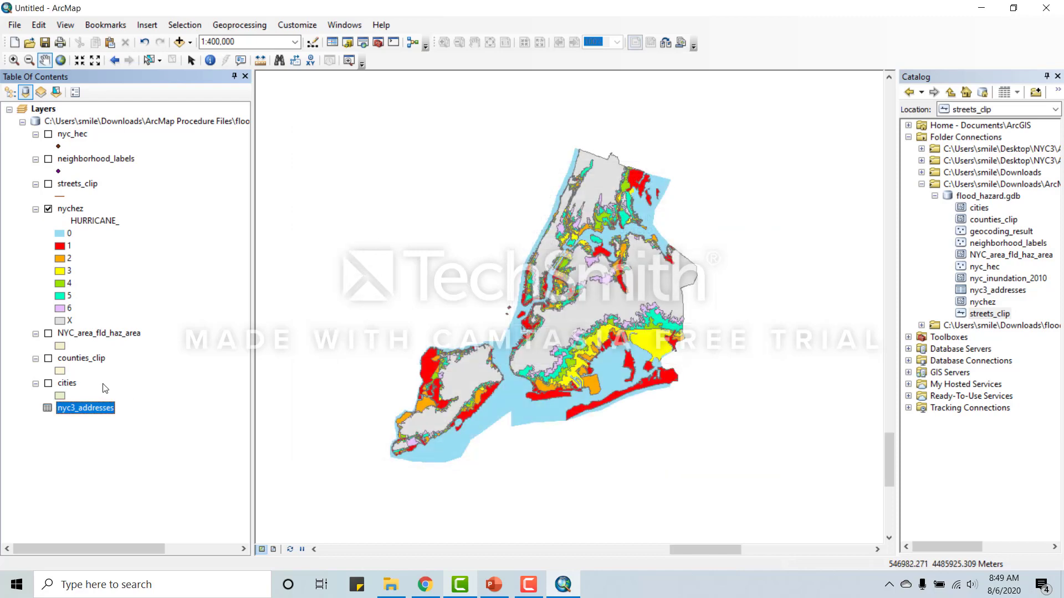
Open the nyc3_addresses table, look through its address records and close it
right_click(87, 408)
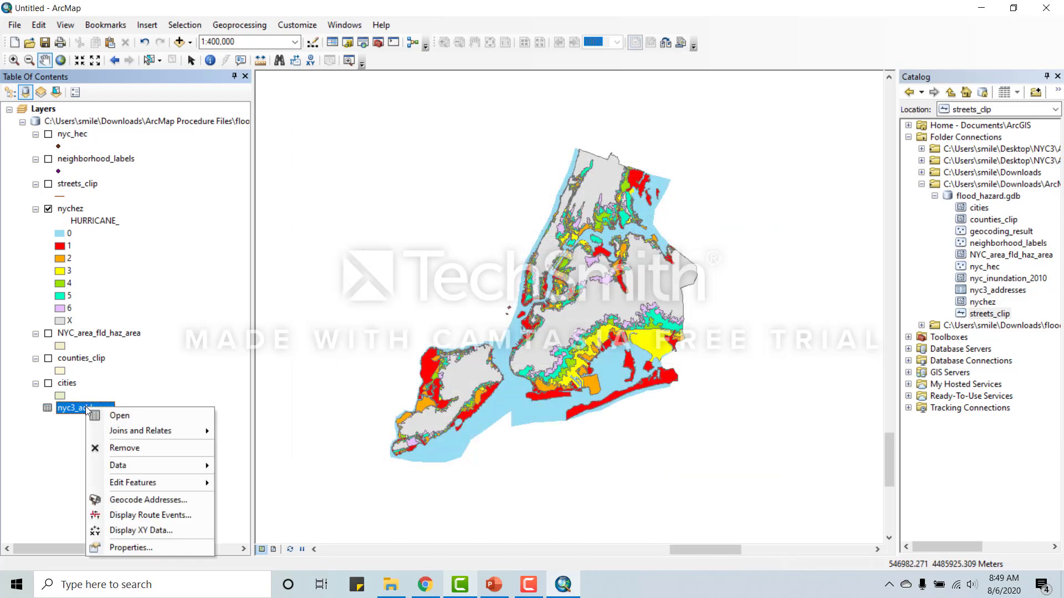
left_click(114, 416)
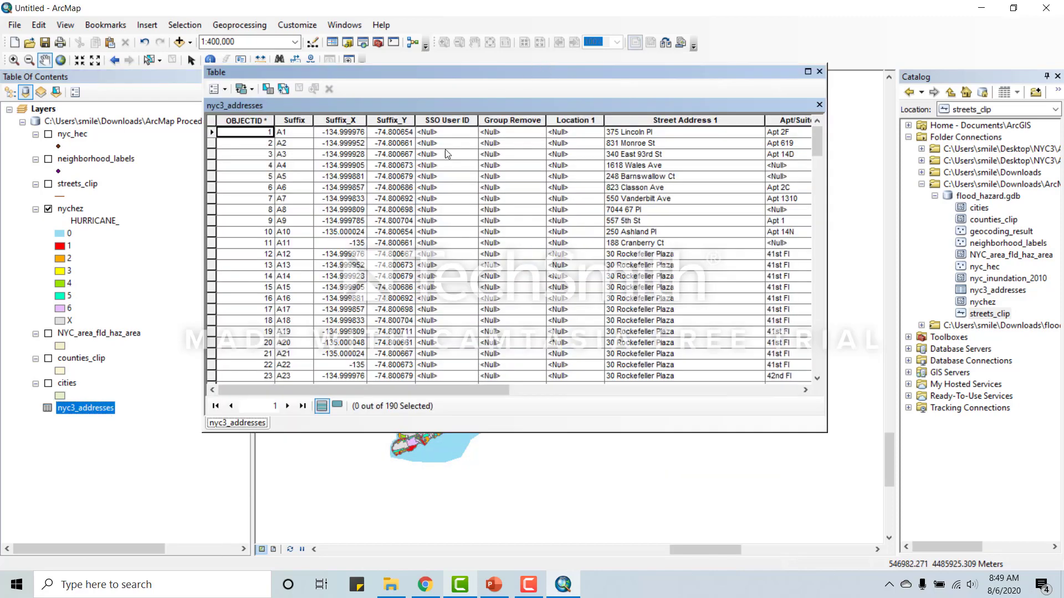
left_click_drag(819, 137, 814, 87)
left_click(819, 71)
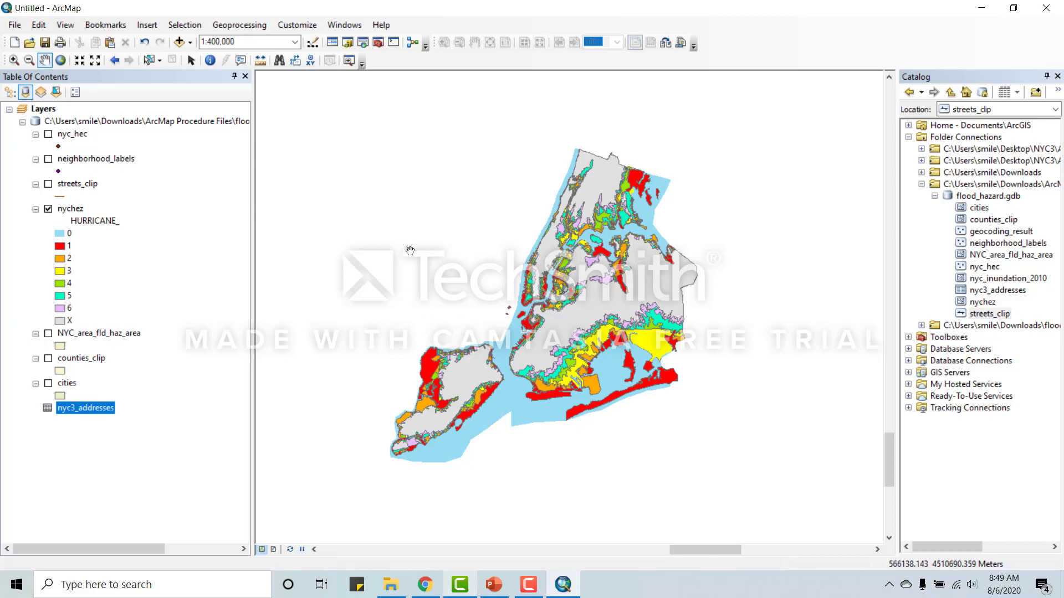
Start the Create Address Locator geocoding tool and set its address locator style to US Address - Dual Ranges
left_click(378, 43)
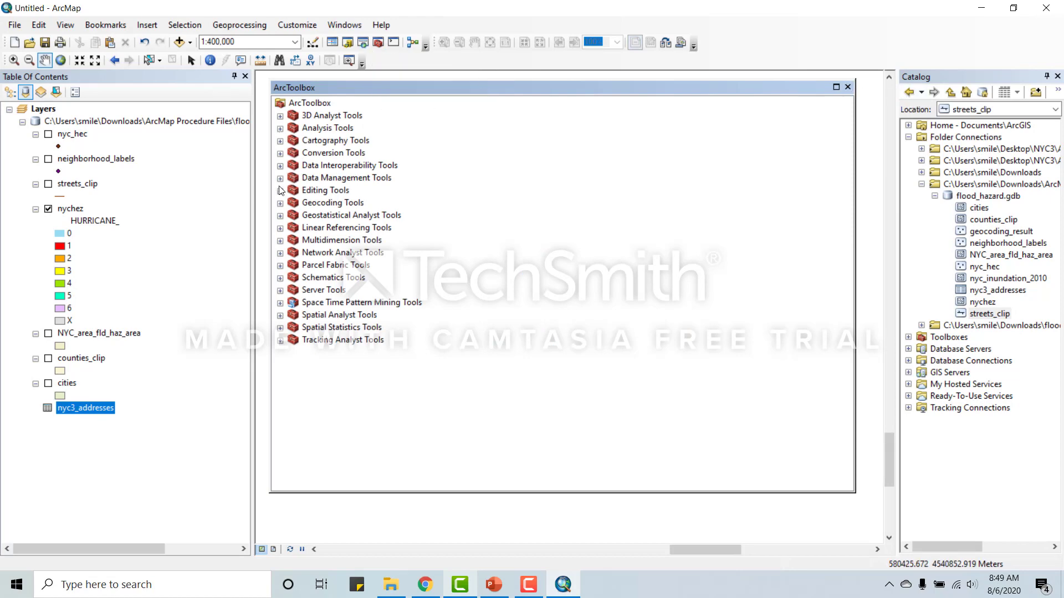
left_click(280, 204)
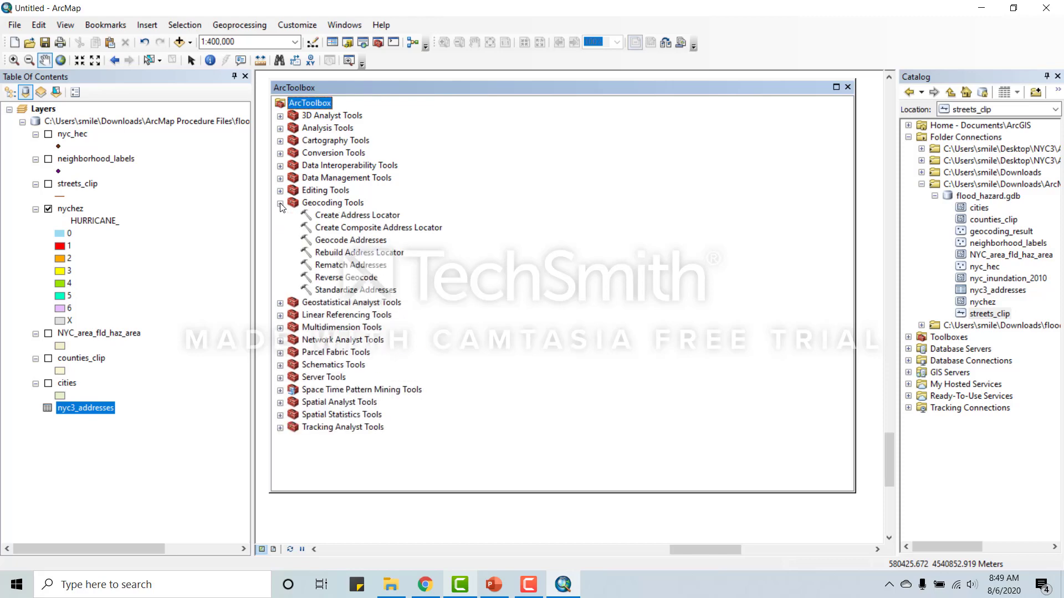
left_click(361, 216)
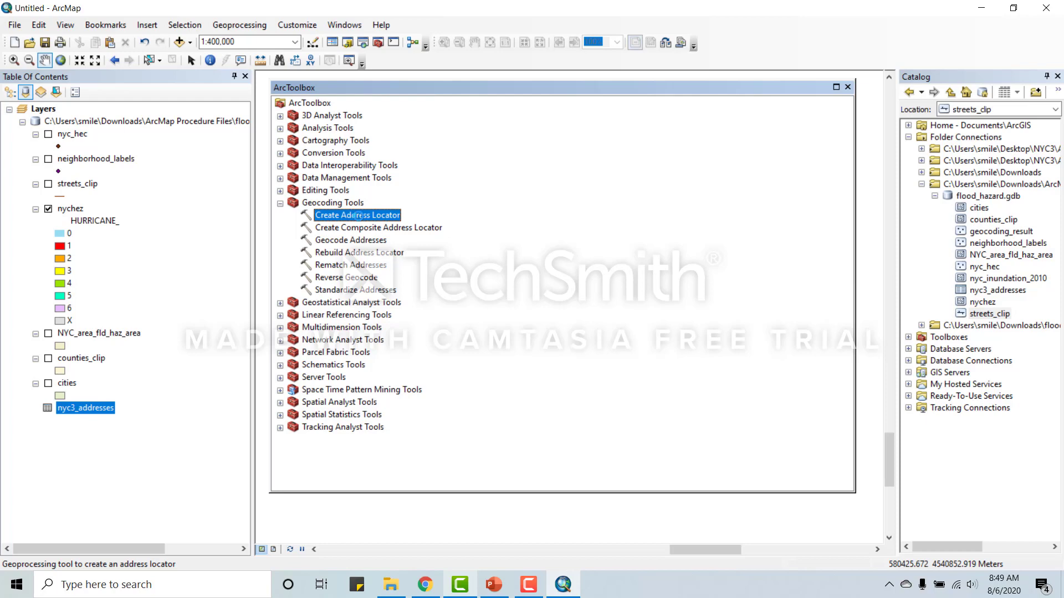
double_click(357, 216)
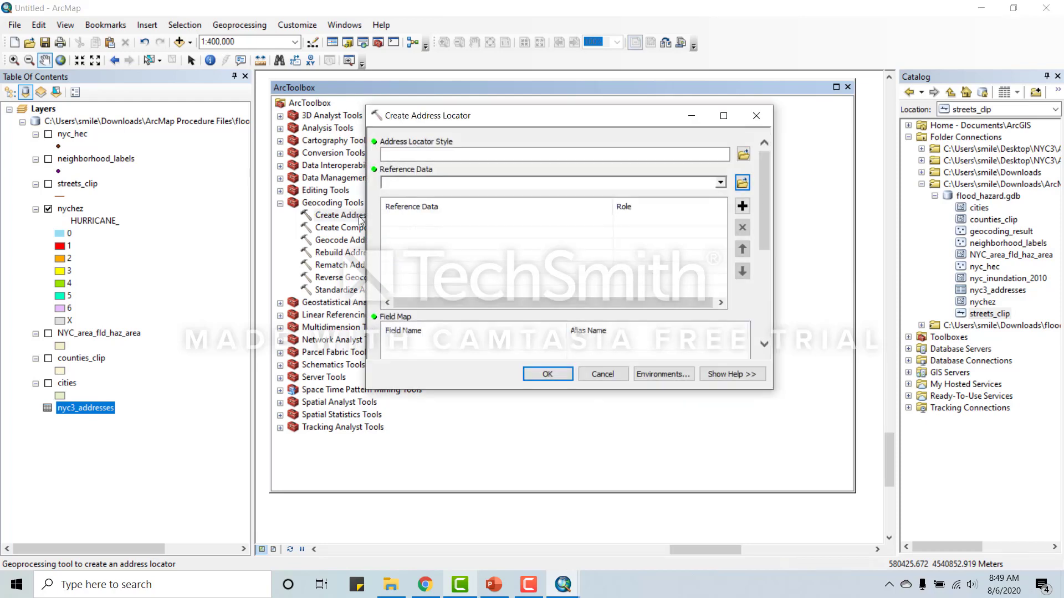
left_click(743, 153)
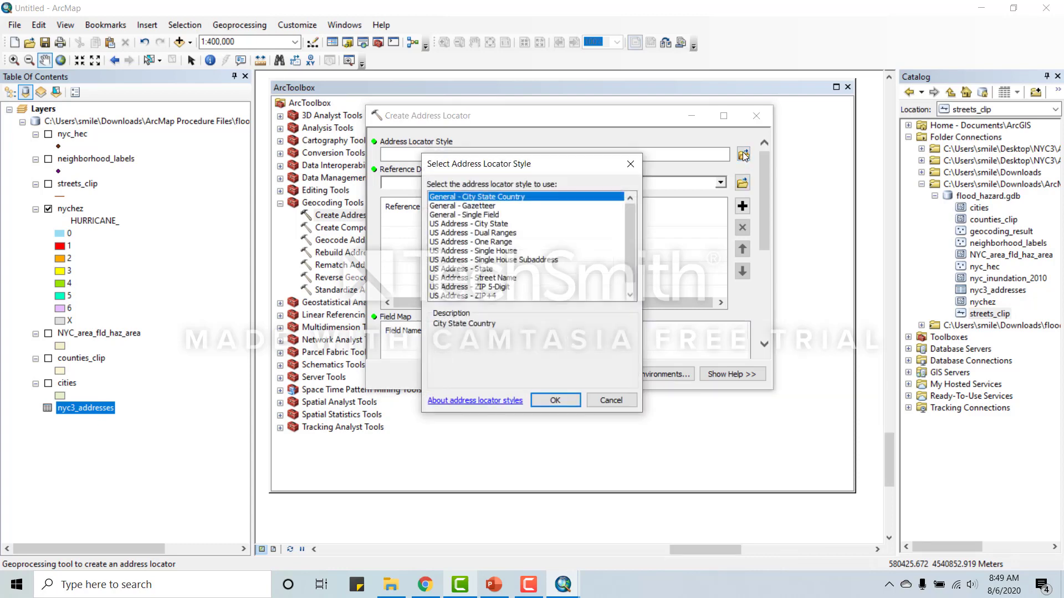
left_click(506, 234)
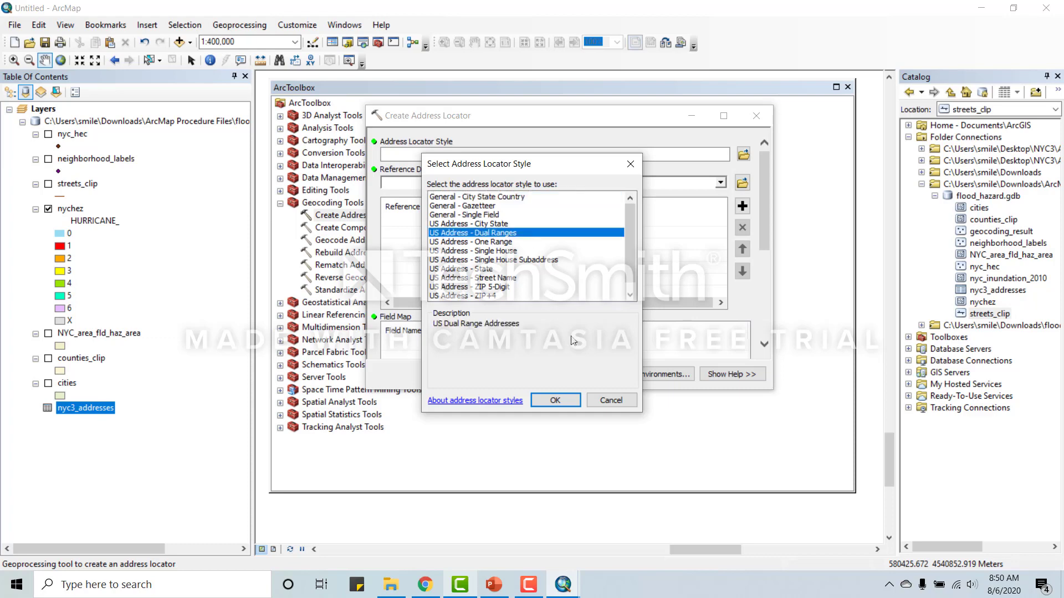
left_click(568, 400)
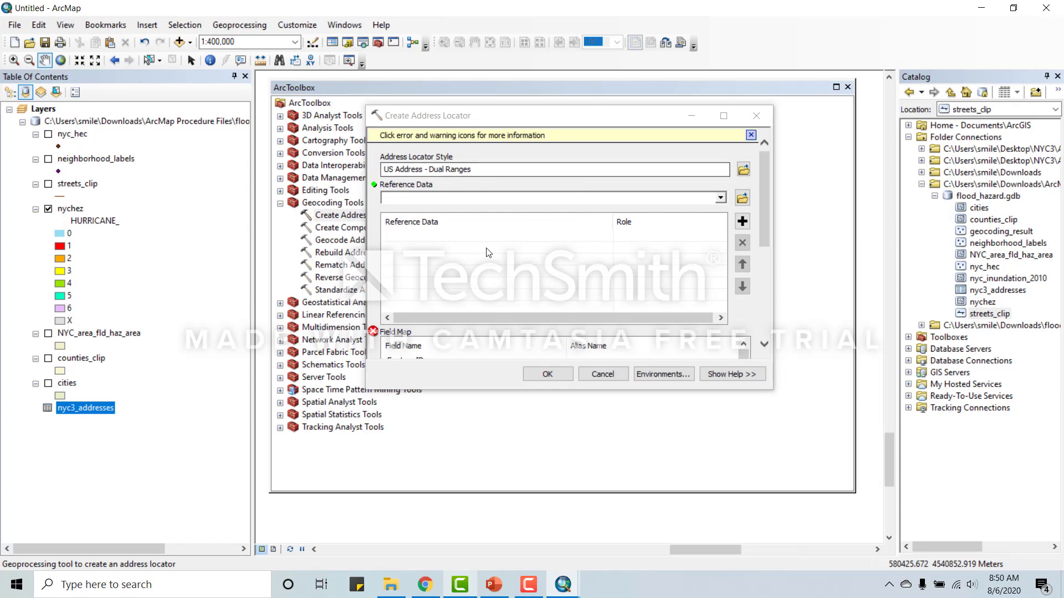
Add streets_clip as the locator's reference data and review the field map down to the output settings
left_click(721, 198)
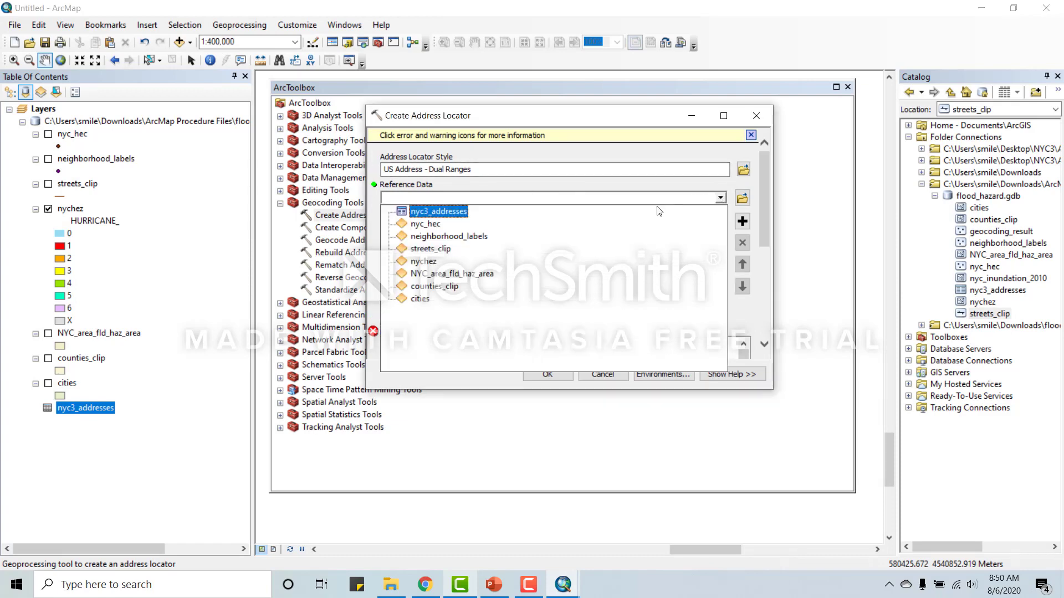
left_click(443, 254)
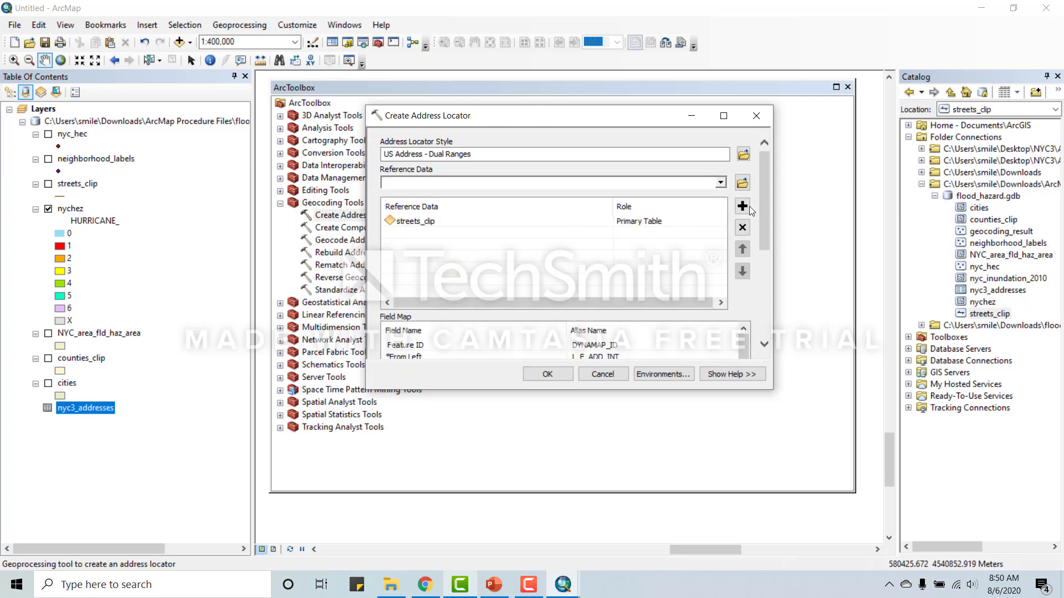
left_click_drag(765, 182, 766, 245)
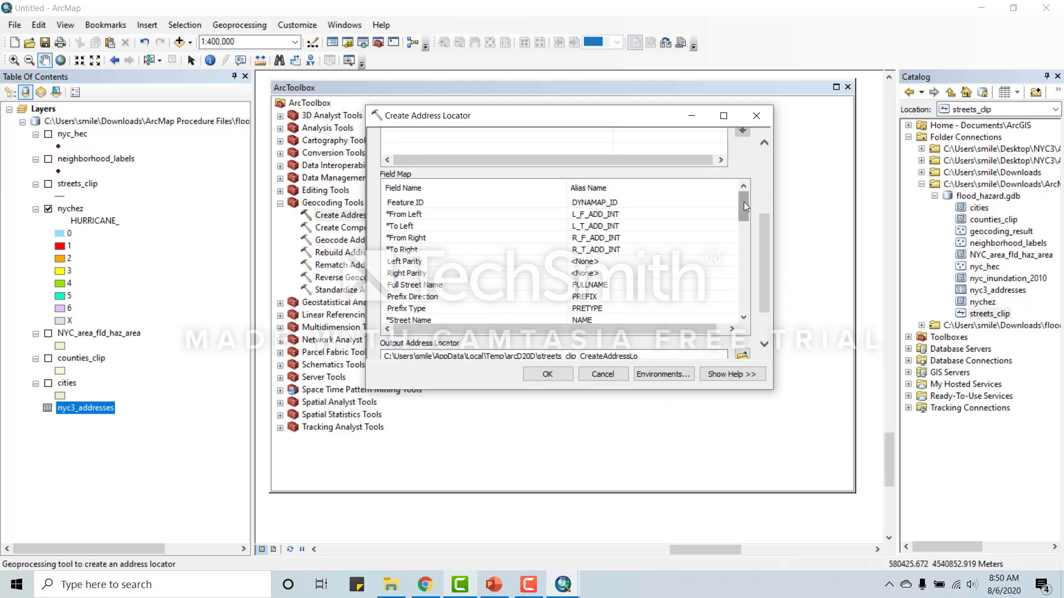
left_click_drag(744, 202, 744, 207)
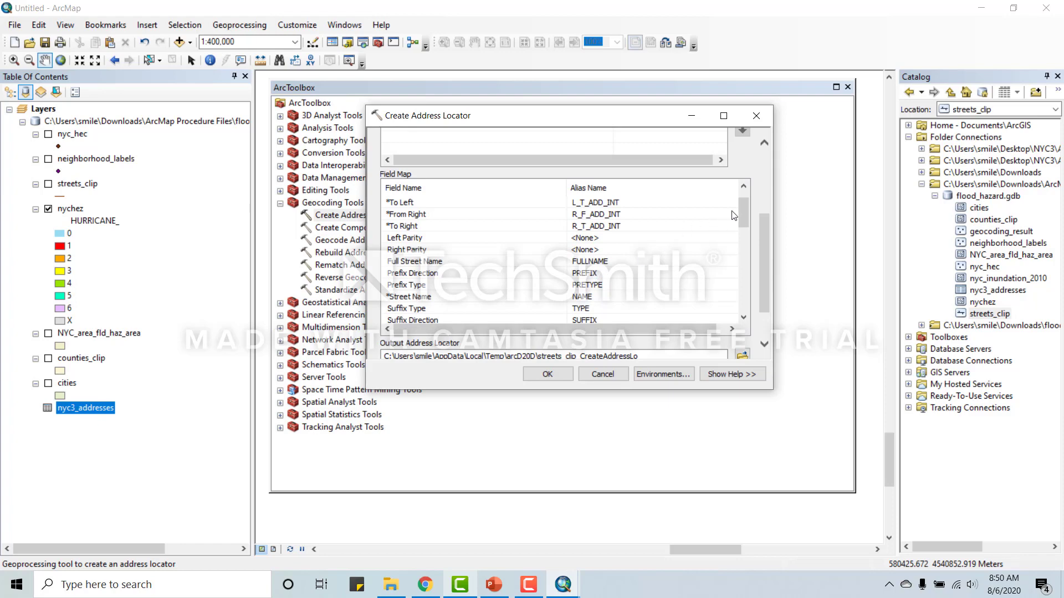
left_click_drag(743, 215, 740, 254)
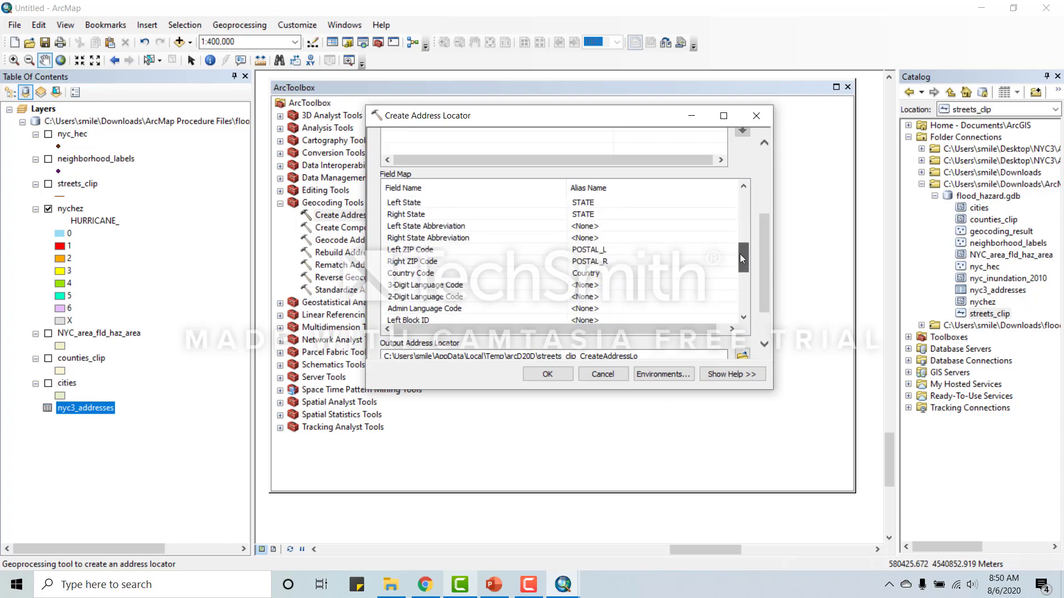
scroll(763, 235, "down", 2)
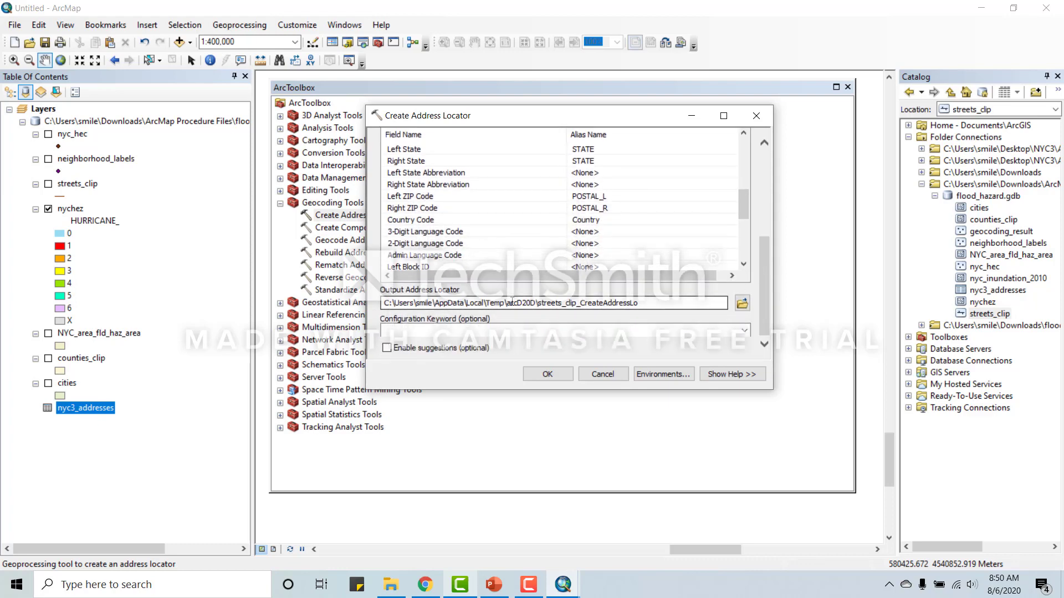
Set the output address locator to walkthrough_address_locator_2 in the ArcMap Procedure Files folder under Downloads
left_click(743, 305)
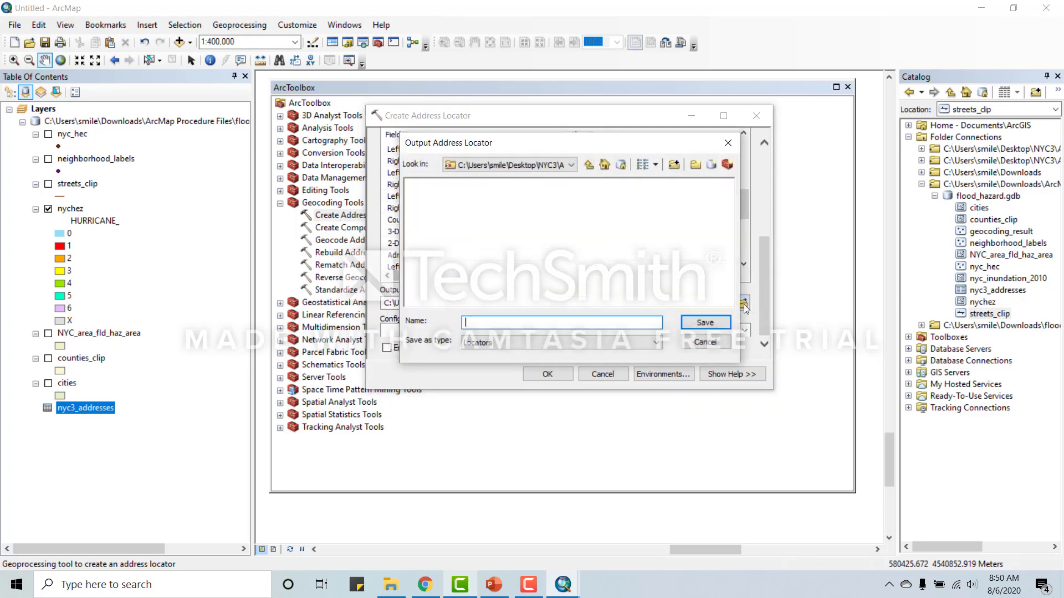
left_click(590, 165)
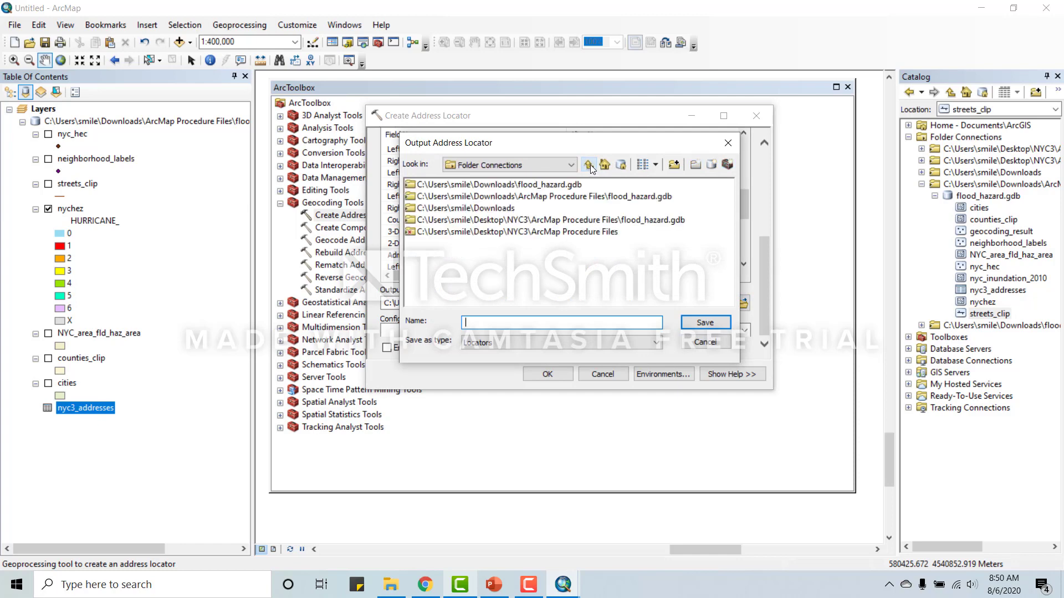
left_click(589, 164)
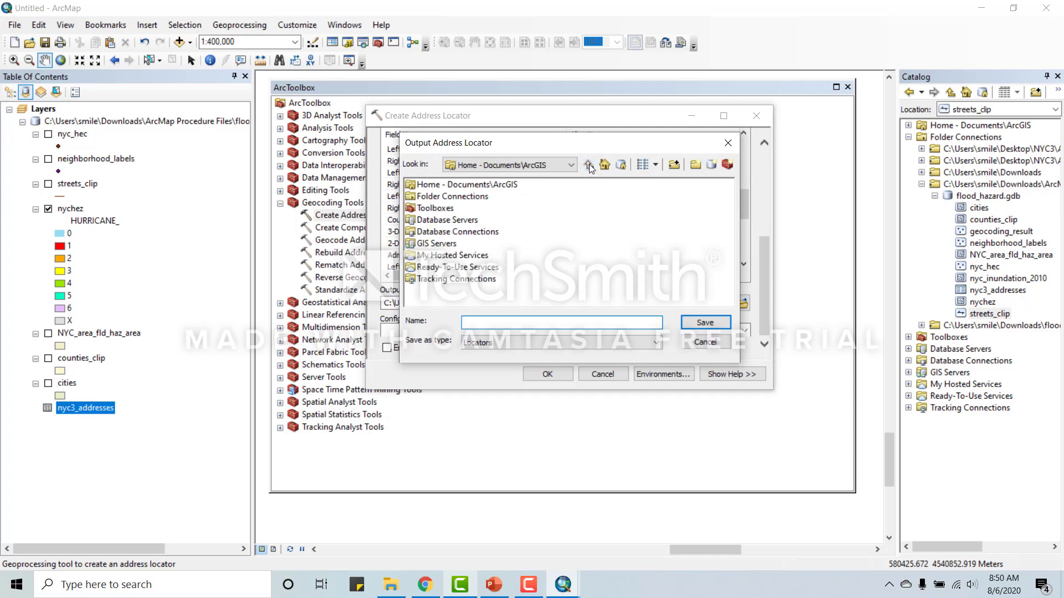
double_click(428, 198)
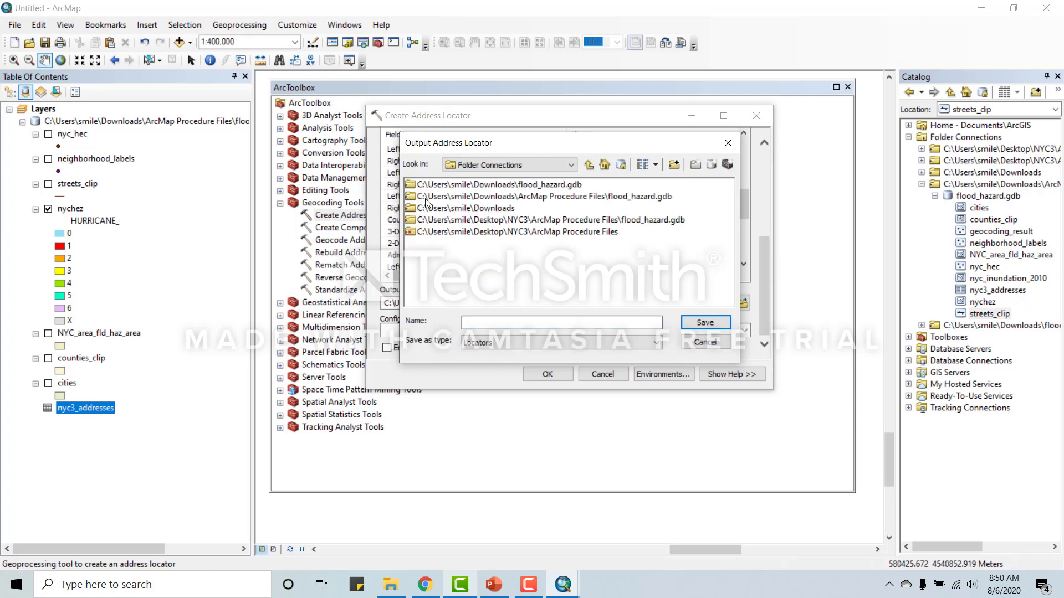
double_click(469, 208)
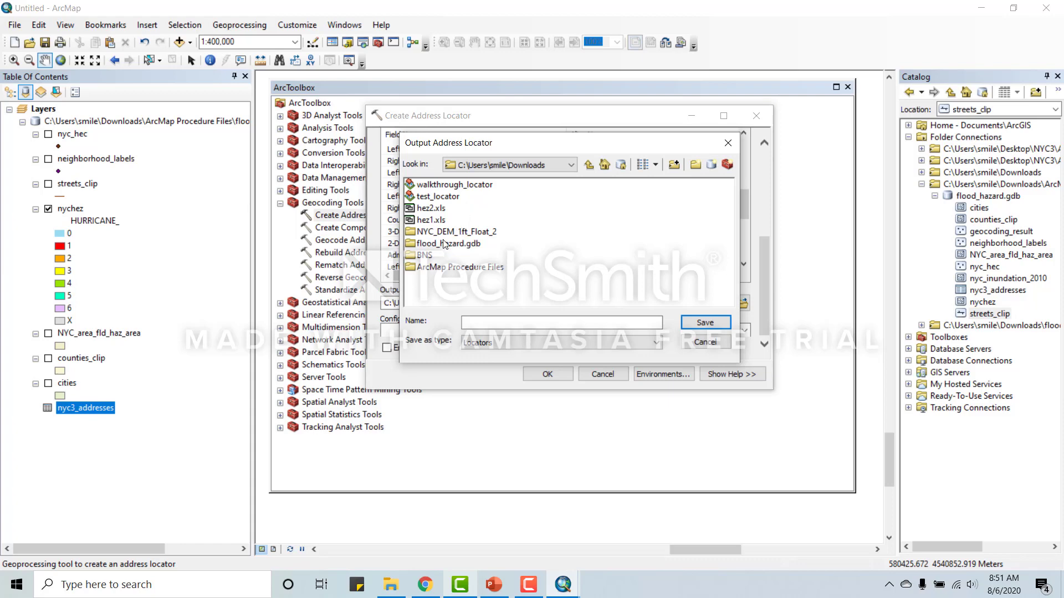
double_click(444, 268)
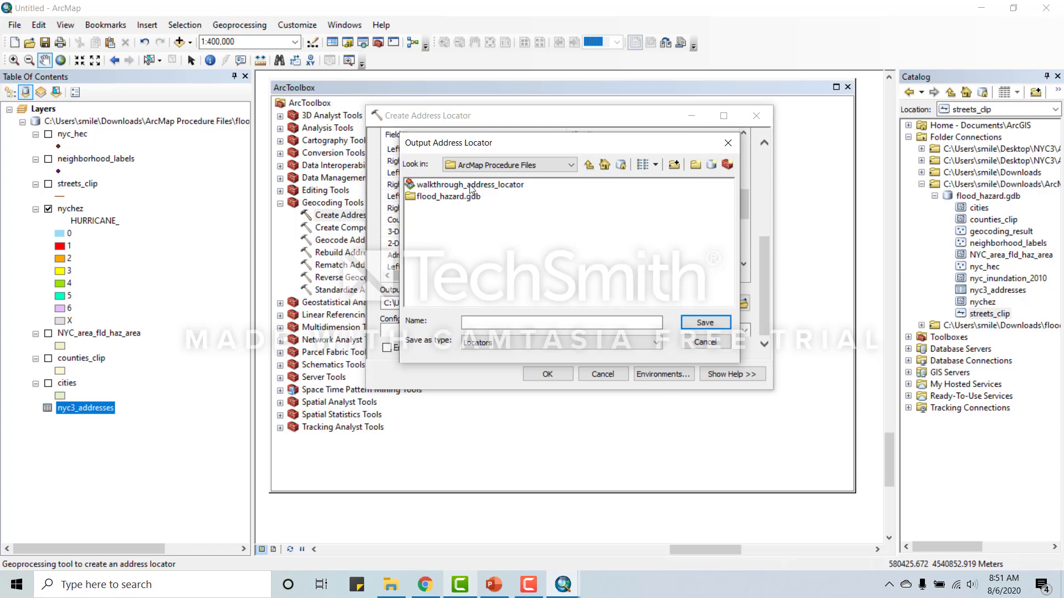
left_click(491, 322)
type("walkthrough_")
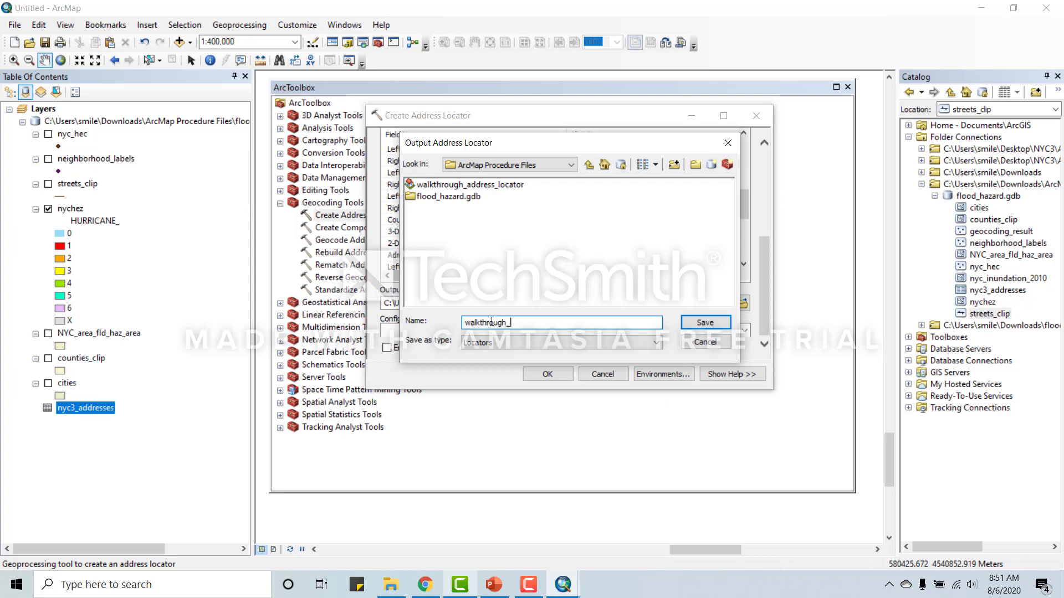
type("address_locator_2")
left_click(705, 323)
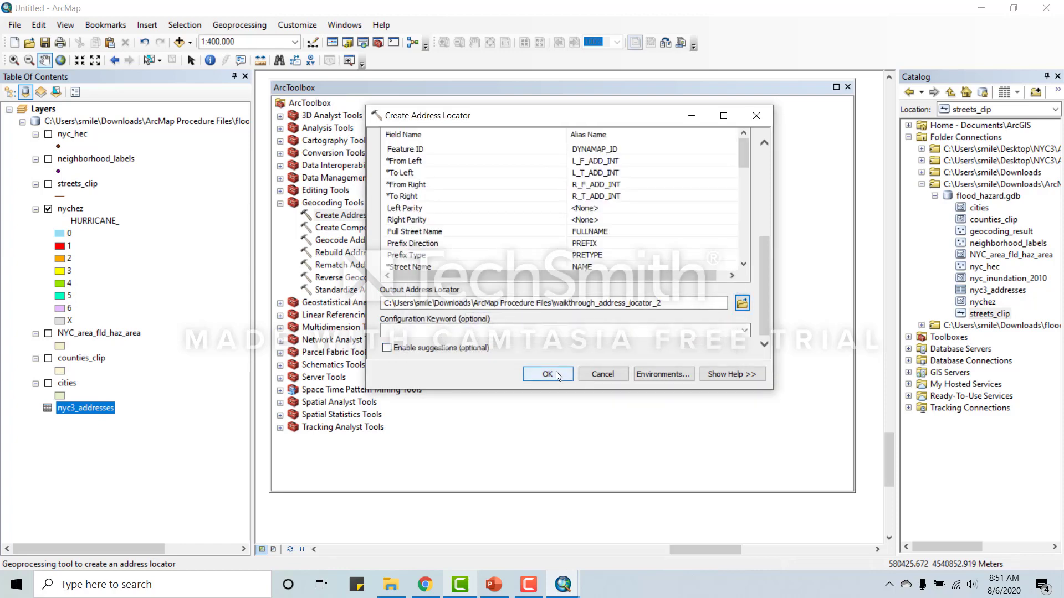
Recheck the field map without changing the Feature ID alias, create the address locator and close ArcToolbox
left_click_drag(768, 252, 769, 188)
scroll(762, 190, "down", 5)
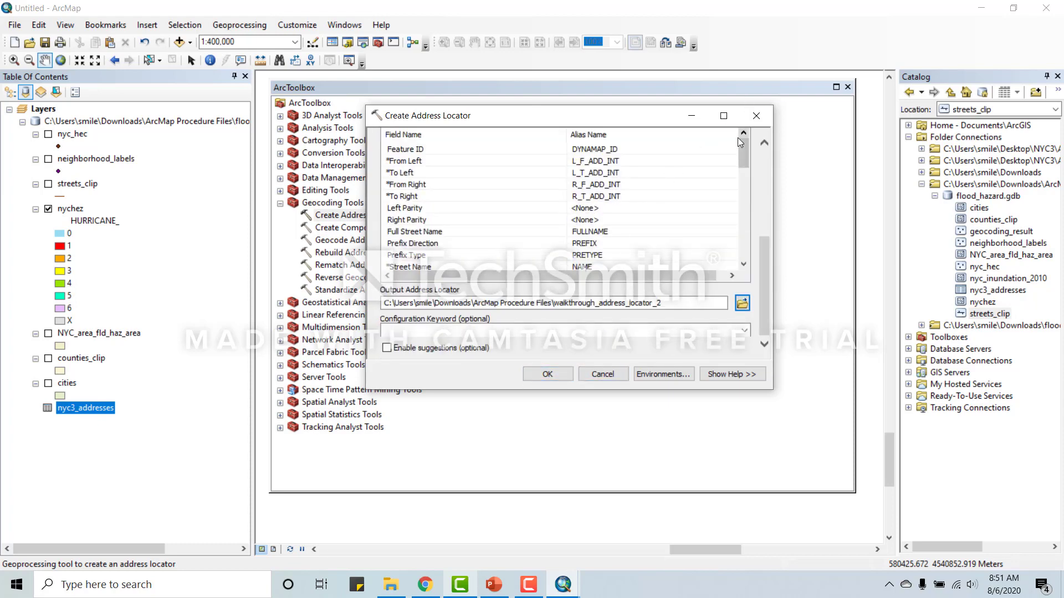
mouse_move(743, 145)
left_mouse_down()
mouse_move(734, 237)
mouse_move(737, 155)
left_mouse_up()
left_click(730, 150)
left_click(748, 146)
left_click(641, 148)
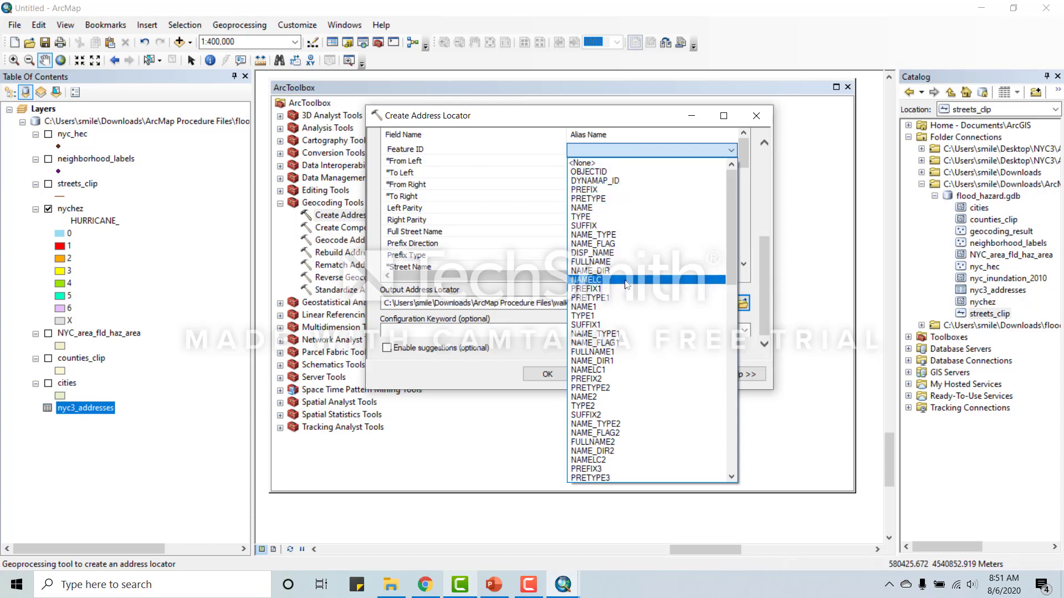
left_click(619, 146)
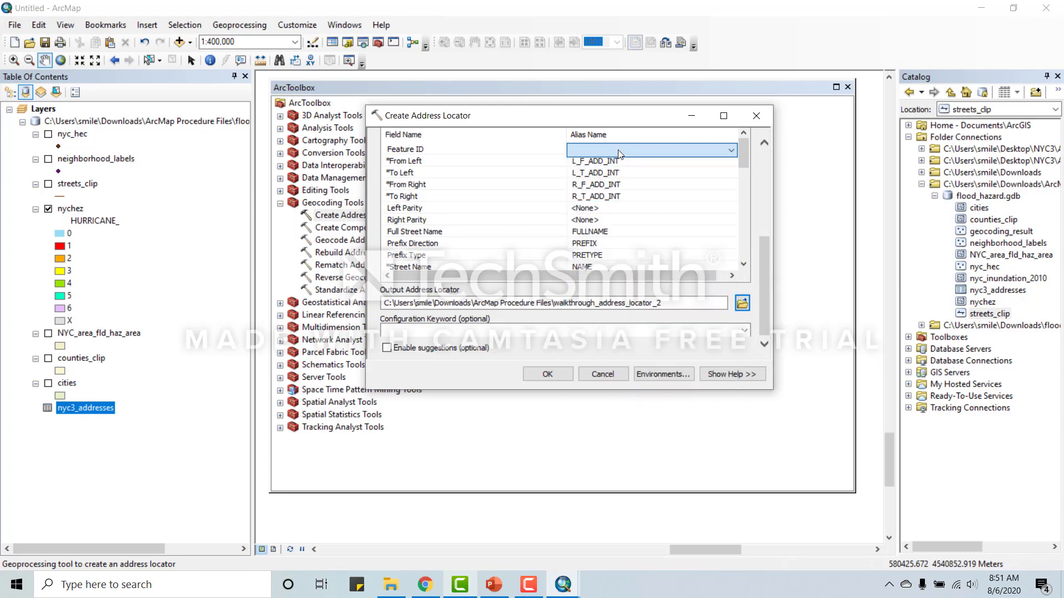
left_click(549, 372)
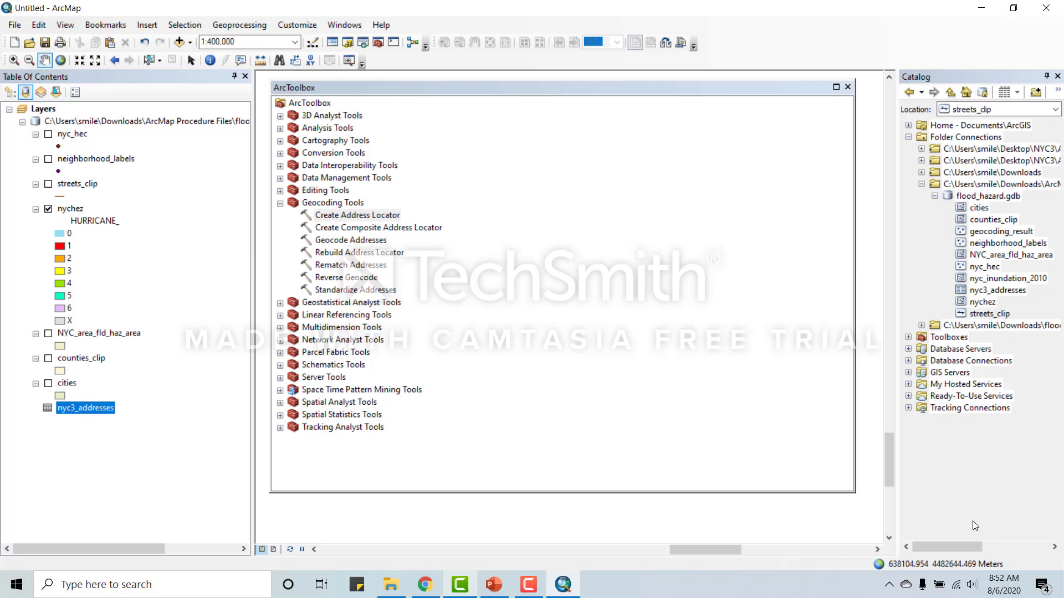
left_click(849, 89)
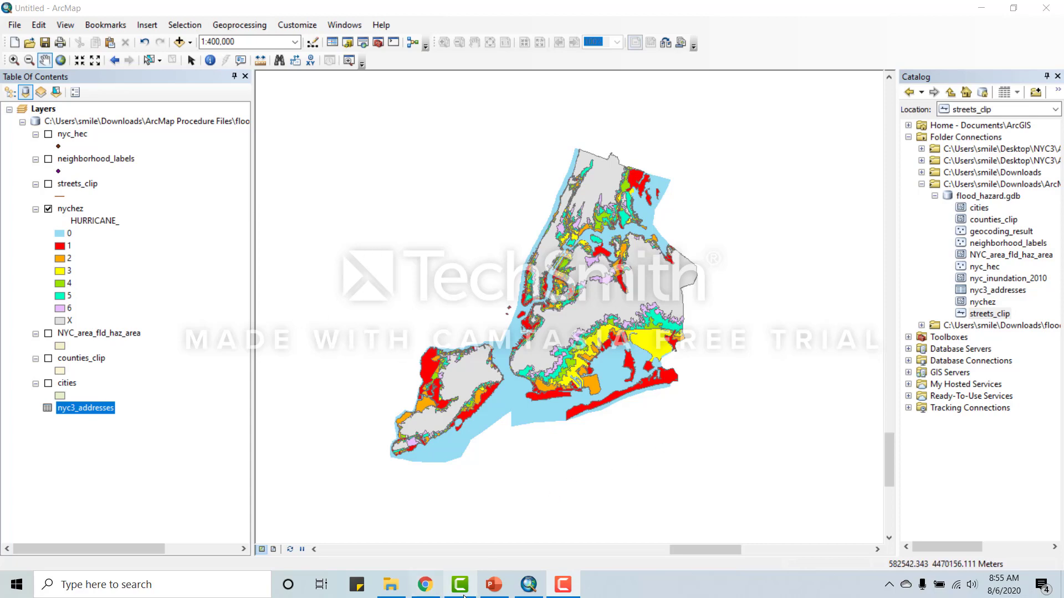
Switch to File Explorer, check the ArcMap Procedure Files folder for the new locator files and return to ArcMap
left_click(396, 588)
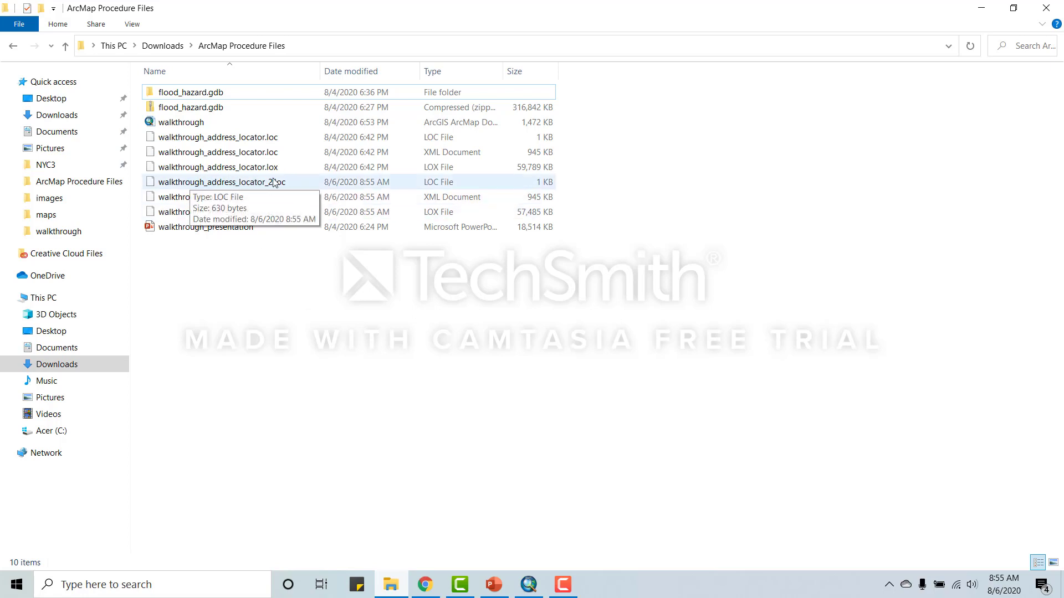
left_click(13, 46)
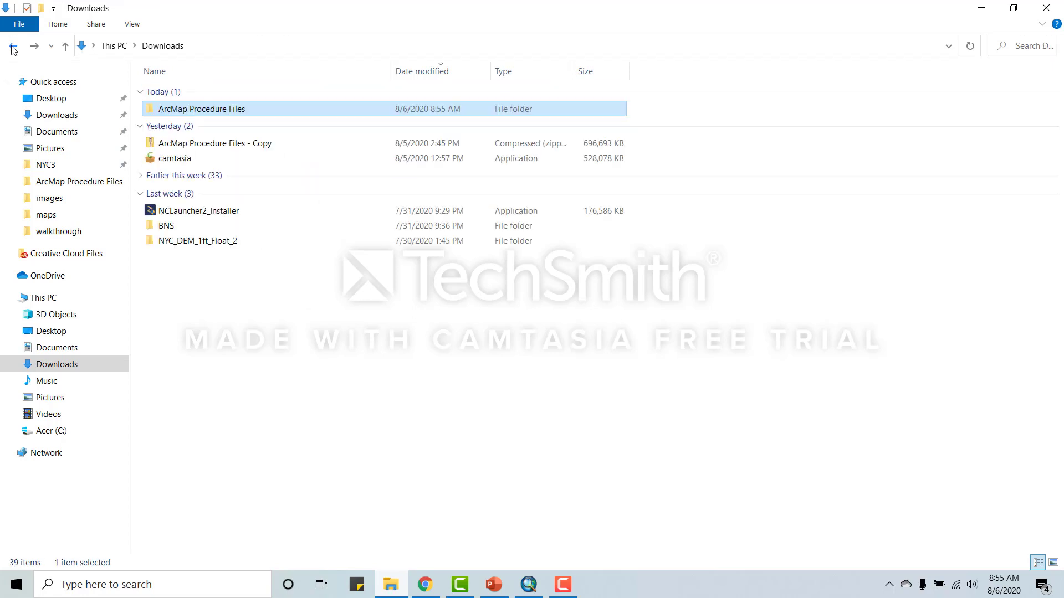
double_click(198, 110)
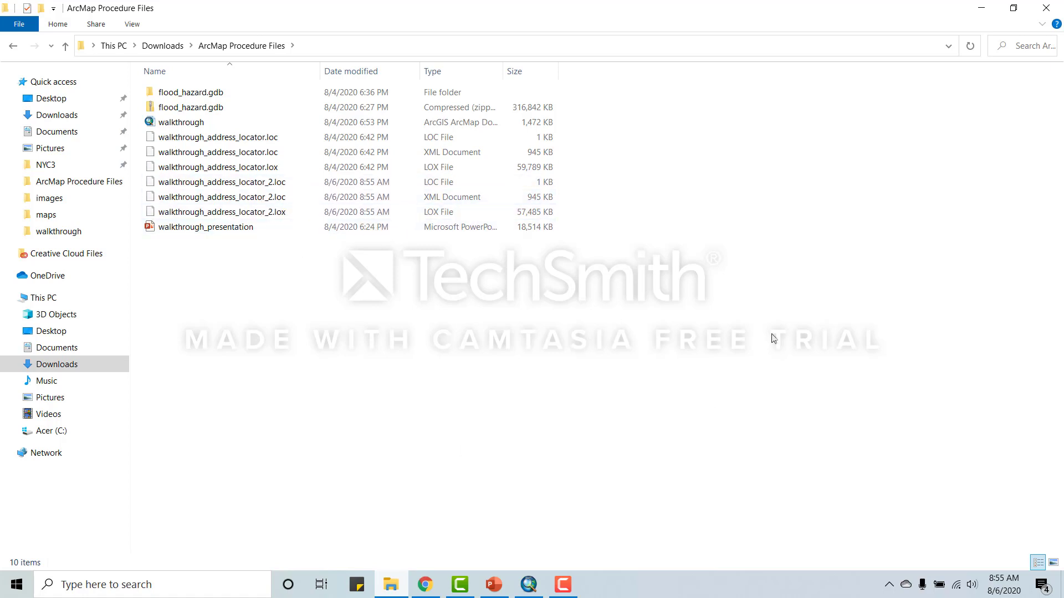
left_click(978, 9)
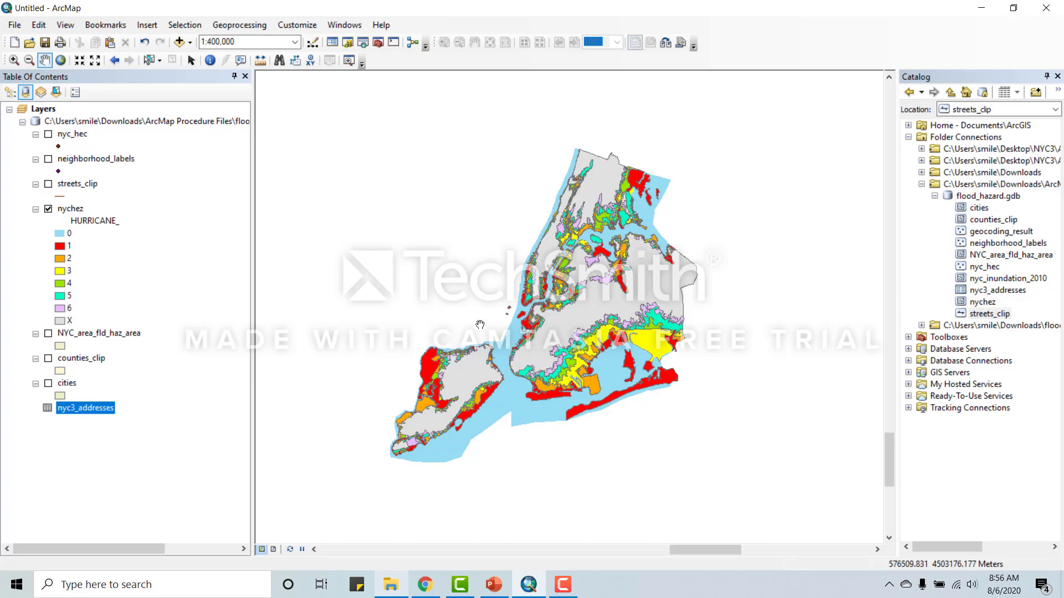
Start geocoding the nyc3_addresses table using walkthrough_address_locator_2 as the address locator
right_click(86, 413)
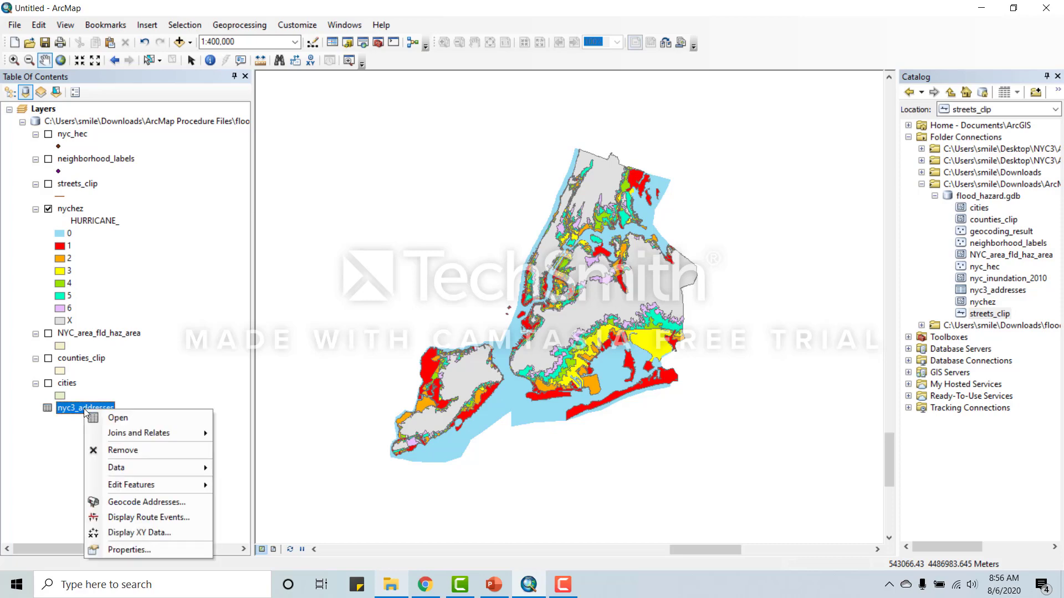
left_click(143, 502)
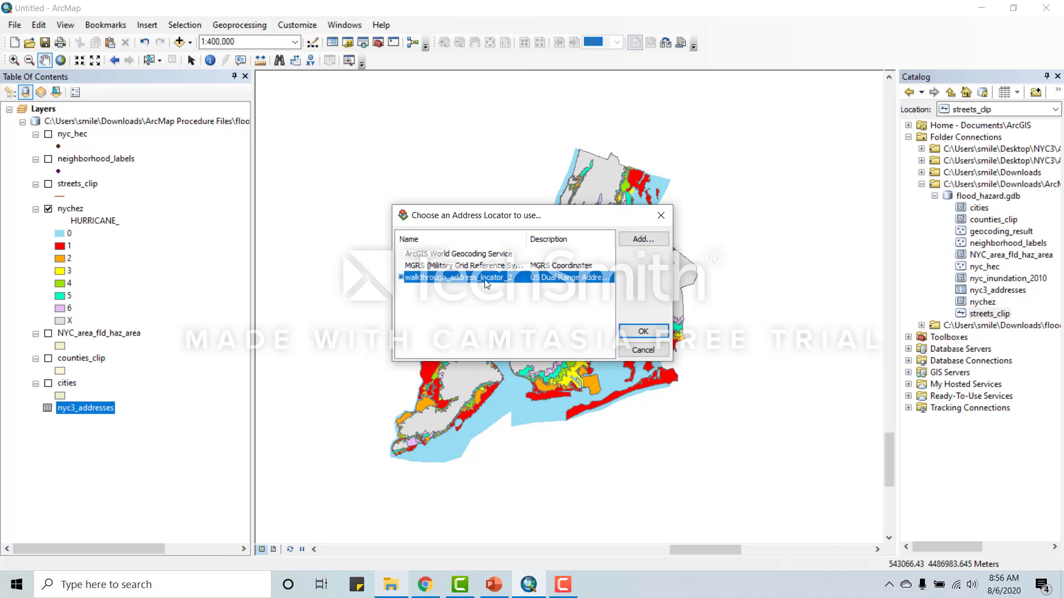
left_click(661, 332)
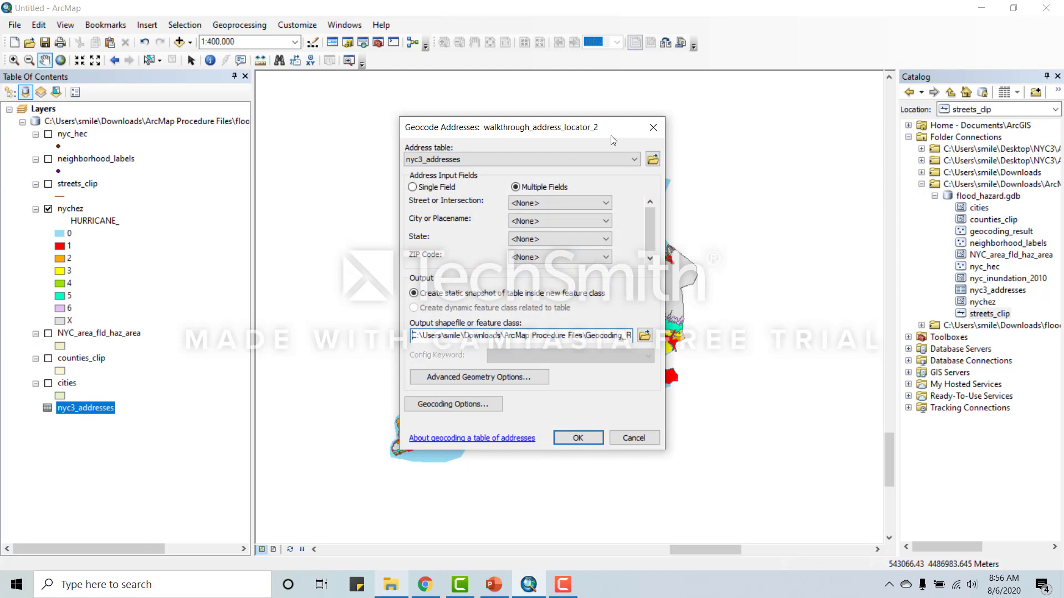
left_click_drag(548, 127, 564, 92)
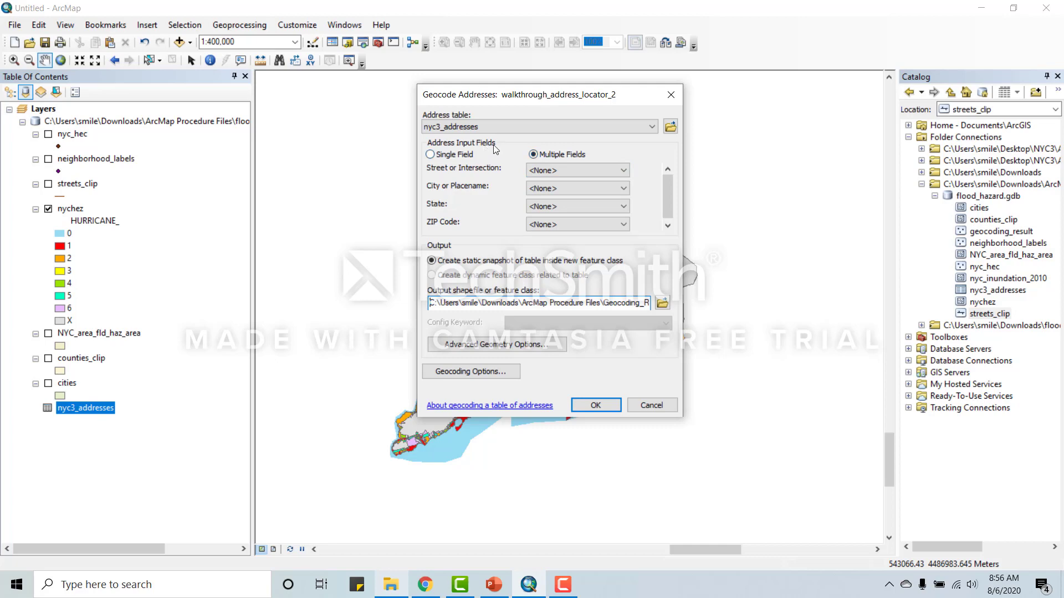
Map the address input fields: street to Street_Address_1, city to City_1, state to State_Province_1 and ZIP code to Postal_Code_1
left_click(616, 171)
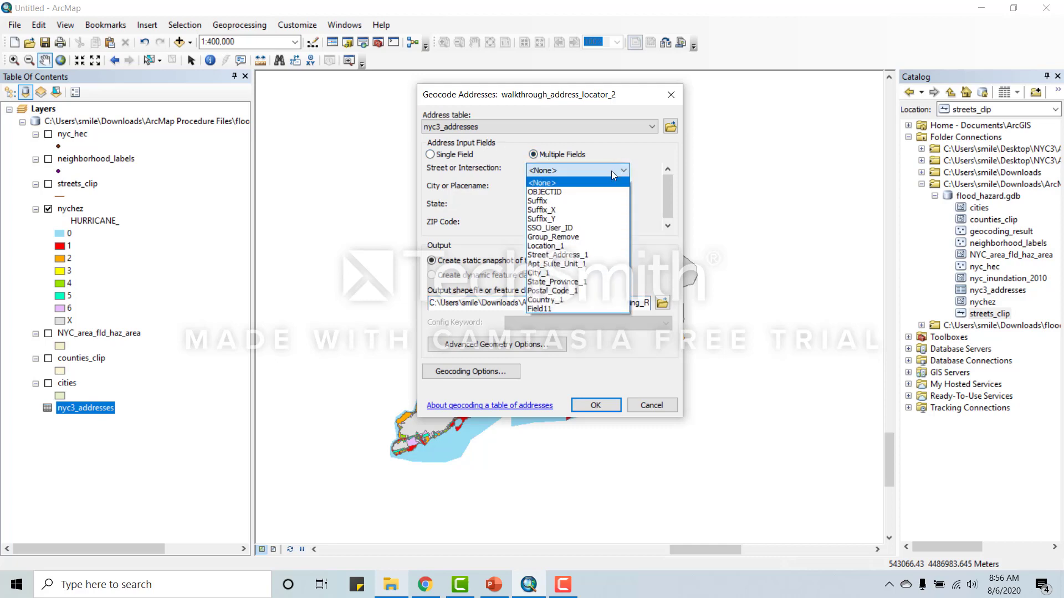
left_click(582, 253)
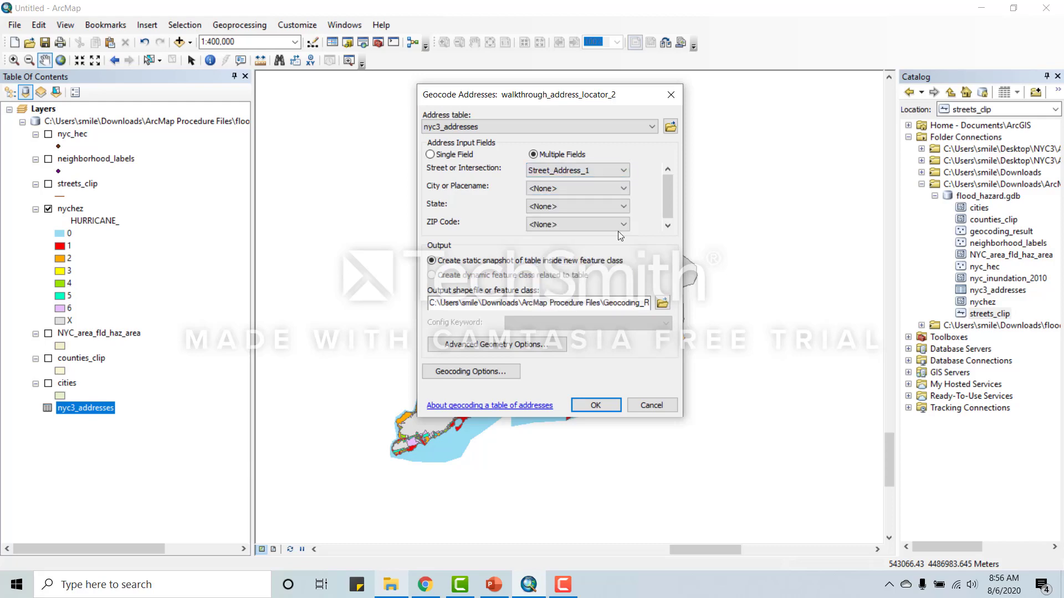
left_click(627, 191)
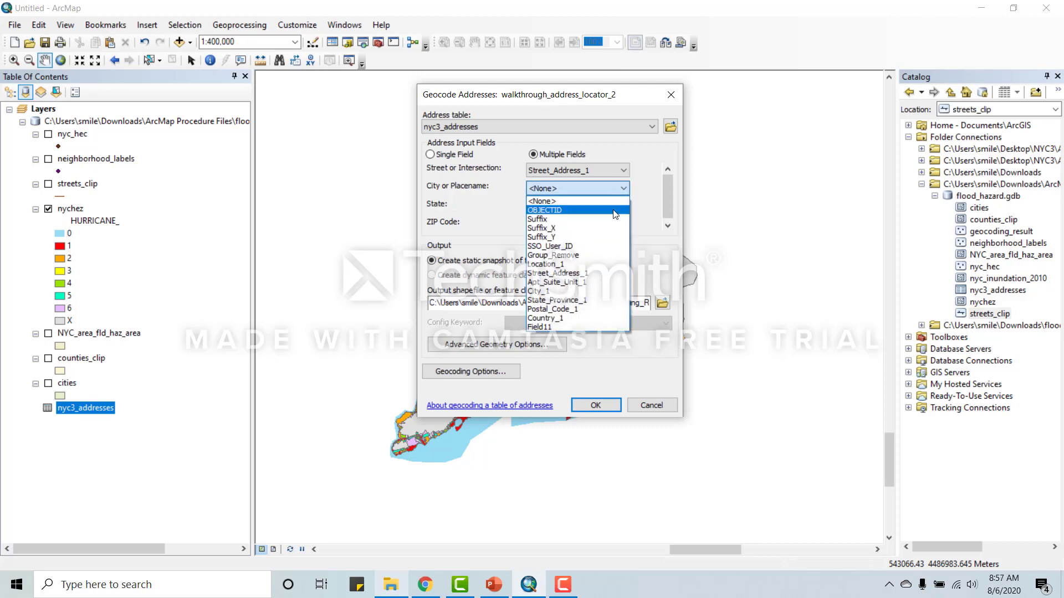
left_click(545, 291)
left_click(566, 207)
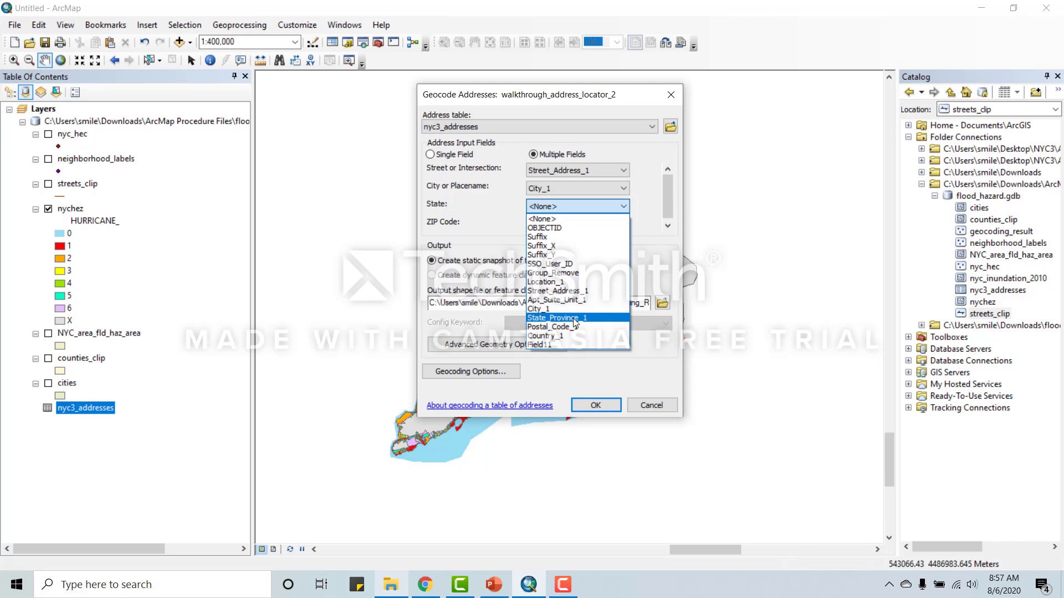
left_click(573, 318)
left_click(623, 228)
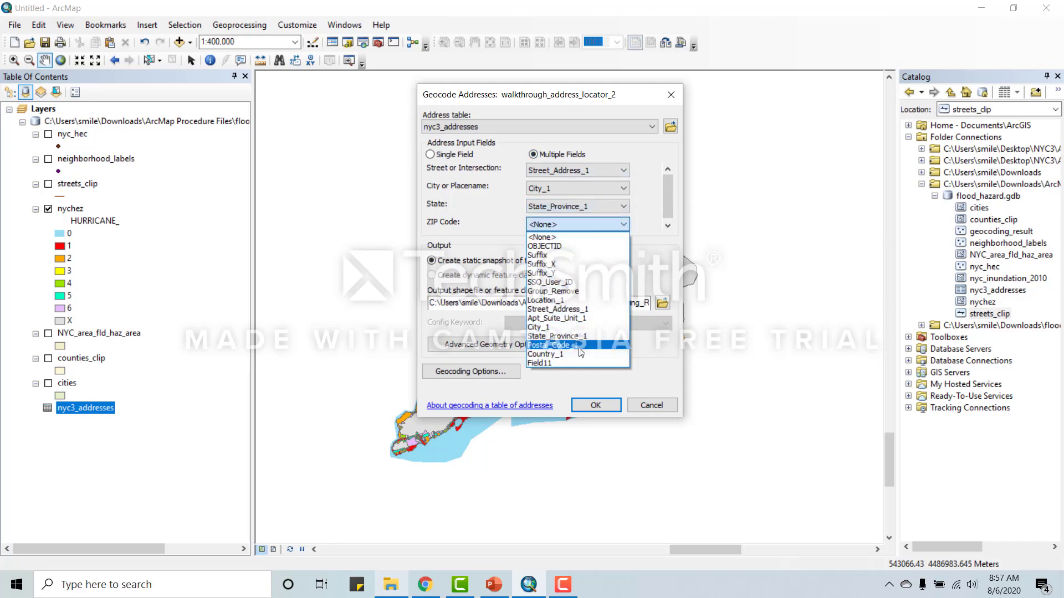
left_click(580, 345)
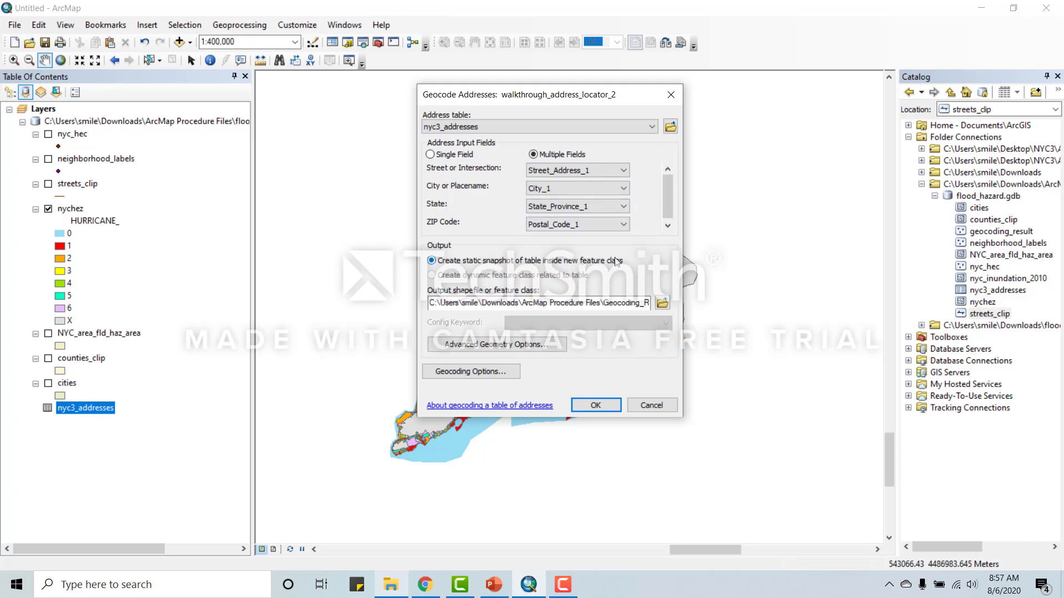
Save the geocoding output as Geocoding_Result.shp in the ArcMap Procedure Files folder and run the geocoding
left_click(663, 303)
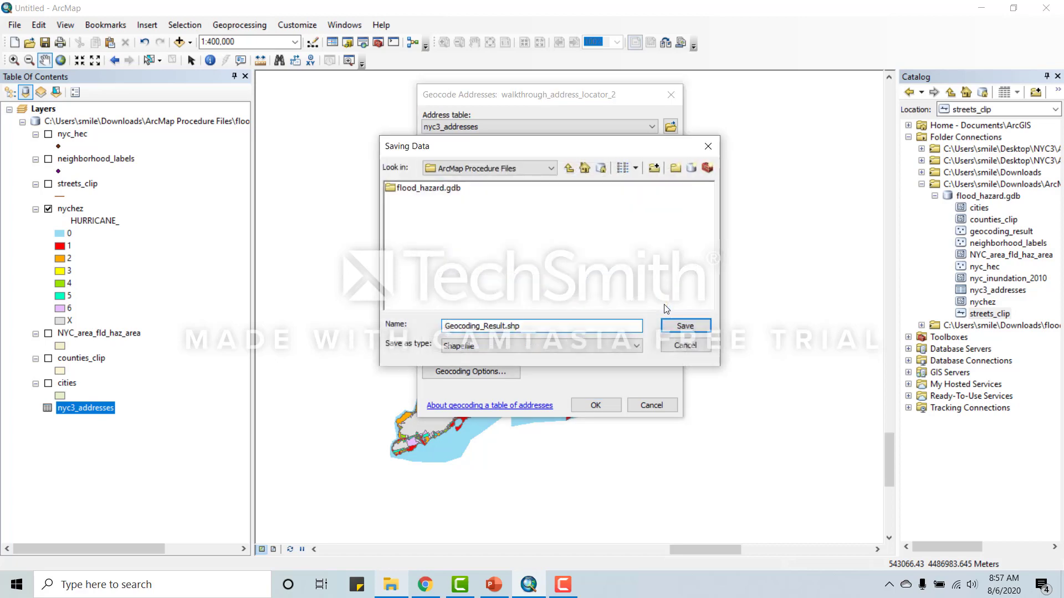
left_click(684, 326)
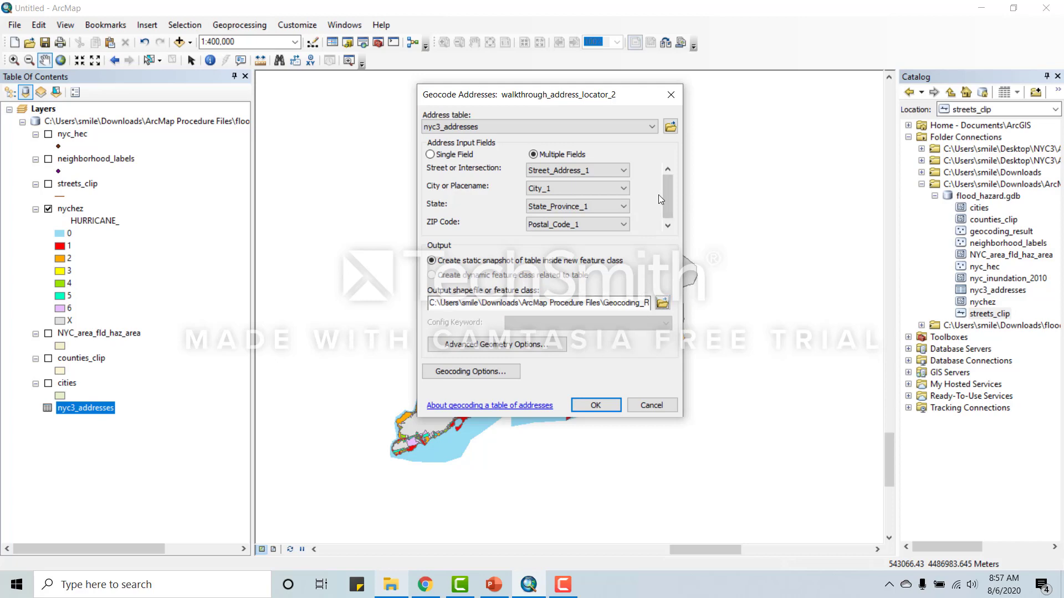
left_click(596, 404)
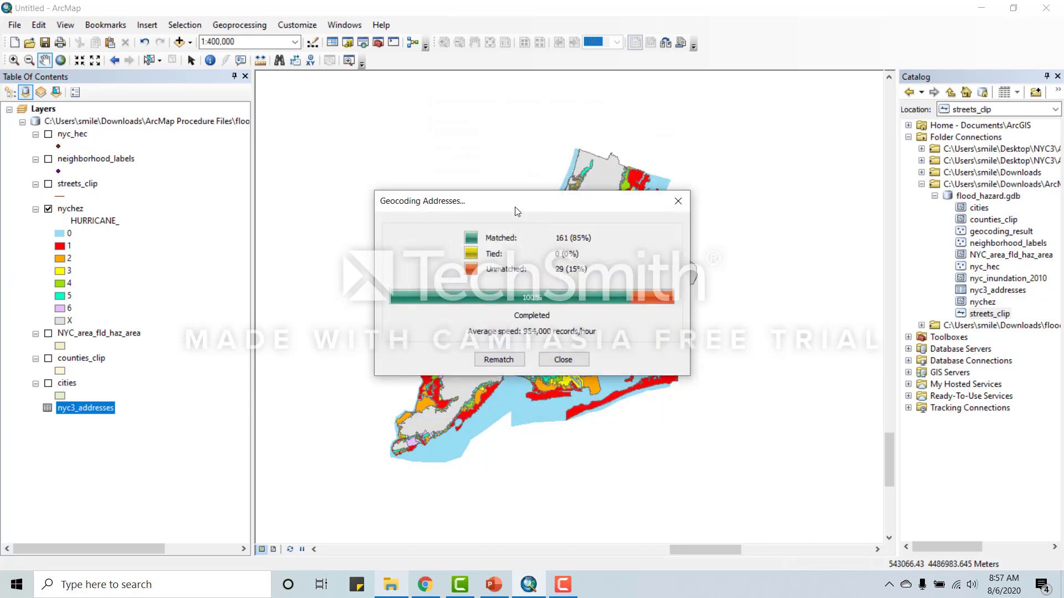
Open the interactive rematch for the geocoding result and show All Addresses instead of only the unmatched ones
left_click_drag(517, 204, 560, 156)
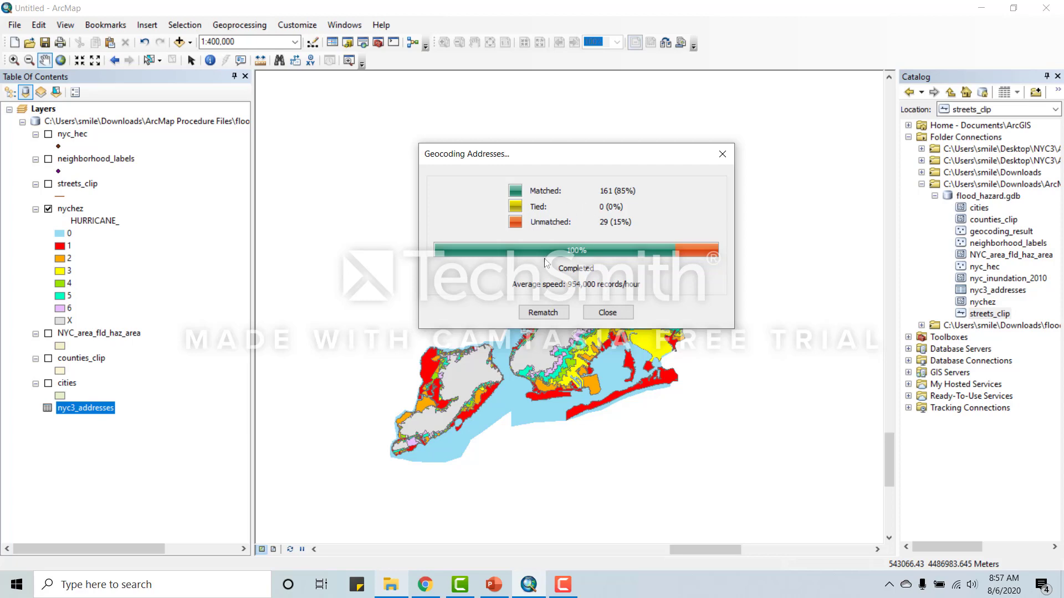
left_click(535, 313)
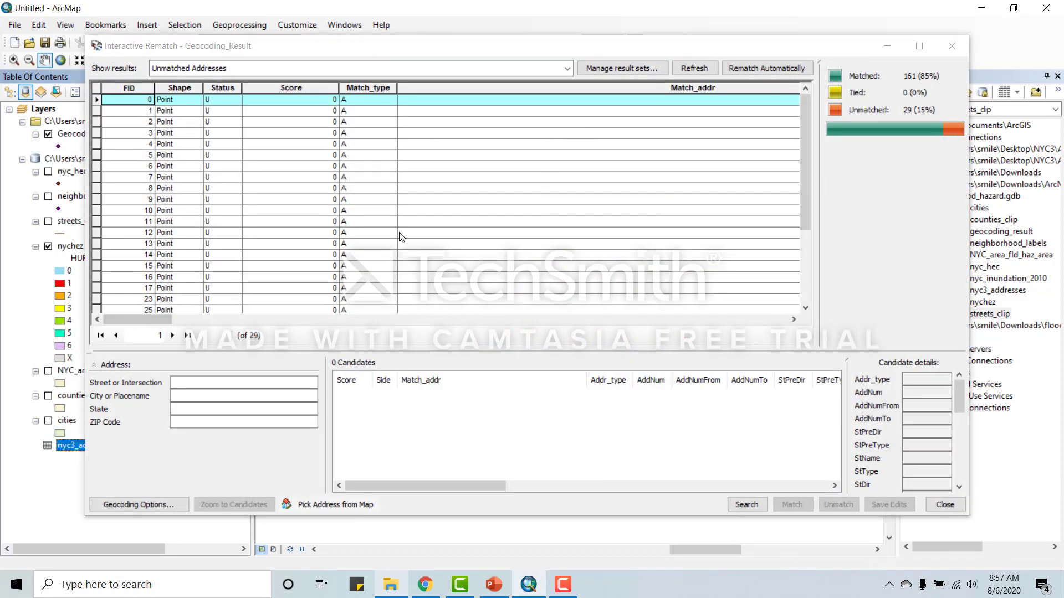
left_click_drag(800, 110, 804, 85)
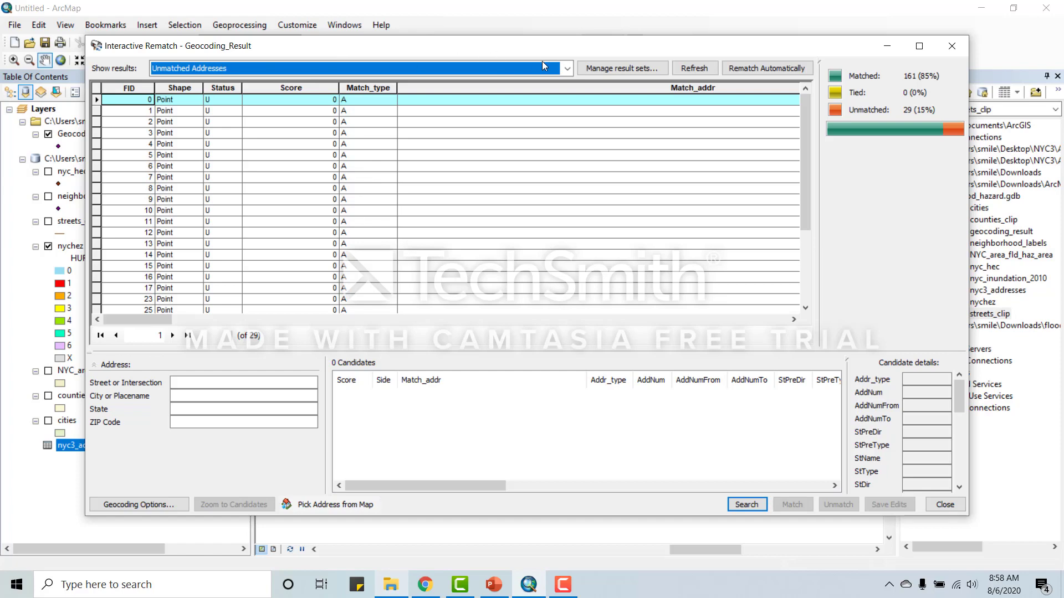
left_click(566, 69)
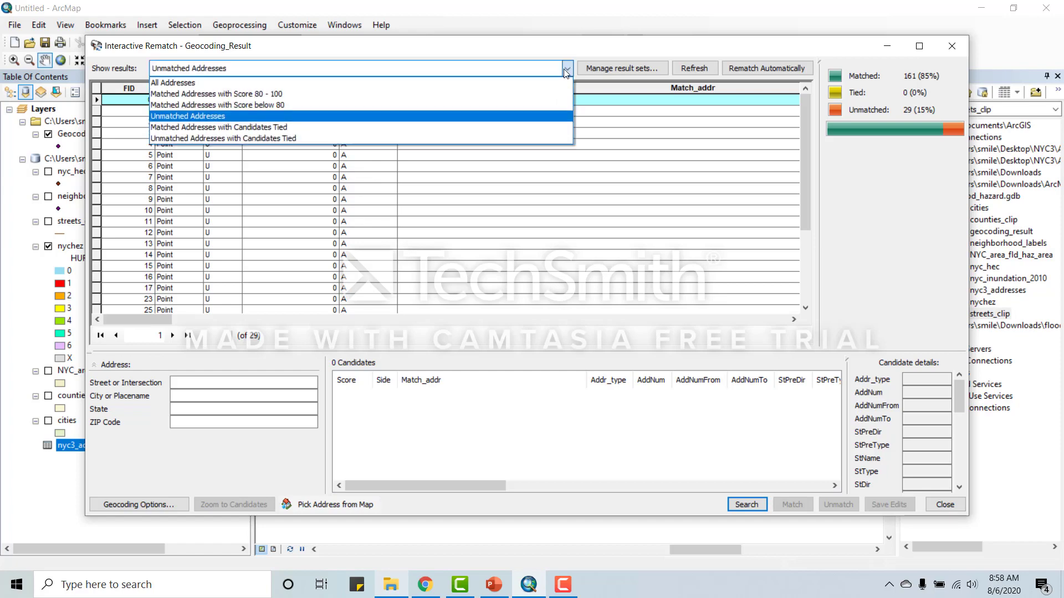
left_click(345, 83)
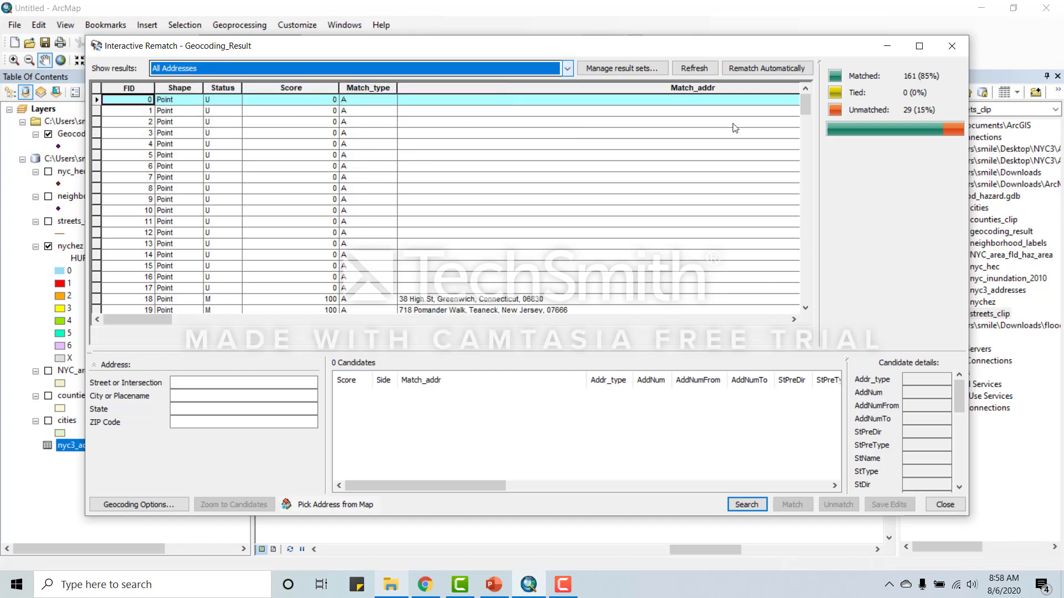
Sort the geocoding results by Score in ascending order and look through the records from the lowest to the highest scores
mouse_move(805, 95)
left_mouse_down()
mouse_move(803, 125)
mouse_move(806, 97)
left_mouse_up()
left_click(310, 89)
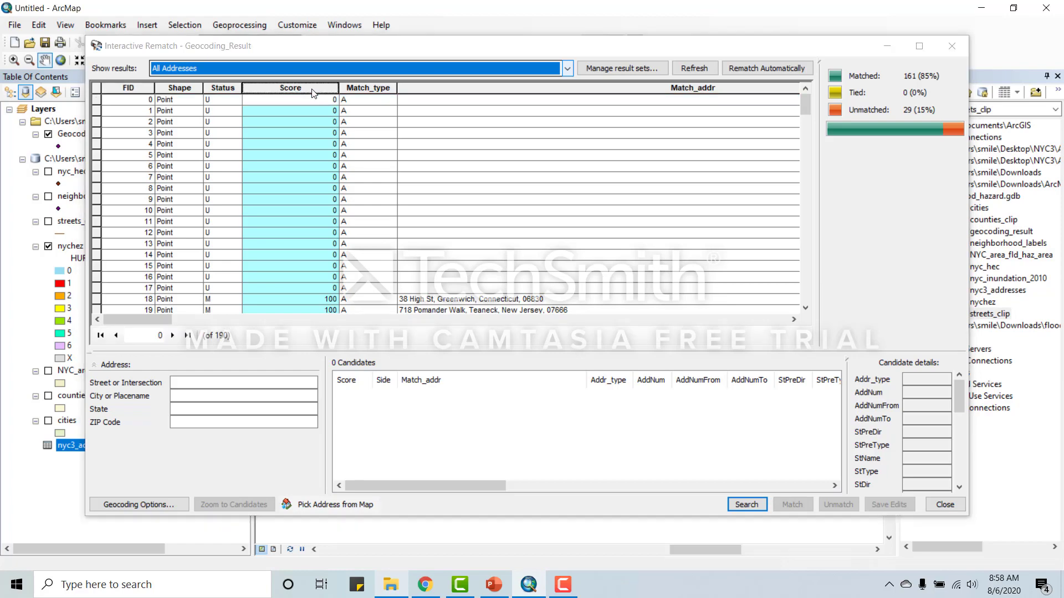
right_click(314, 93)
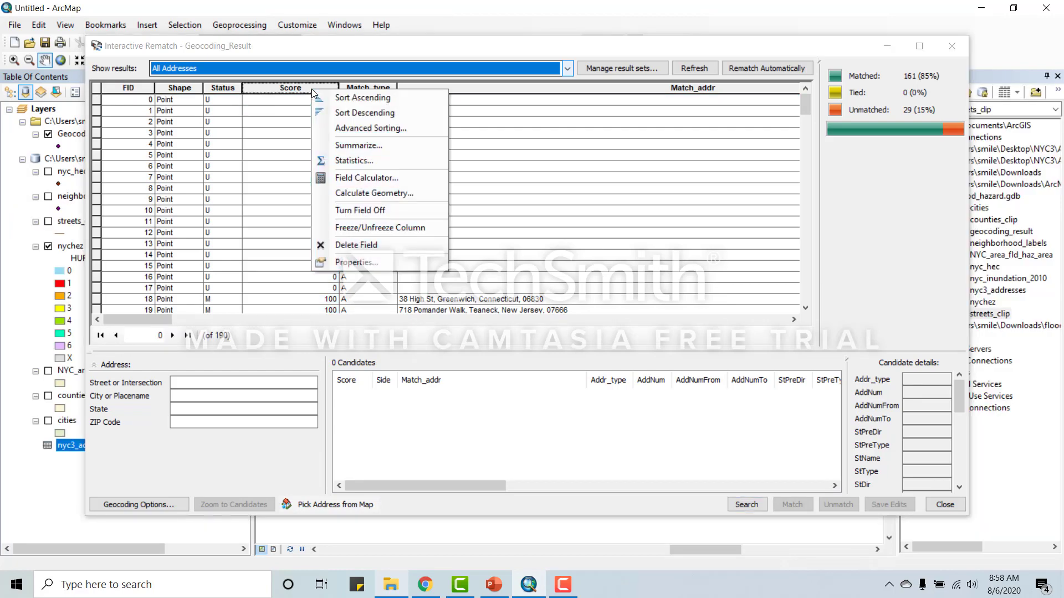
left_click(350, 99)
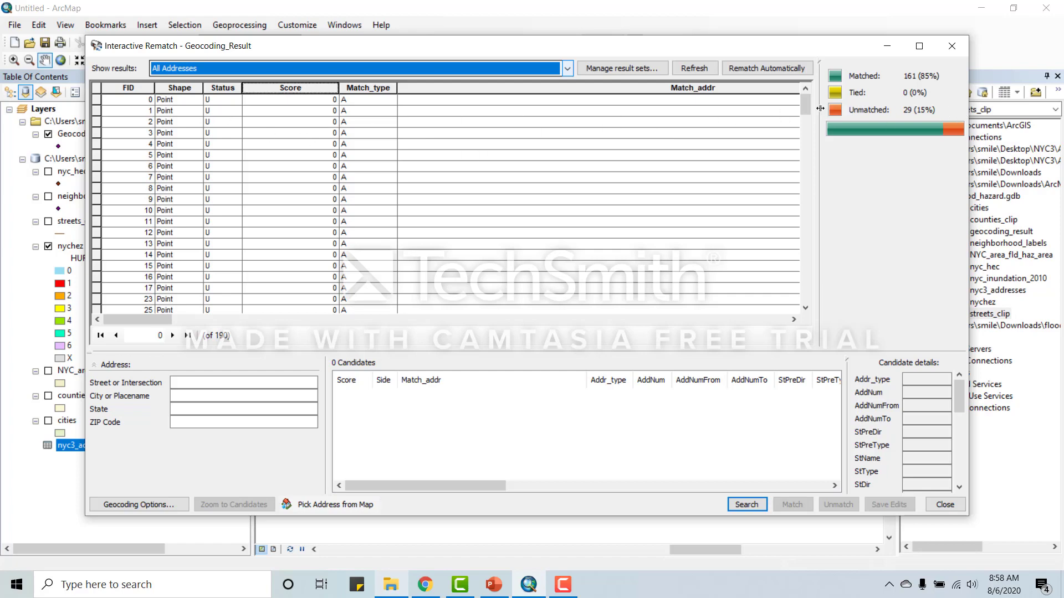
left_click_drag(804, 103, 805, 123)
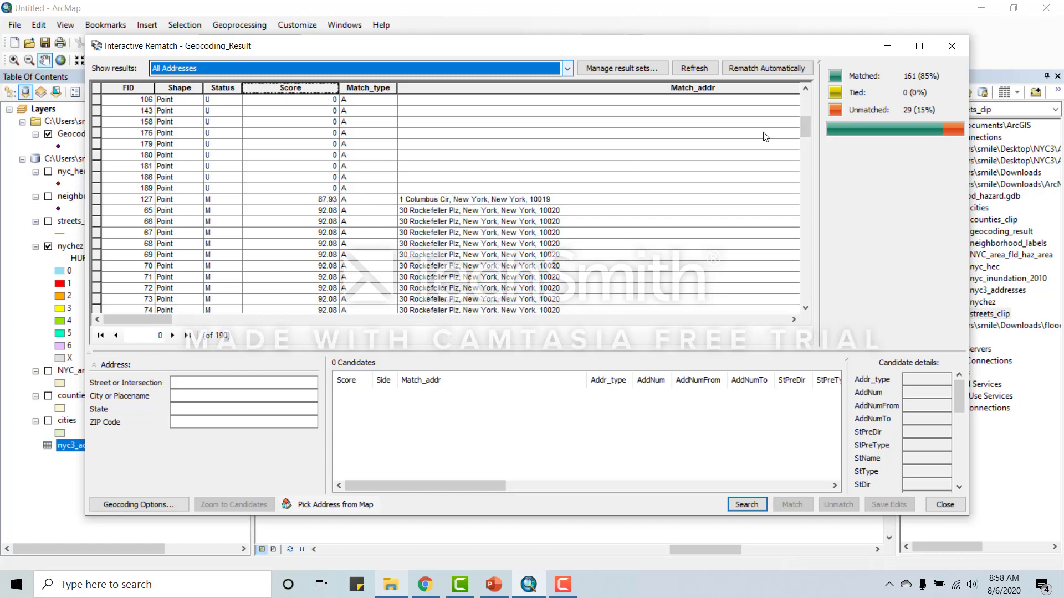
left_click_drag(804, 127, 803, 178)
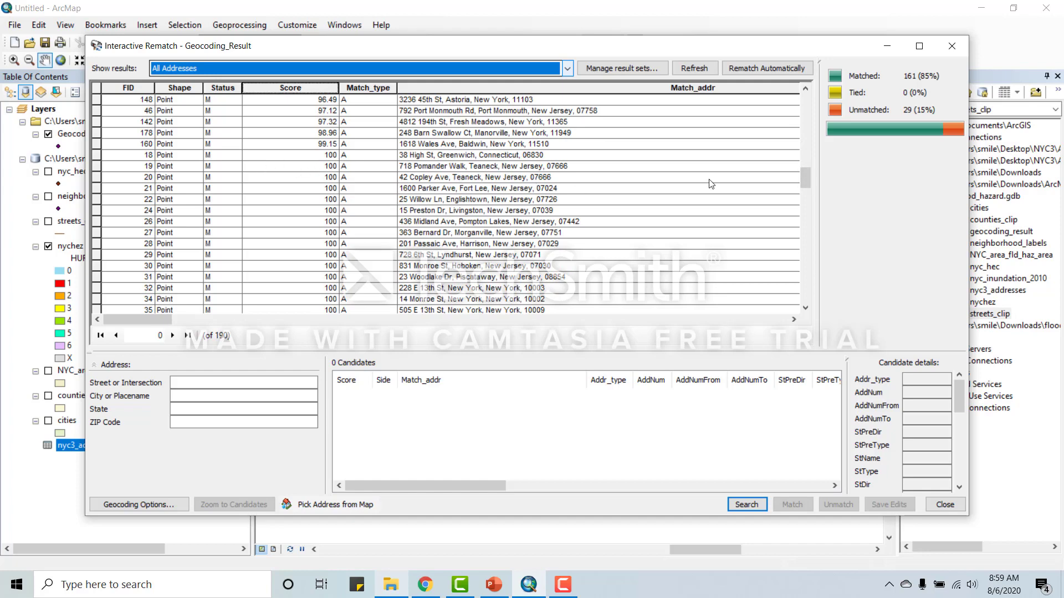
left_click_drag(802, 174, 822, 125)
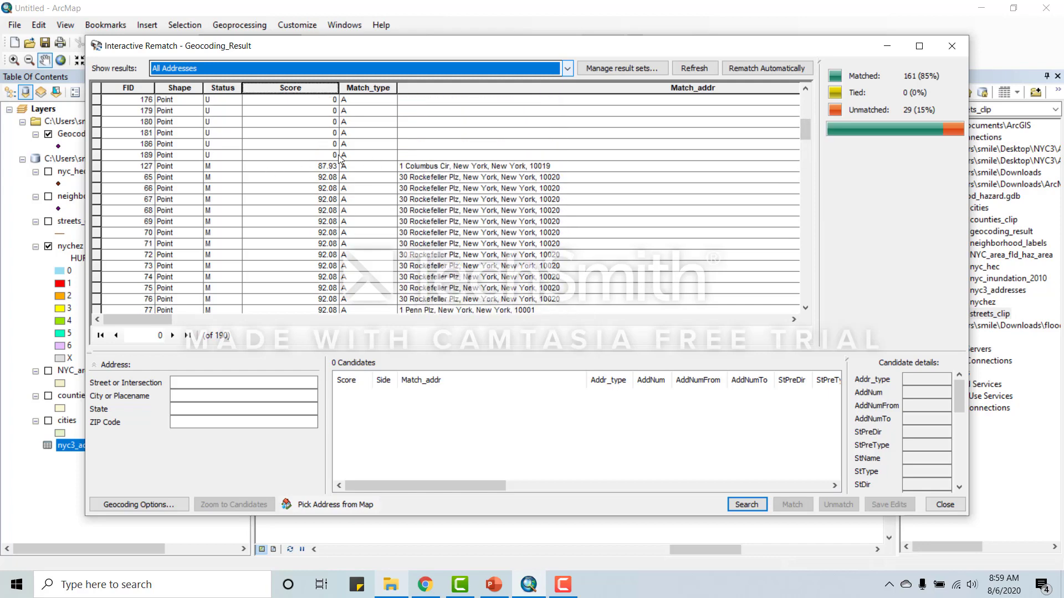
Select the lowest-scoring matched record and try replacing its house number with "one", restoring it to "1"
left_click(438, 167)
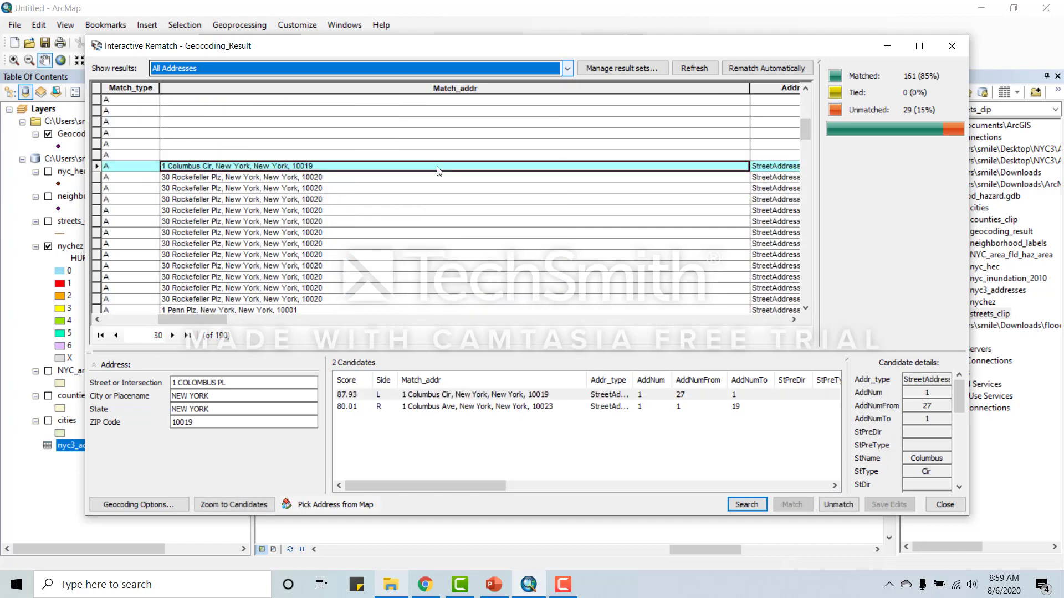
left_click(177, 383)
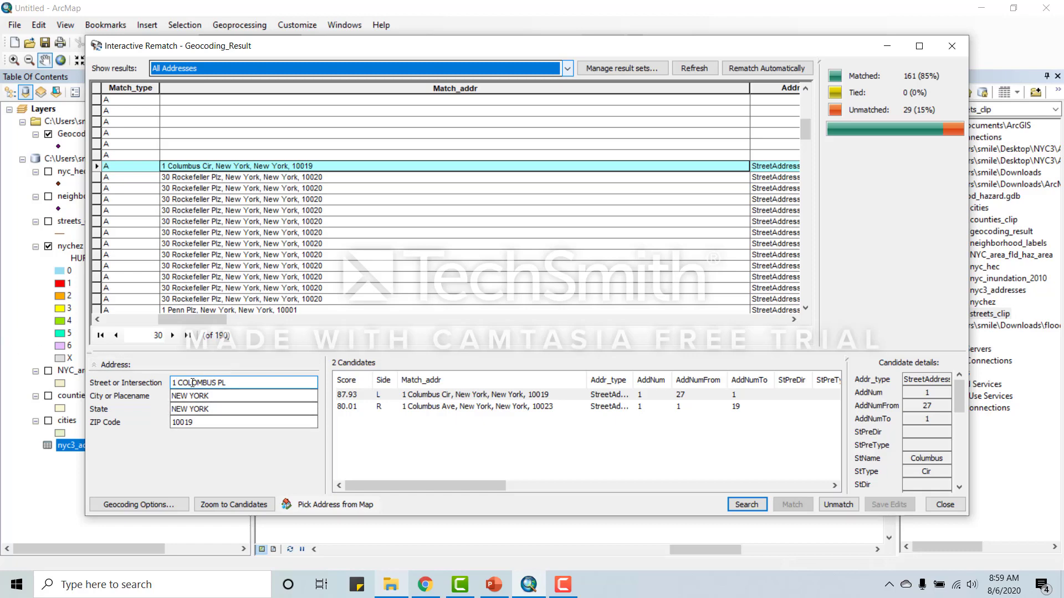
key("BackSpace")
type("one")
key("BackSpace")
key("BackSpace")
key("BackSpace")
type("1")
Select the record's highest-scoring candidate, review the remaining fields of the results table and close the interactive rematch
left_click(357, 395)
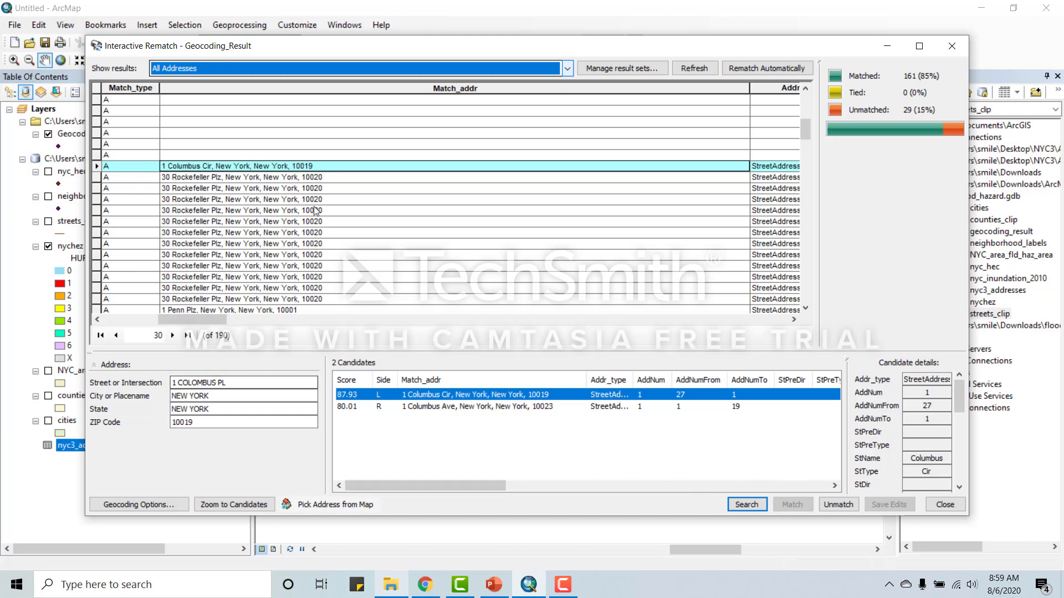
left_click_drag(196, 320, 641, 350)
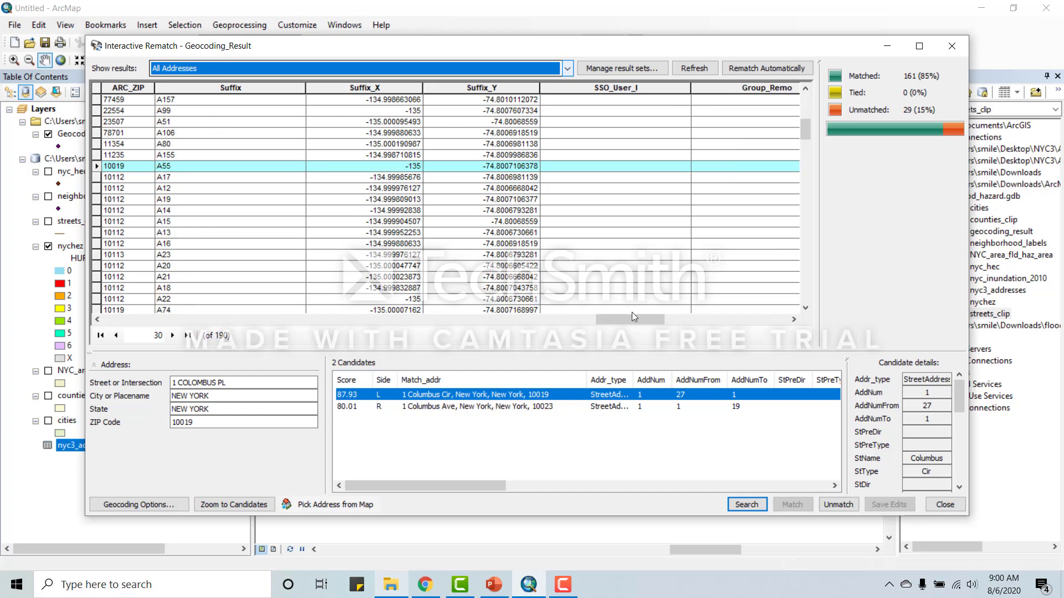
left_click_drag(633, 313, 118, 293)
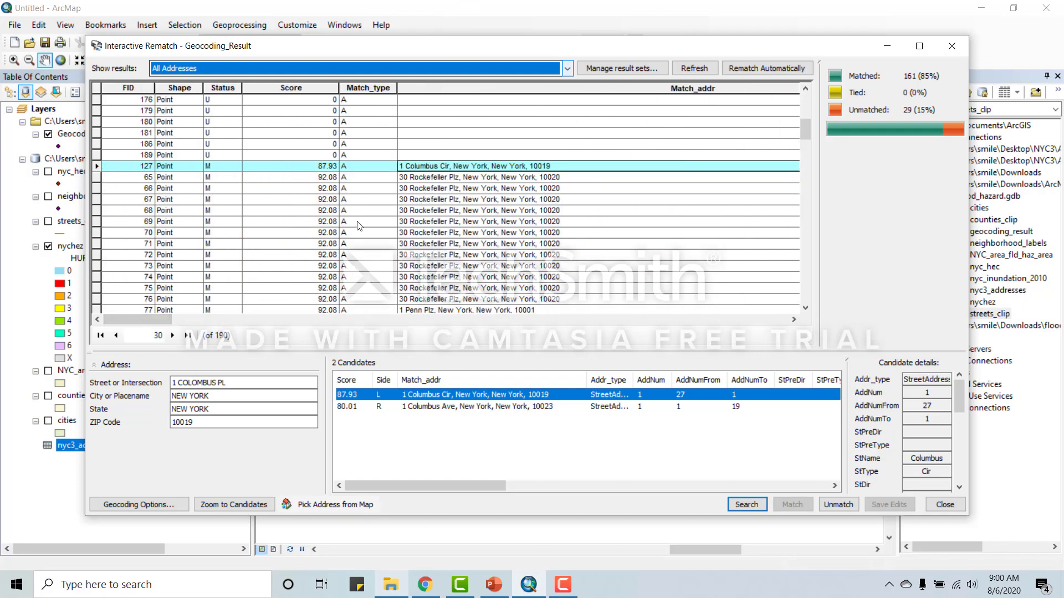
mouse_move(151, 318)
left_mouse_down()
mouse_move(245, 319)
mouse_move(138, 319)
left_mouse_up()
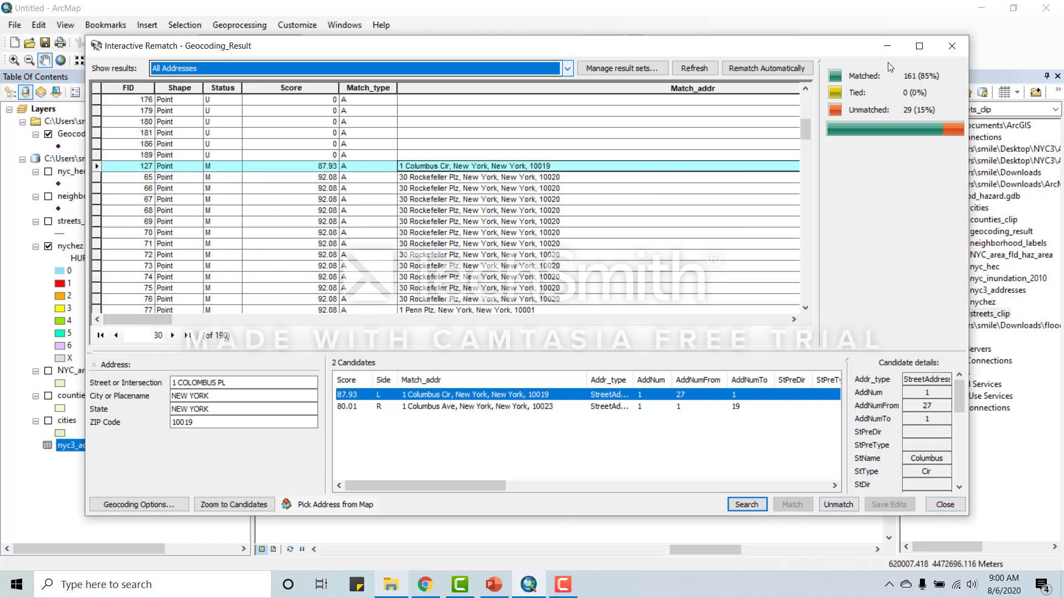
left_click_drag(805, 129, 806, 106)
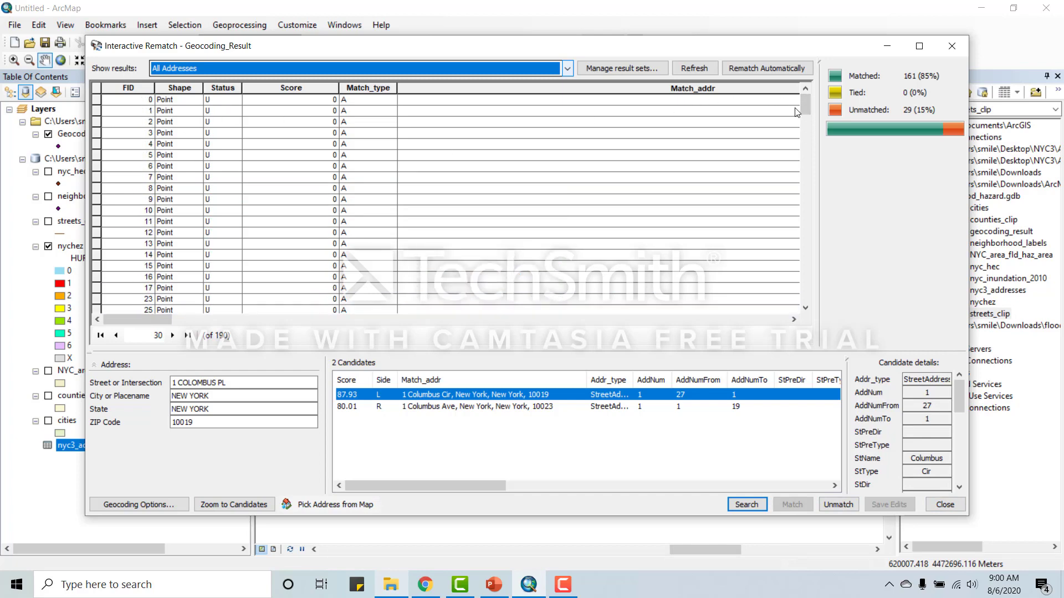
mouse_move(801, 103)
left_mouse_down()
mouse_move(803, 131)
mouse_move(804, 90)
left_mouse_up()
left_click(944, 504)
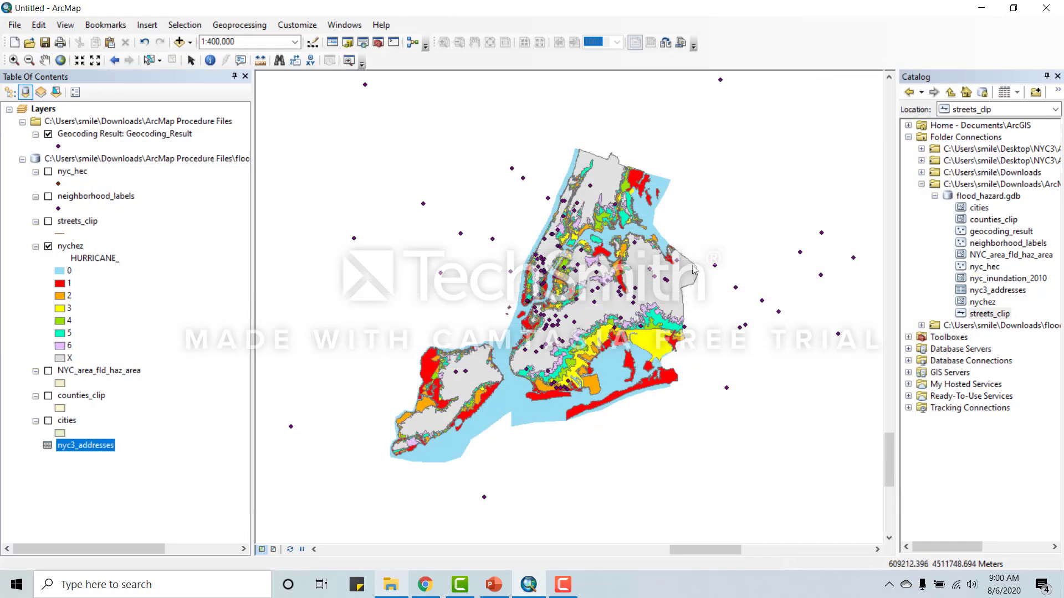
Examine the geocoded points over the evacuation zones and select one address point east of the East River
scroll(517, 293, "up", 1)
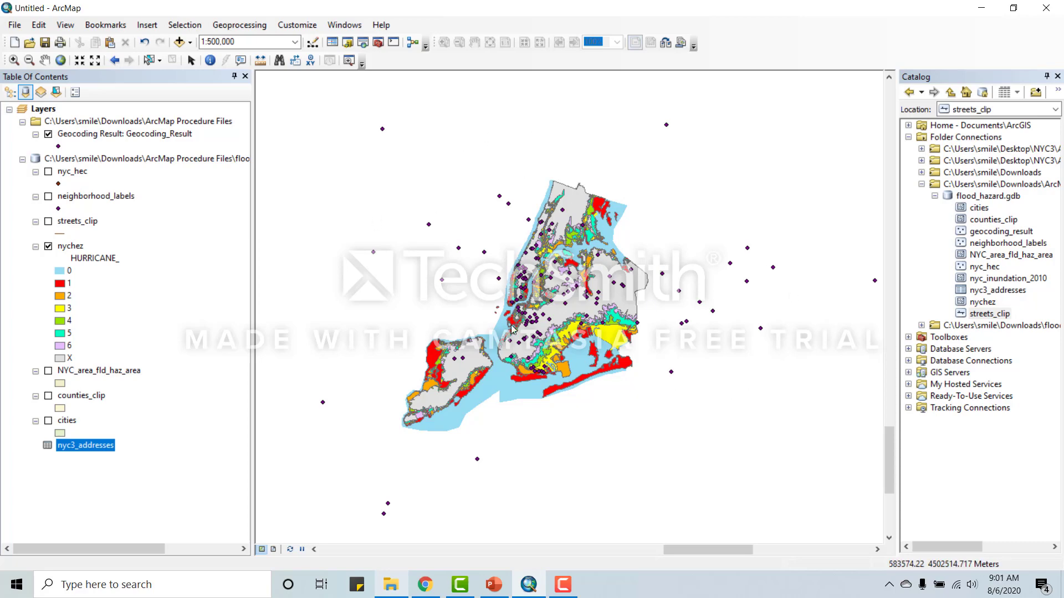
scroll(558, 271, "up", 5)
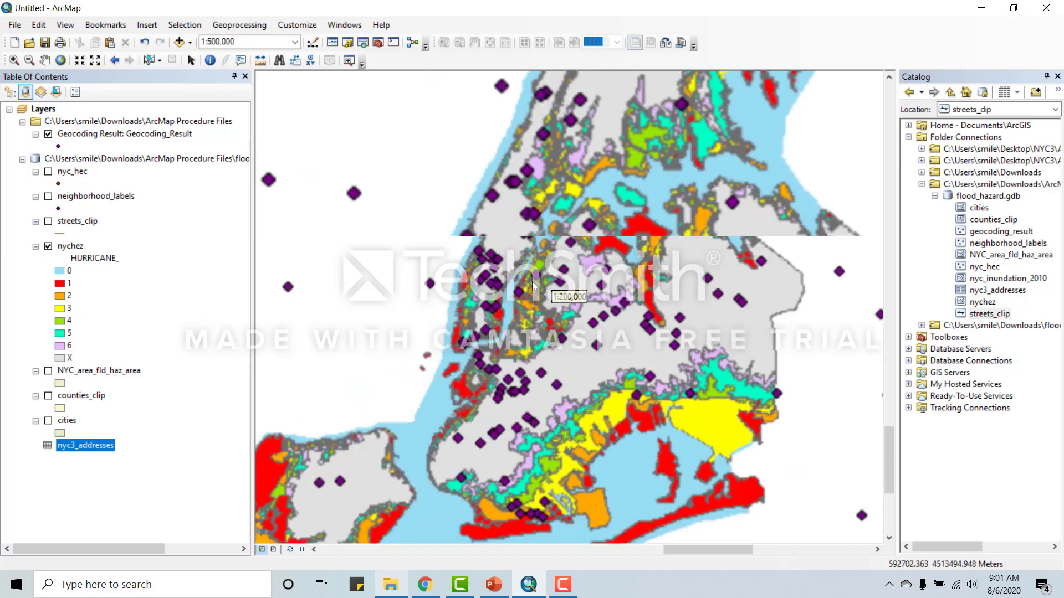
scroll(449, 268, "up", 2)
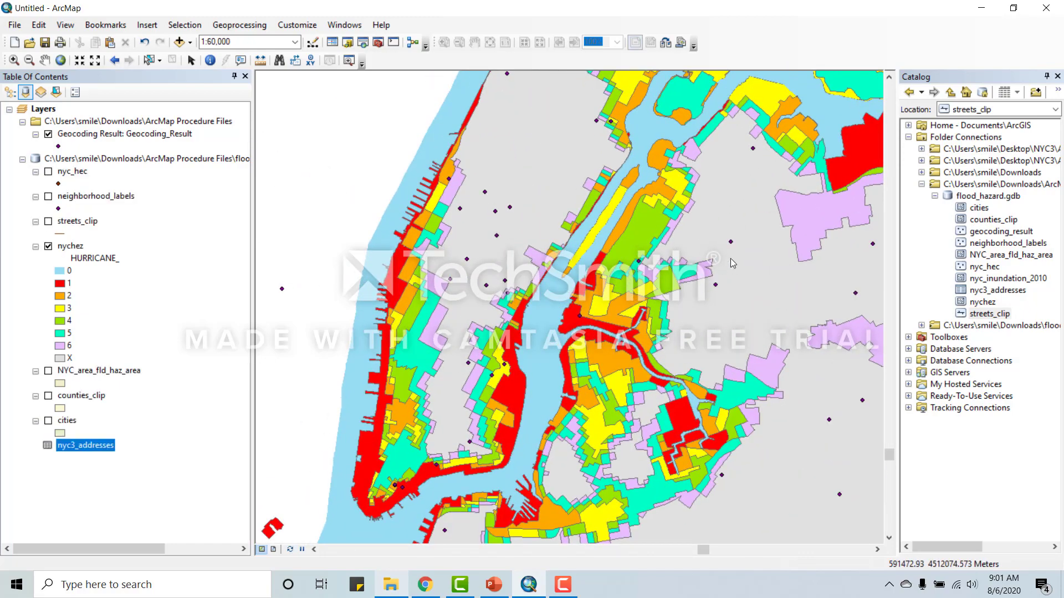
scroll(625, 259, "up", 4)
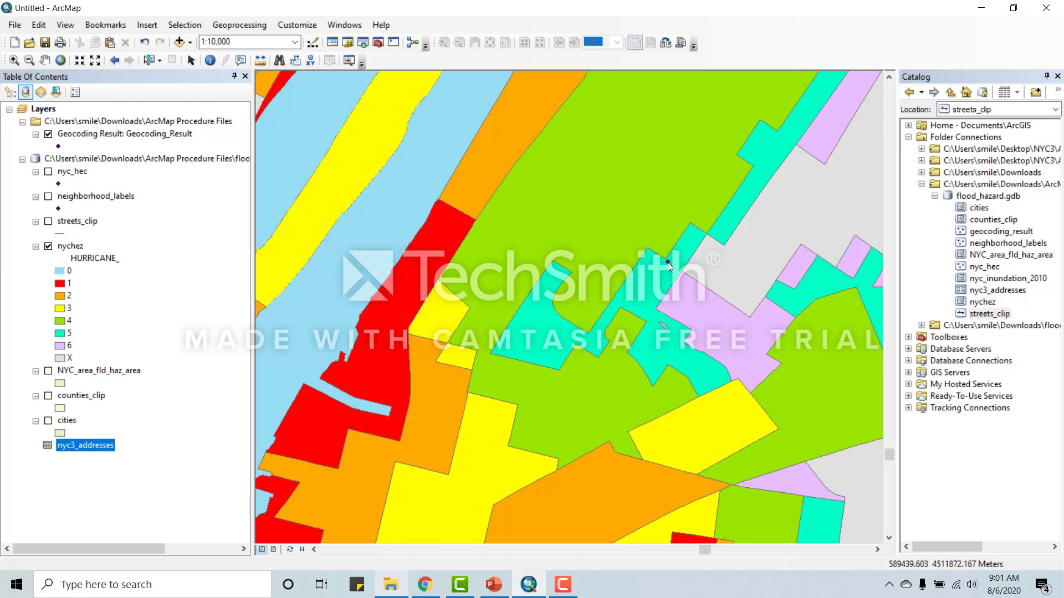
scroll(668, 266, "down", 2)
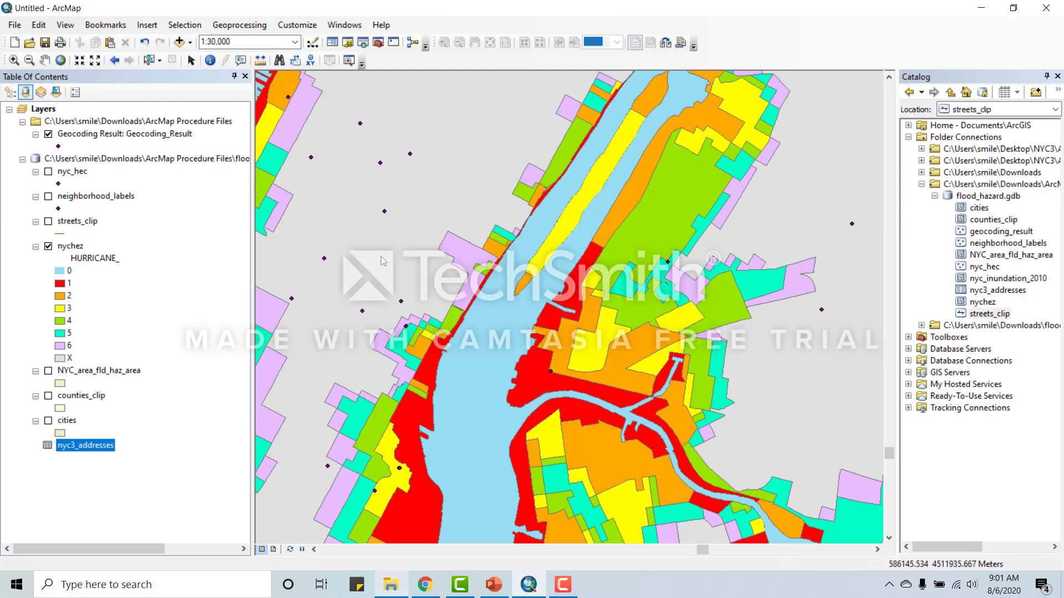
scroll(505, 273, "down", 2)
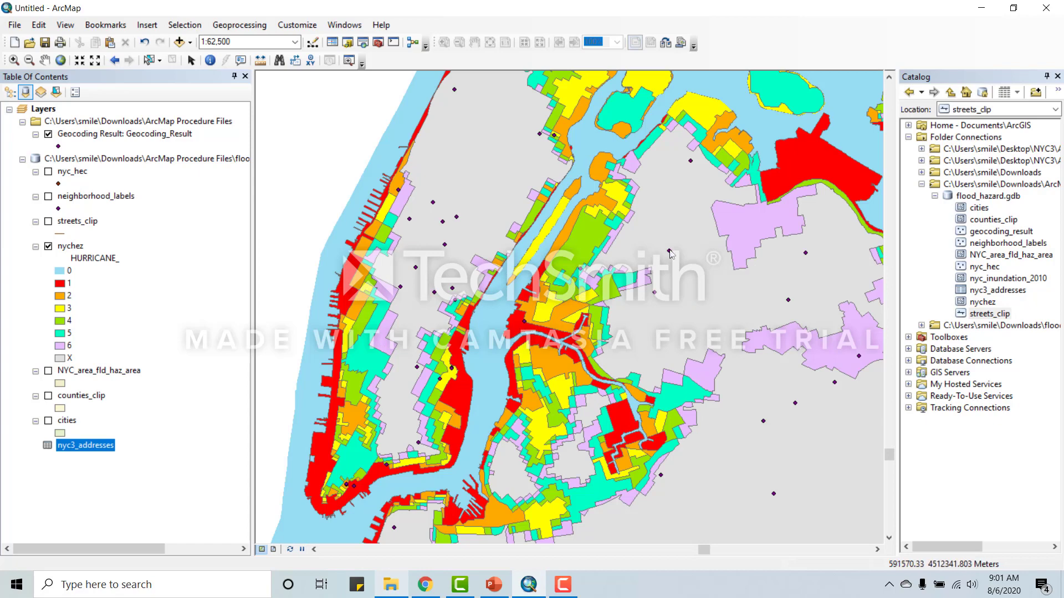
left_click(149, 60)
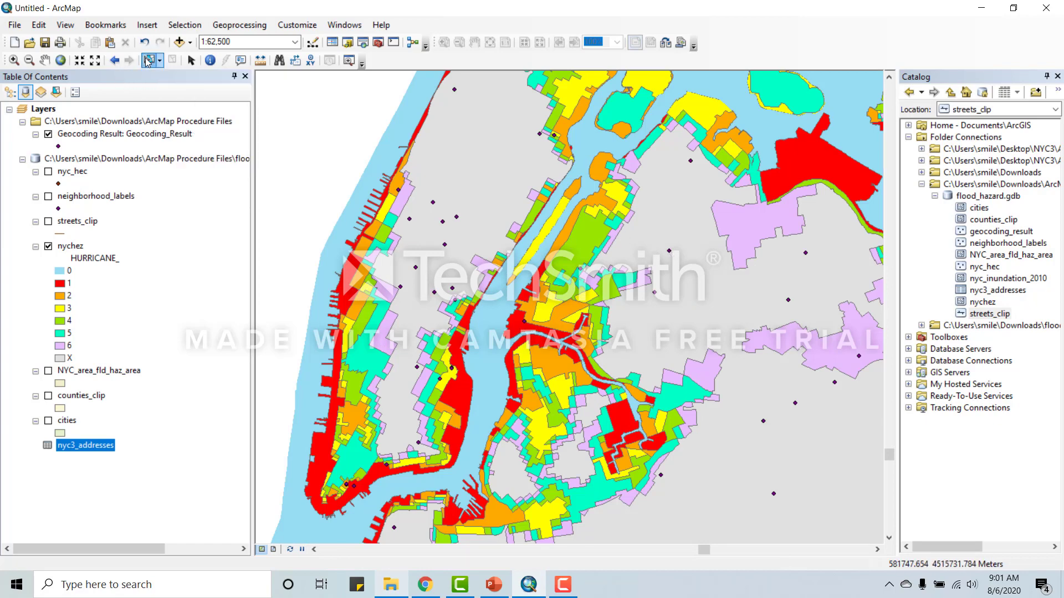
left_click(669, 251)
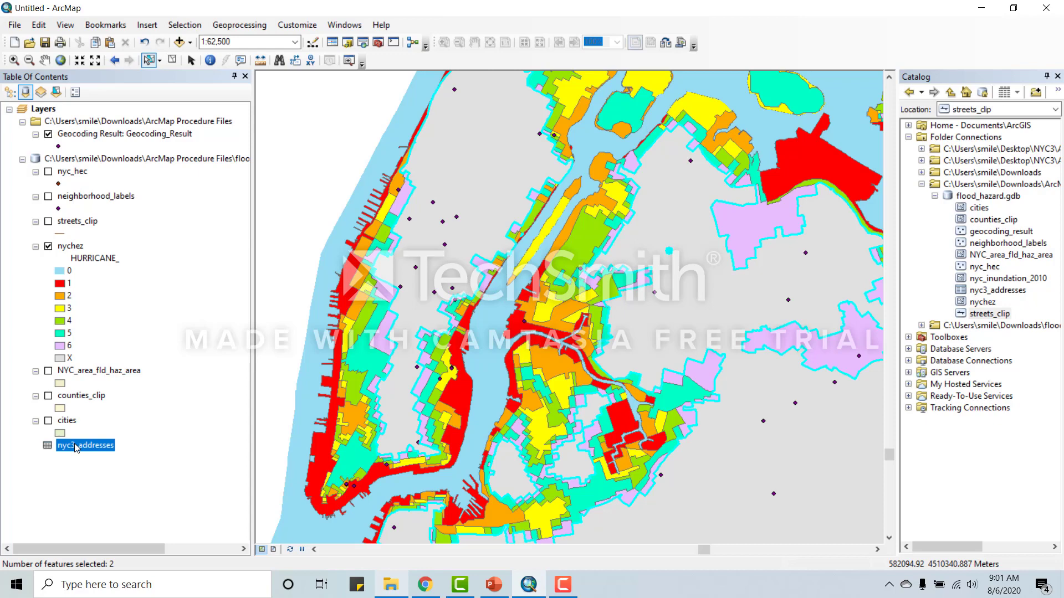
Inspect the selected point's record in the Geocoding_Result attribute table, close the table and clear the selection
right_click(108, 136)
left_click(136, 176)
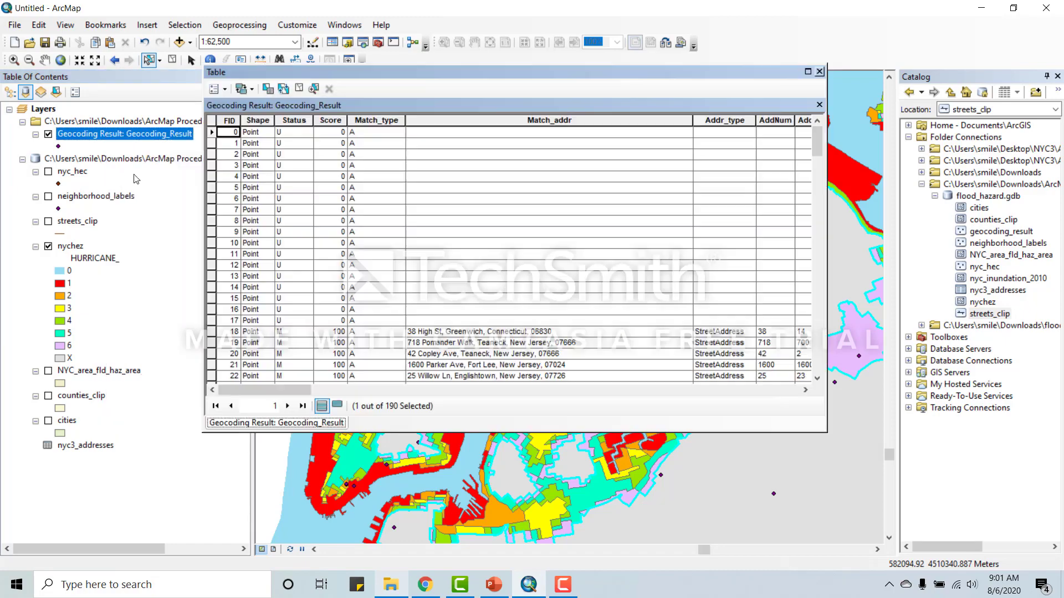
left_click_drag(813, 137, 813, 320)
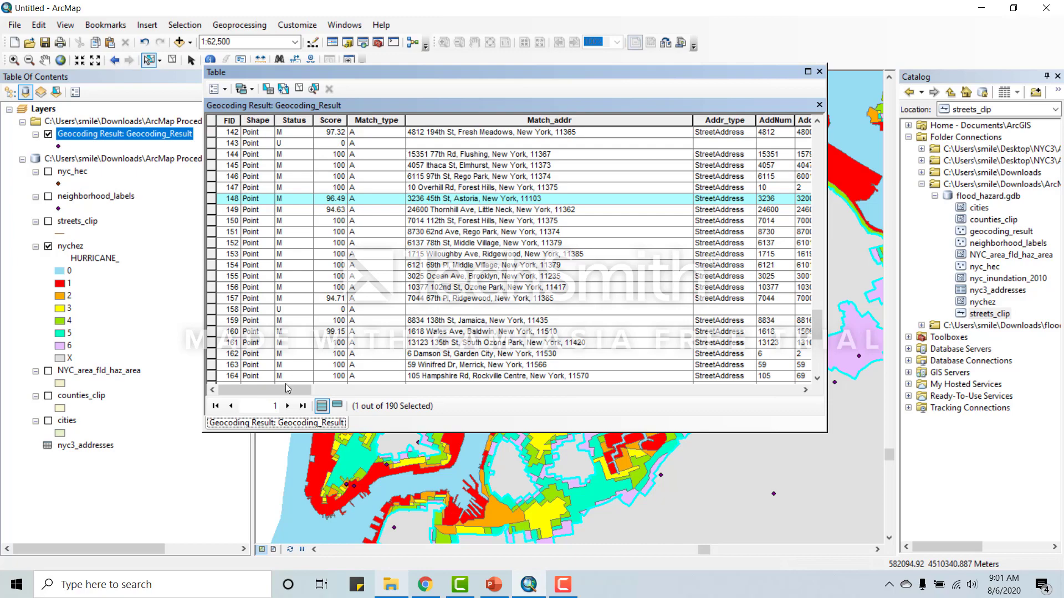
left_click_drag(288, 388, 685, 399)
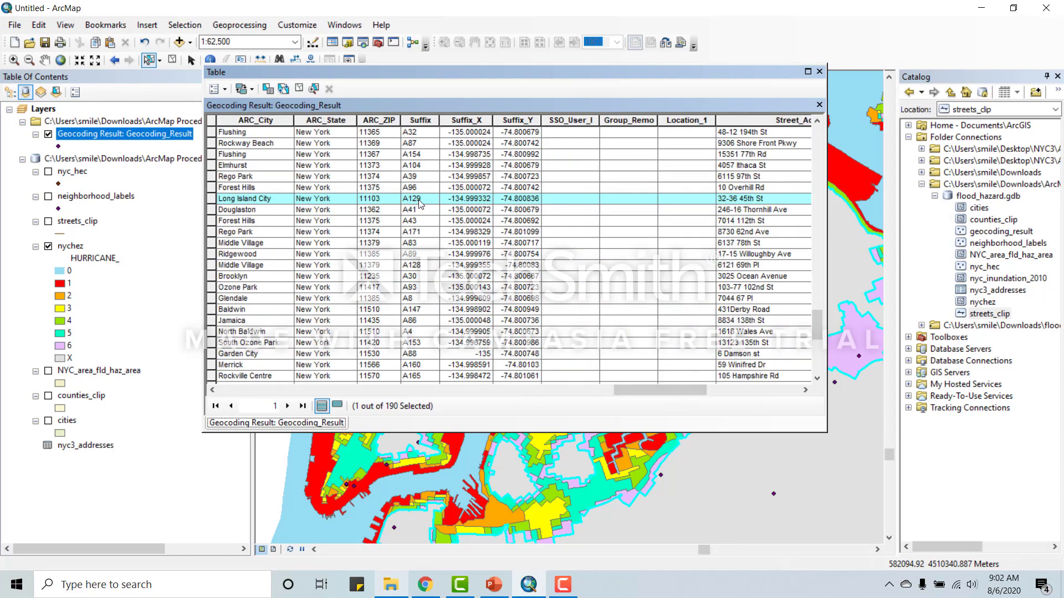
left_click(820, 71)
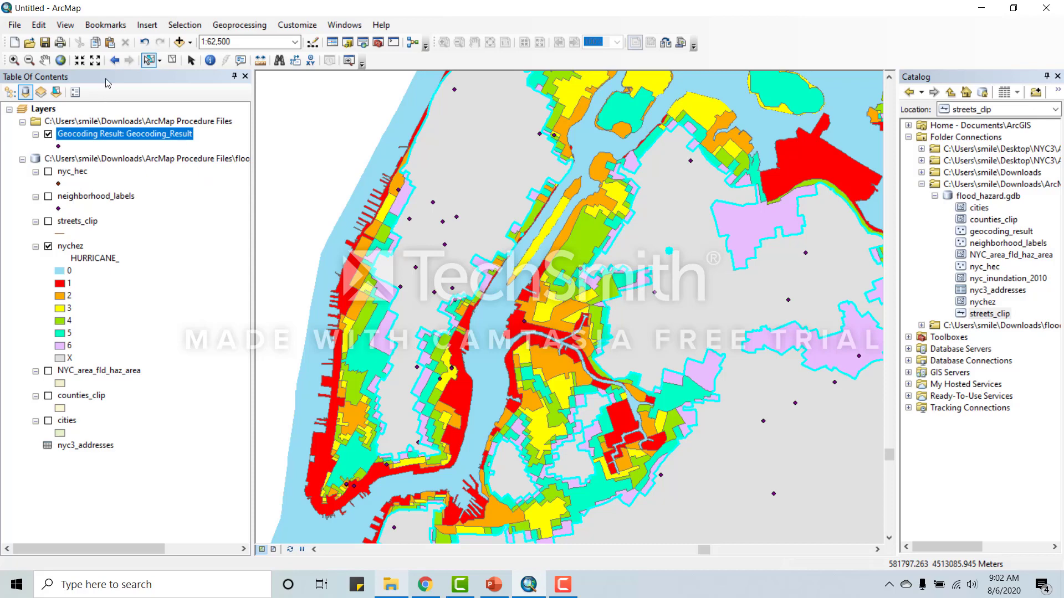
left_click(172, 61)
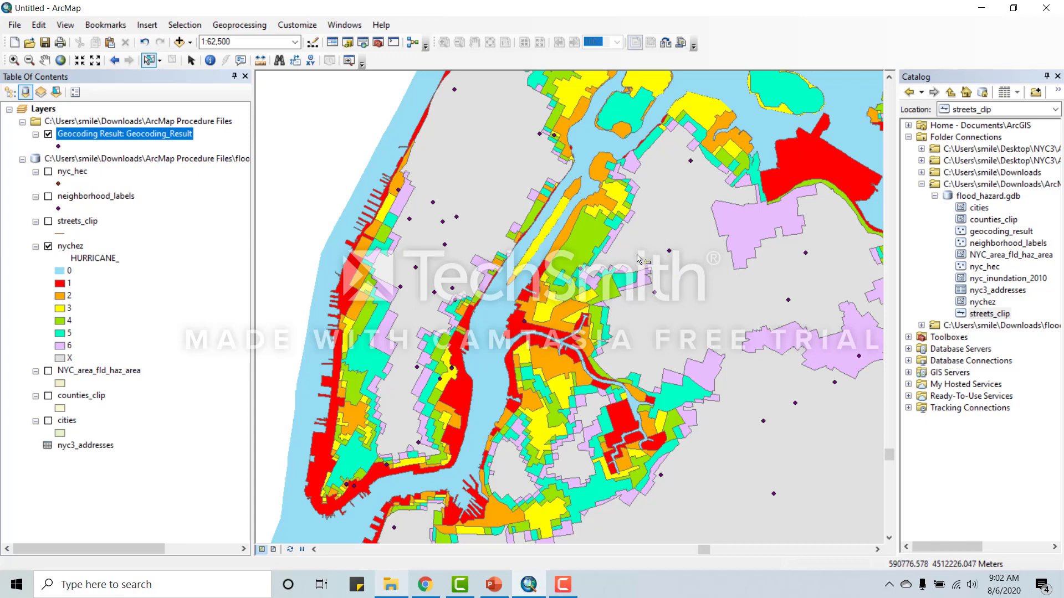
Open the Query Builder for the nychez layer's definition query
scroll(576, 298, "up", 2)
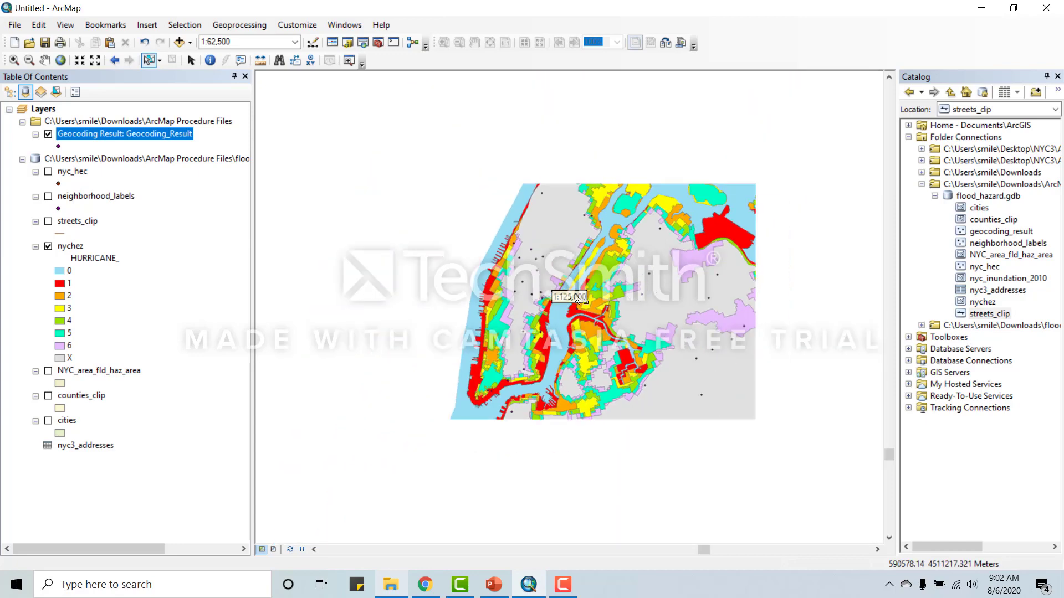
scroll(413, 281, "up", 1)
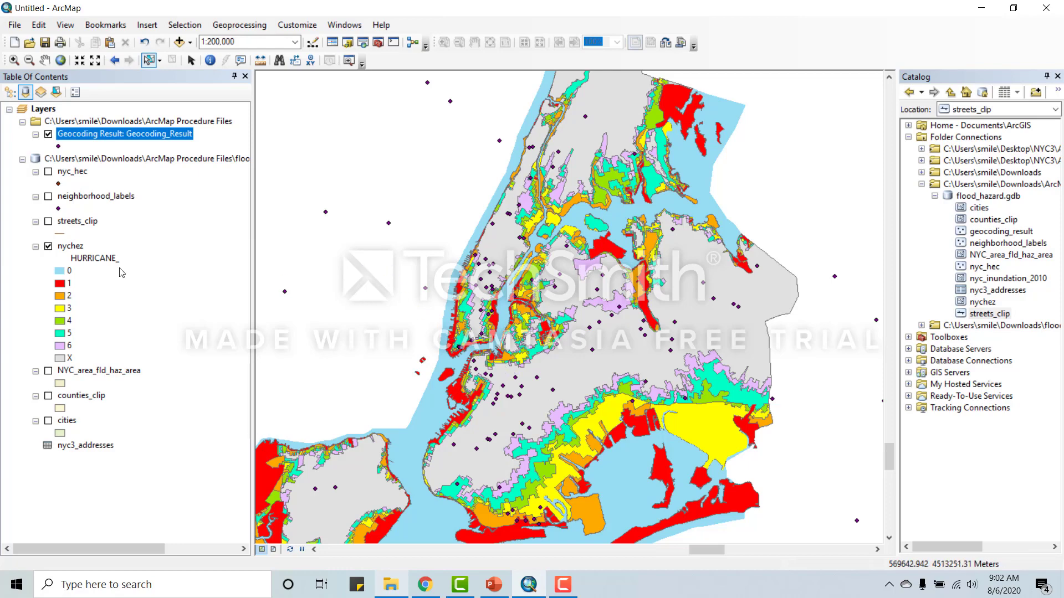
left_click(70, 247)
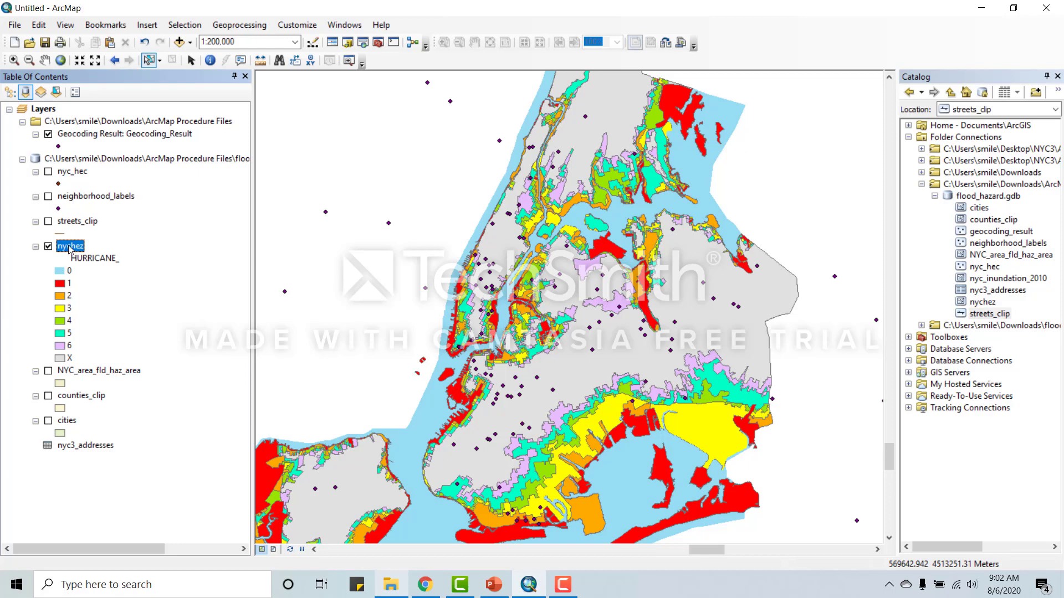
right_click(69, 249)
left_click(117, 534)
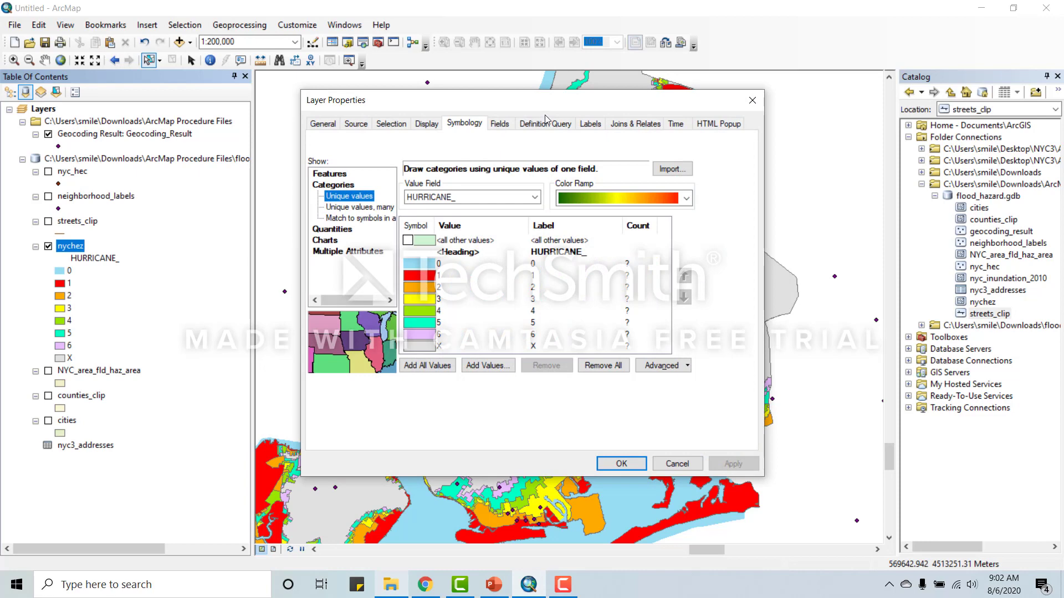
left_click(546, 126)
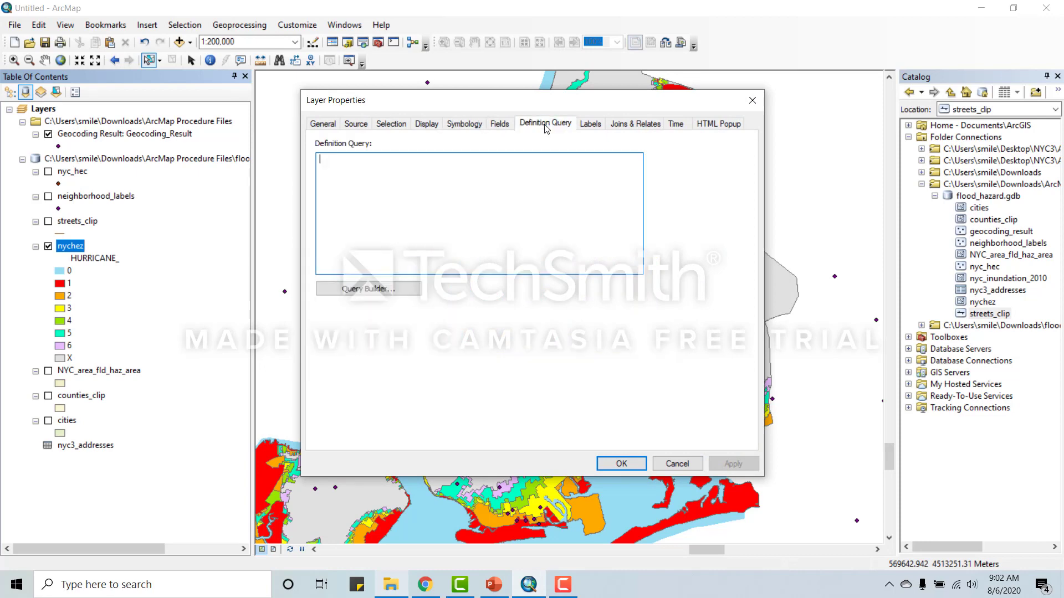
left_click_drag(527, 103, 545, 130)
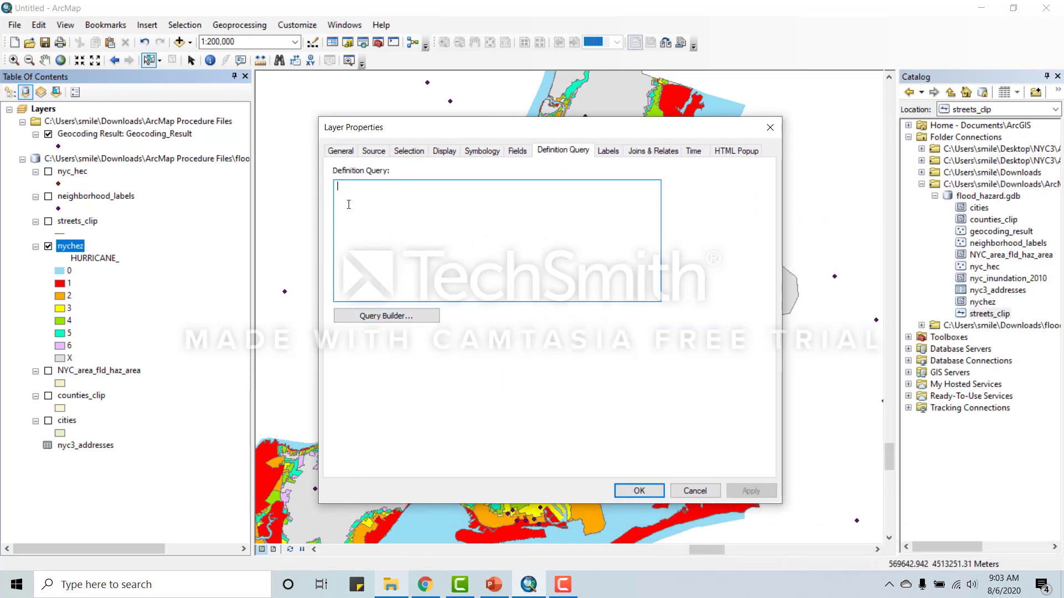
left_click(368, 317)
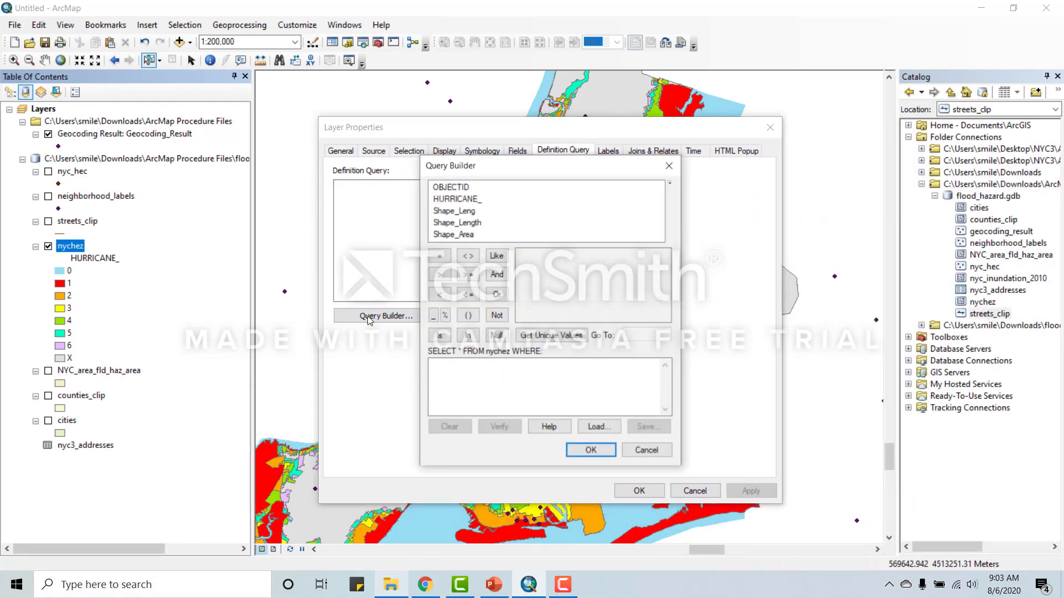
Build and verify the expression HURRICANE_ = '1' and apply it as the nychez layer's definition query
double_click(467, 201)
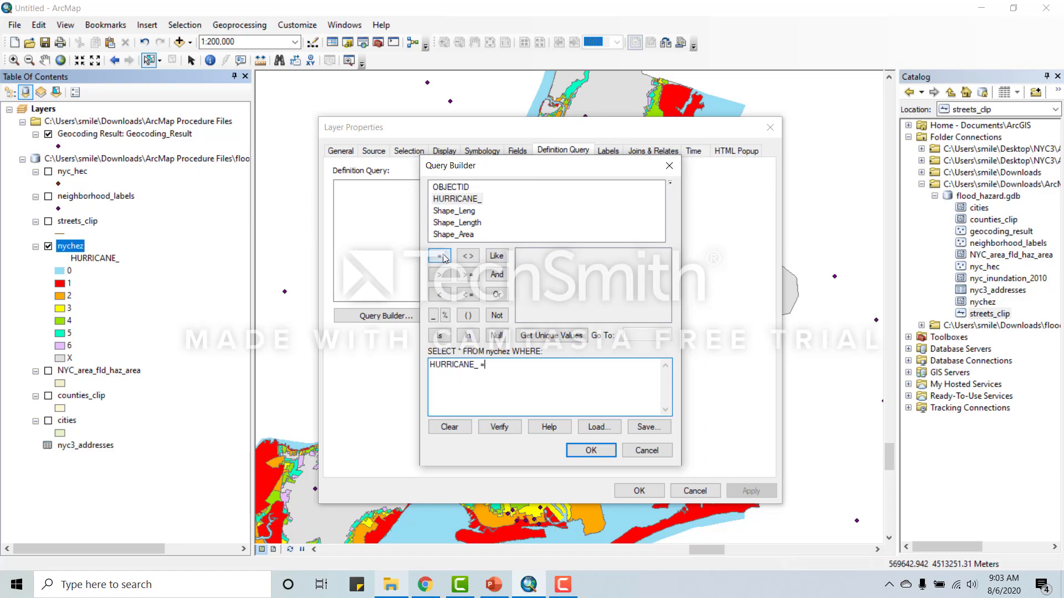
left_click(546, 338)
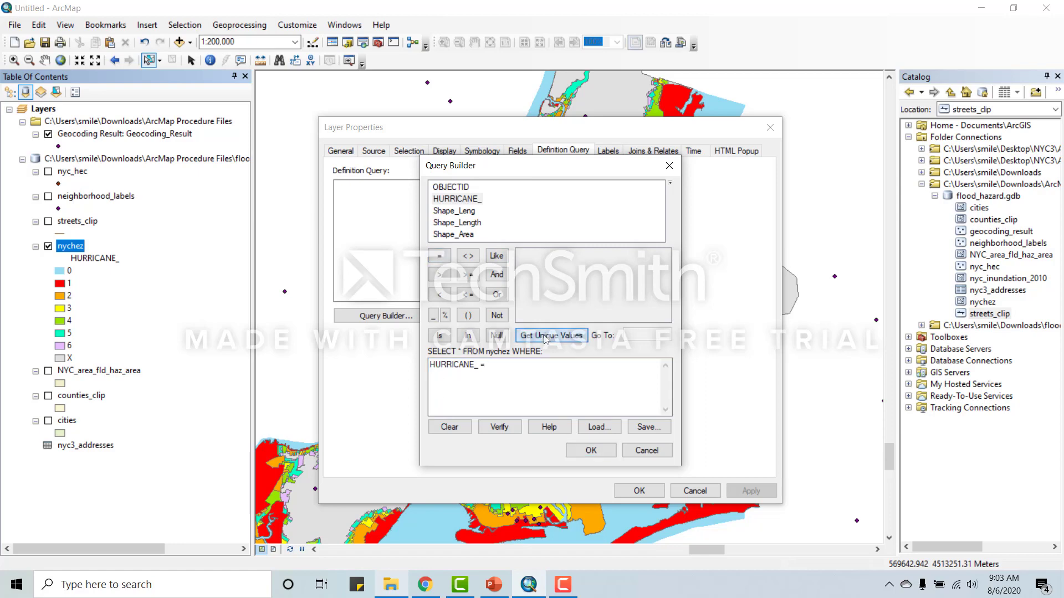
mouse_move(662, 278)
left_mouse_down()
mouse_move(665, 292)
mouse_move(662, 275)
left_mouse_up()
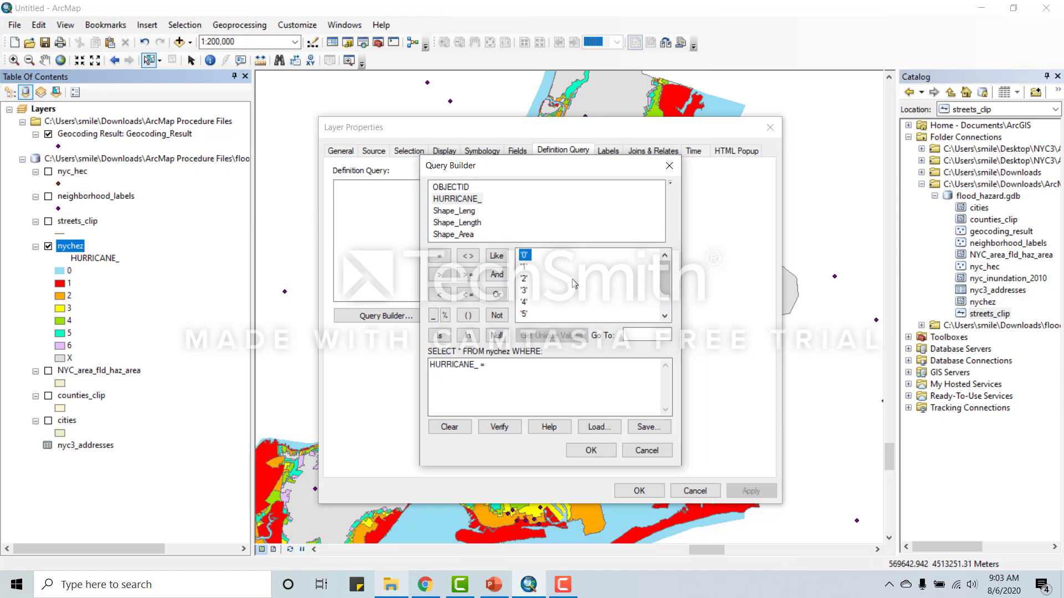
double_click(525, 268)
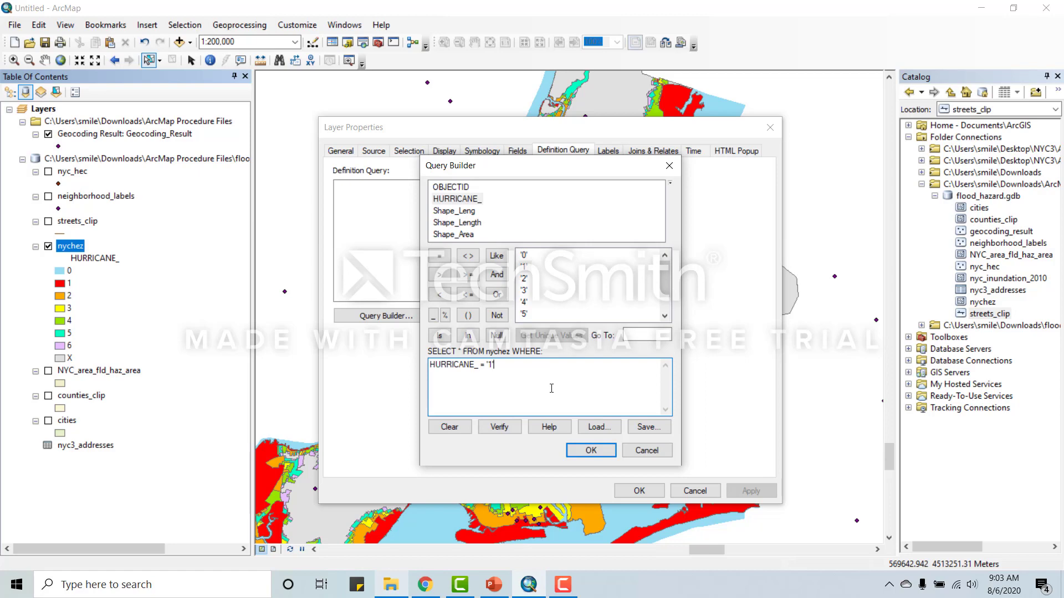
left_click(498, 430)
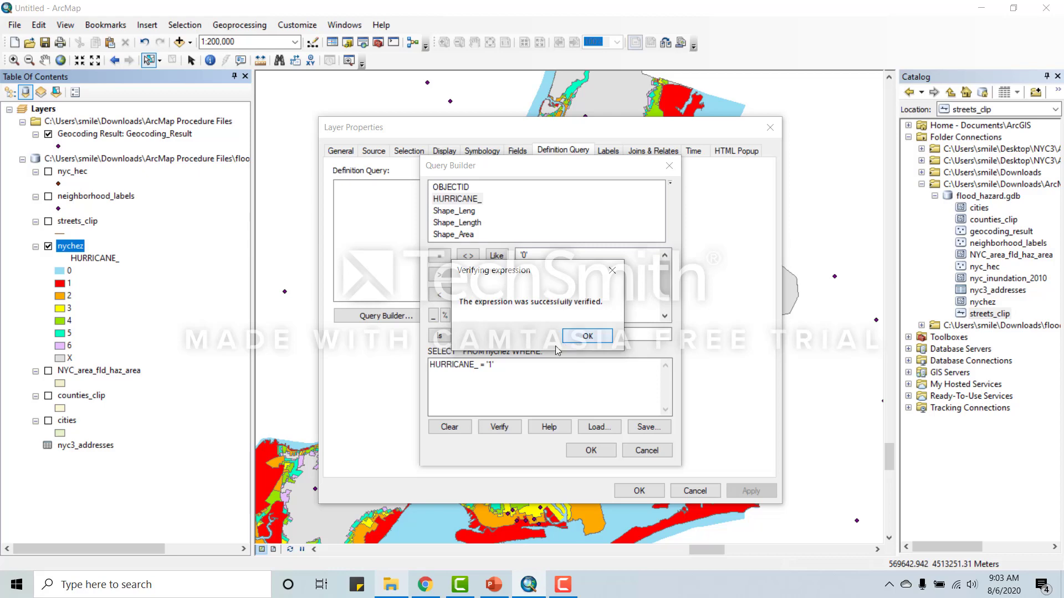
left_click(587, 336)
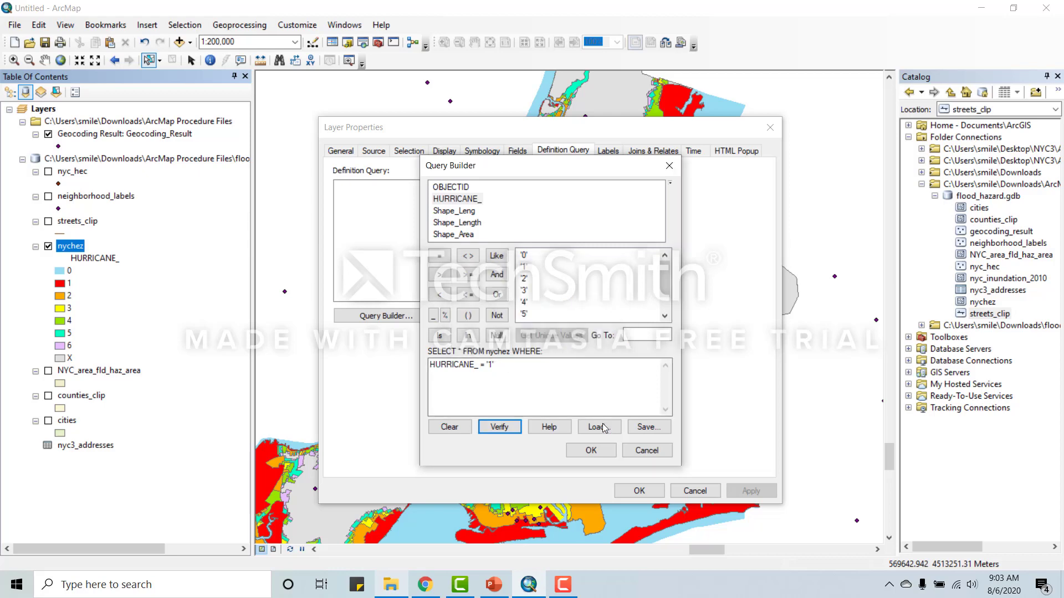
left_click(597, 452)
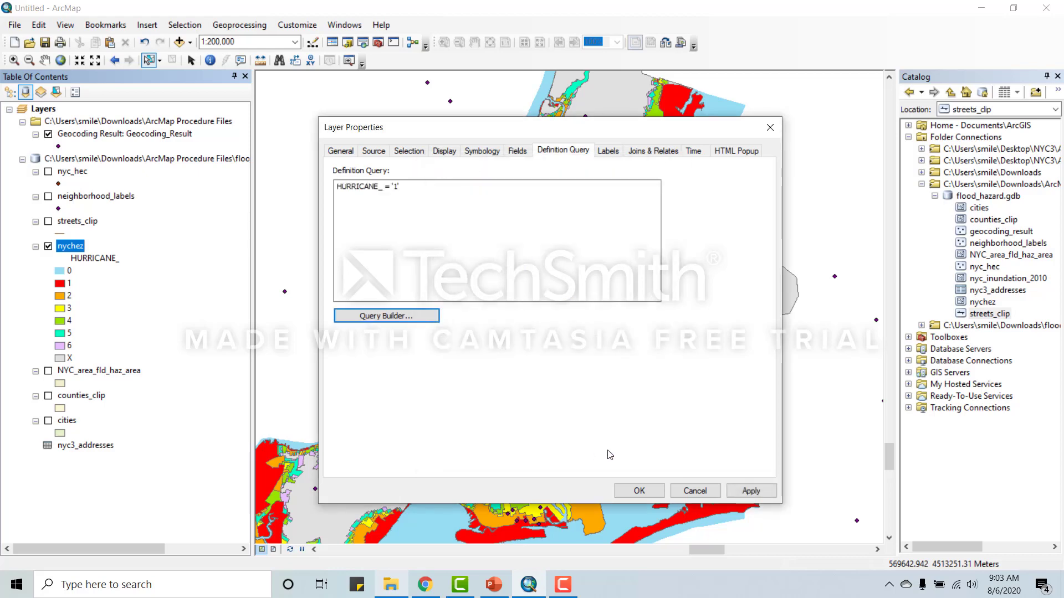
left_click(639, 491)
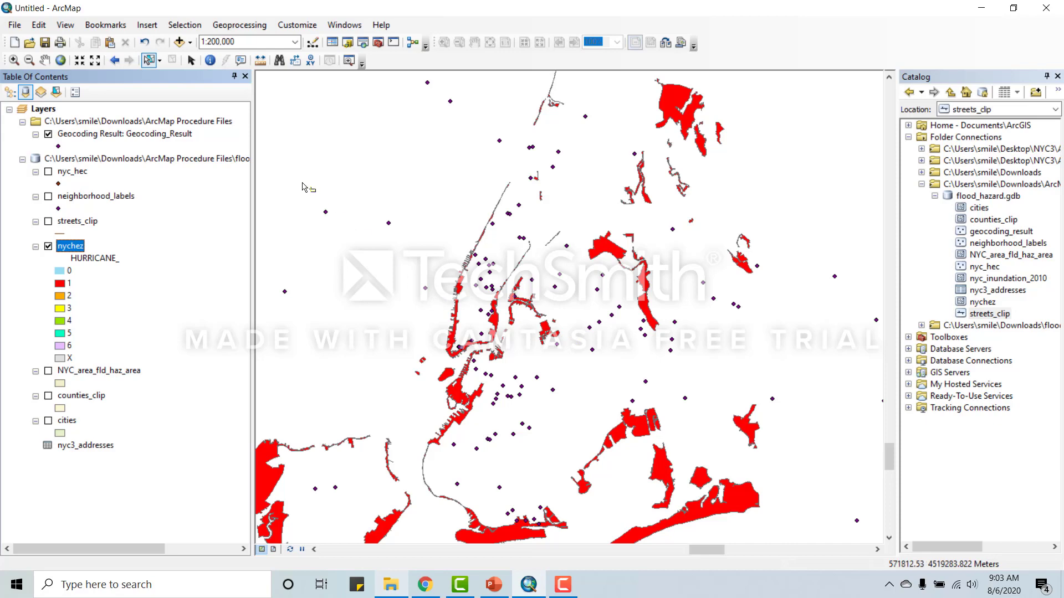
Set up a Select By Location that selects features from Geocoding_Result, using nychez as the source layer
left_click(185, 25)
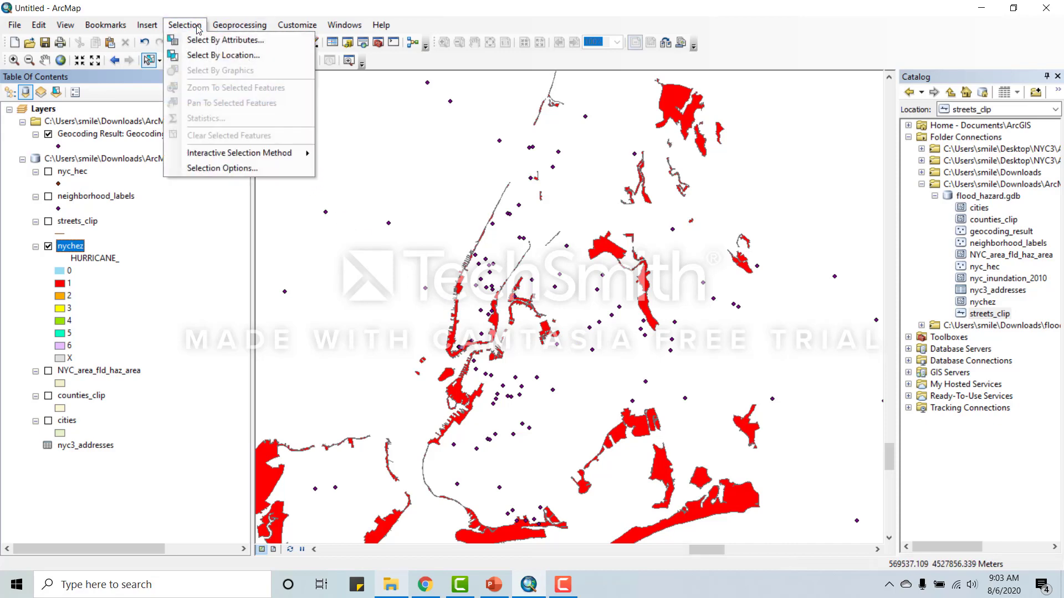
left_click(202, 56)
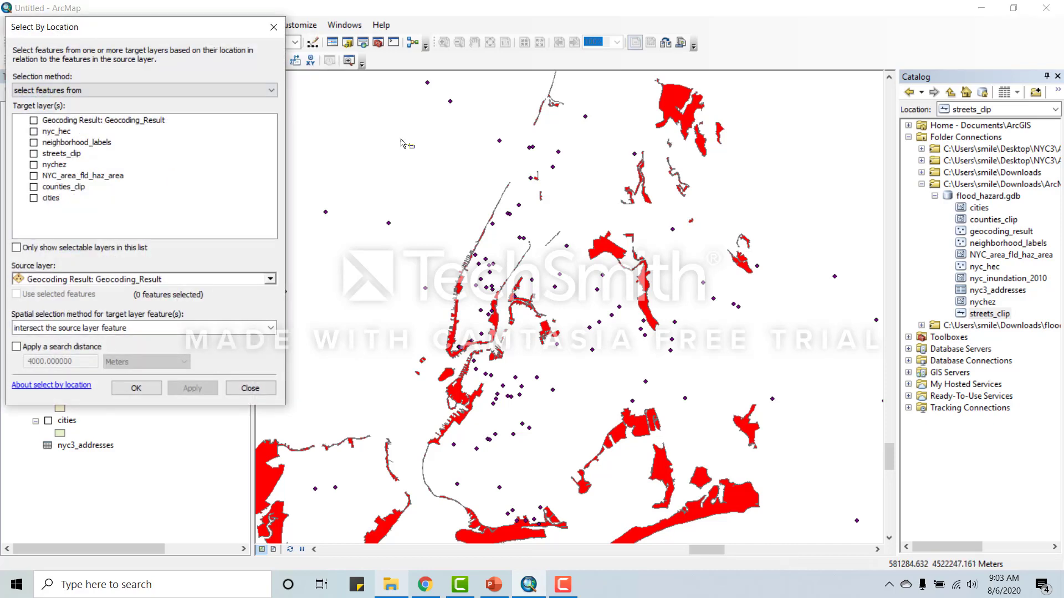
left_click_drag(147, 28, 405, 88)
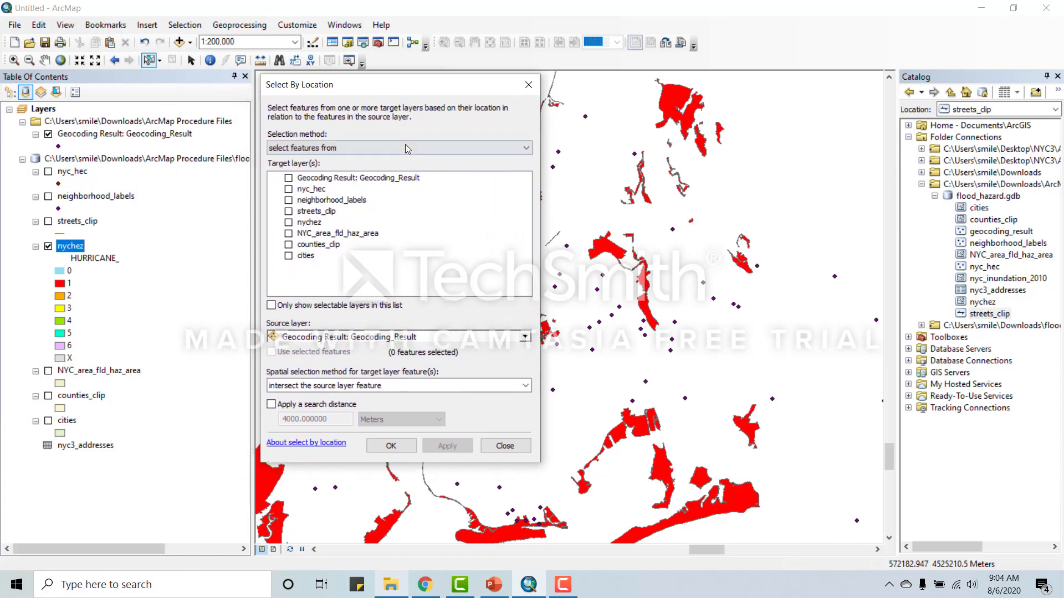
left_click(527, 149)
left_click(316, 165)
left_click(288, 179)
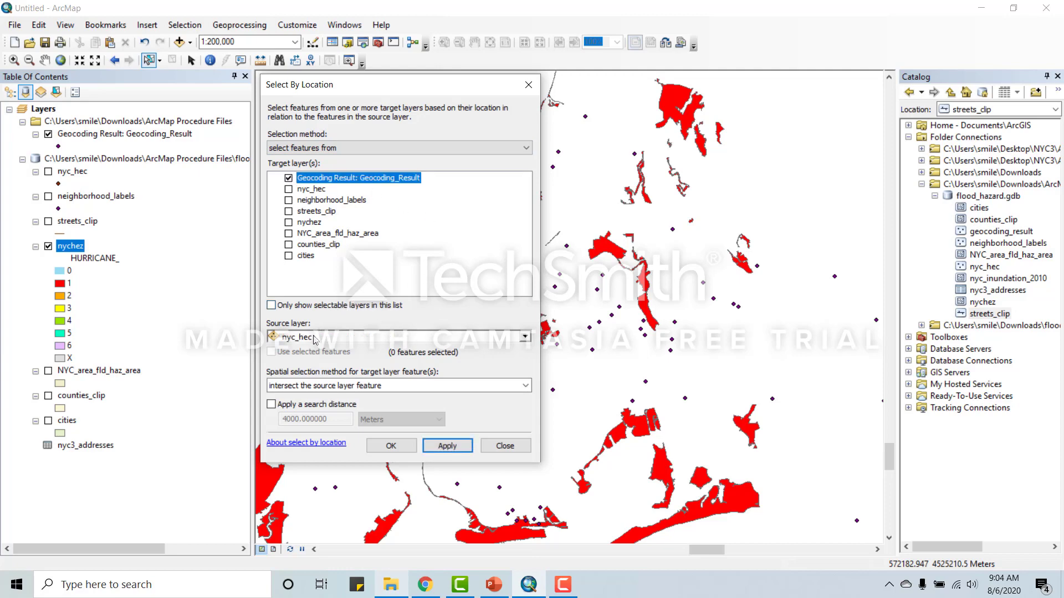
left_click(523, 338)
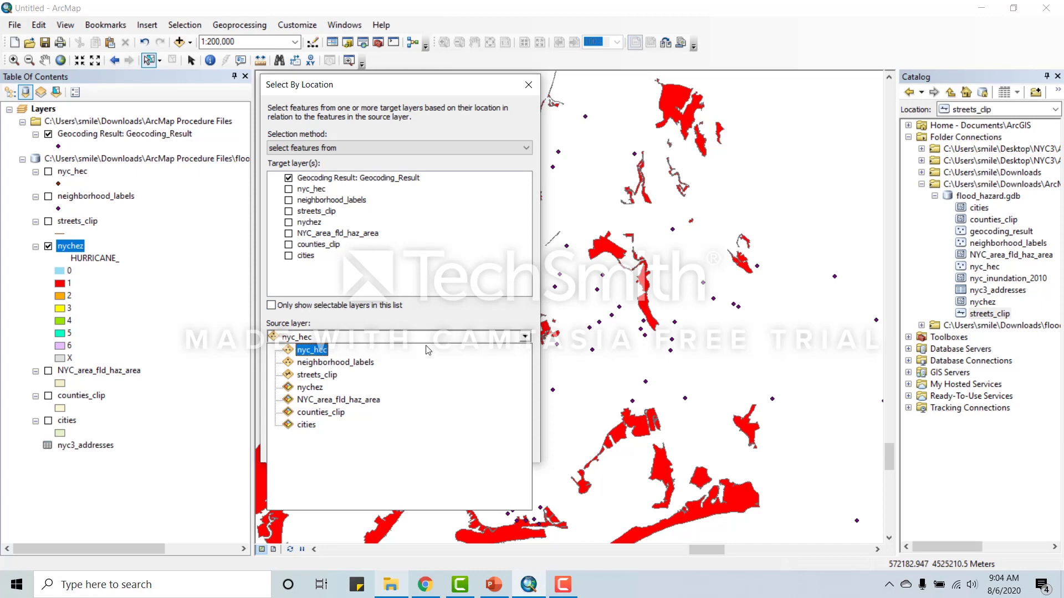
left_click(309, 388)
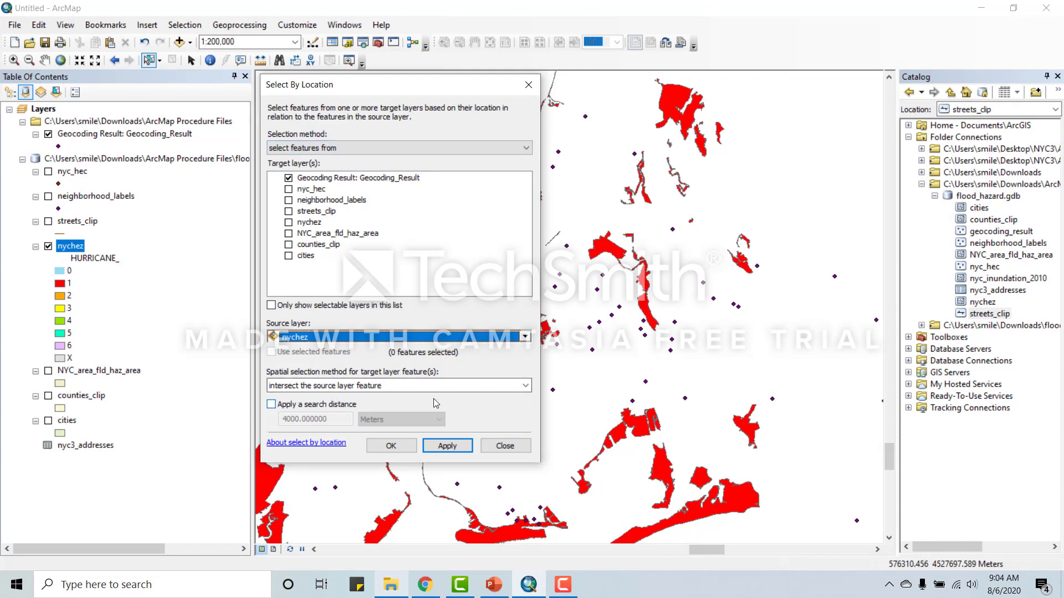
Set the spatial selection method to "are within the source layer feature" and run the selection
left_click(525, 386)
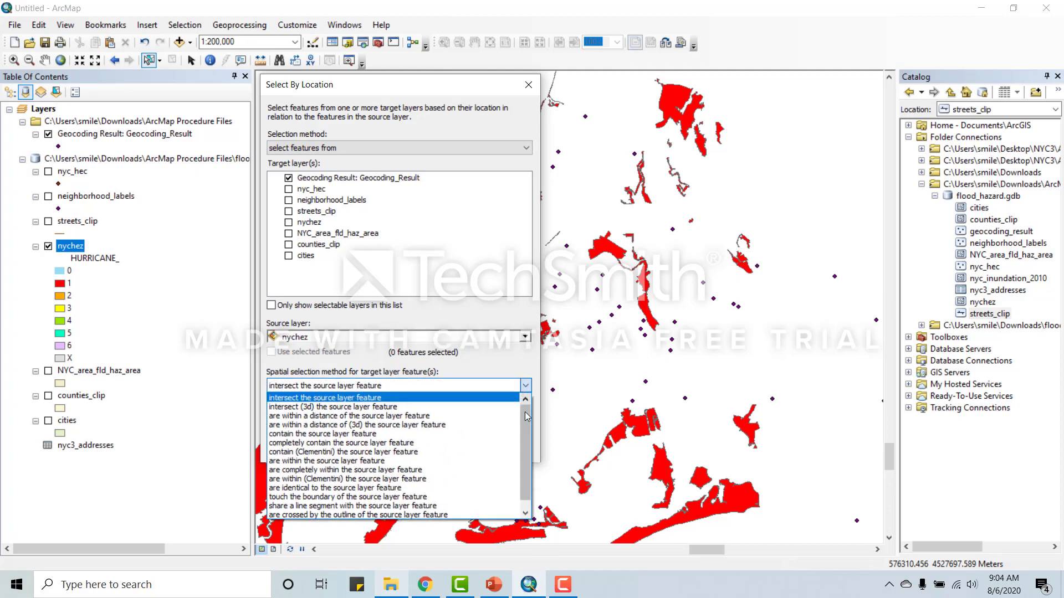
left_click_drag(524, 413, 525, 427)
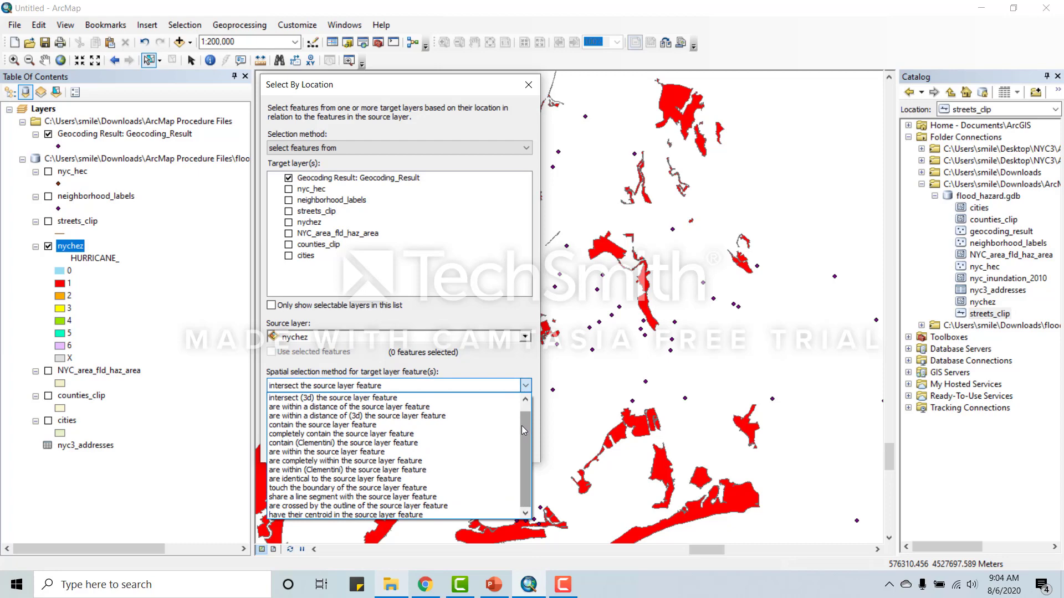
left_click(299, 453)
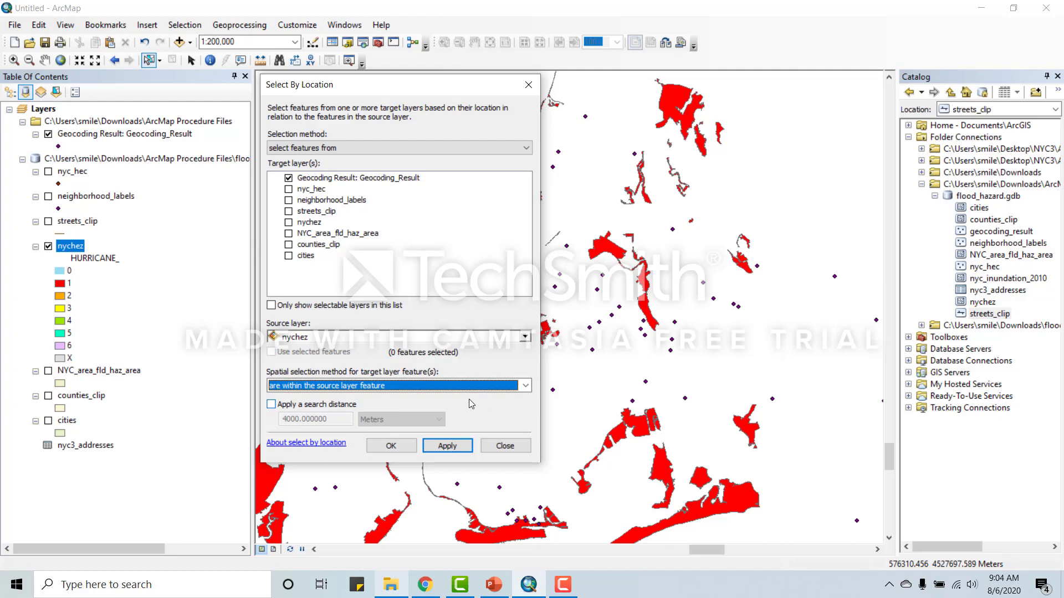
left_click(391, 447)
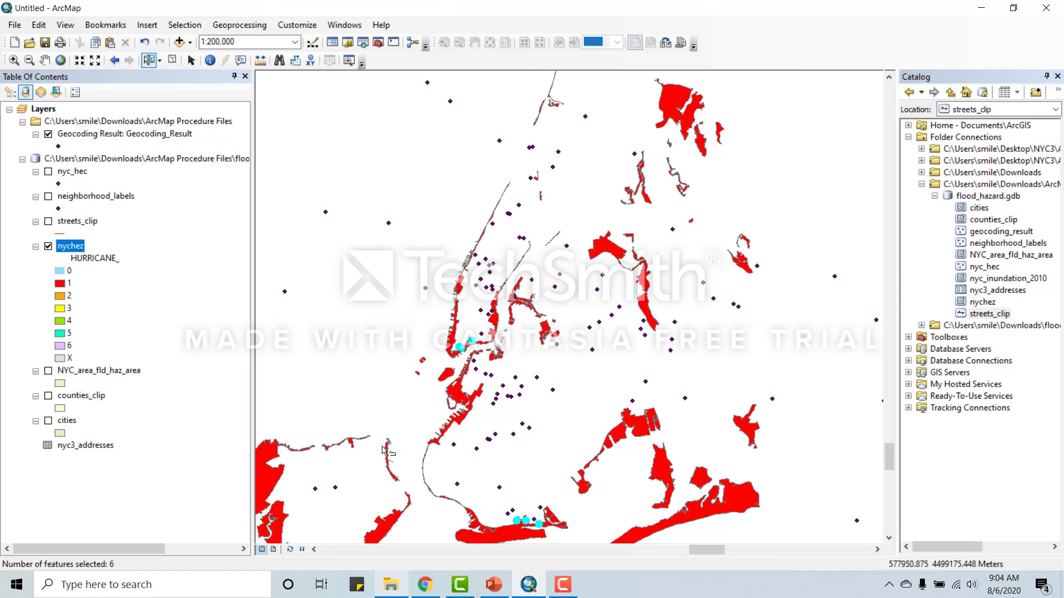
Examine the selected points on the map, check the filtered nychez attribute table and close it
left_click(49, 60)
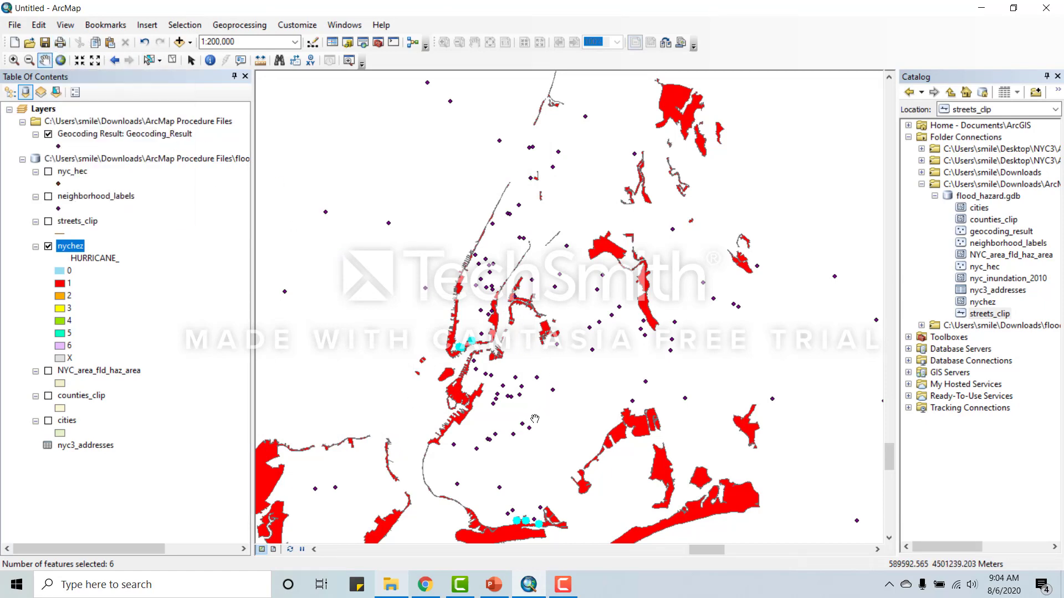
left_click_drag(534, 416, 577, 350)
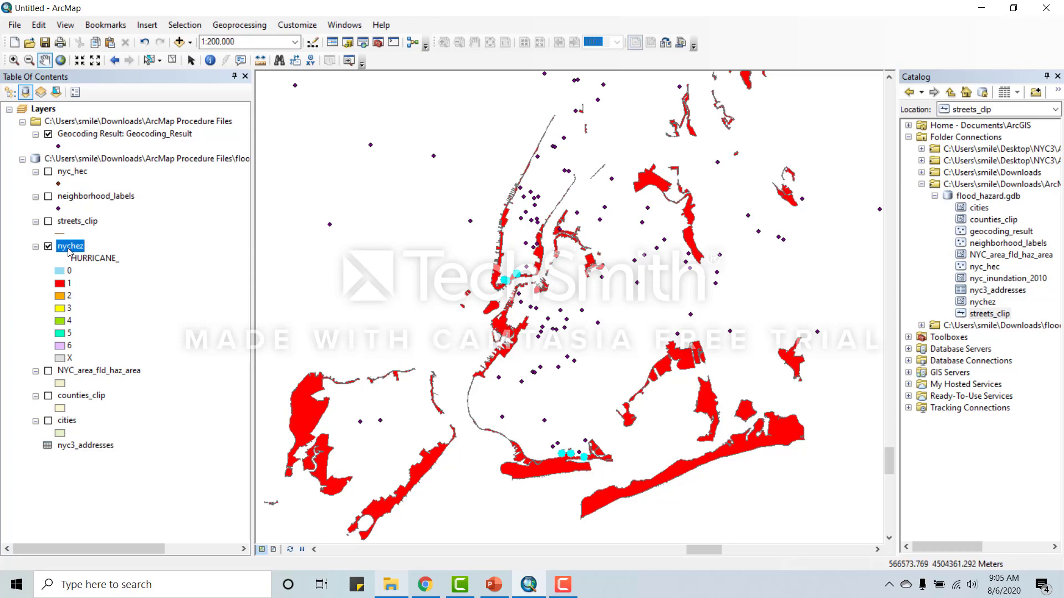
right_click(69, 252)
left_click(108, 287)
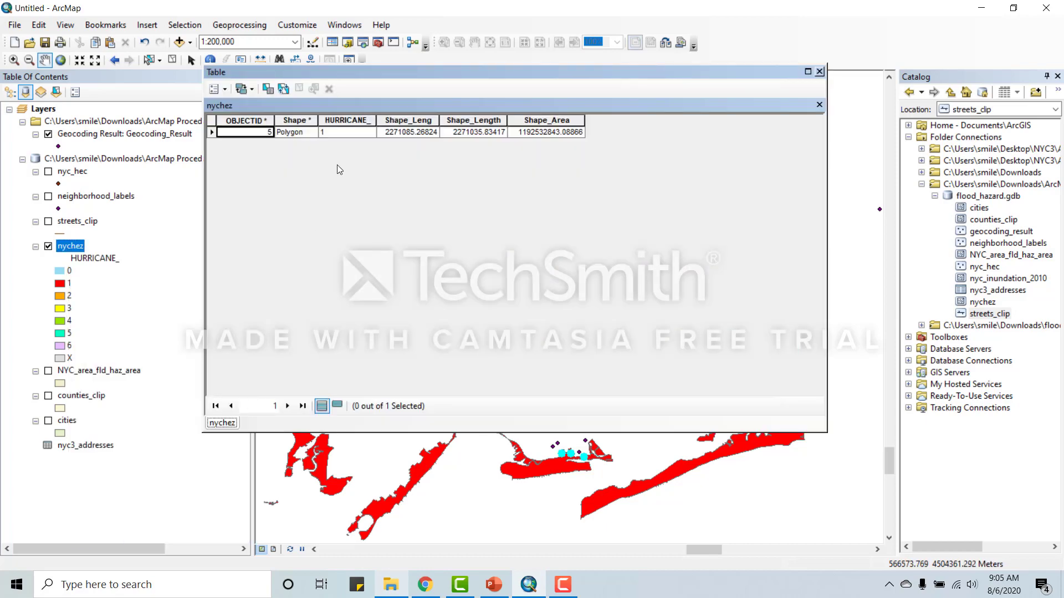
left_click(820, 72)
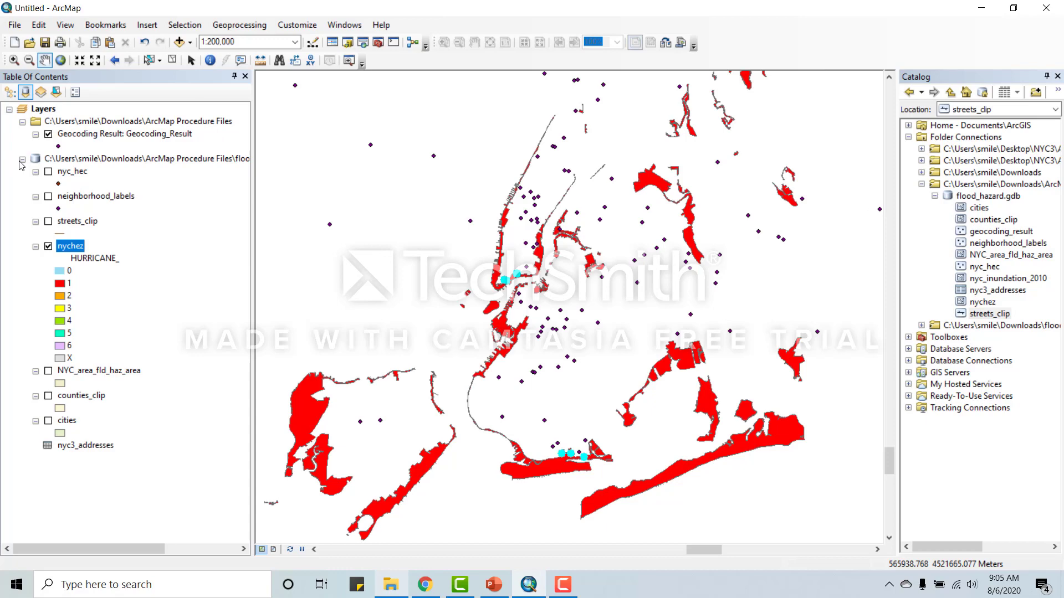
Review the Geocoding_Result attribute table with the selected address records and close it
right_click(71, 136)
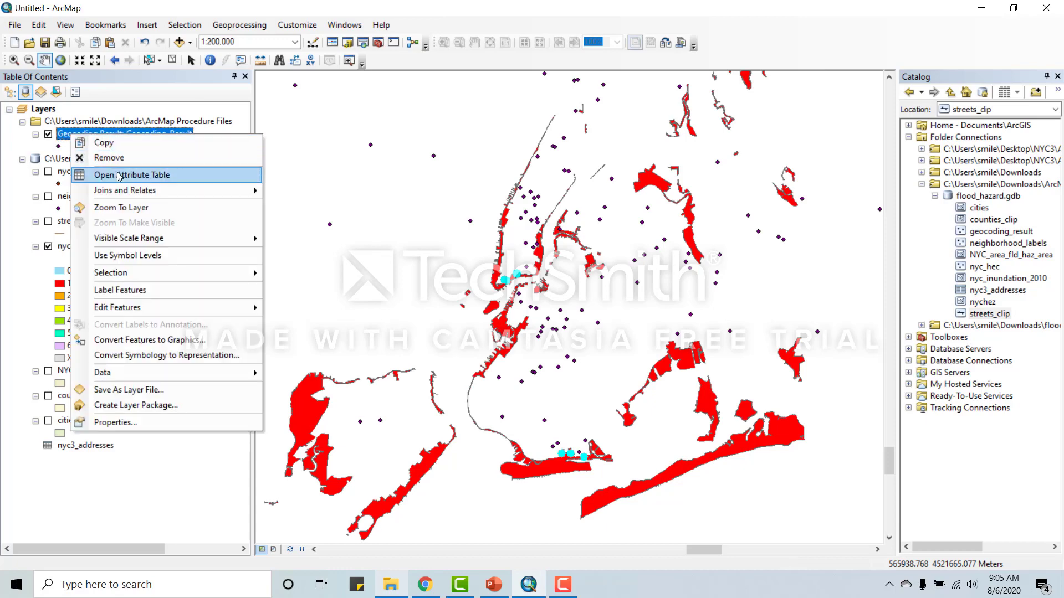
left_click(118, 175)
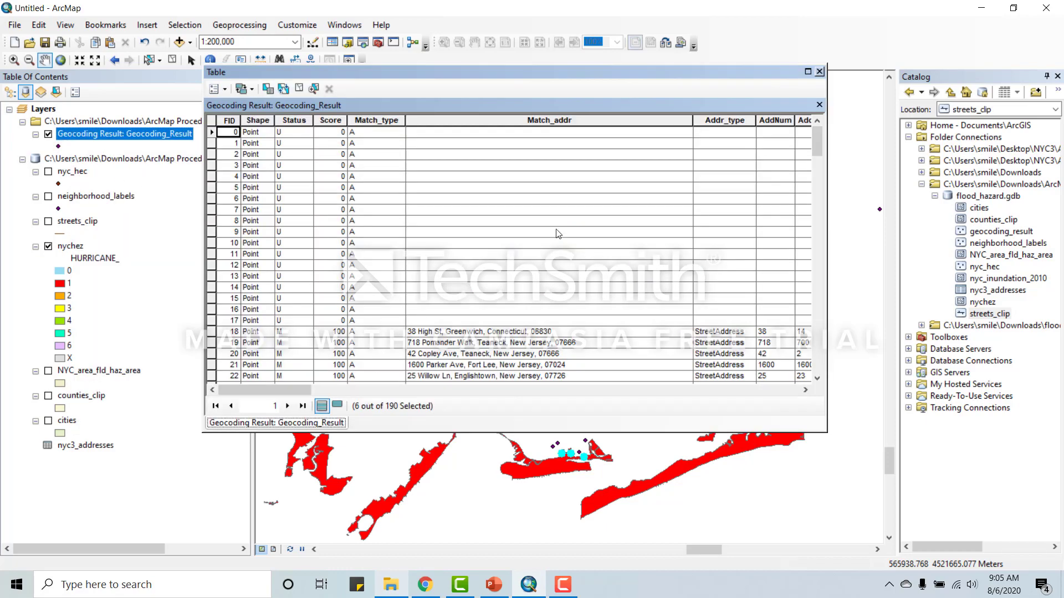
left_click_drag(815, 141, 810, 83)
left_click(820, 72)
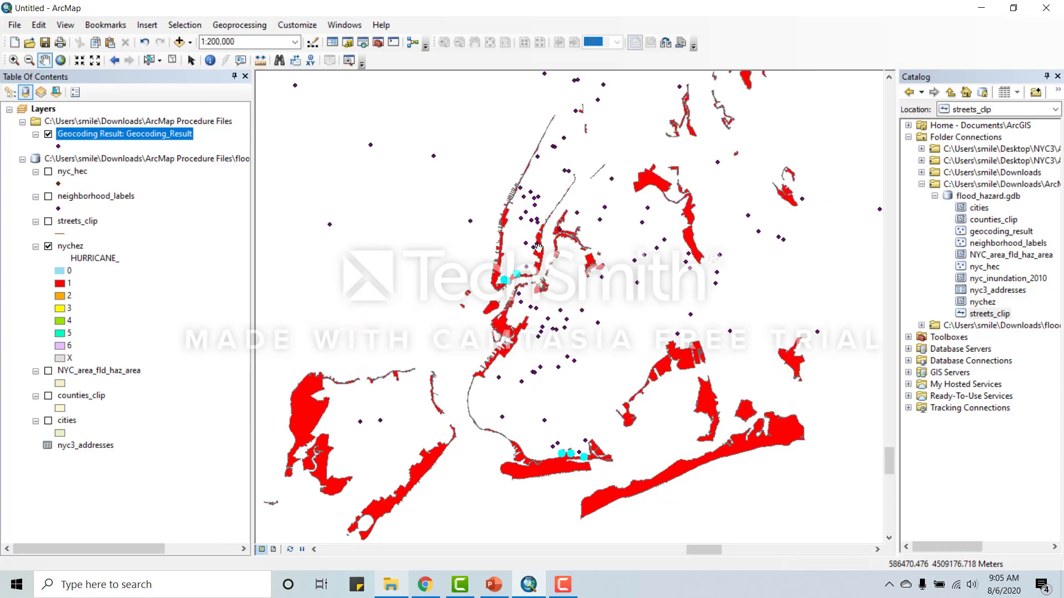
Set up a data export of the selected features of the Geocoding_Result layer, using the layer's source coordinate system
right_click(112, 138)
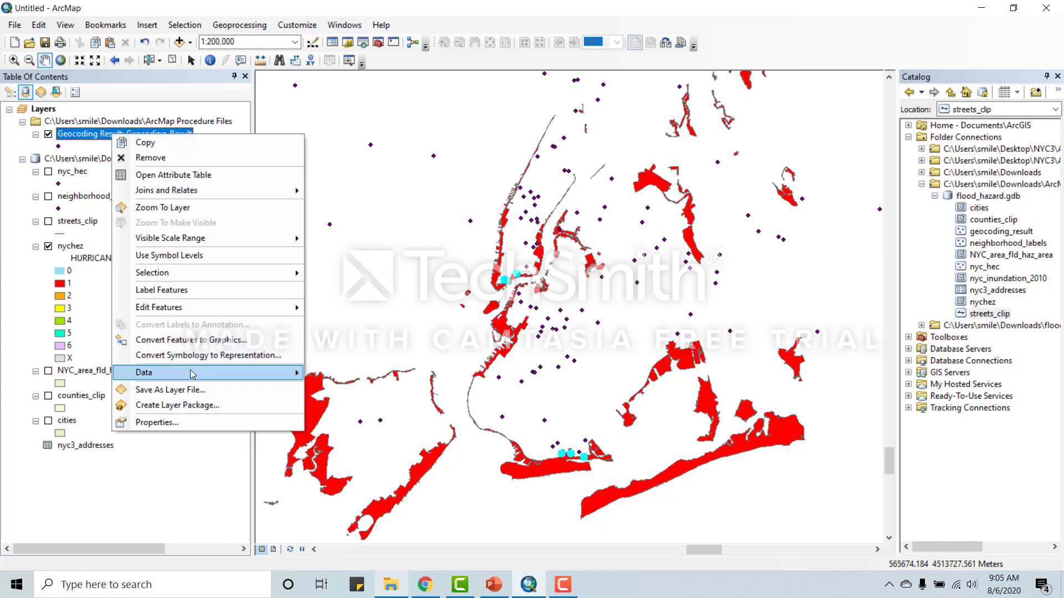
mouse_move(192, 375)
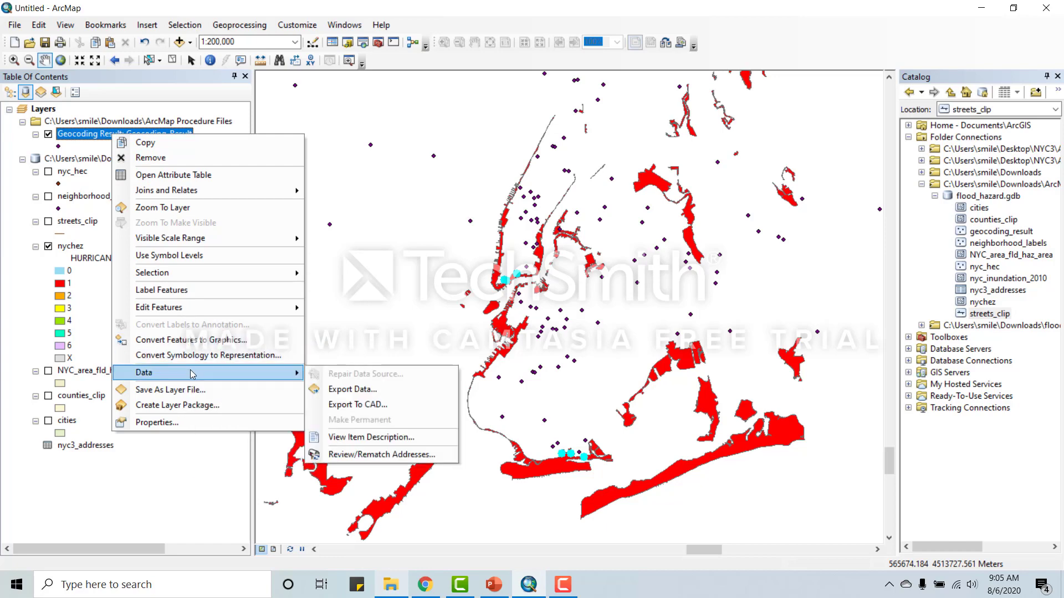
left_click(359, 391)
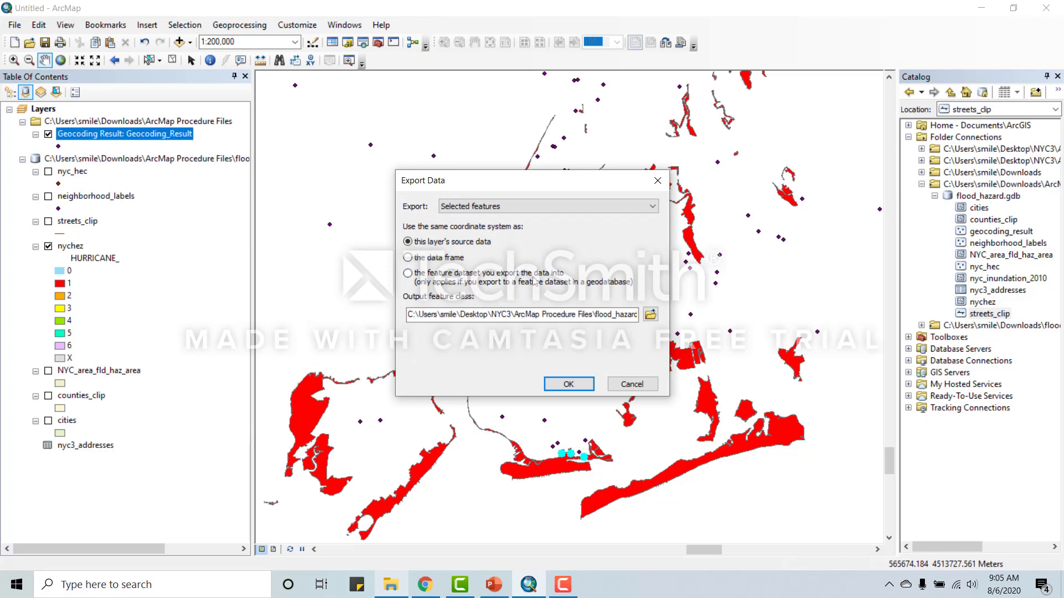
left_click(649, 208)
left_click(560, 227)
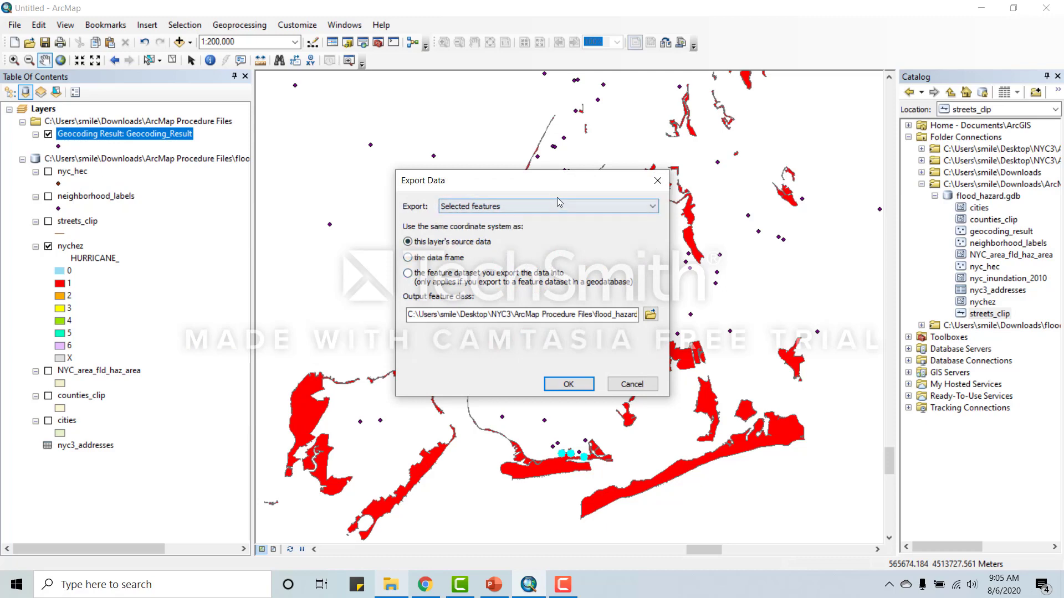
left_click_drag(527, 186, 501, 158)
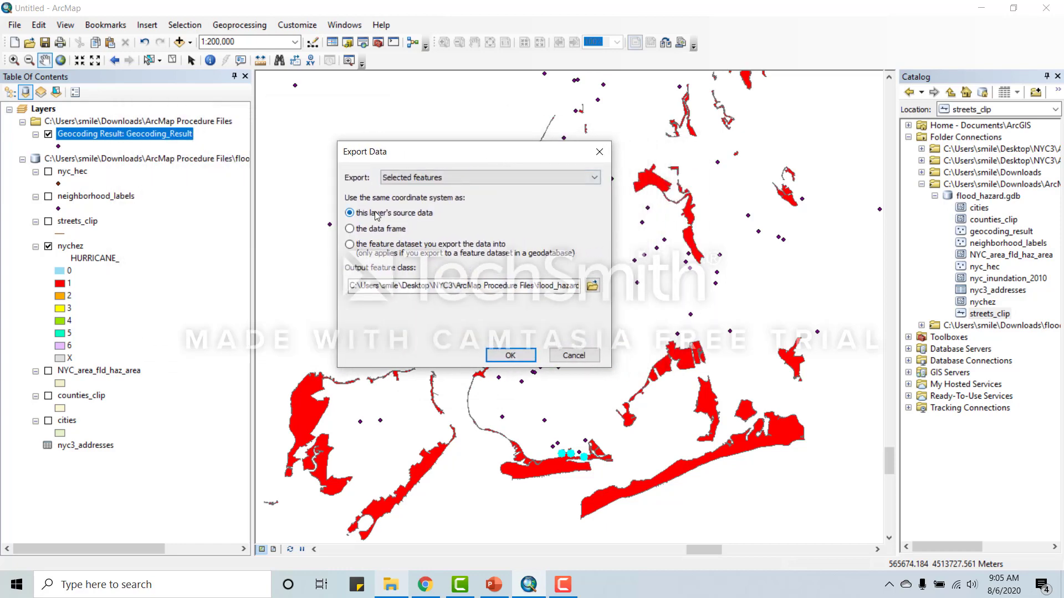
Try to export the selected features to the default Export_Output feature class path
left_click(592, 286)
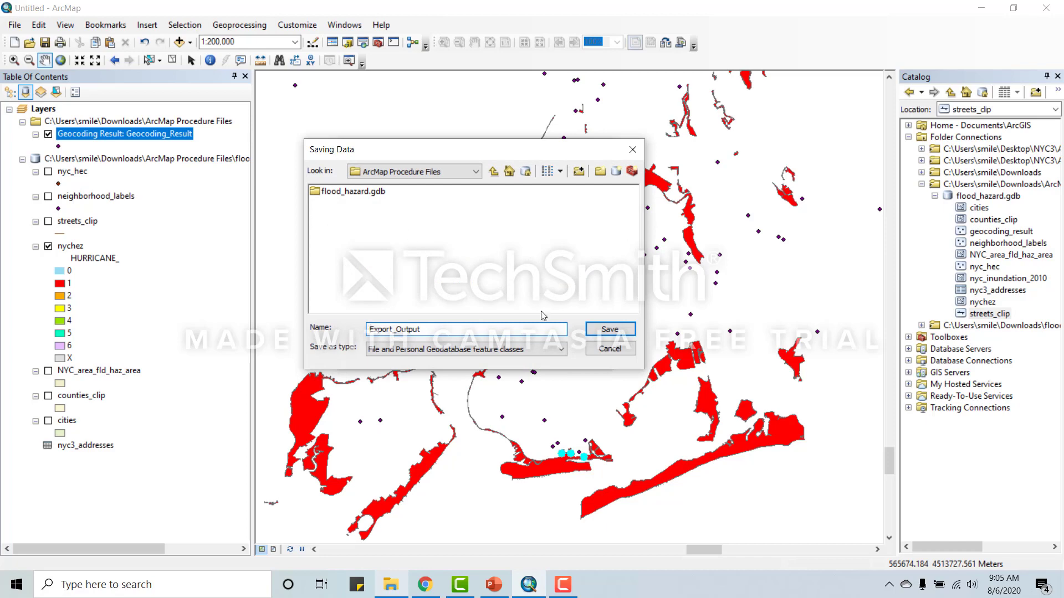
left_click(605, 352)
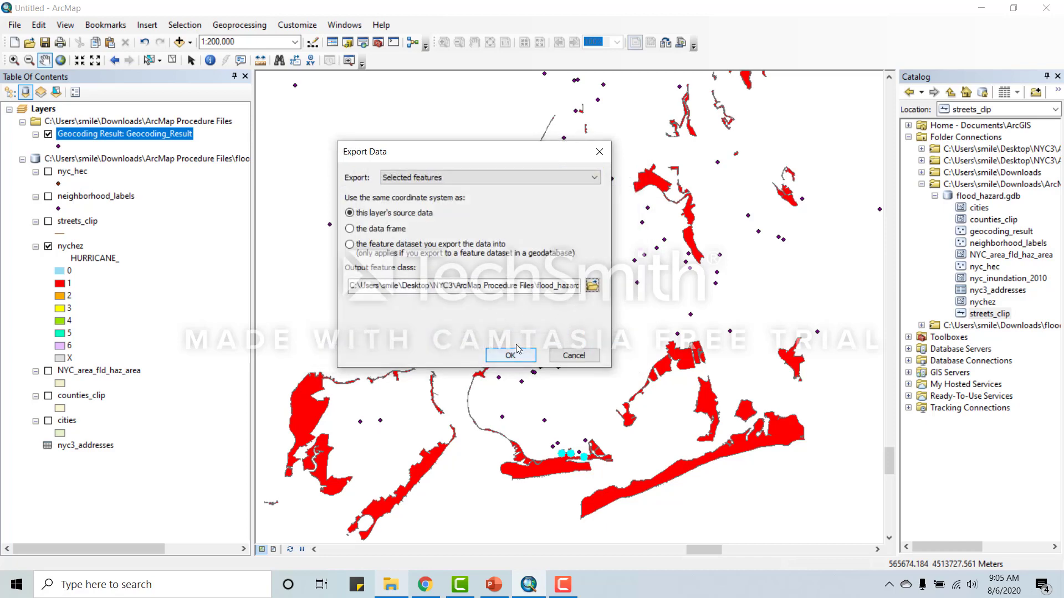
left_click(554, 285)
left_click_drag(537, 286, 644, 298)
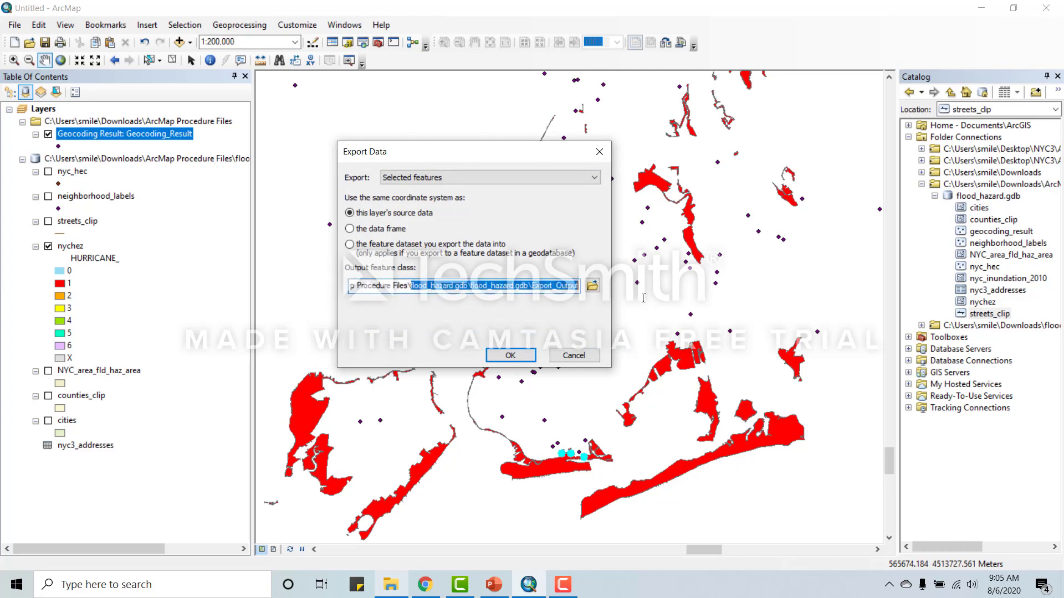
left_click(543, 285)
left_click_drag(533, 284, 597, 287)
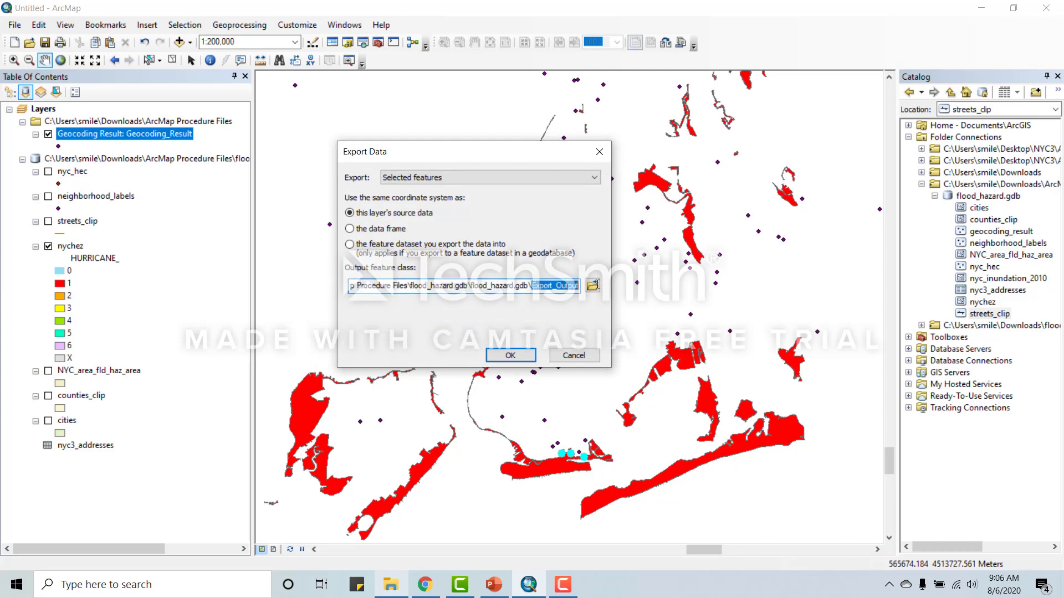
left_click(511, 355)
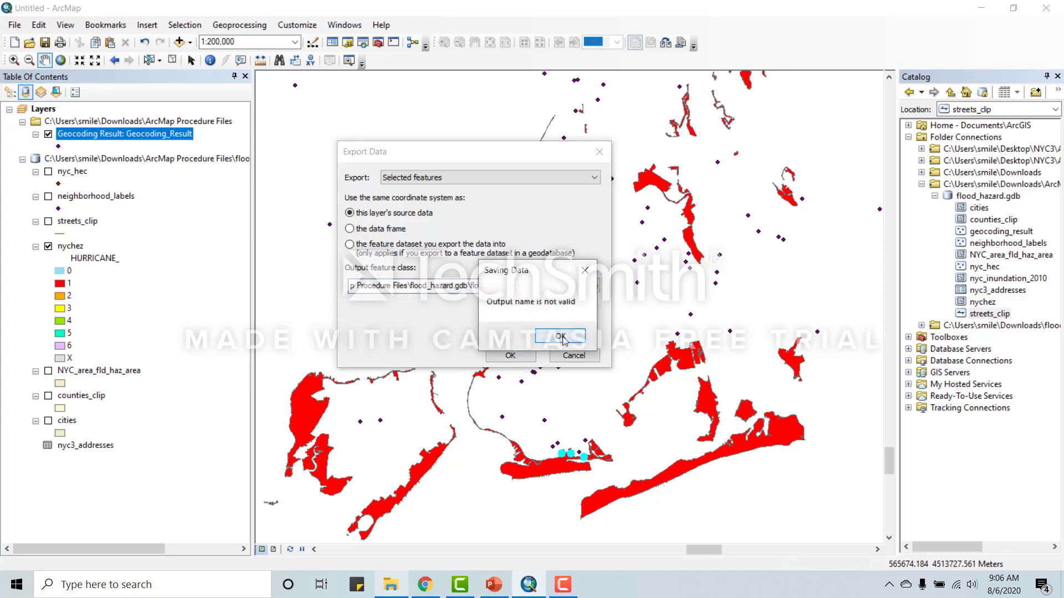
left_click(559, 336)
Set the output feature class to hez1_addresses inside the flood_hazard.gdb geodatabase in ArcMap Procedure Files
left_click(593, 286)
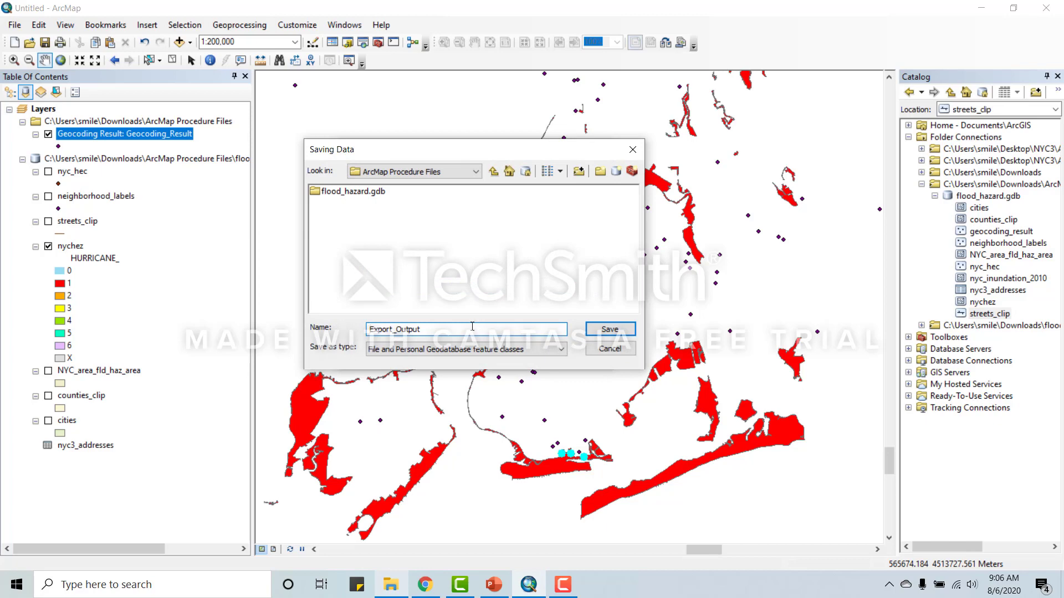
left_click_drag(472, 328, 221, 330)
double_click(358, 194)
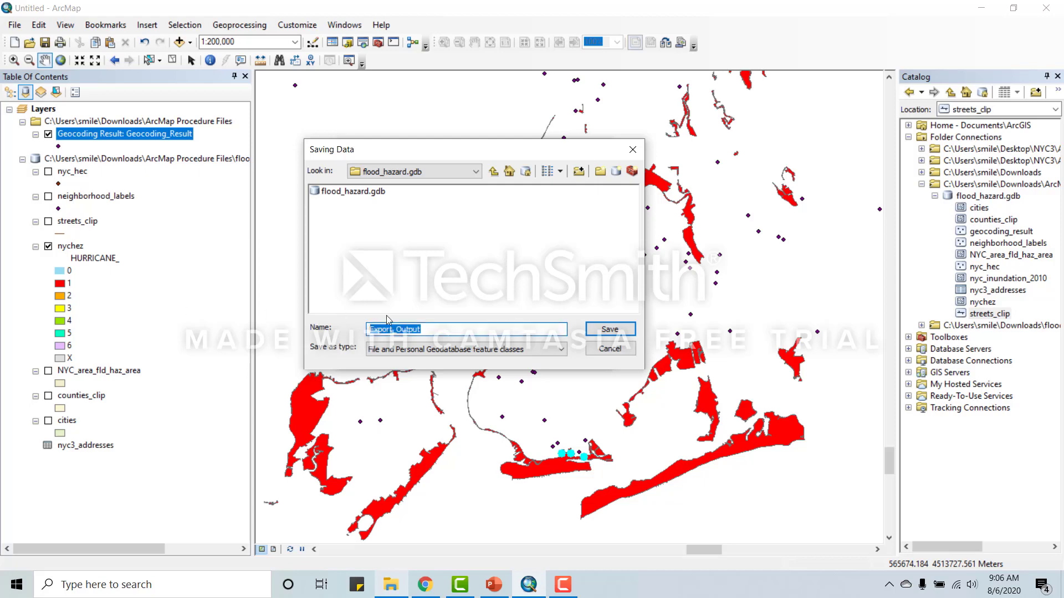
type("hez1_addresses")
left_click(610, 329)
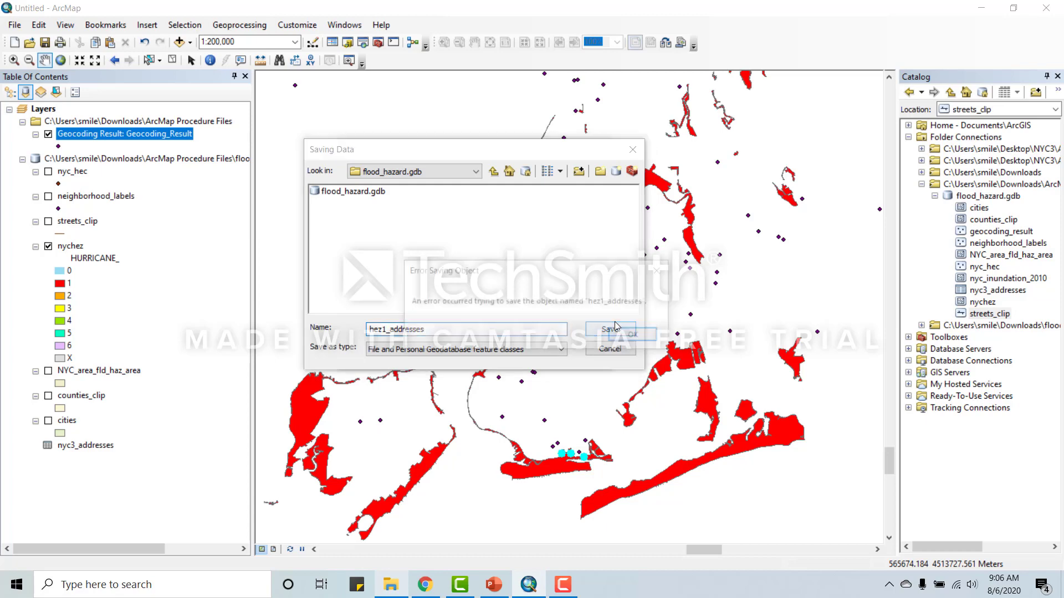
left_click(635, 332)
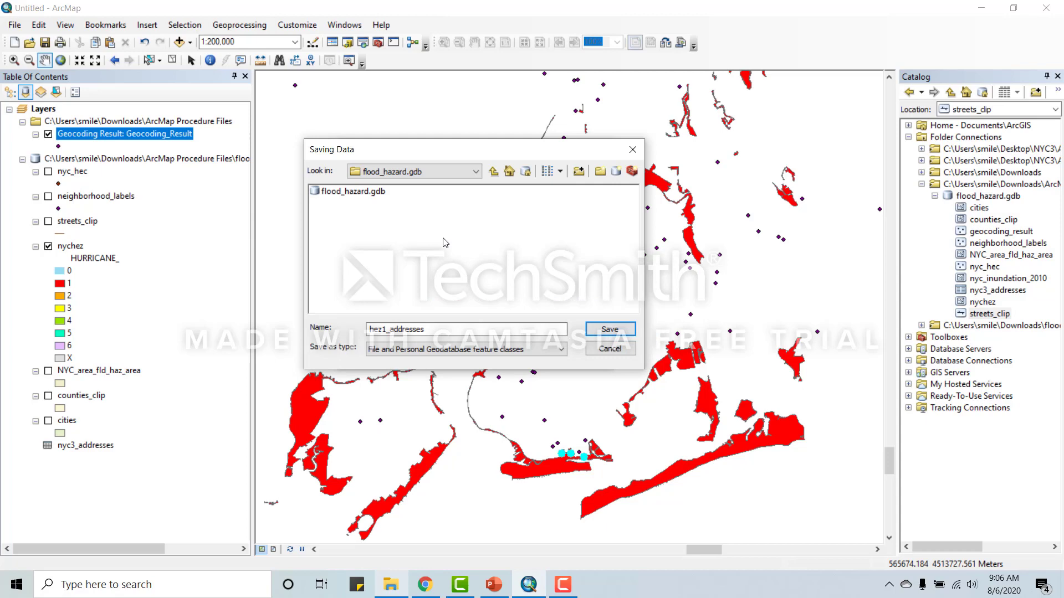
double_click(353, 192)
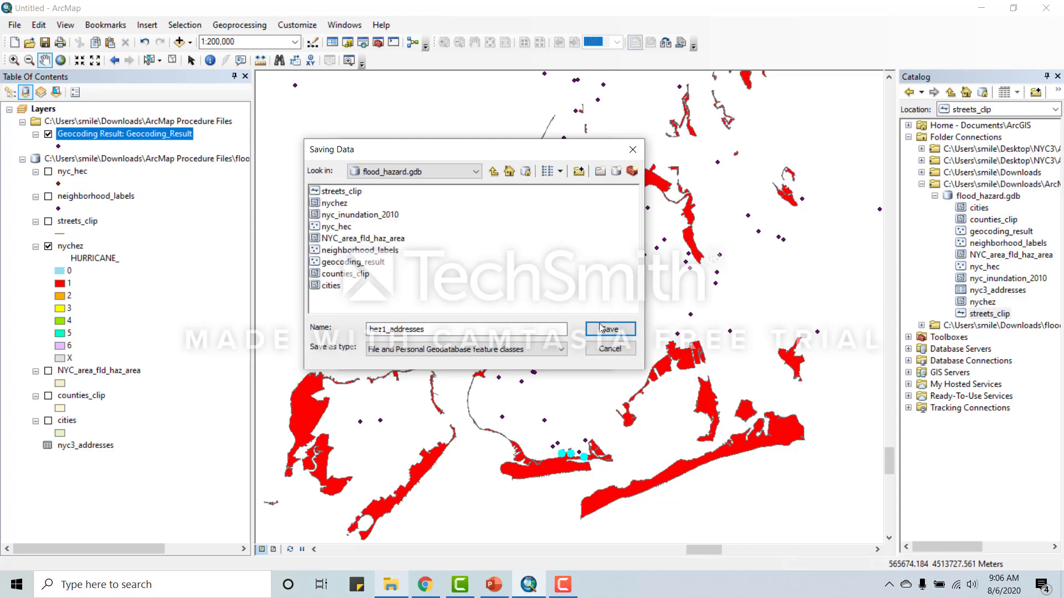
left_click(493, 171)
double_click(352, 193)
left_click(603, 331)
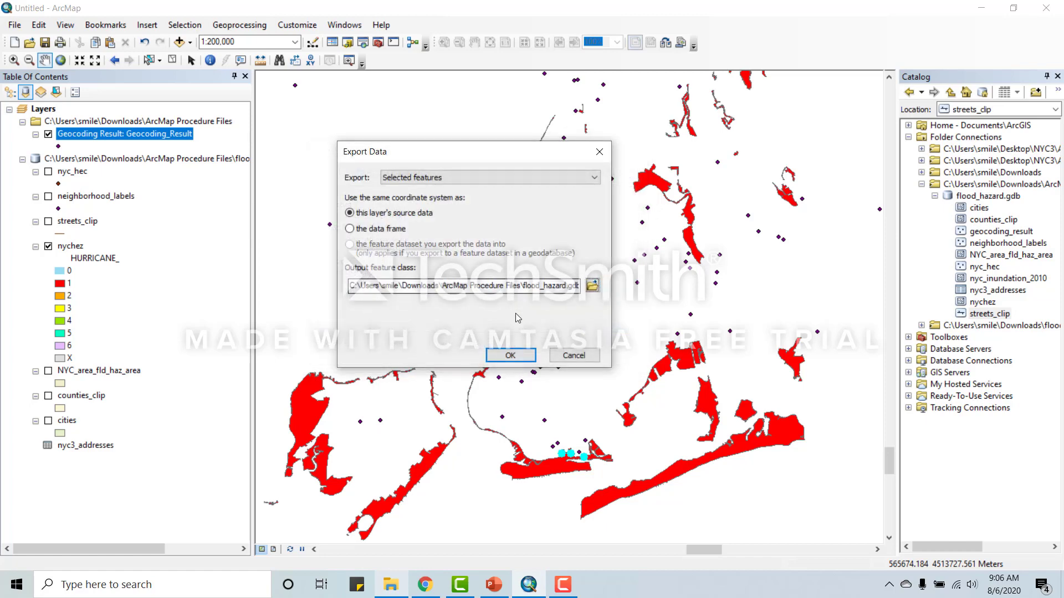
Recheck the name and save location of the hez1_addresses output inside the flood_hazard.gdb geodatabase
left_click(592, 285)
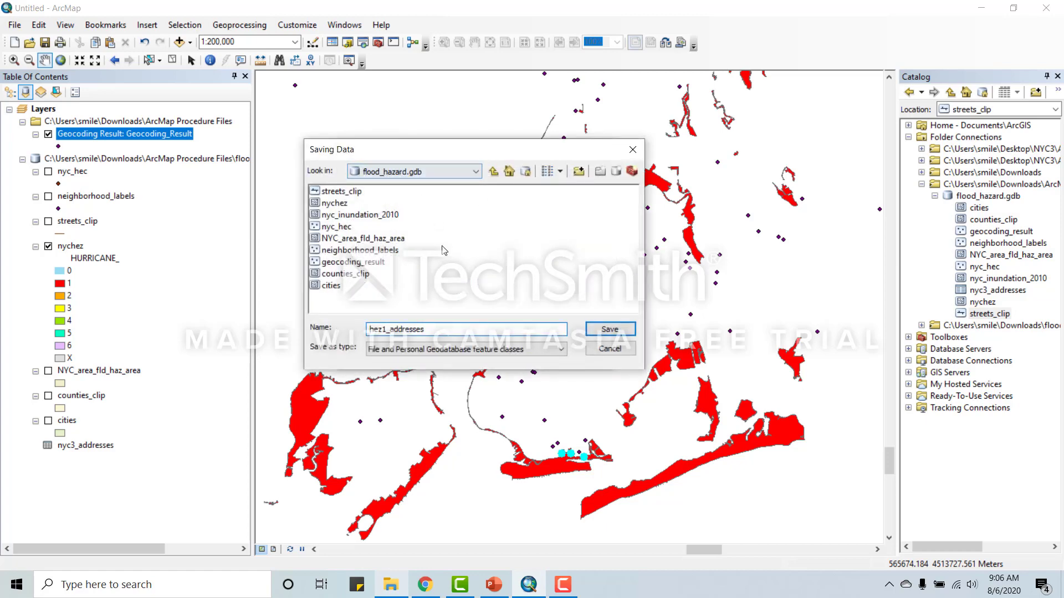
left_click(493, 172)
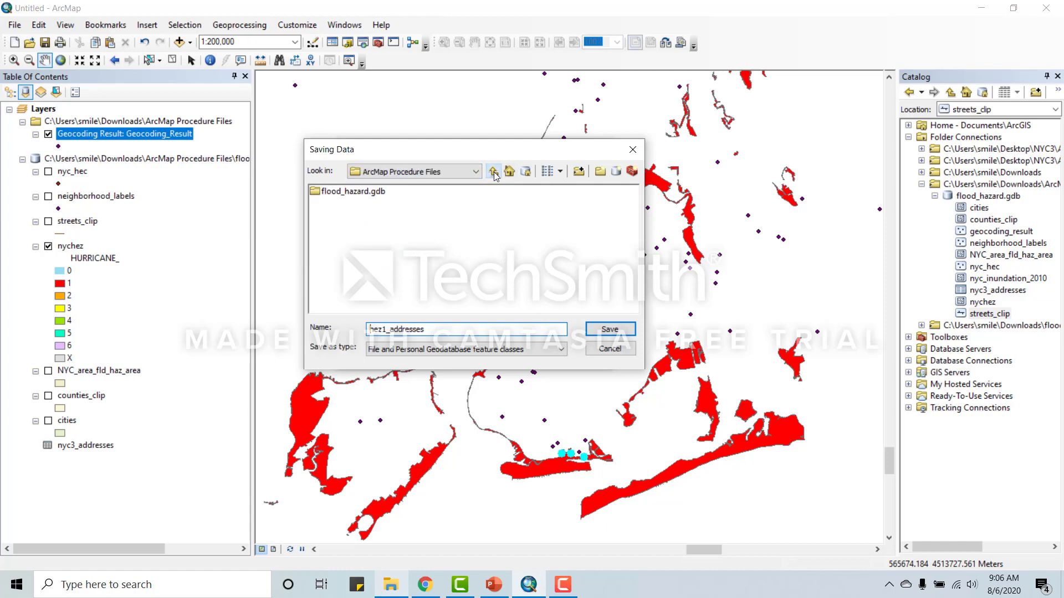
double_click(348, 192)
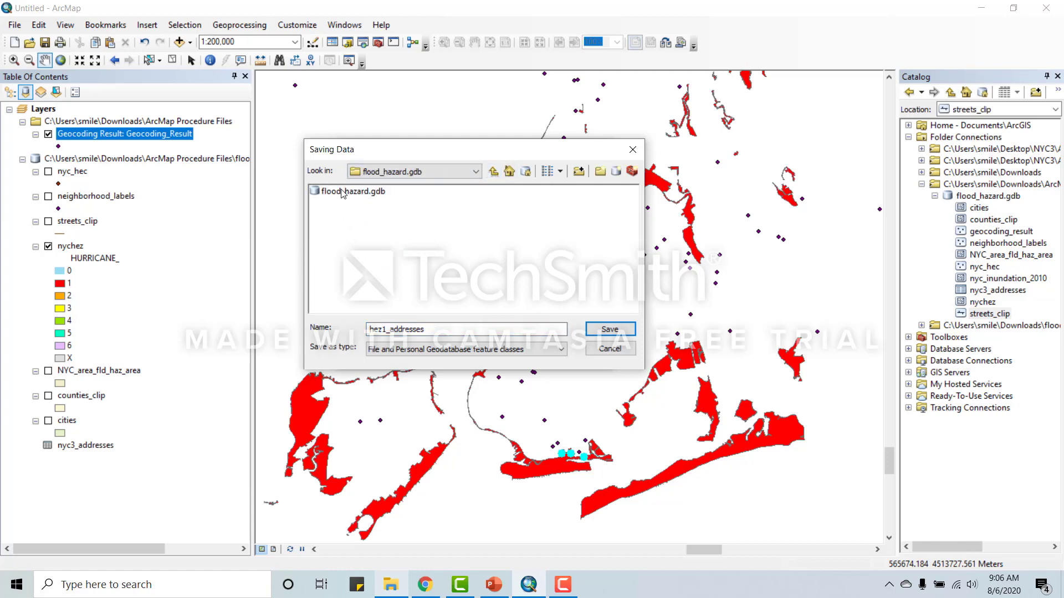
left_click(440, 328)
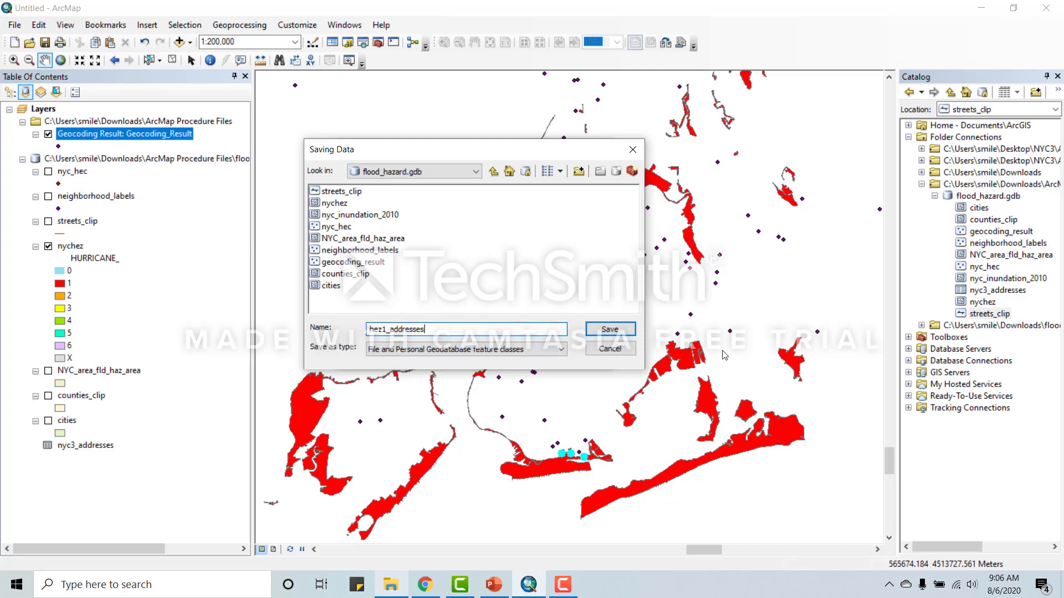
left_click(620, 331)
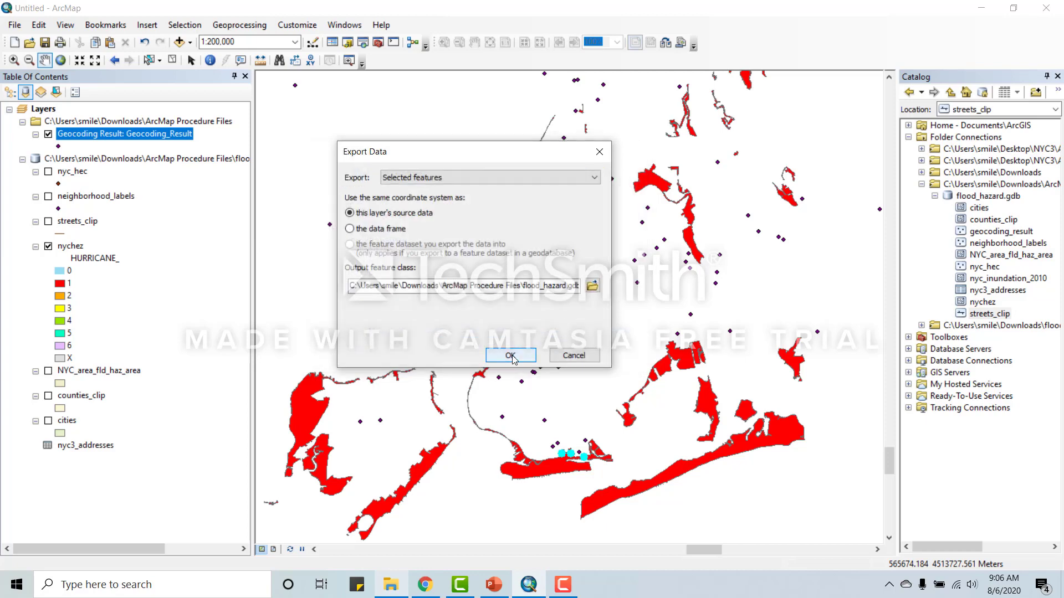
Run the export with hez1_addresses added to the map as a layer, and hide the Geocoding_Result layer
left_click(510, 357)
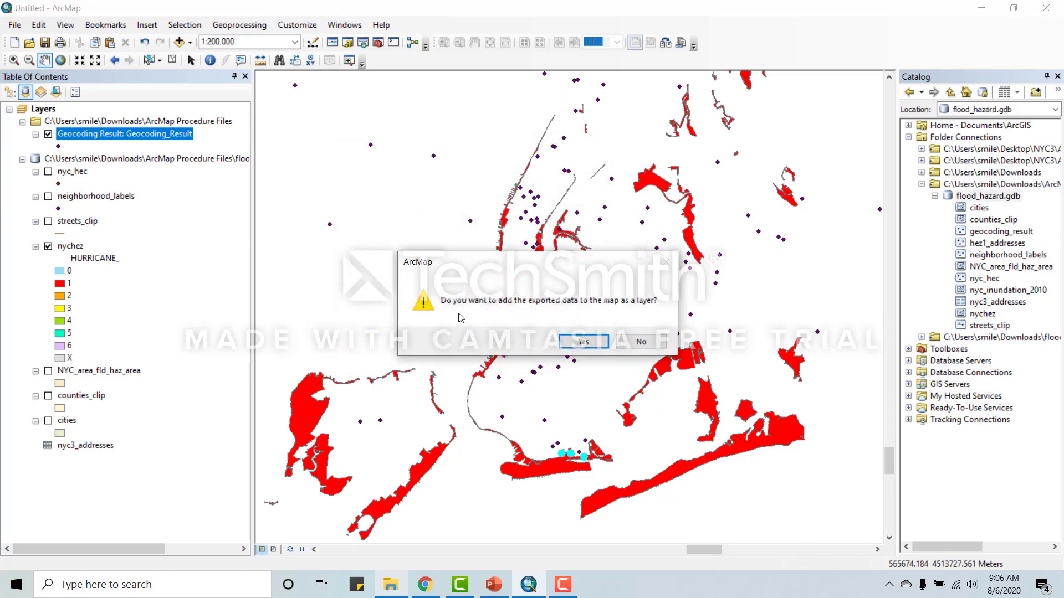
left_click(596, 347)
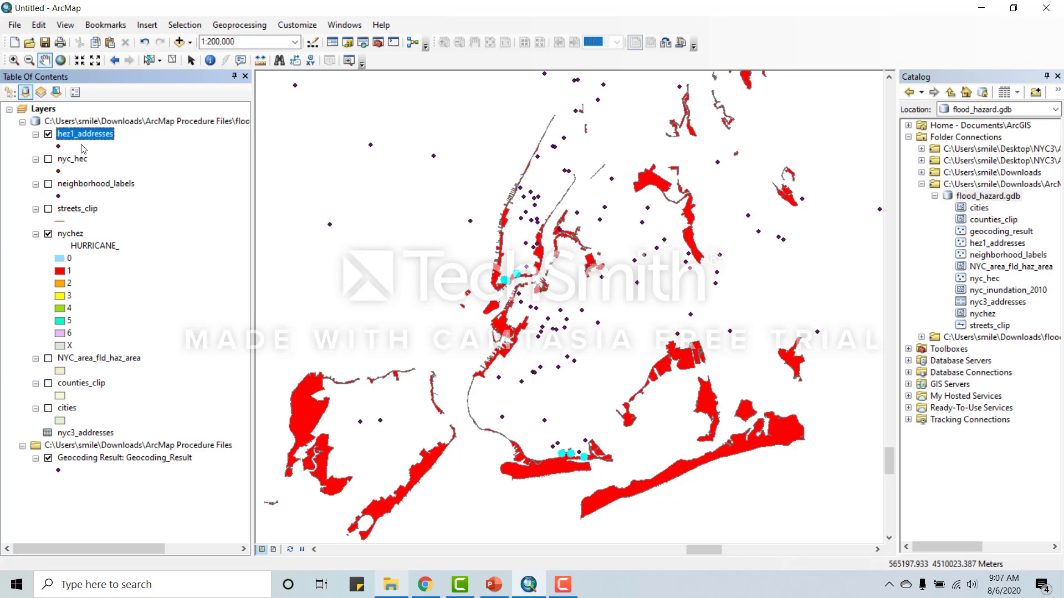
left_click(49, 459)
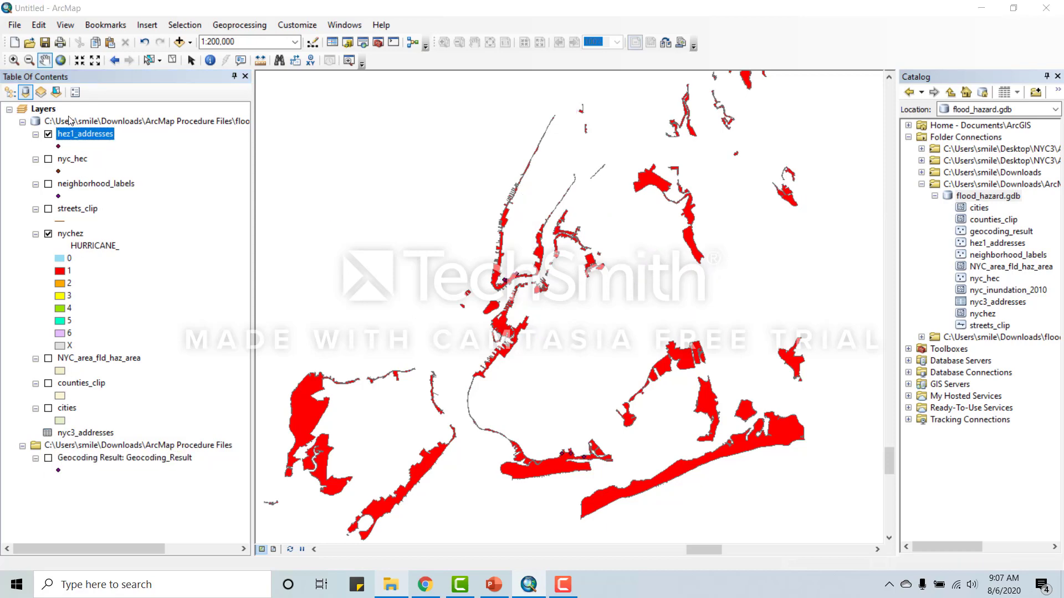
Symbolize the hez1_addresses points with the green Triangle 2 marker and inspect them on the map
left_click(76, 135)
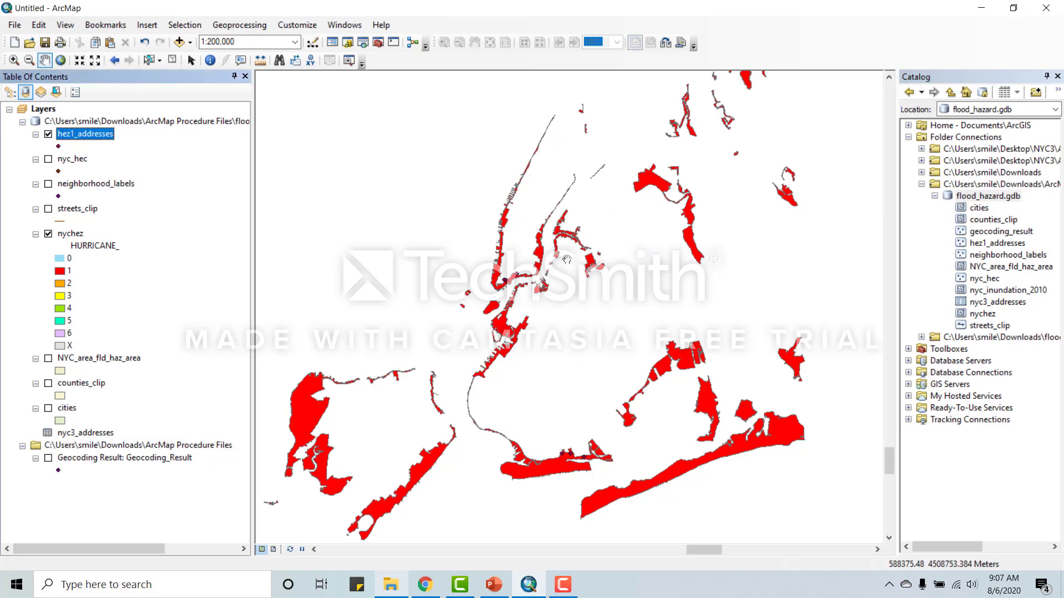
scroll(510, 294, "up", 5)
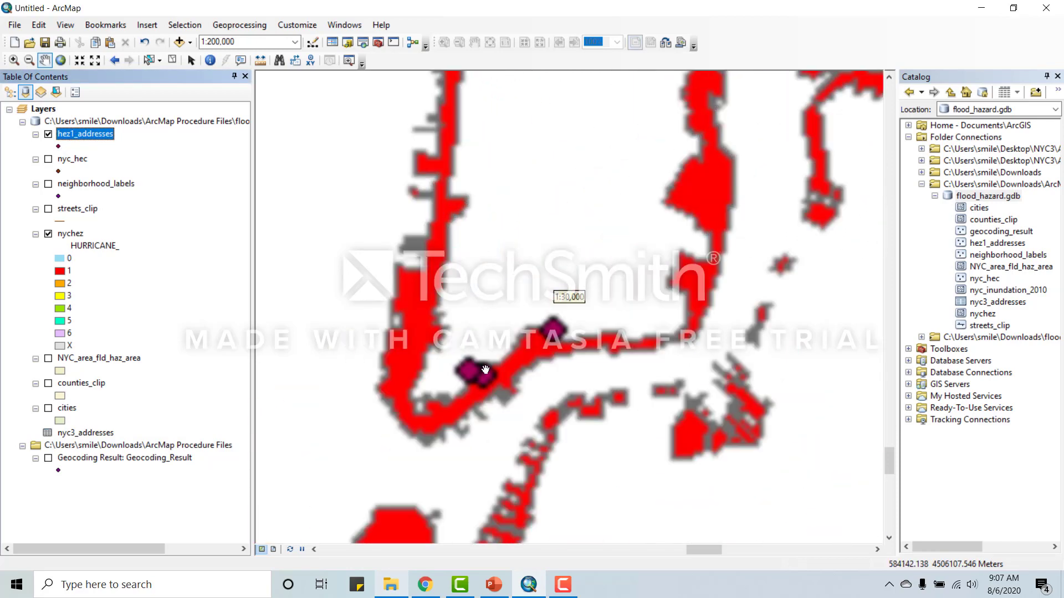
scroll(486, 374, "up", 2)
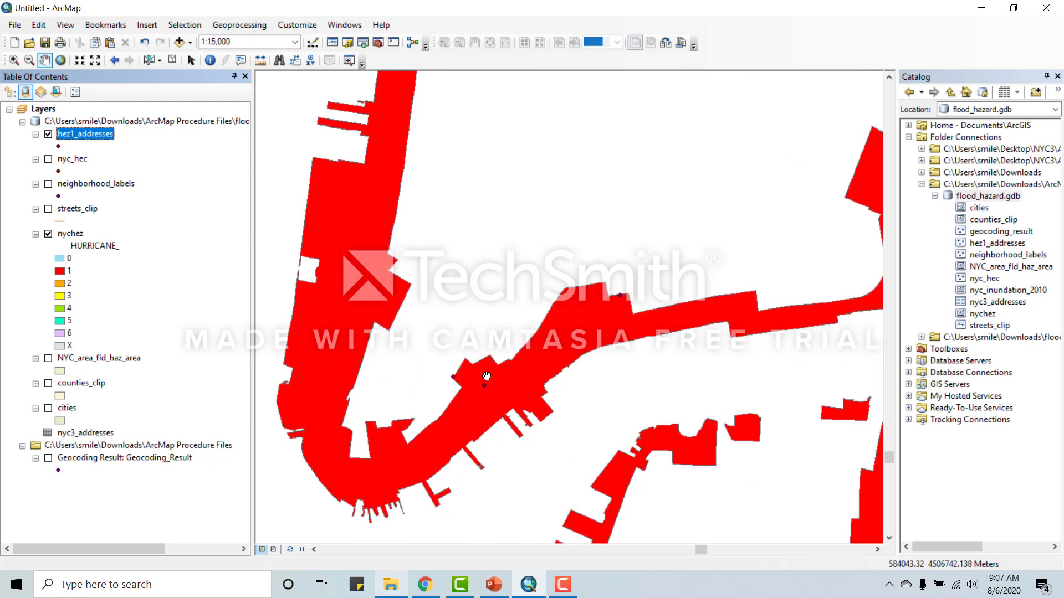
scroll(487, 376, "down", 5)
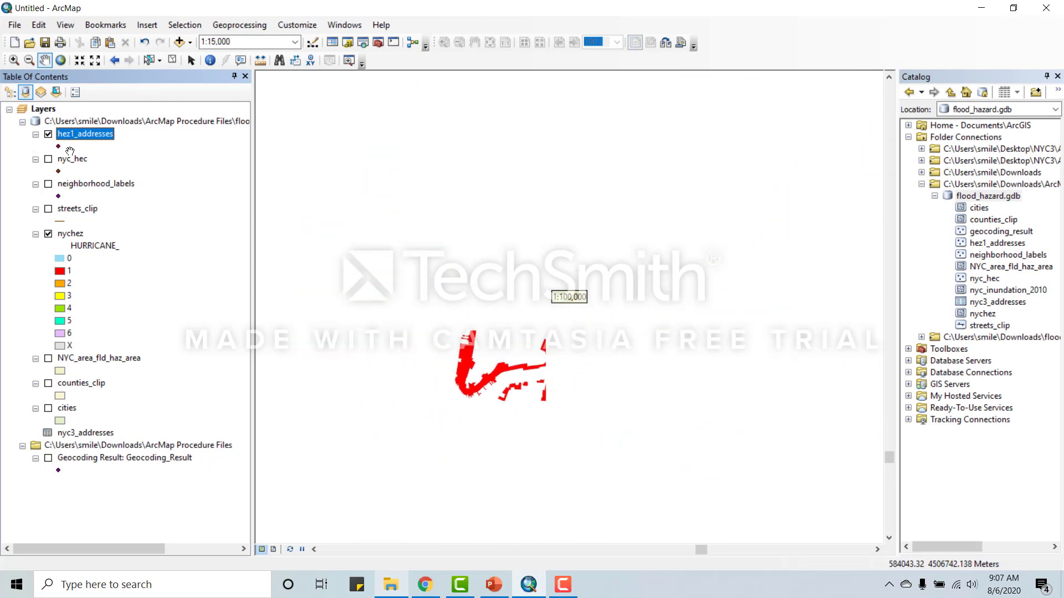
left_click(59, 146)
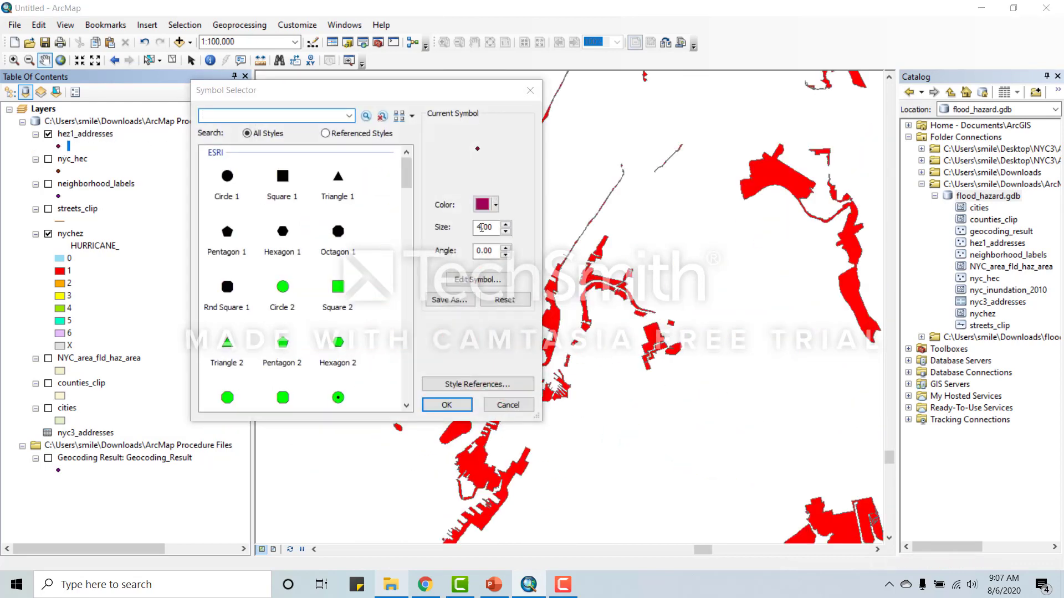
left_click(505, 225)
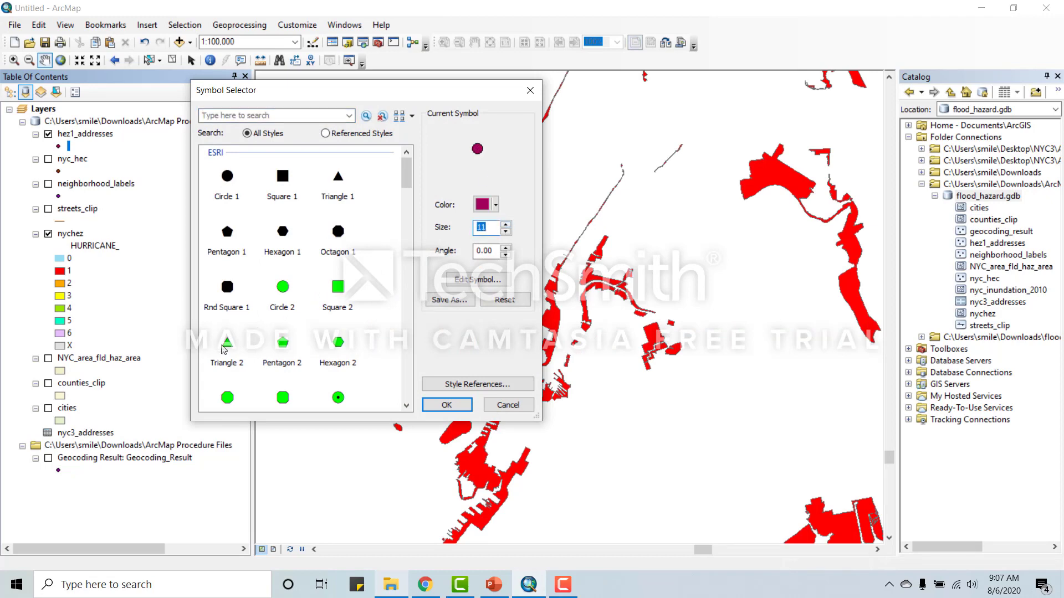
left_click(226, 346)
left_click(446, 405)
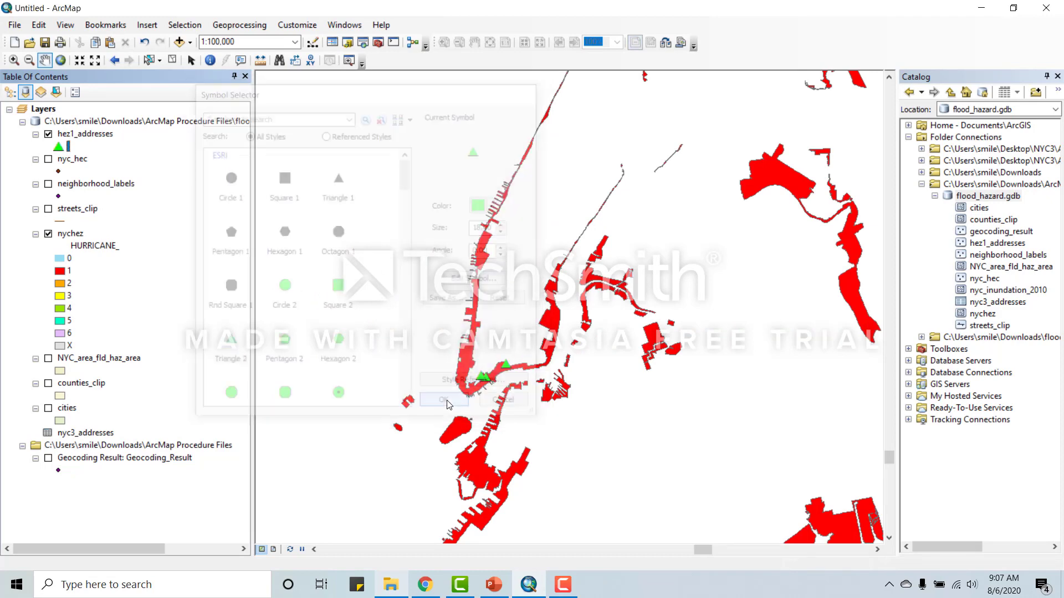
scroll(504, 378, "up", 3)
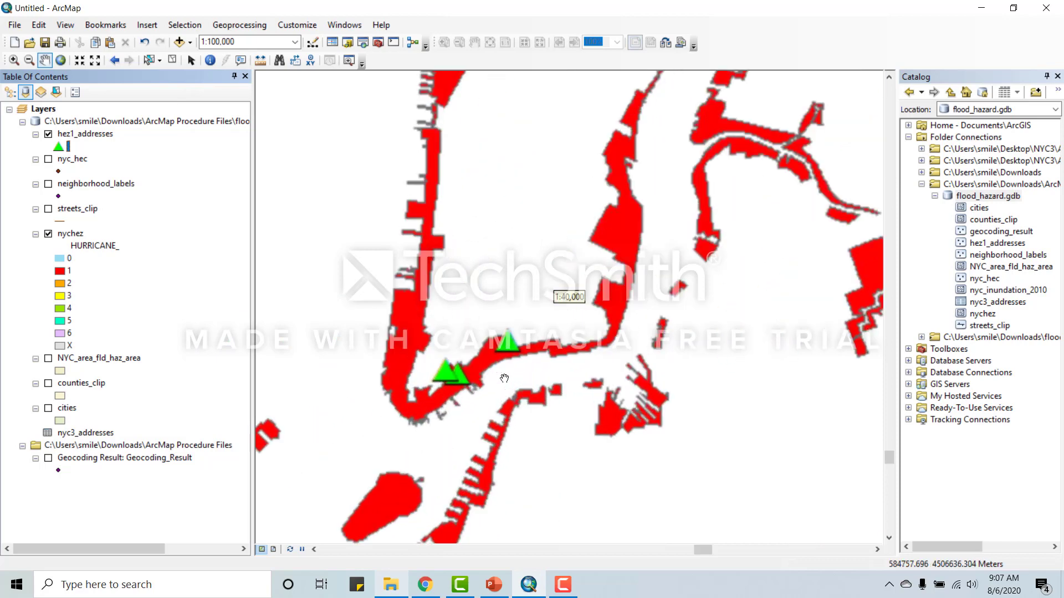
scroll(504, 379, "down", 2)
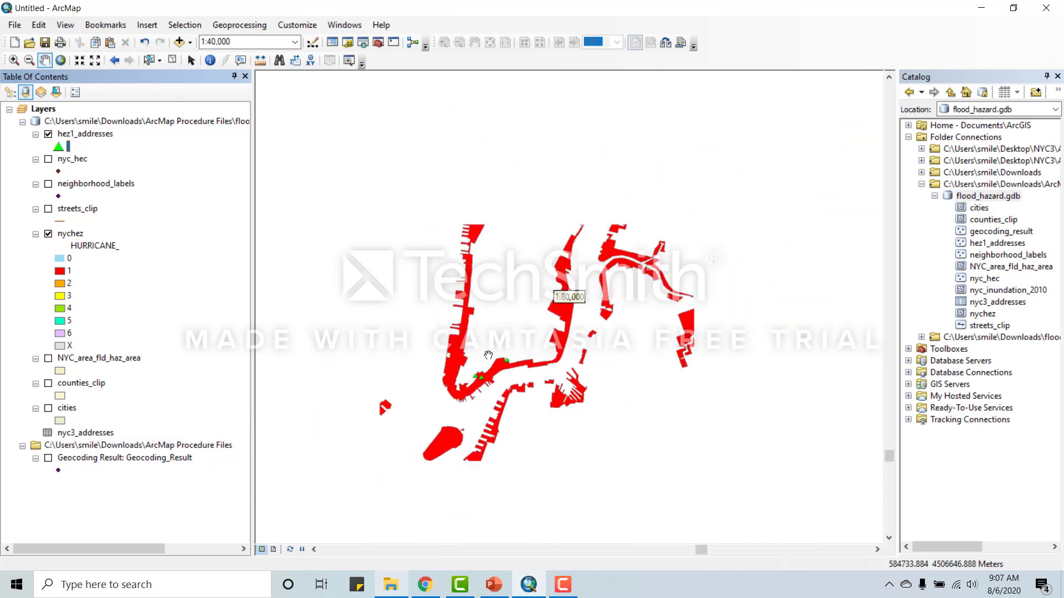
Open the Table To Excel tool from the Excel toolset of the Conversion Tools
scroll(443, 324, "down", 3)
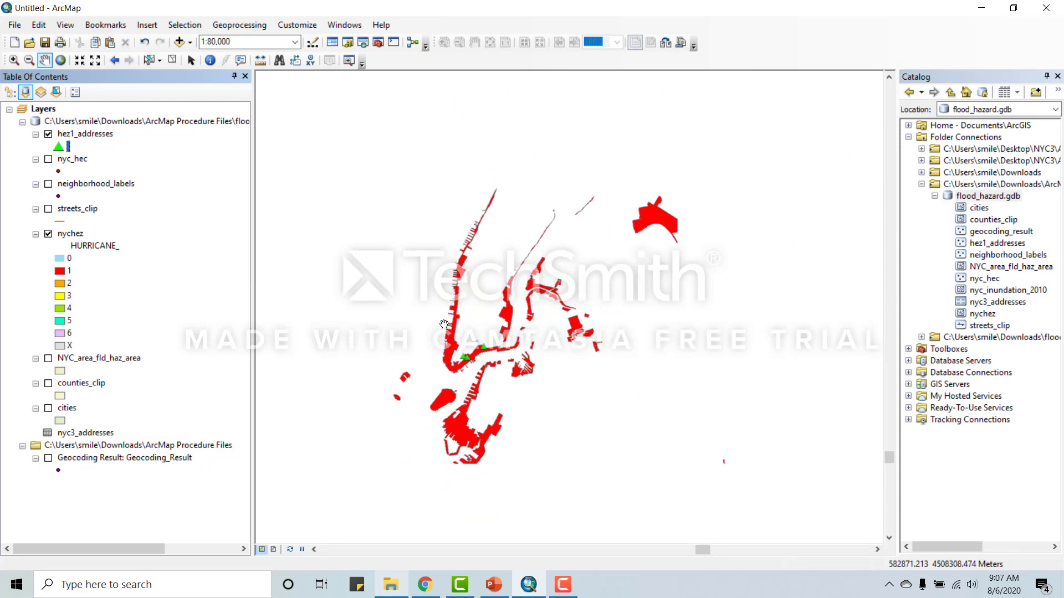
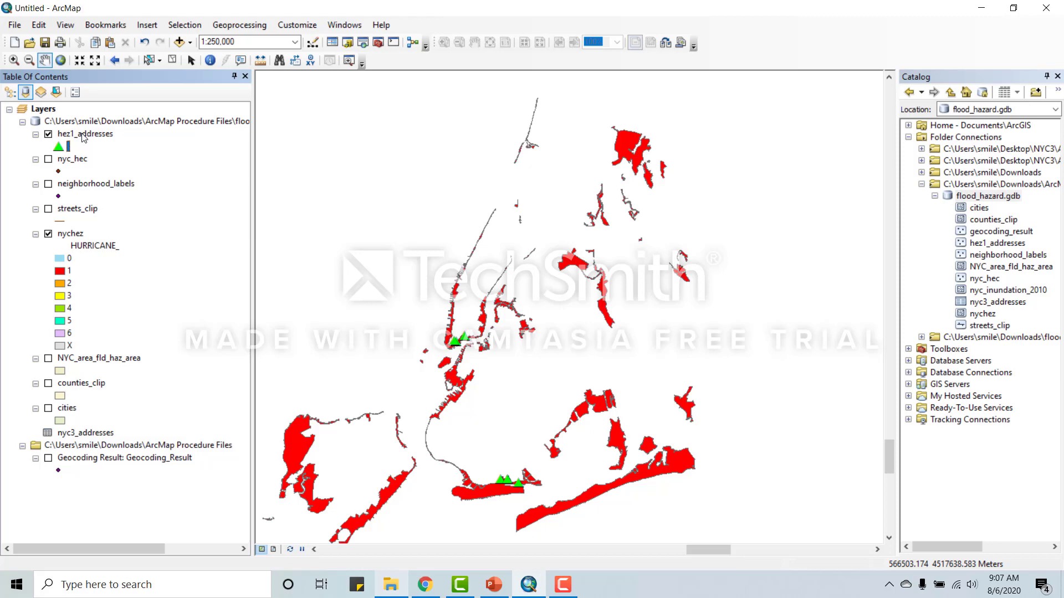
left_click(83, 136)
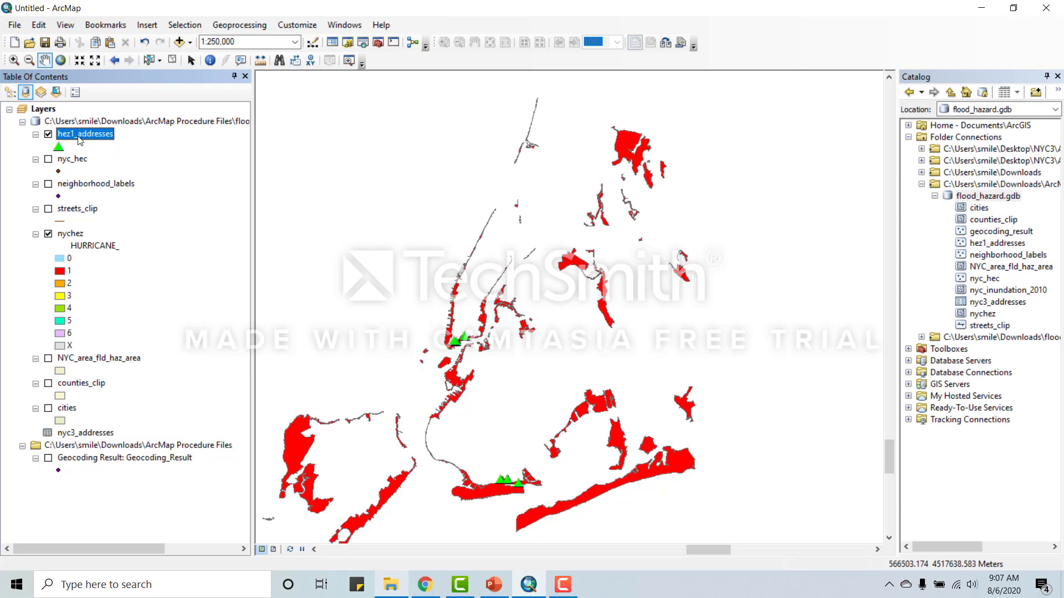
left_click(377, 43)
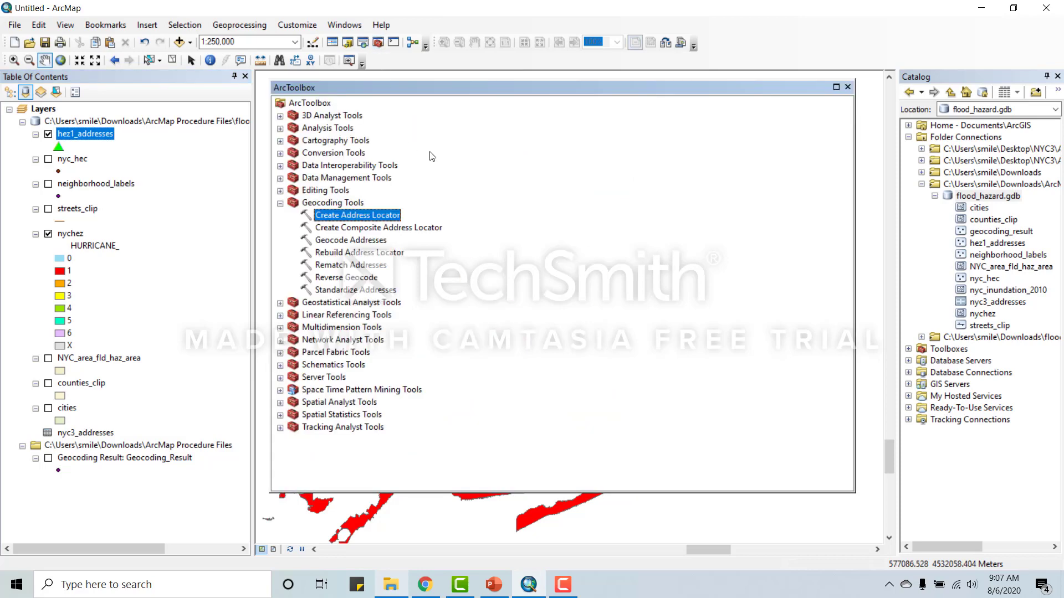
left_click(280, 203)
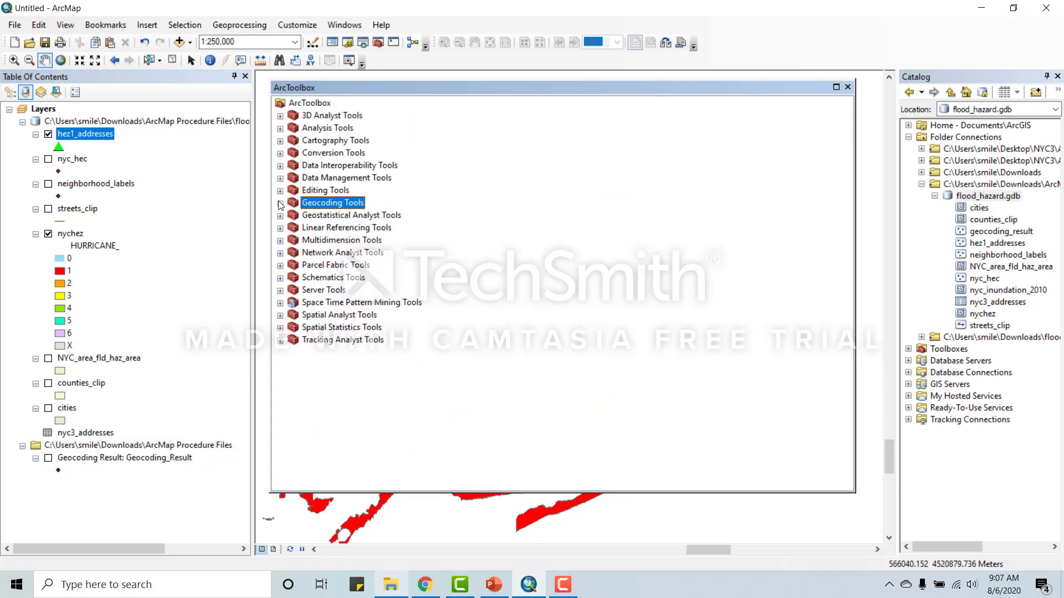
left_click(280, 154)
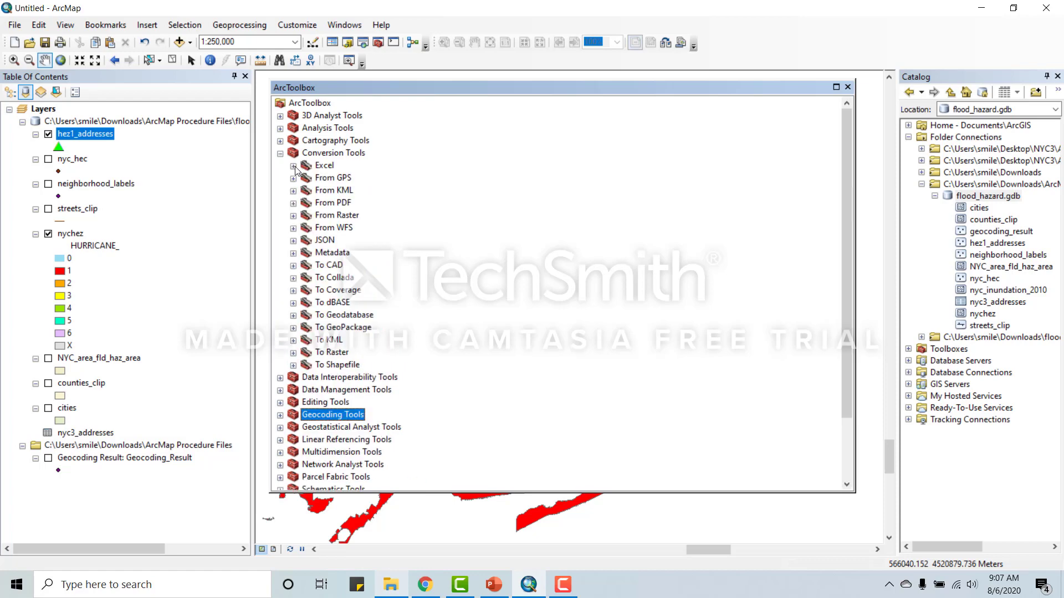
left_click(293, 166)
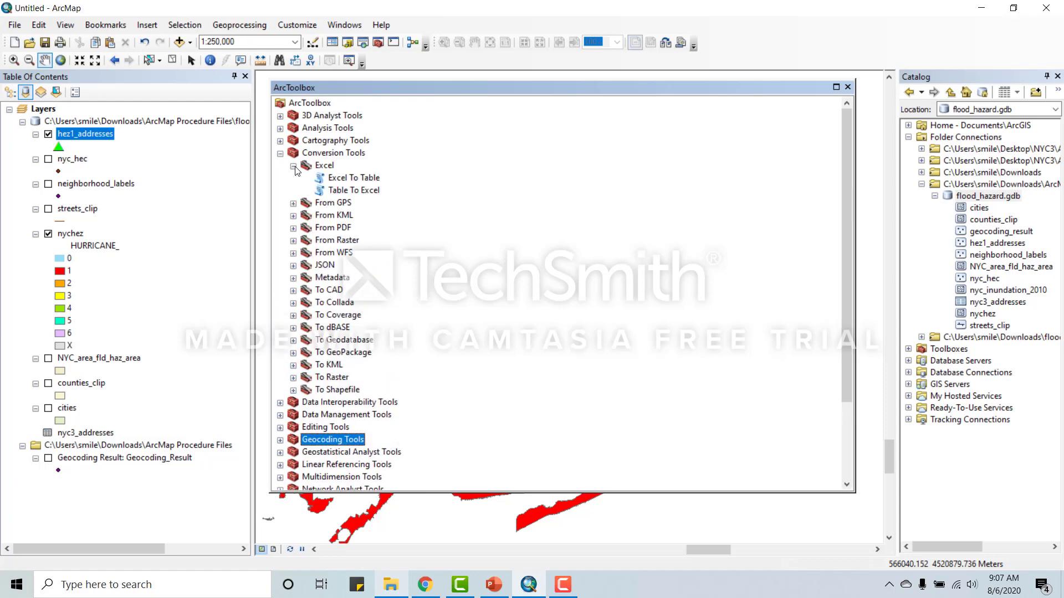
left_click(339, 191)
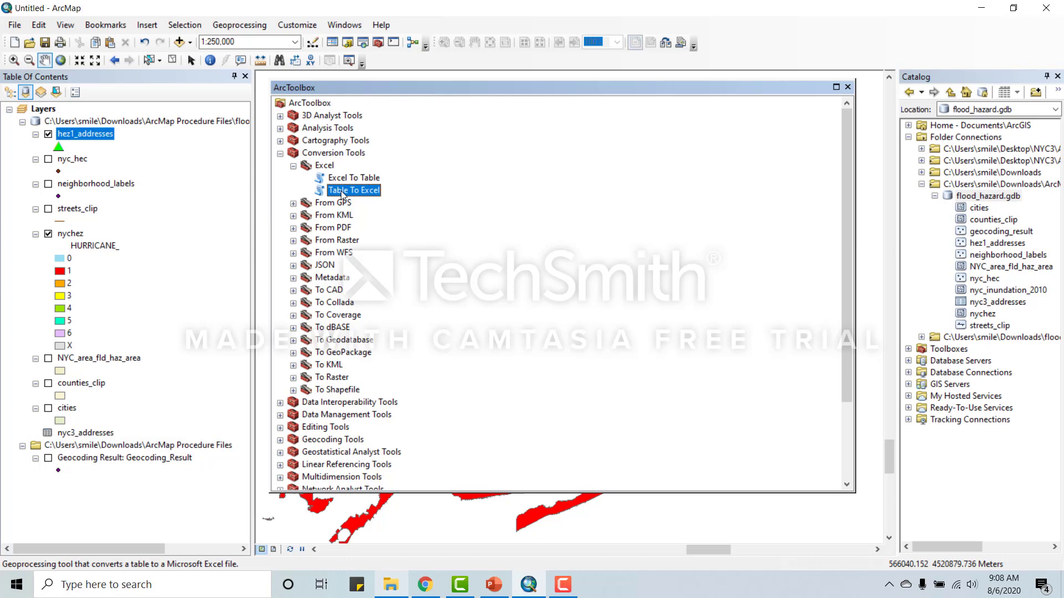
double_click(341, 191)
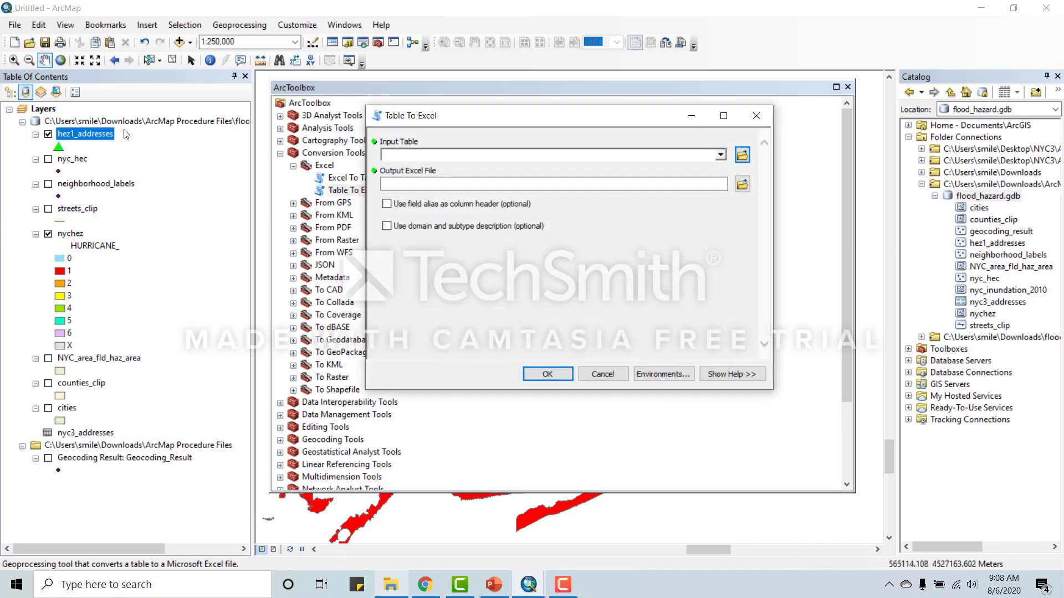
Export the hez1_addresses table to an Excel file named hez1_table on the Desktop and close the toolbox
left_click(721, 155)
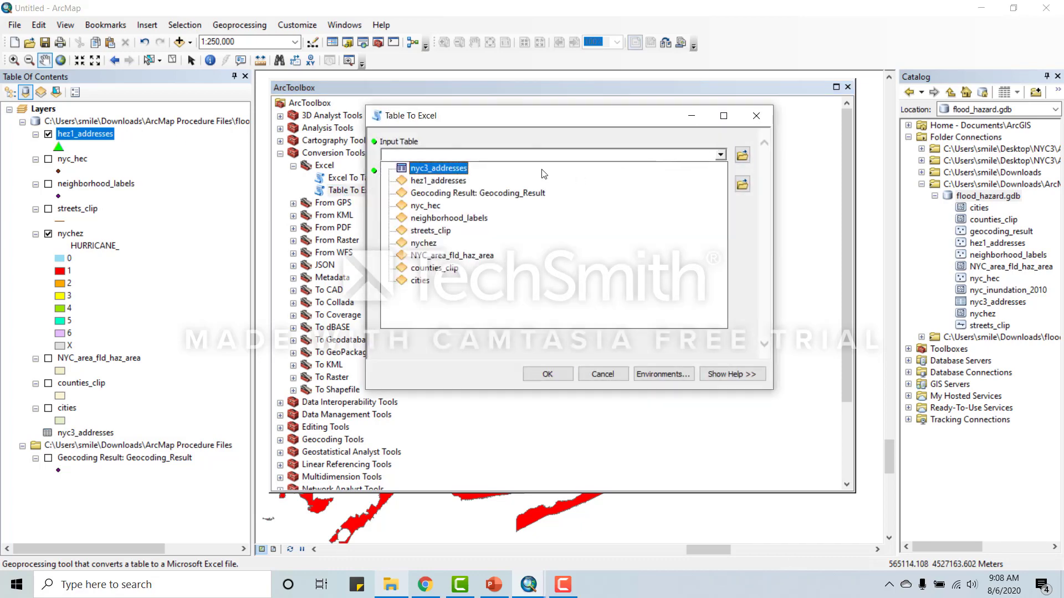
left_click(437, 181)
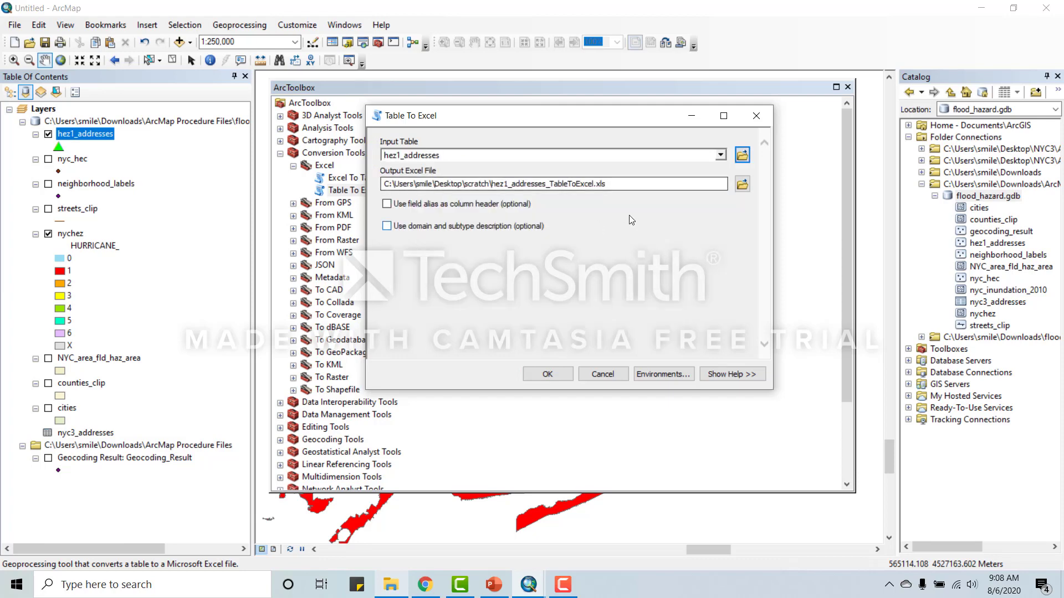
left_click(742, 184)
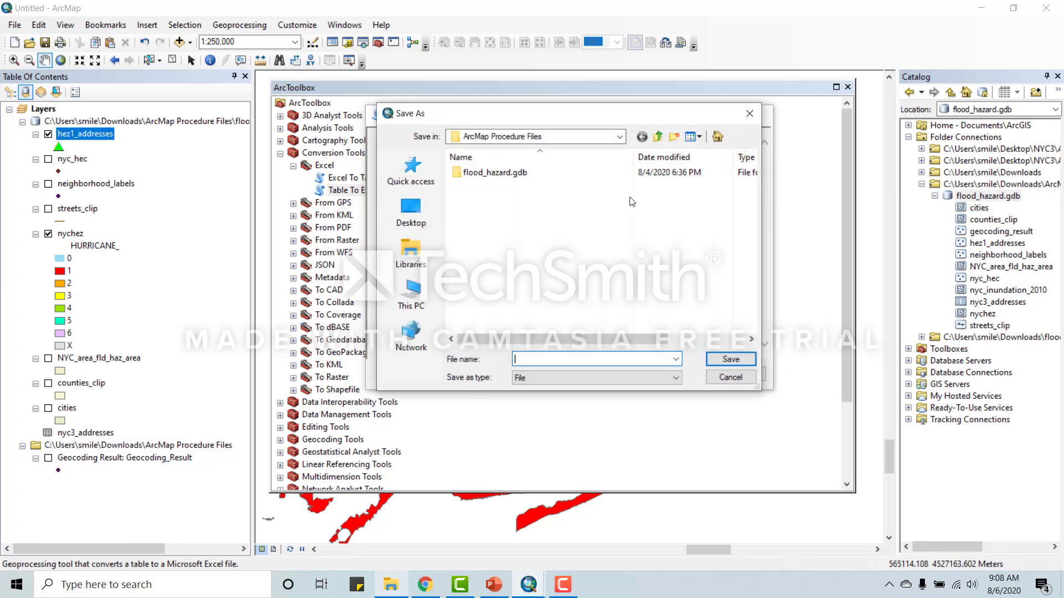
left_click(405, 207)
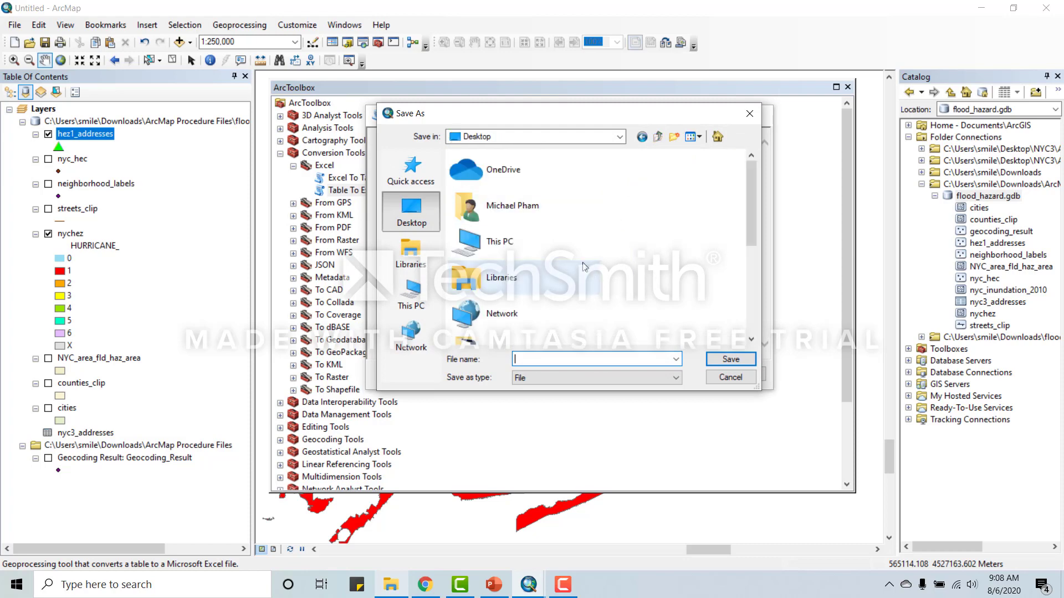
scroll(596, 249, "down", 3)
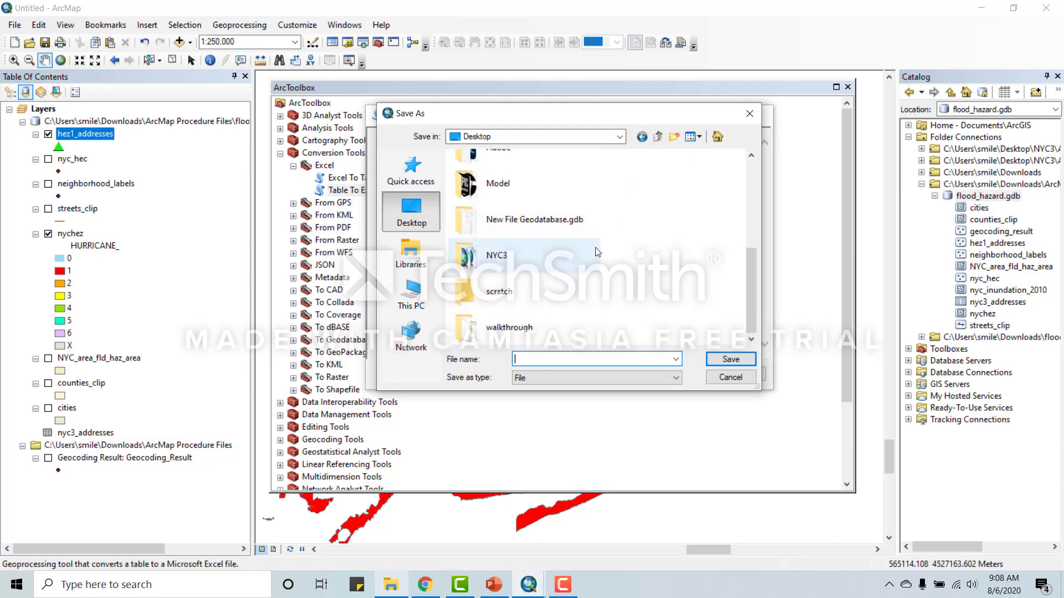
scroll(596, 251, "up", 3)
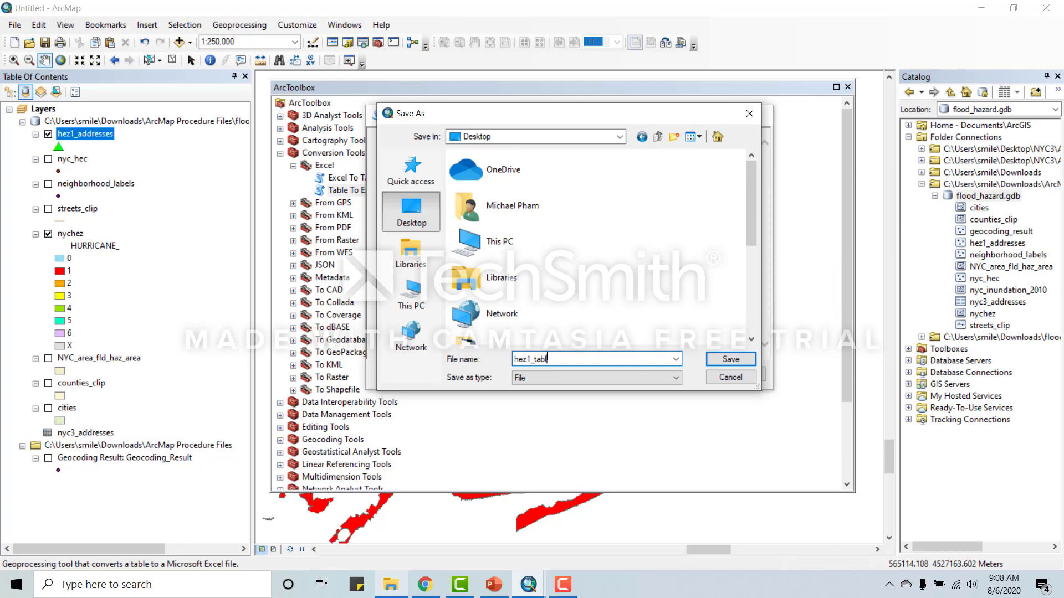
left_click(730, 360)
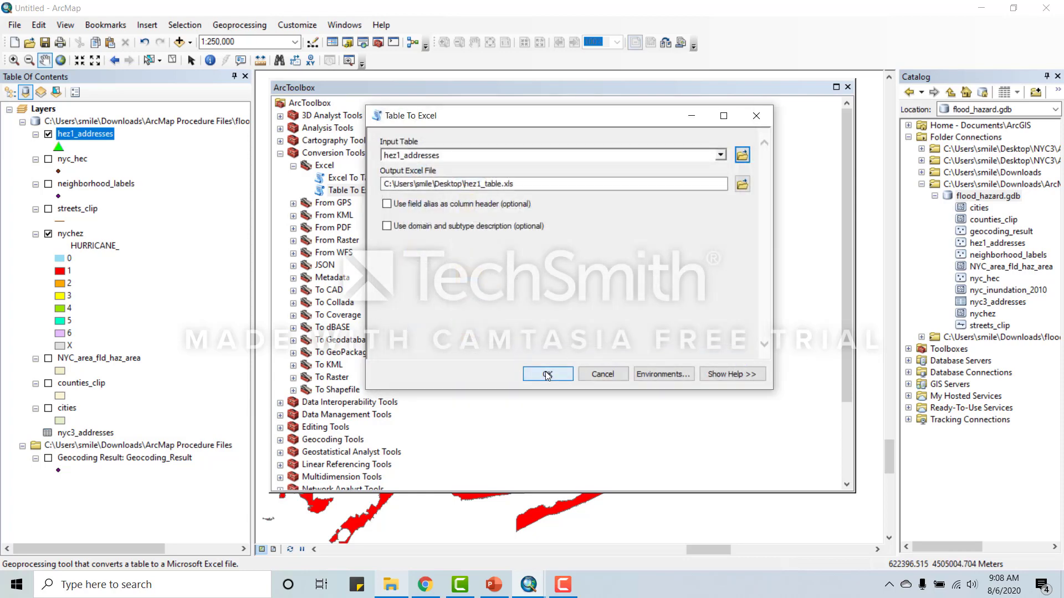
left_click(547, 375)
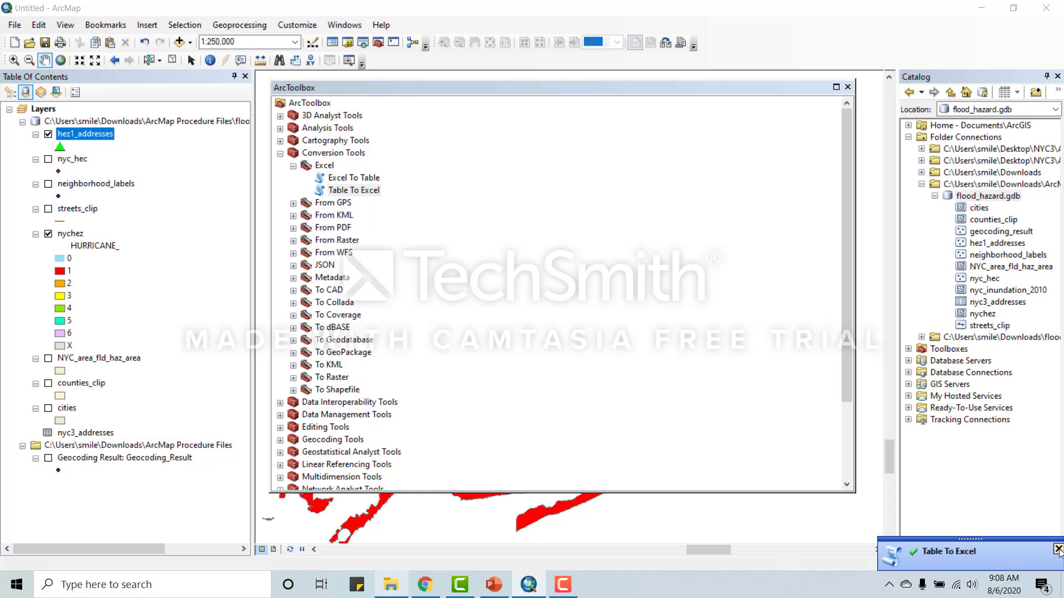
left_click(1058, 549)
left_click(848, 88)
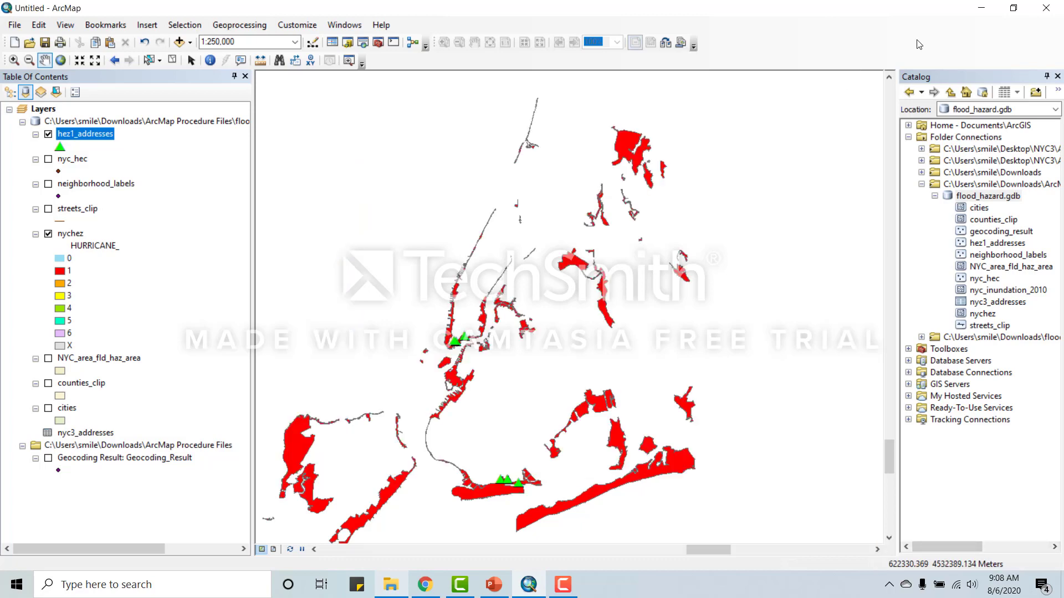
Switch to the desktop, open the hez1_table workbook in Excel and widen the Status column
left_click(982, 9)
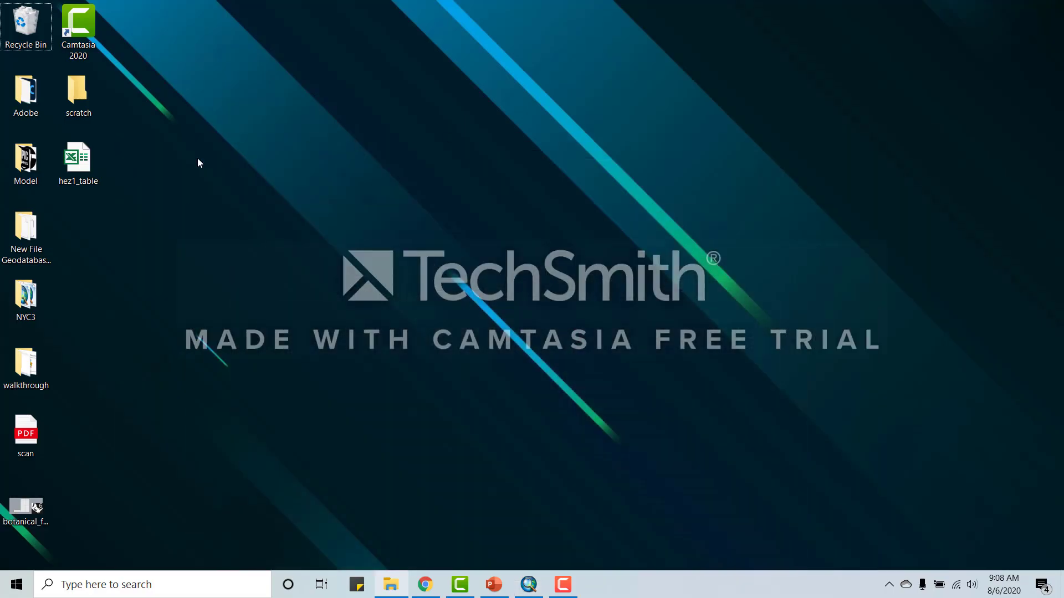
double_click(81, 162)
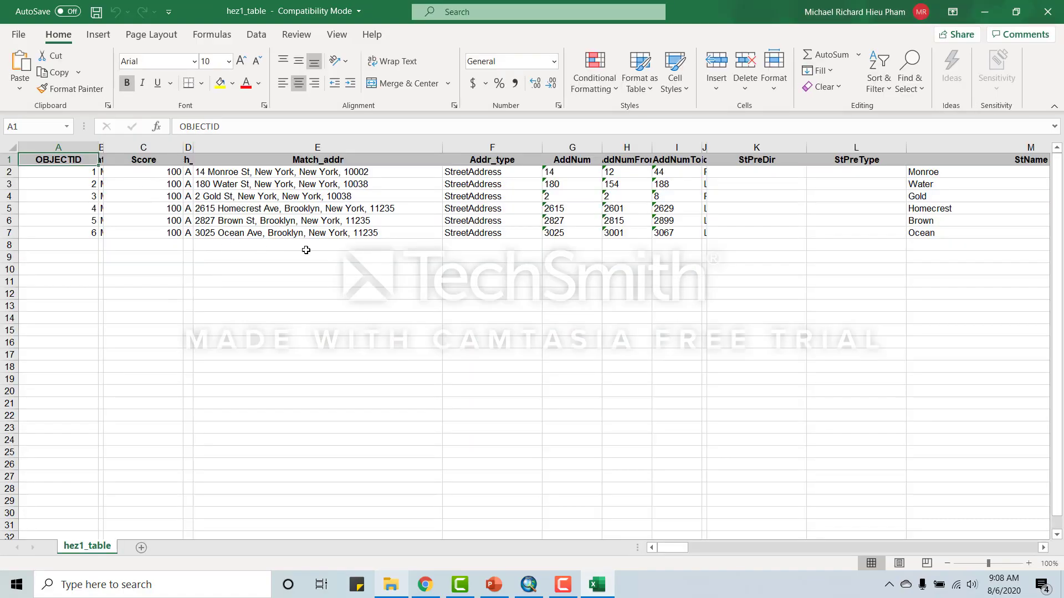
left_click_drag(103, 148, 169, 158)
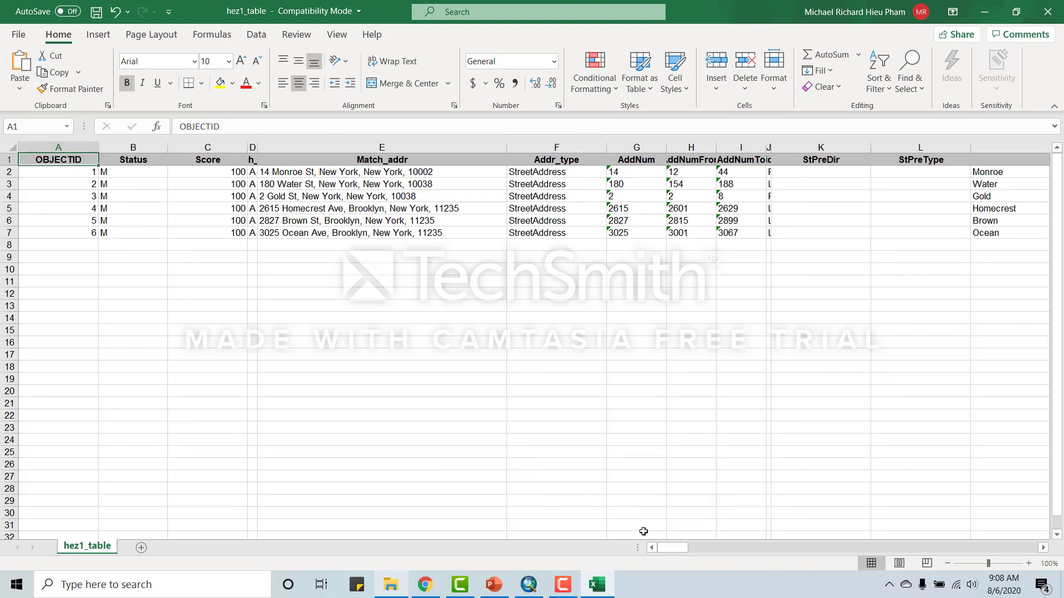
Examine the exported address columns, including the Suffix column, and return to ArcMap
left_click_drag(669, 547, 942, 536)
left_click(156, 147)
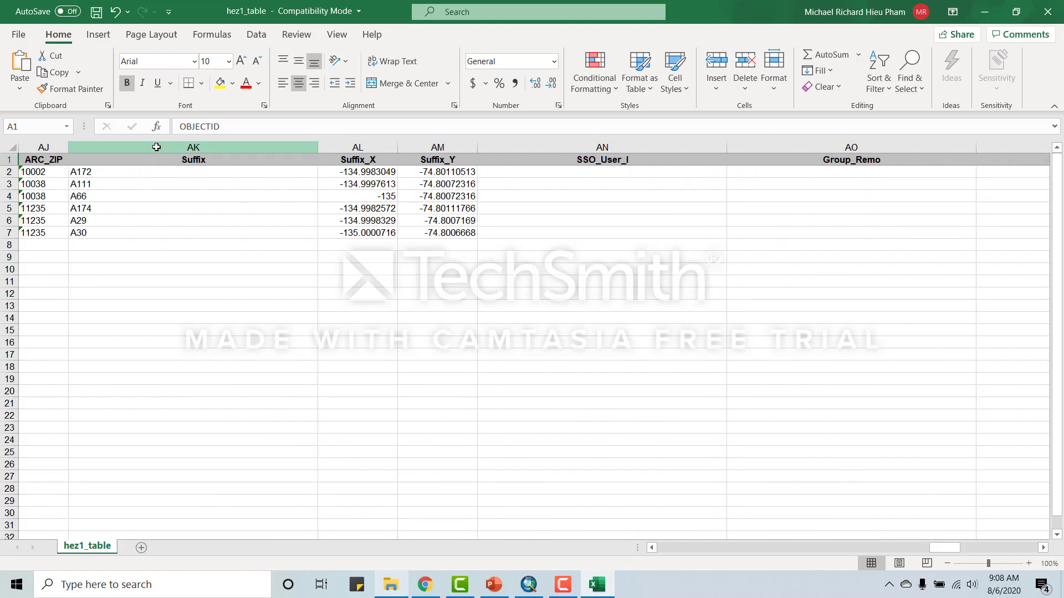
left_click(151, 148)
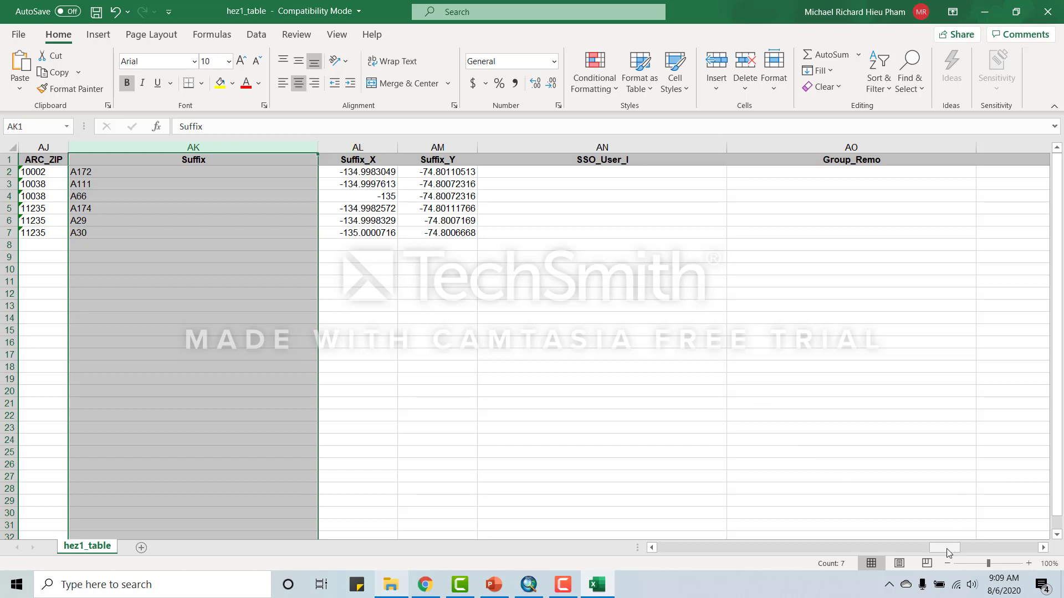
left_click_drag(949, 552, 414, 185)
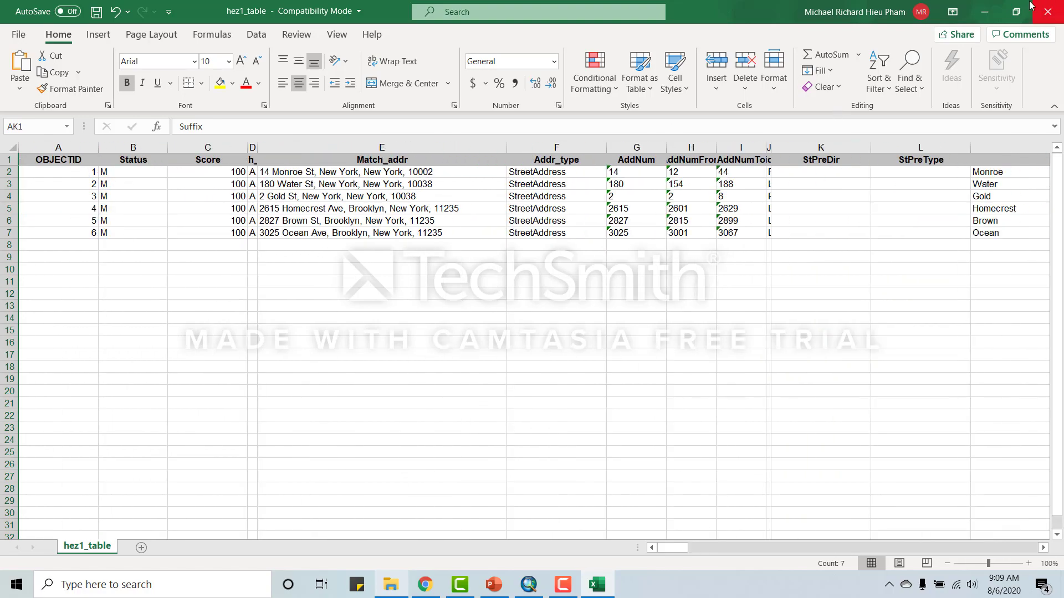
left_click(983, 11)
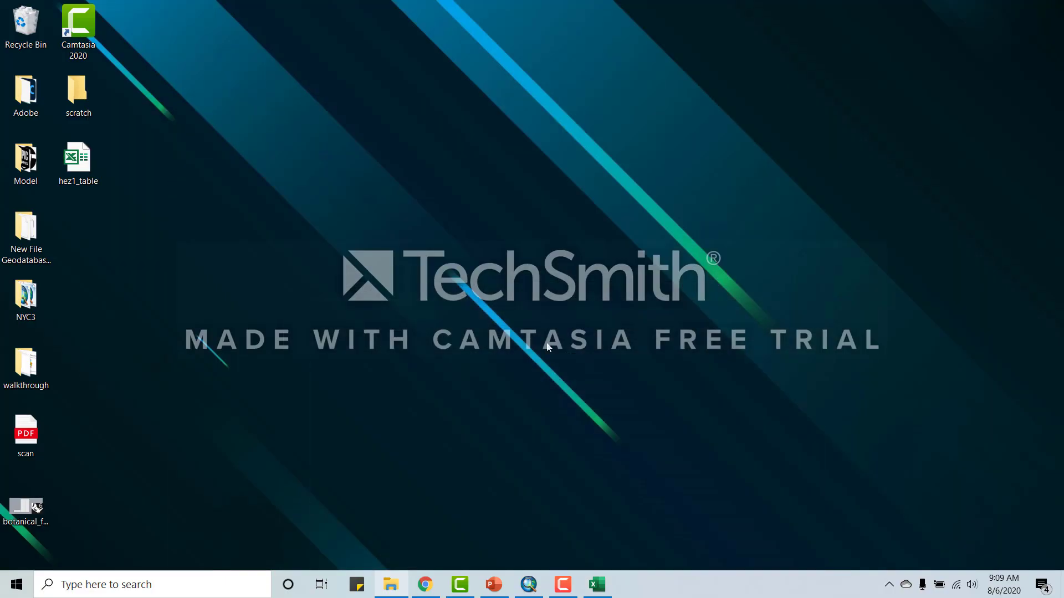
left_click(529, 584)
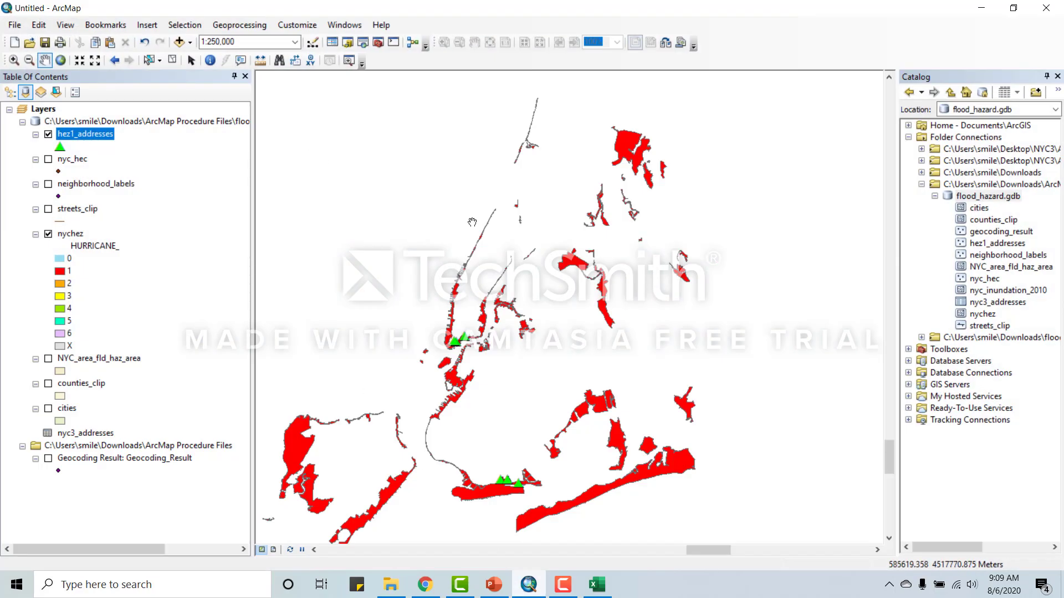
Open the nychez layer's definition query in the Query Builder and clear the existing expression
left_click(68, 235)
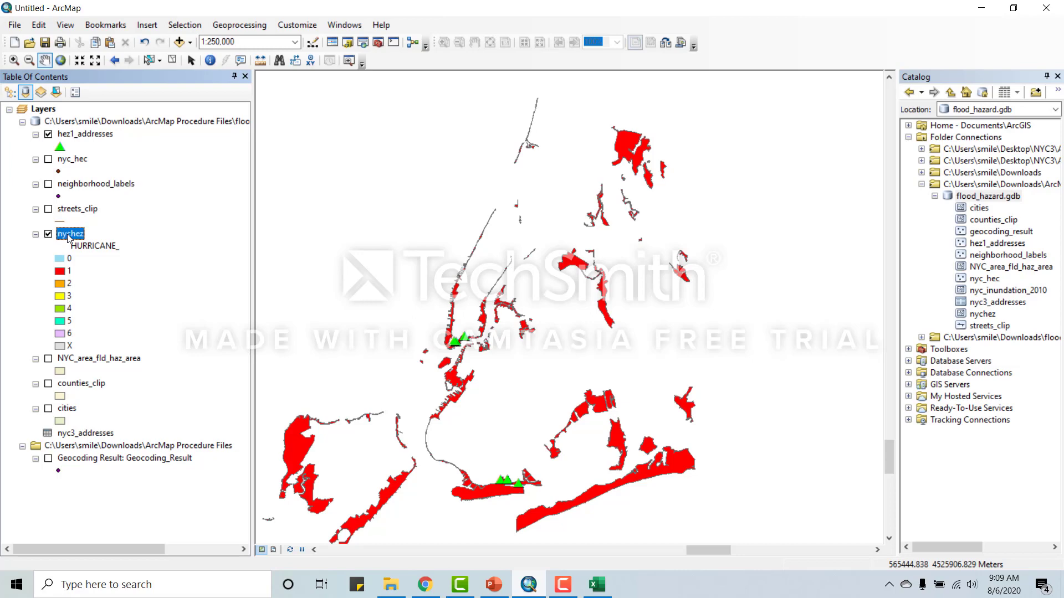
right_click(68, 236)
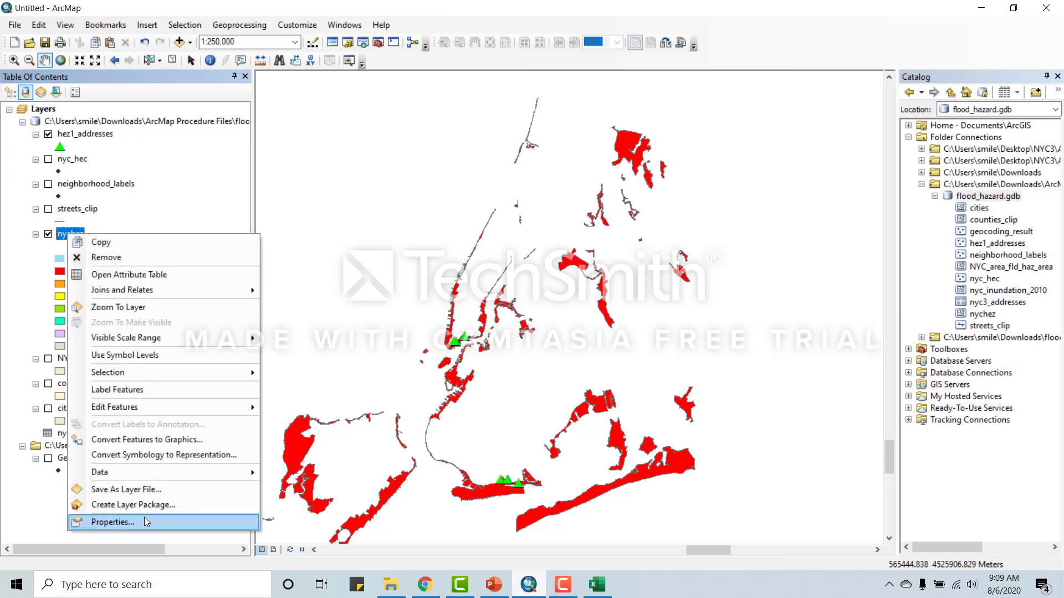
left_click(112, 522)
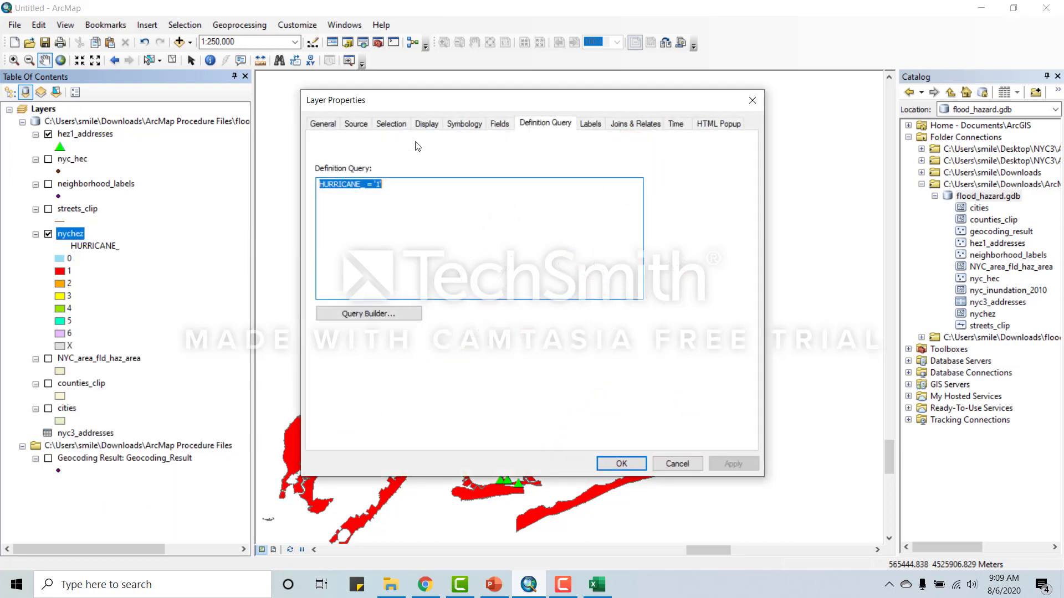
left_click(374, 315)
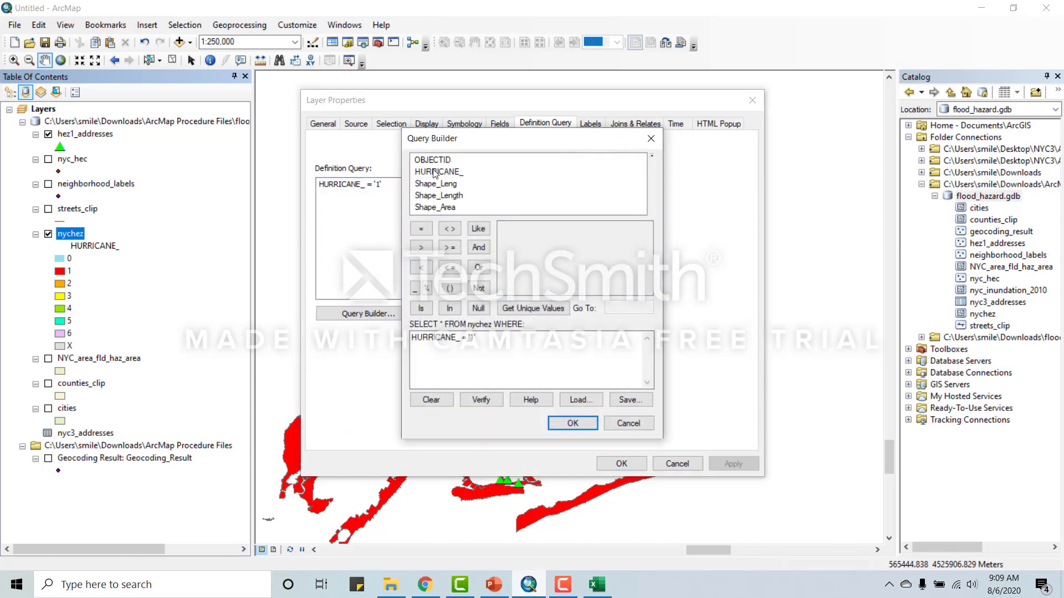
left_click(431, 399)
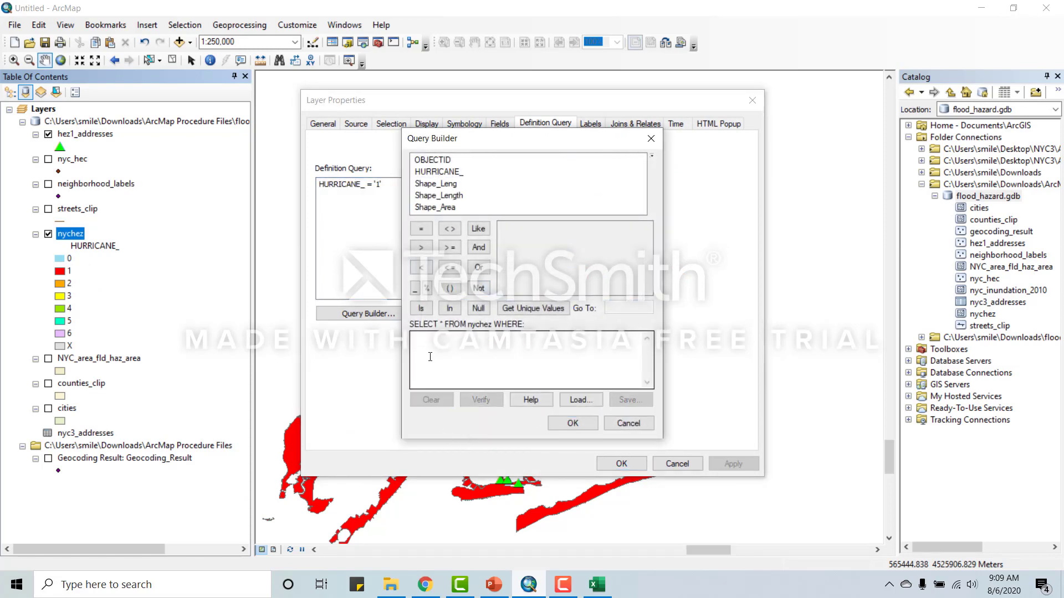
Build the nychez definition query HURRICANE_ = '2', verify the expression and apply it to the layer
double_click(443, 172)
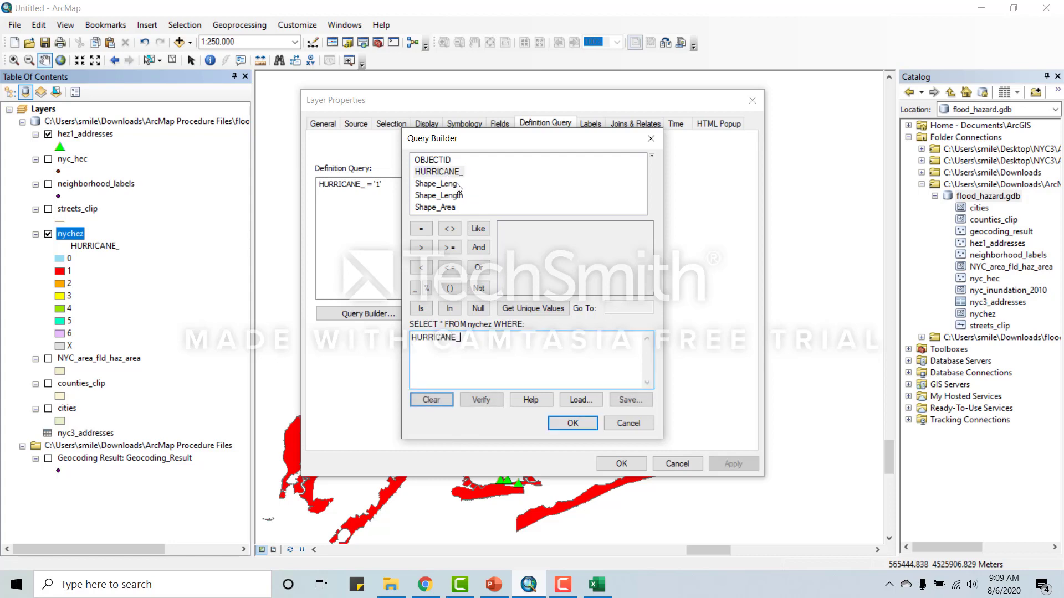
left_click(423, 229)
left_click(533, 308)
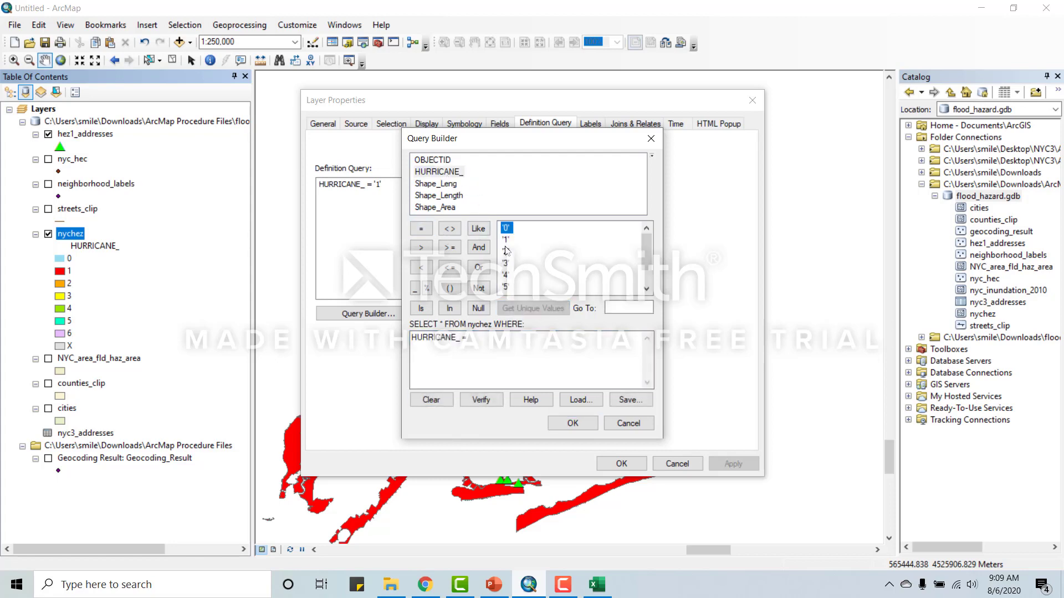
double_click(505, 252)
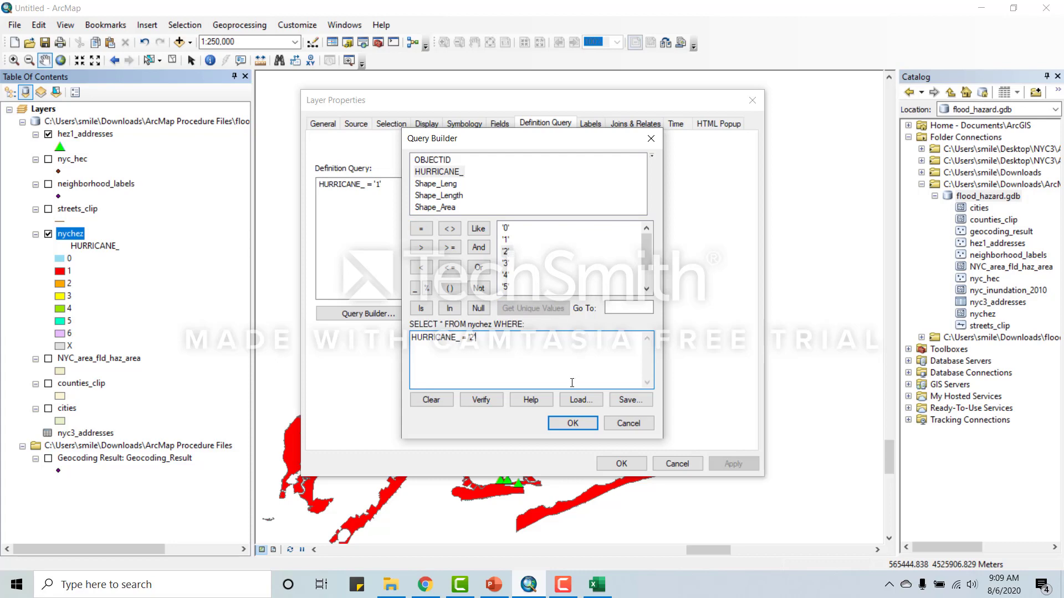
left_click(481, 399)
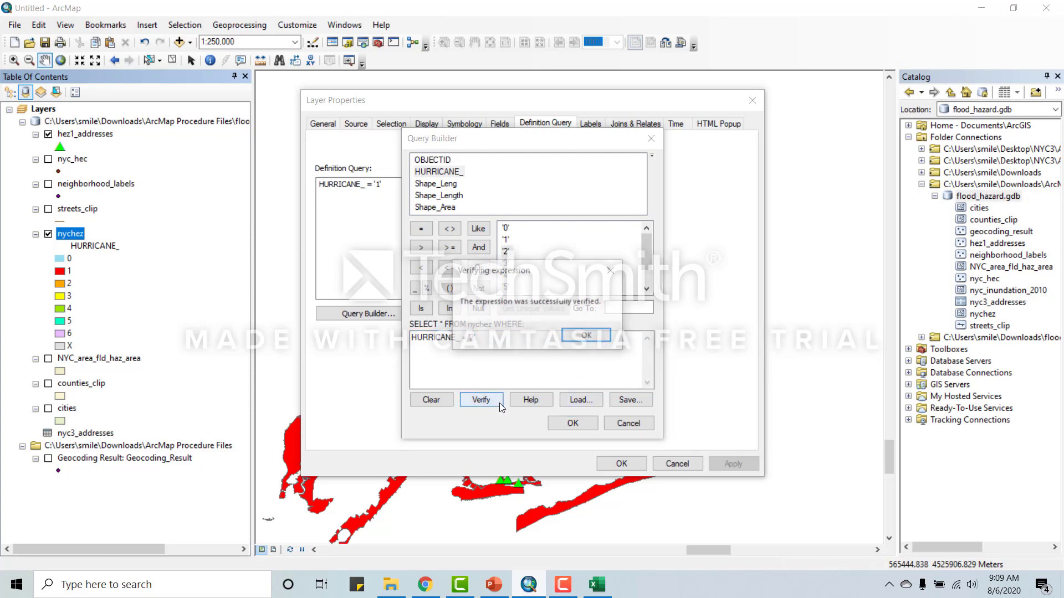
left_click(587, 336)
left_click(572, 424)
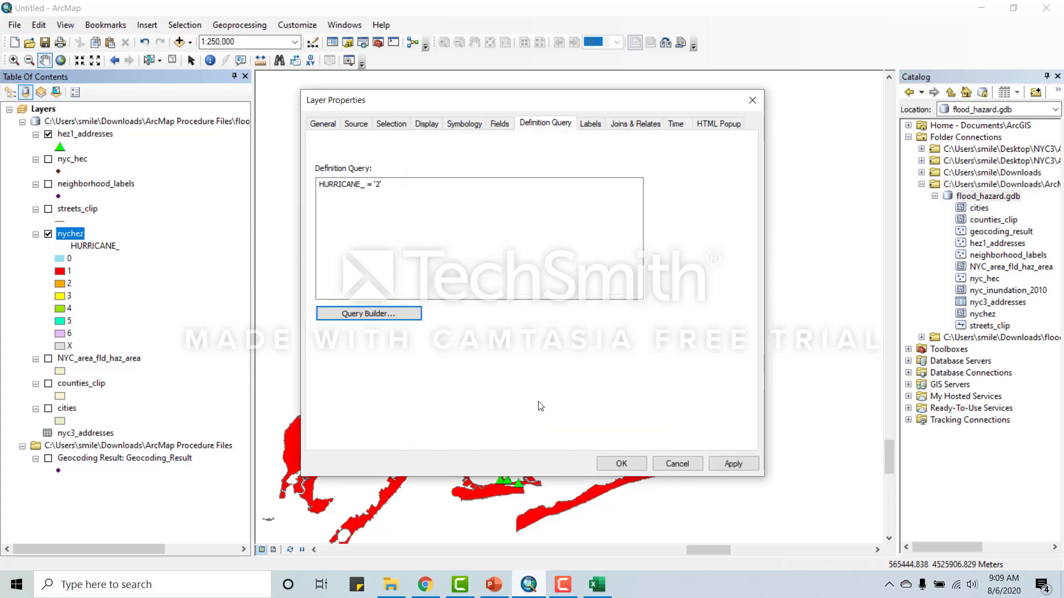
left_click(609, 463)
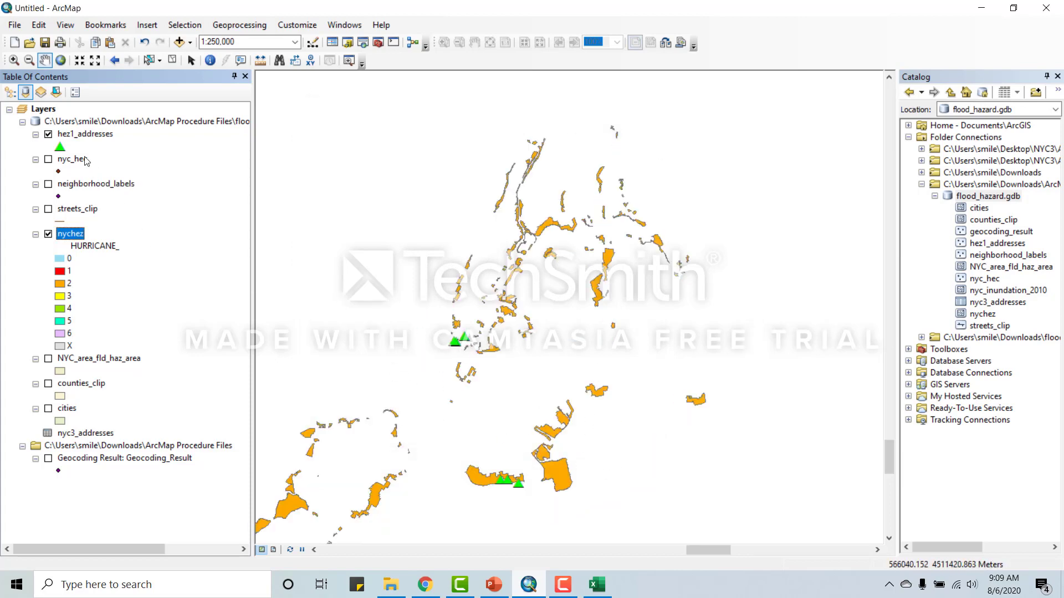
Show the Geocoding Result layer instead of hez1_addresses and clear the selected features in all layers
left_click(48, 134)
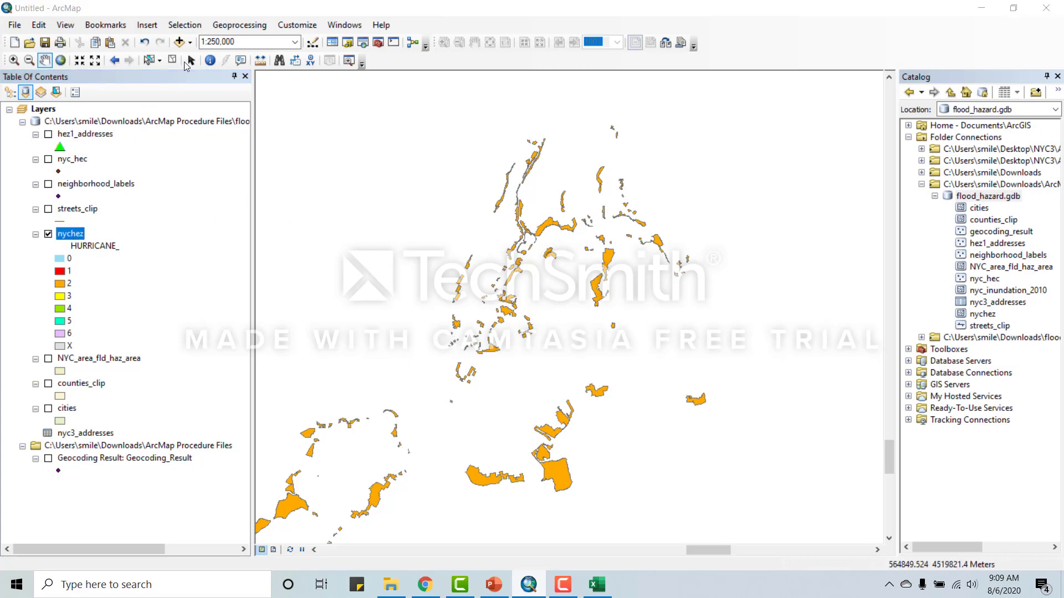
left_click(49, 459)
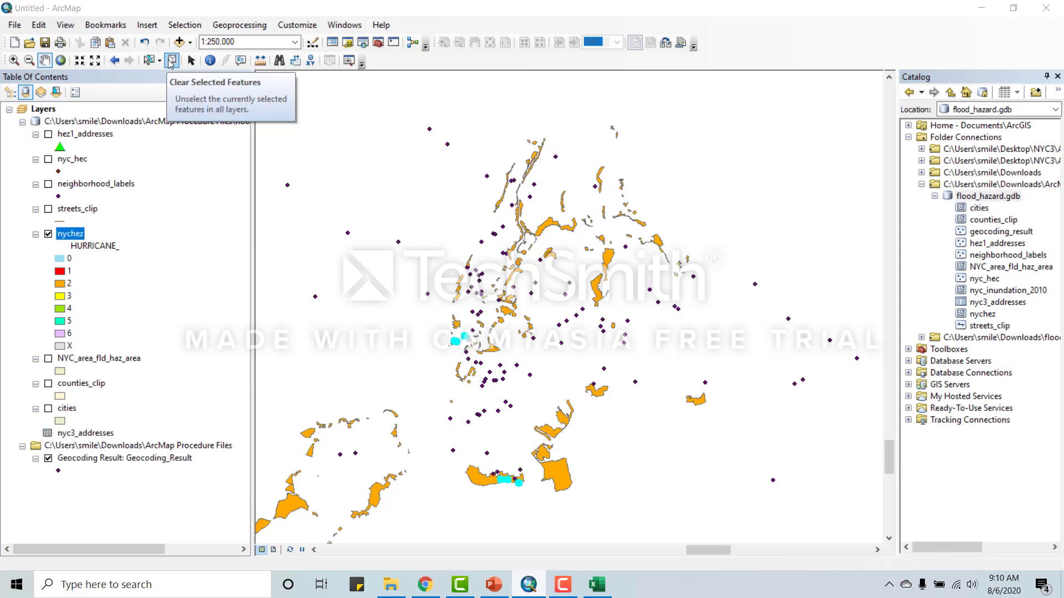
left_click(171, 62)
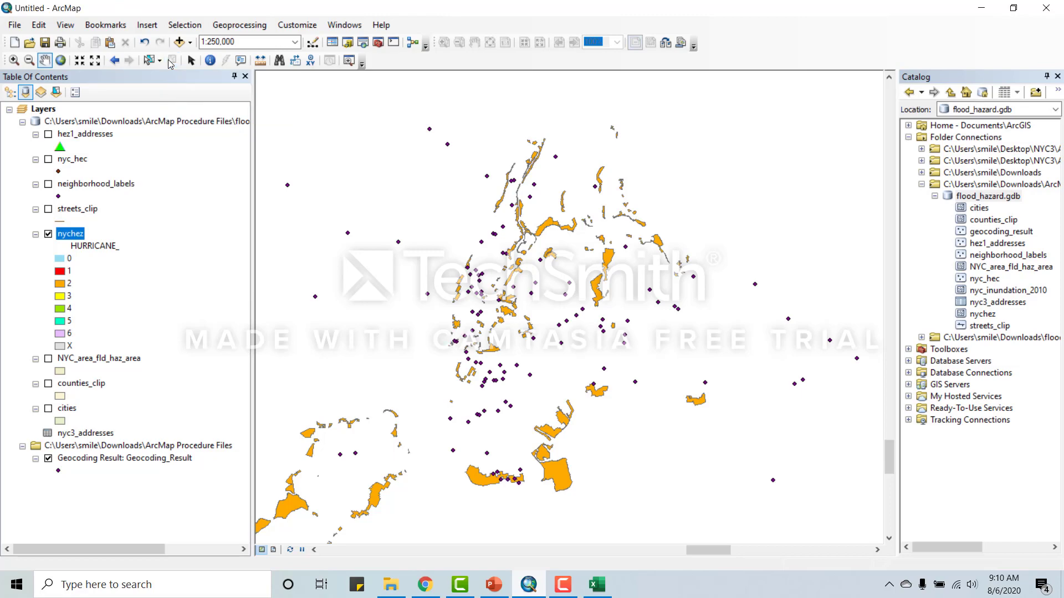
Select by location the Geocoding Result features that are within the nychez source layer and inspect the selected points
left_click(184, 25)
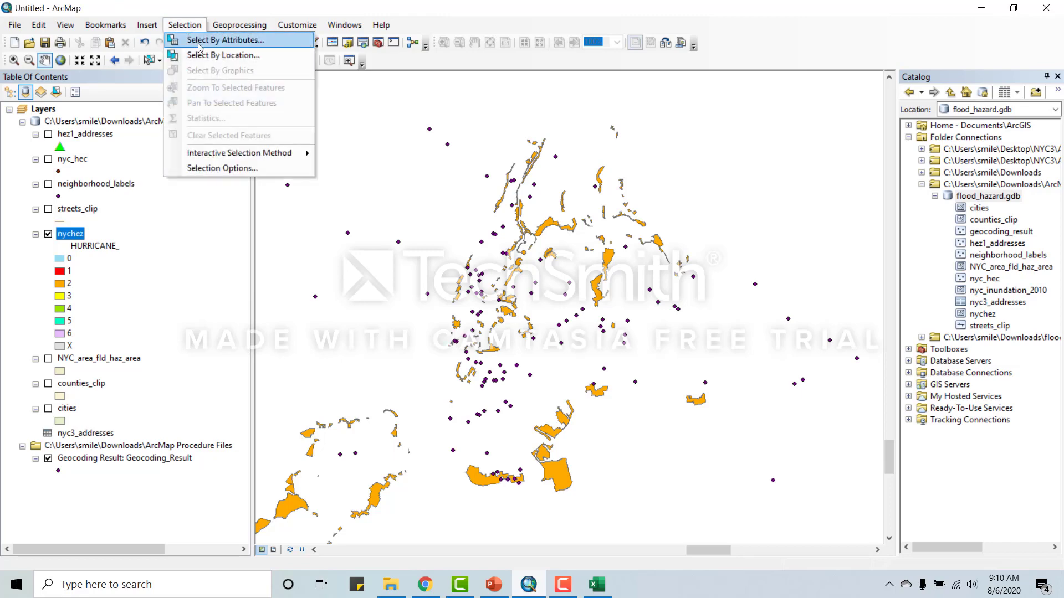
left_click(224, 52)
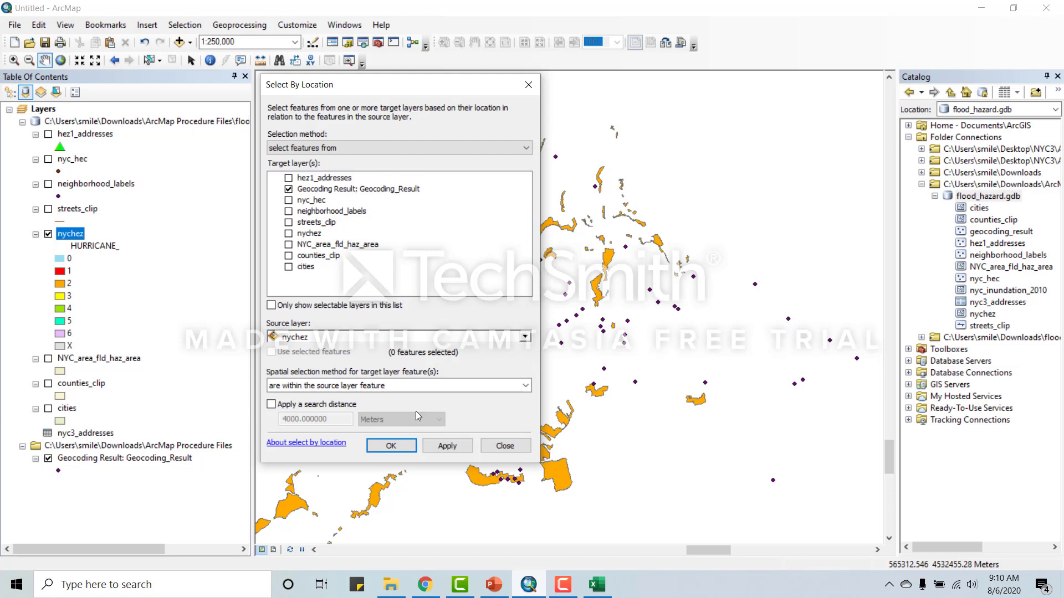
left_click(388, 447)
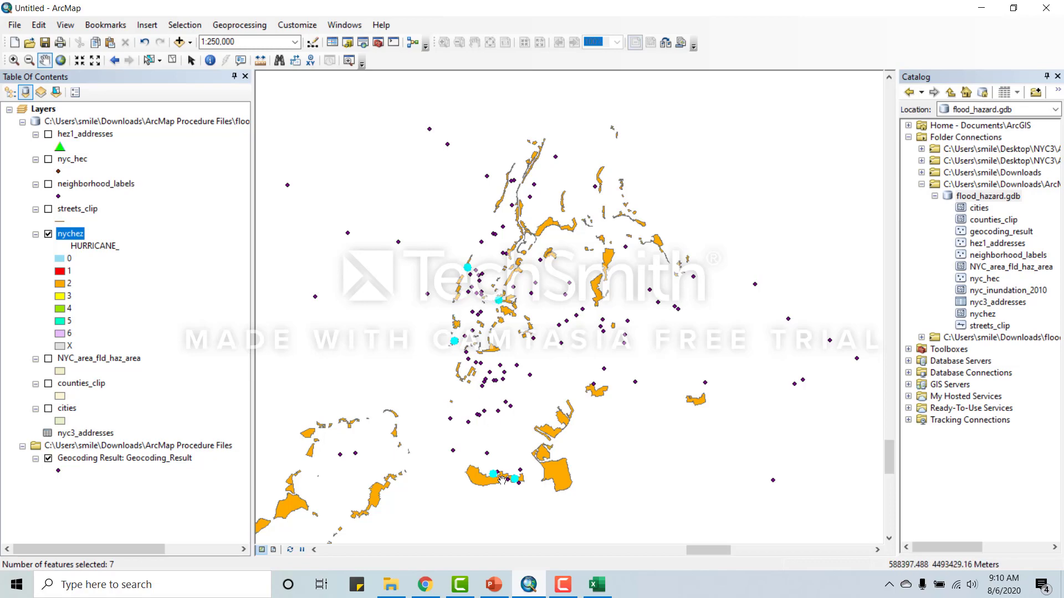
scroll(502, 479, "down", 5)
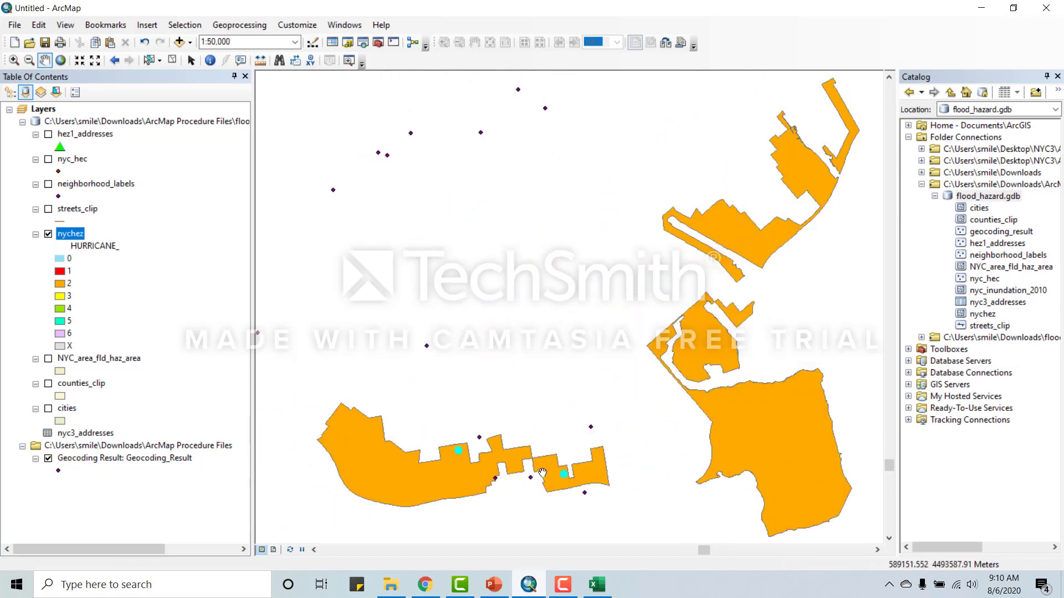
scroll(543, 473, "up", 2)
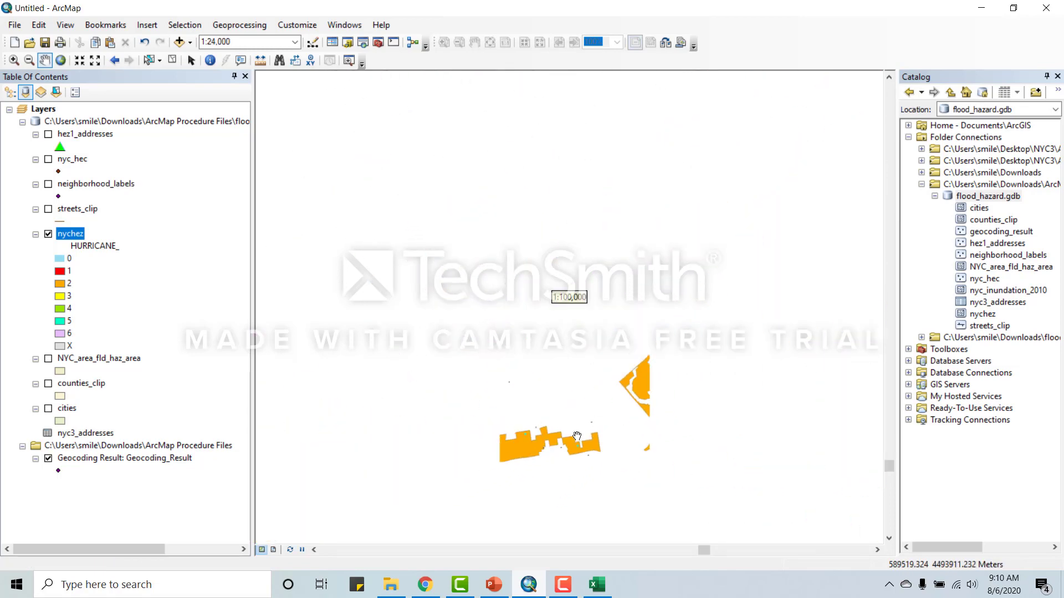
scroll(577, 436, "up", 3)
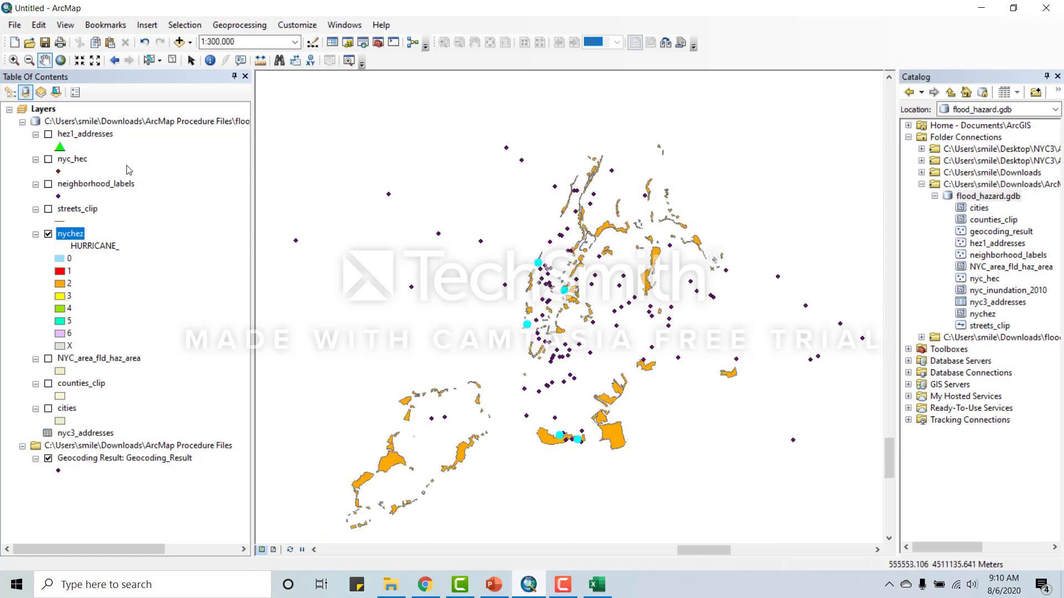
Export the selected Geocoding Result features to flood_hazard.gdb as hez2_addresses and add the exported data to the map
right_click(78, 460)
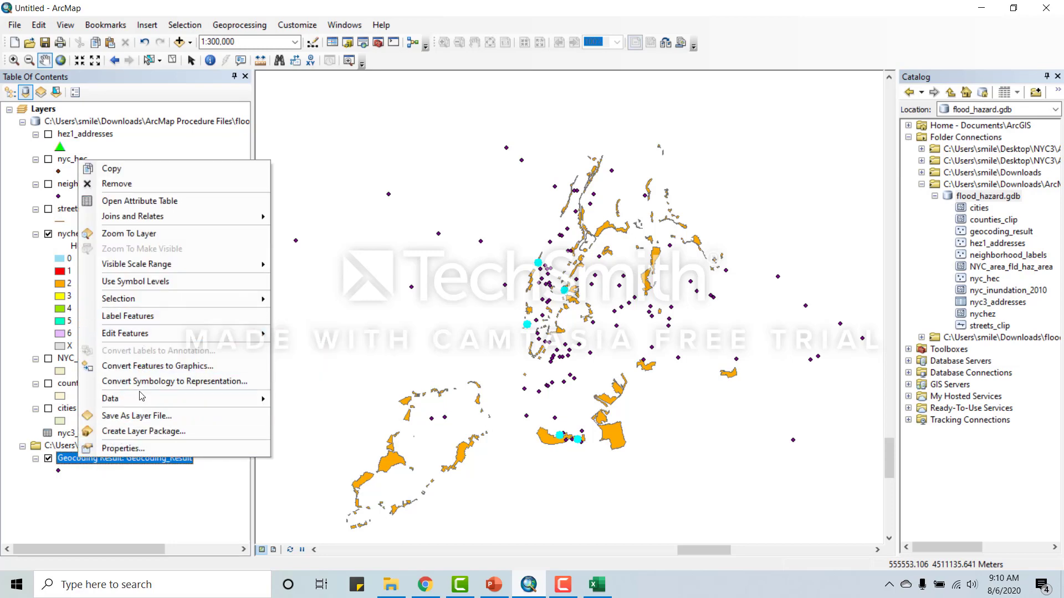
mouse_move(226, 397)
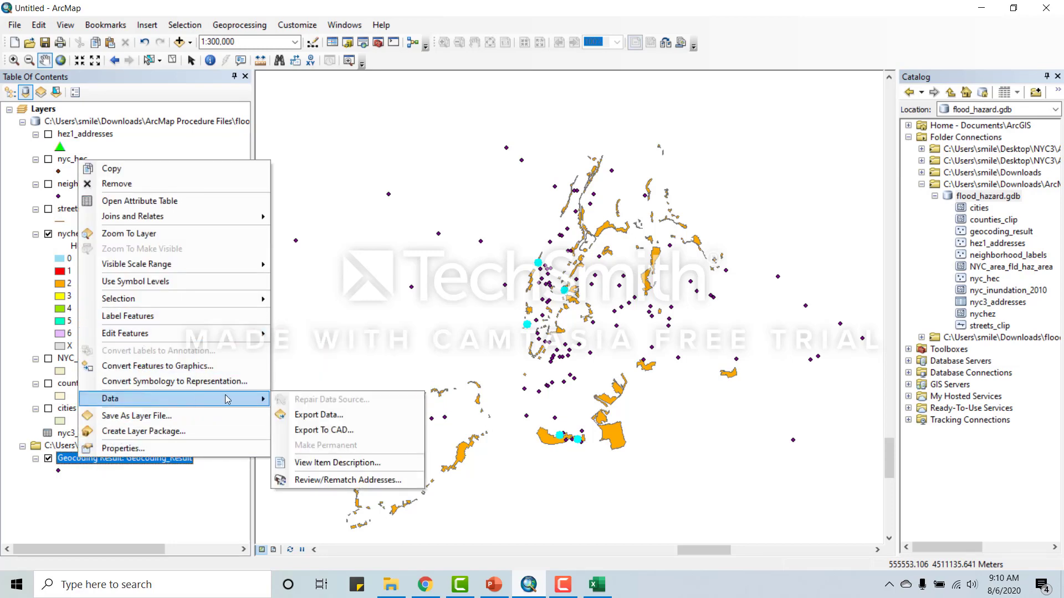
left_click(308, 416)
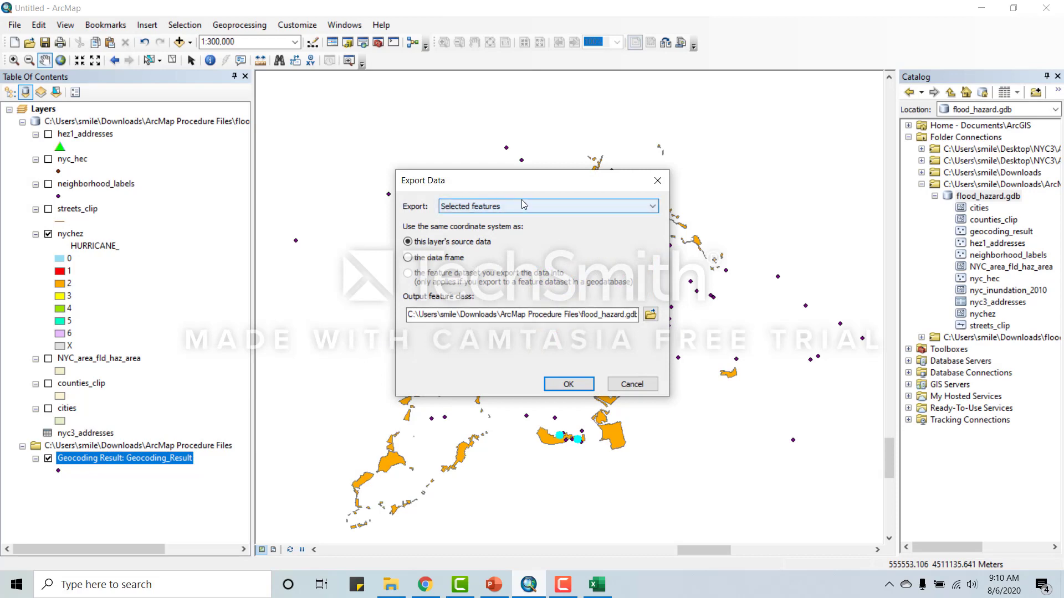
left_click_drag(523, 181, 500, 139)
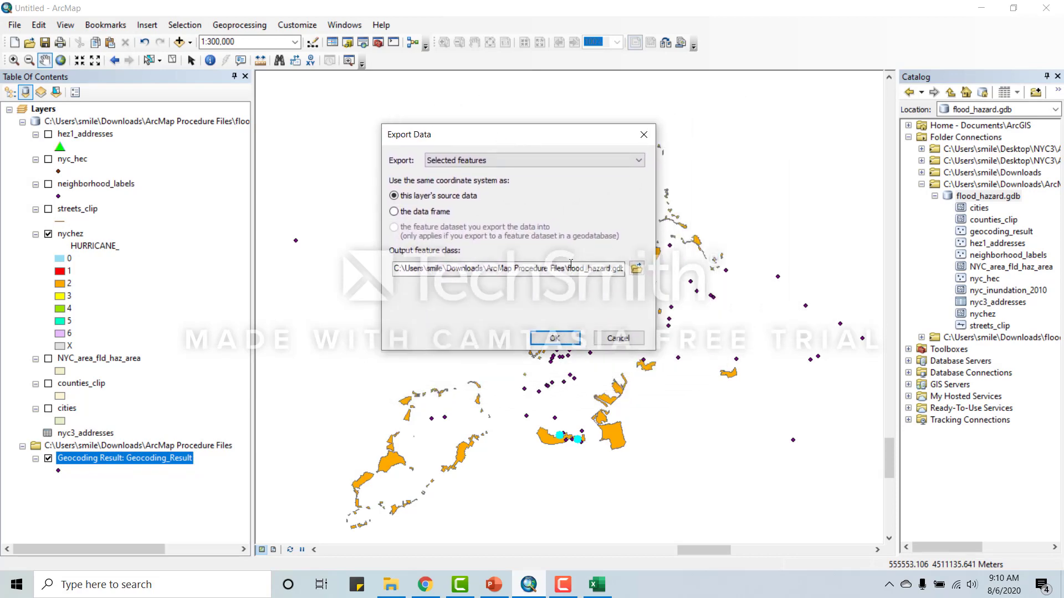
left_click(636, 268)
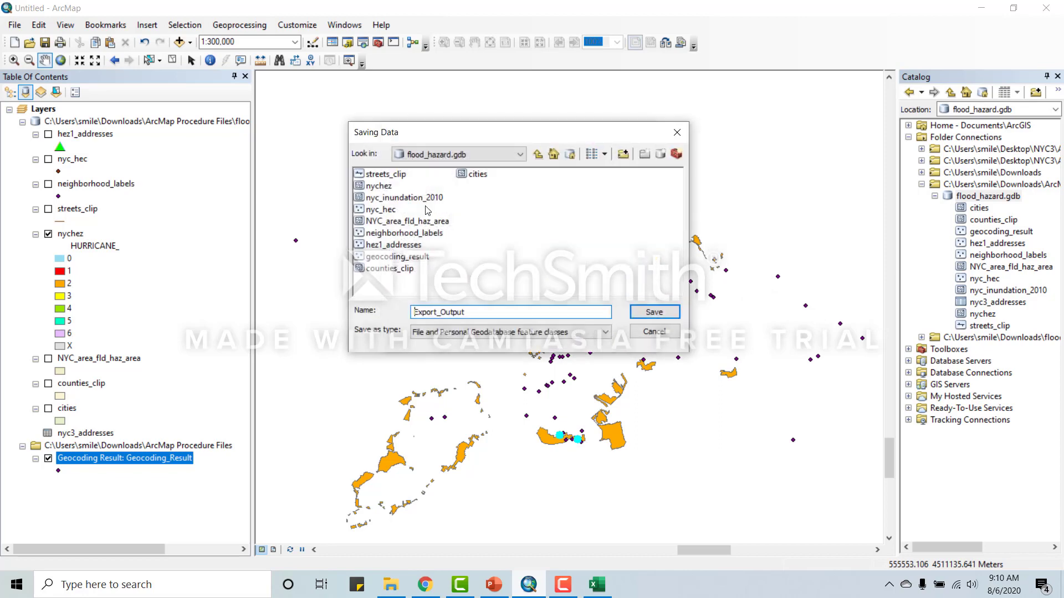
double_click(480, 311)
type("hez2_addresses")
left_click(648, 312)
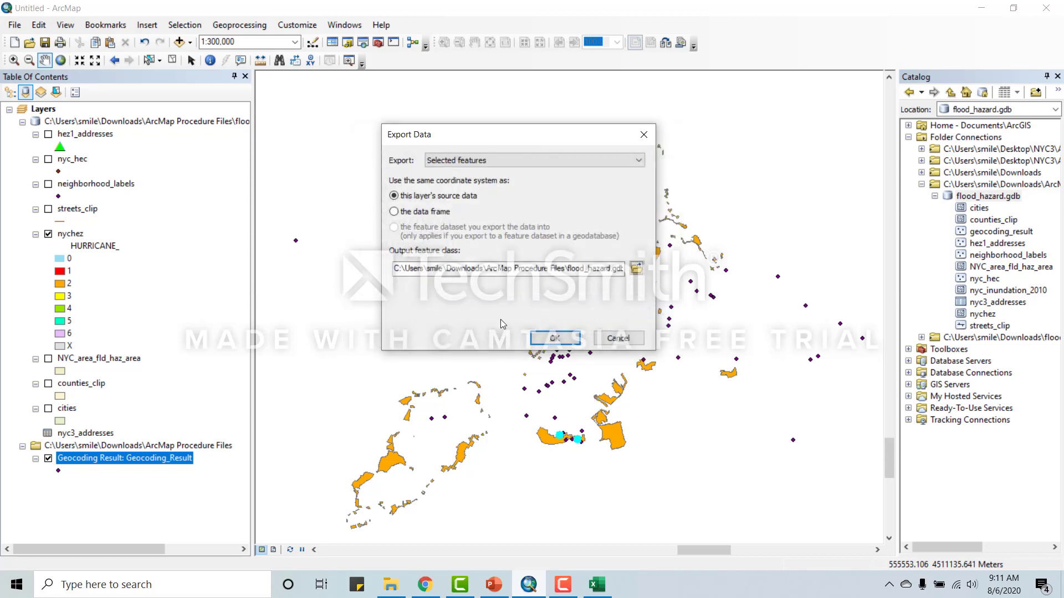
left_click(555, 338)
left_click(584, 344)
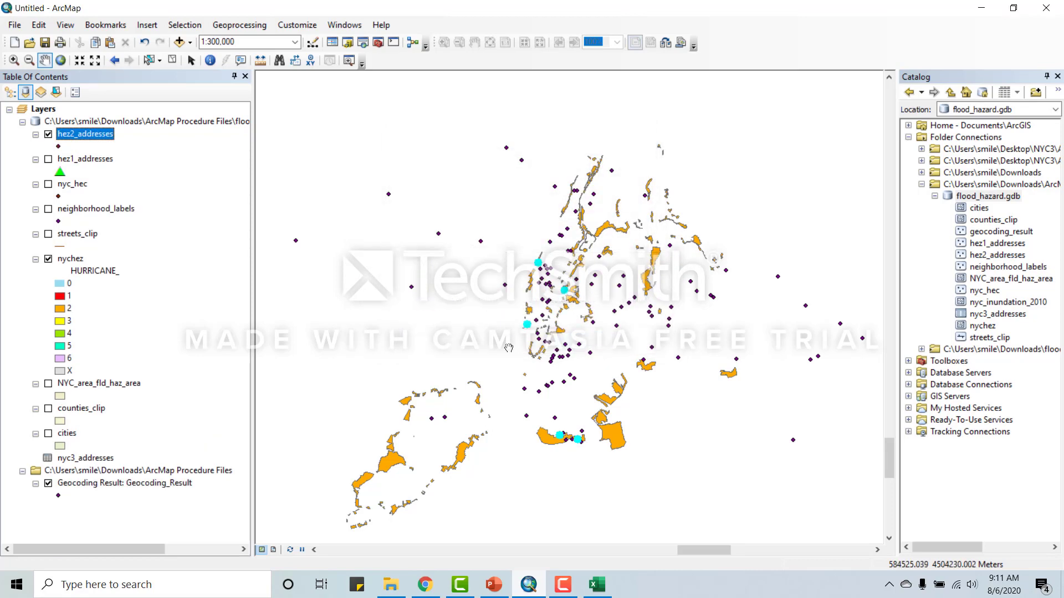
Review the hez2_addresses attribute table across to its Suffix and street address columns, and close it
double_click(71, 140)
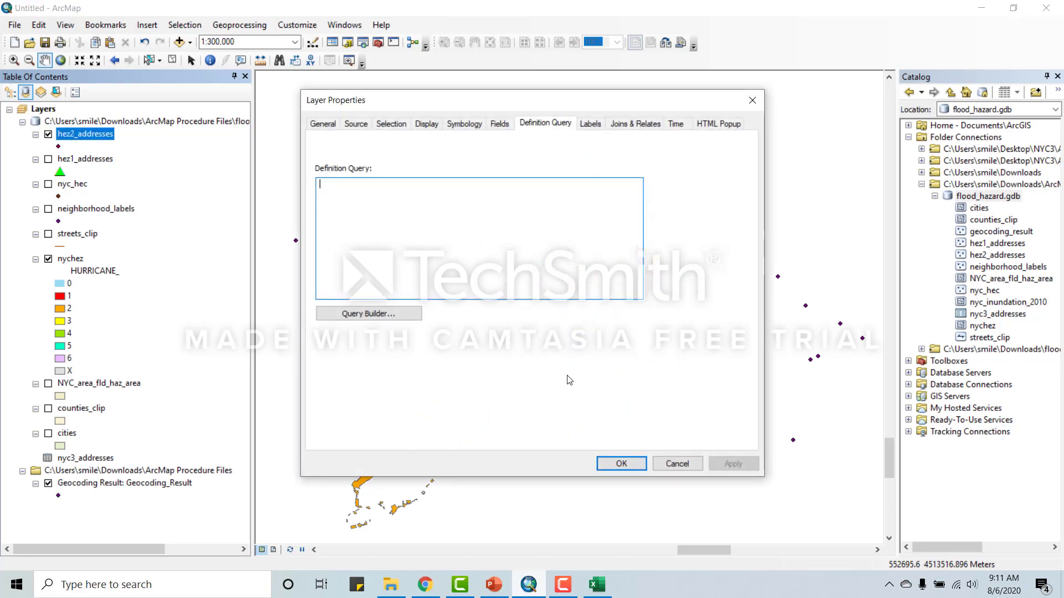
left_click(687, 469)
right_click(73, 137)
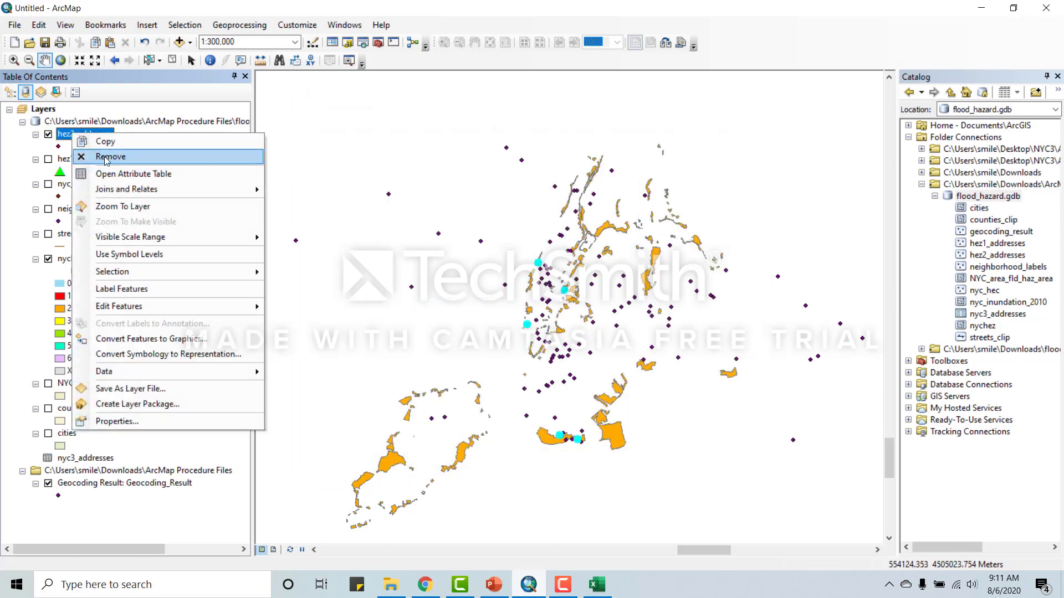
left_click(111, 174)
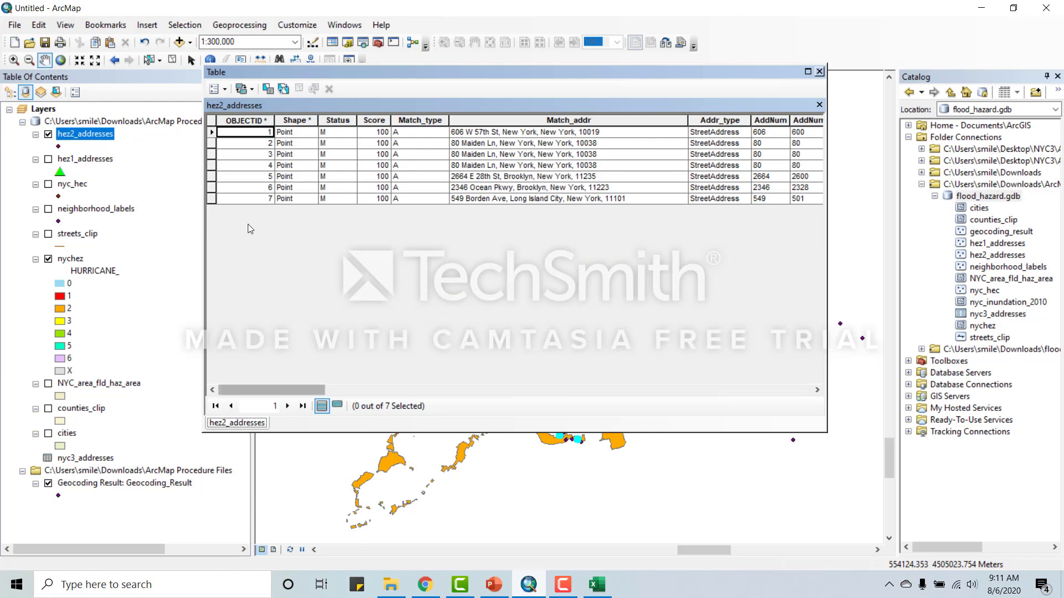
left_click_drag(297, 392, 698, 392)
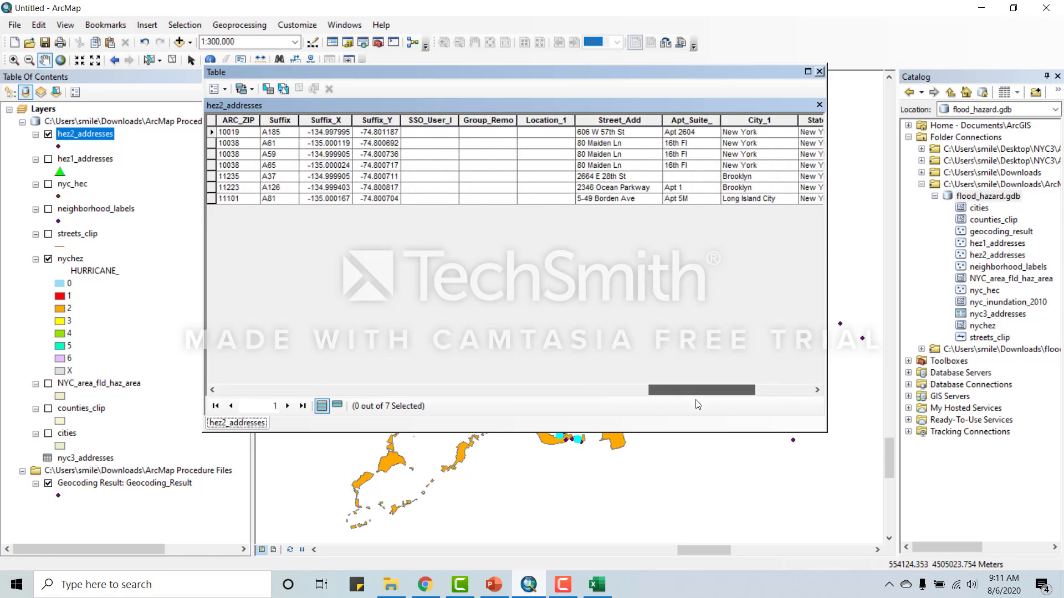
left_click(819, 71)
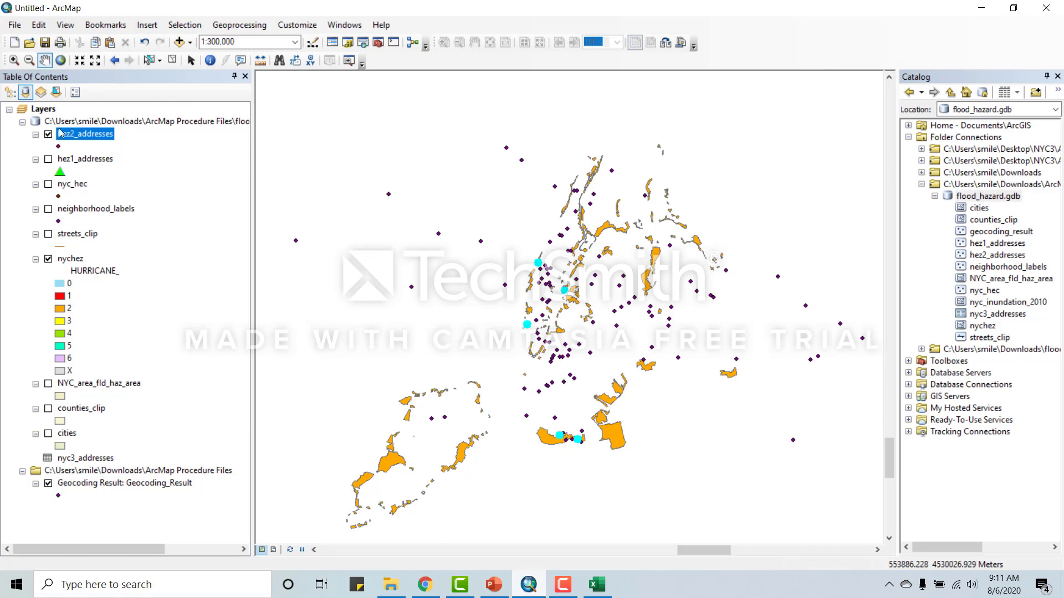
Start the Table To Excel conversion tool with hez2_addresses as the input table
right_click(78, 136)
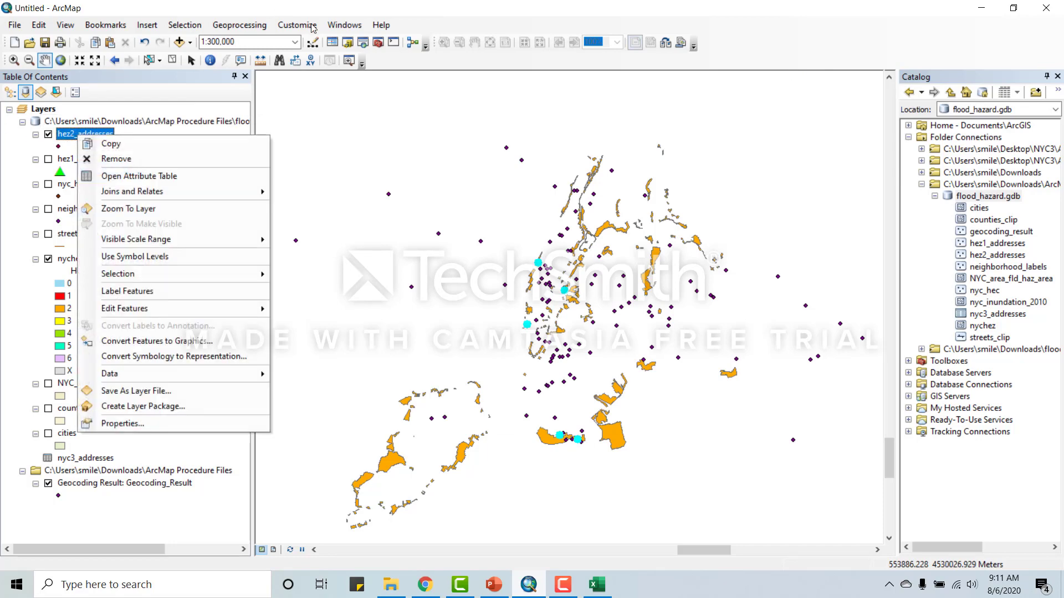
left_click(378, 44)
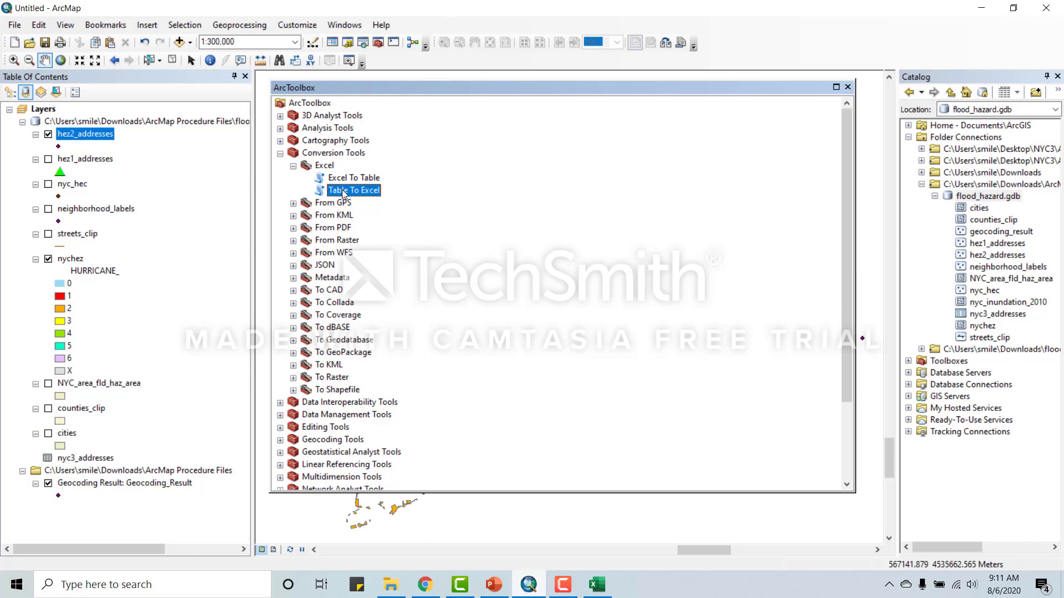
double_click(341, 189)
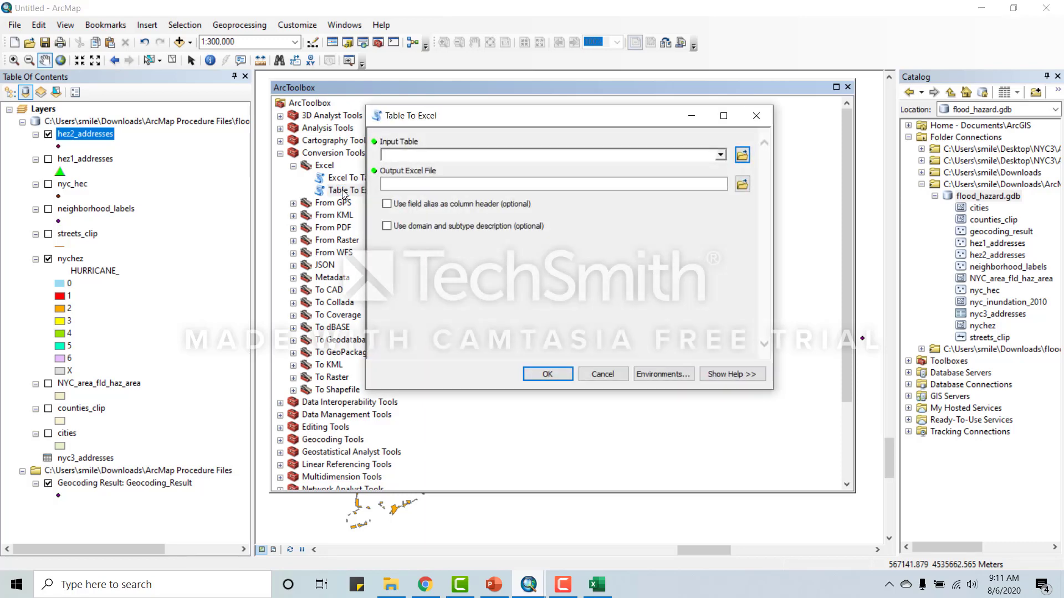
left_click(721, 155)
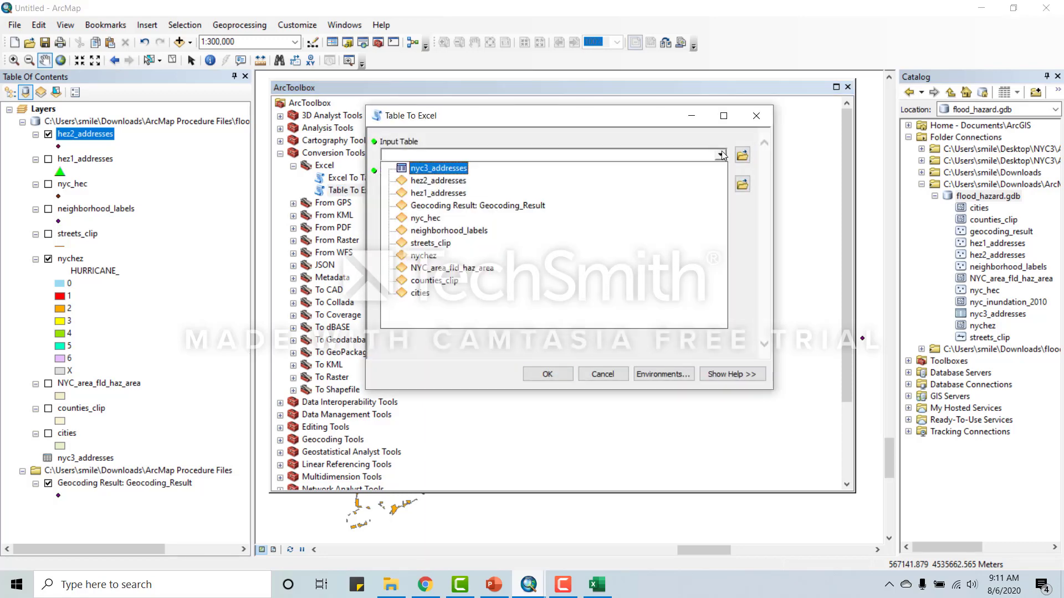
left_click(438, 182)
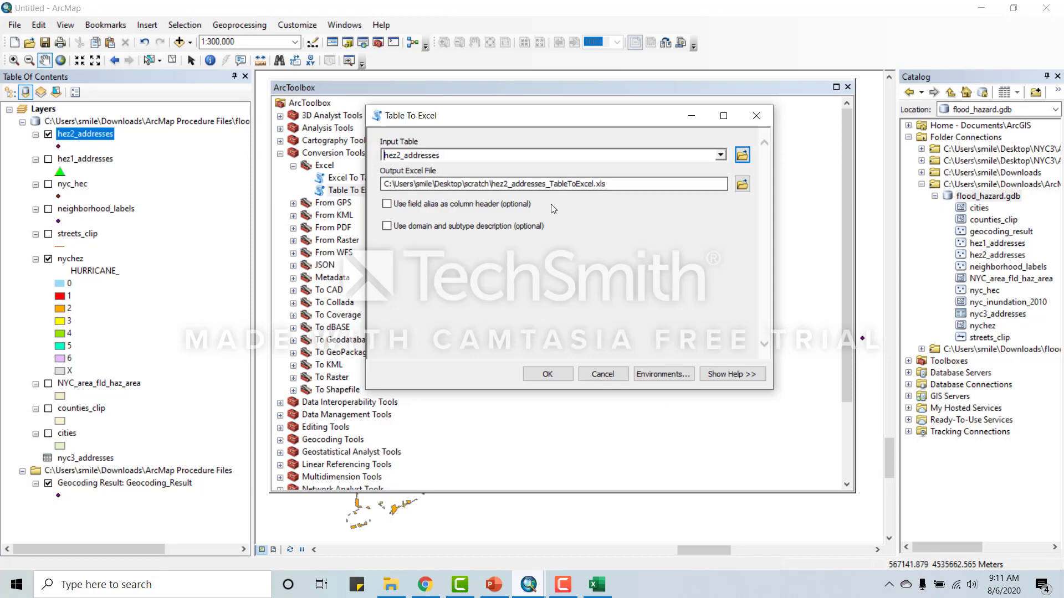
Save the output Excel file to the Desktop as hez2_table, run the conversion and close ArcToolbox
left_click(743, 185)
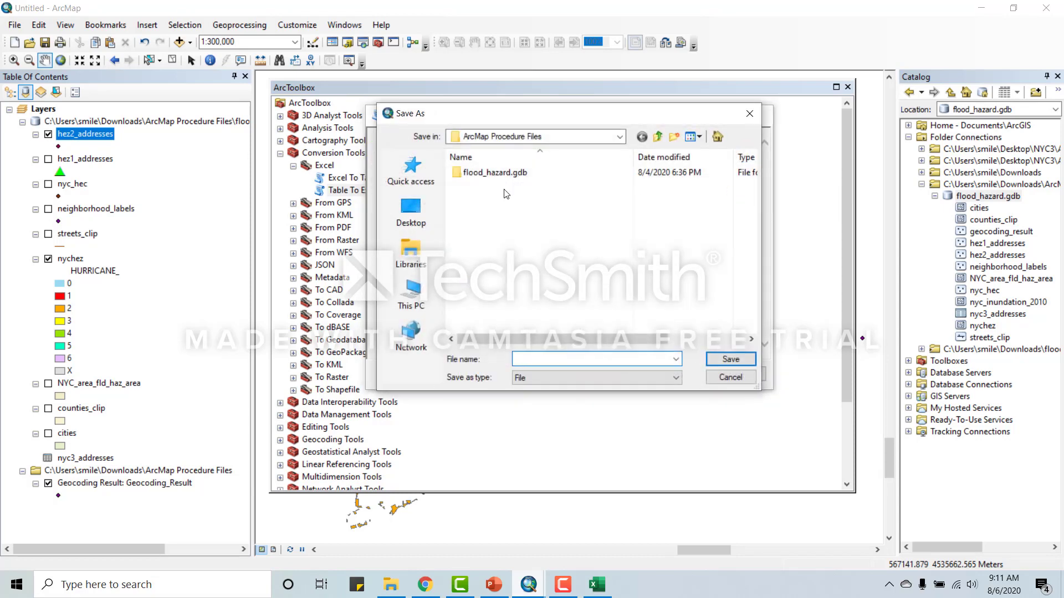
left_click(435, 223)
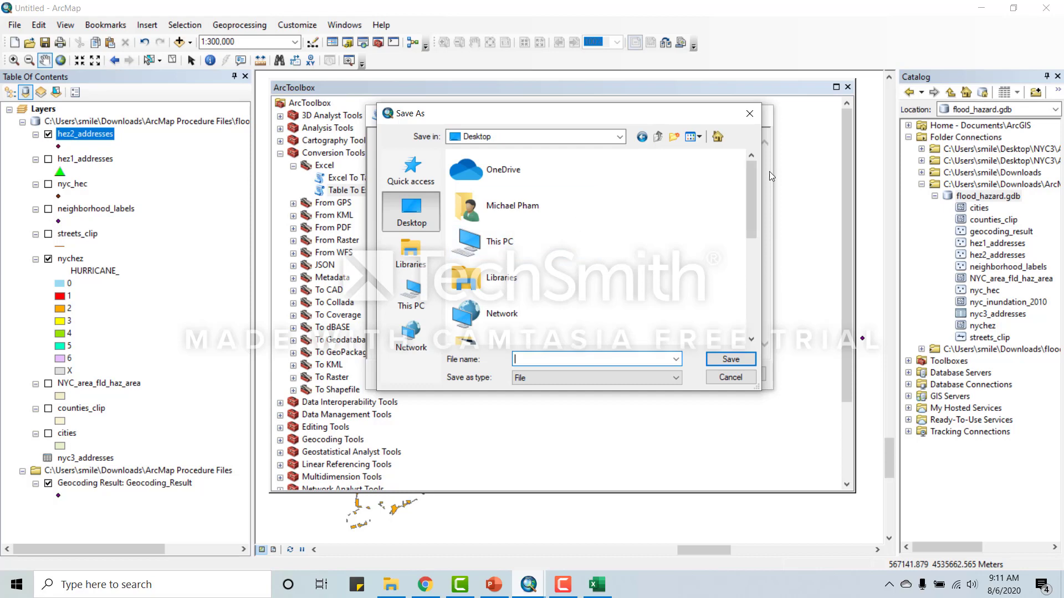
mouse_move(747, 178)
left_mouse_down()
mouse_move(746, 242)
mouse_move(748, 171)
left_mouse_up()
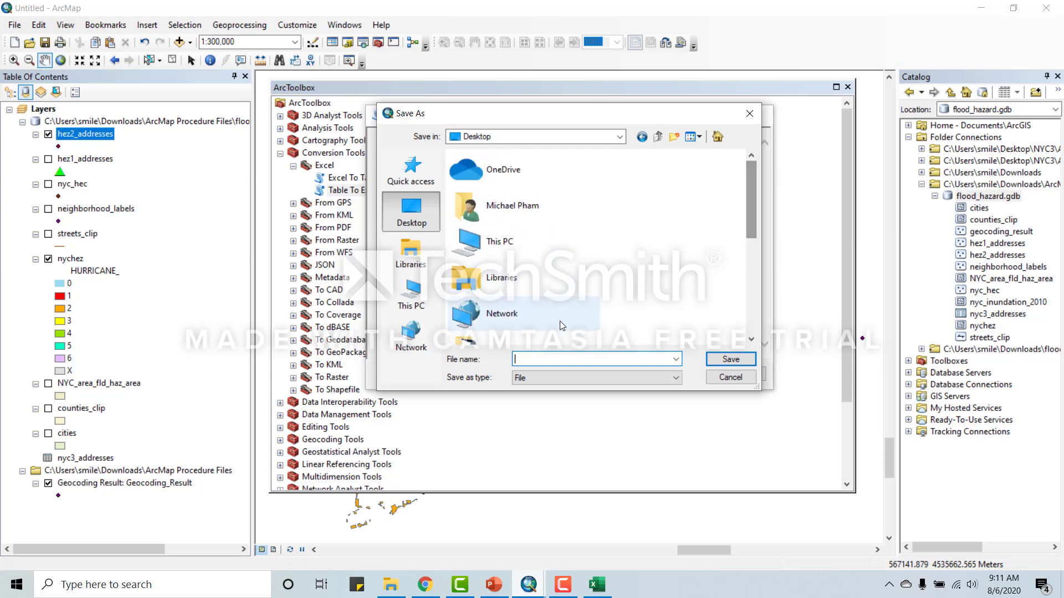
type("hez")
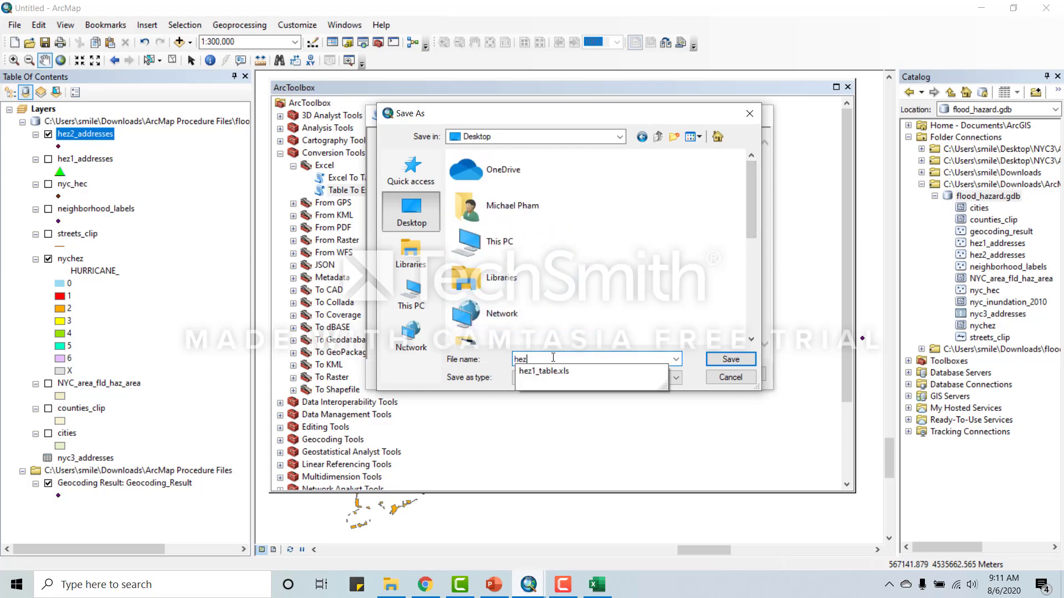
type("2_table")
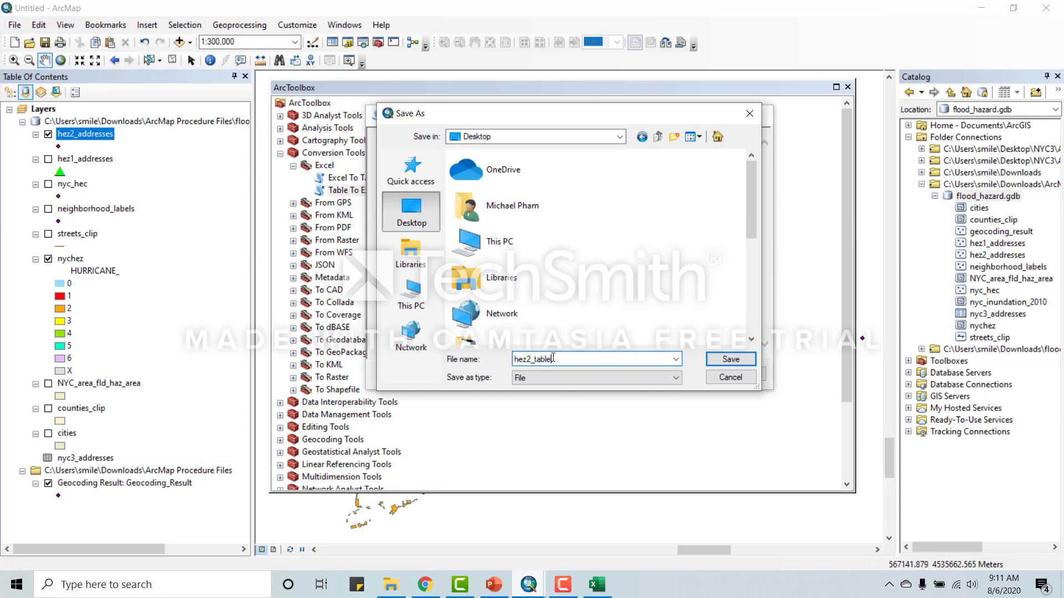
left_click(721, 359)
left_click(546, 374)
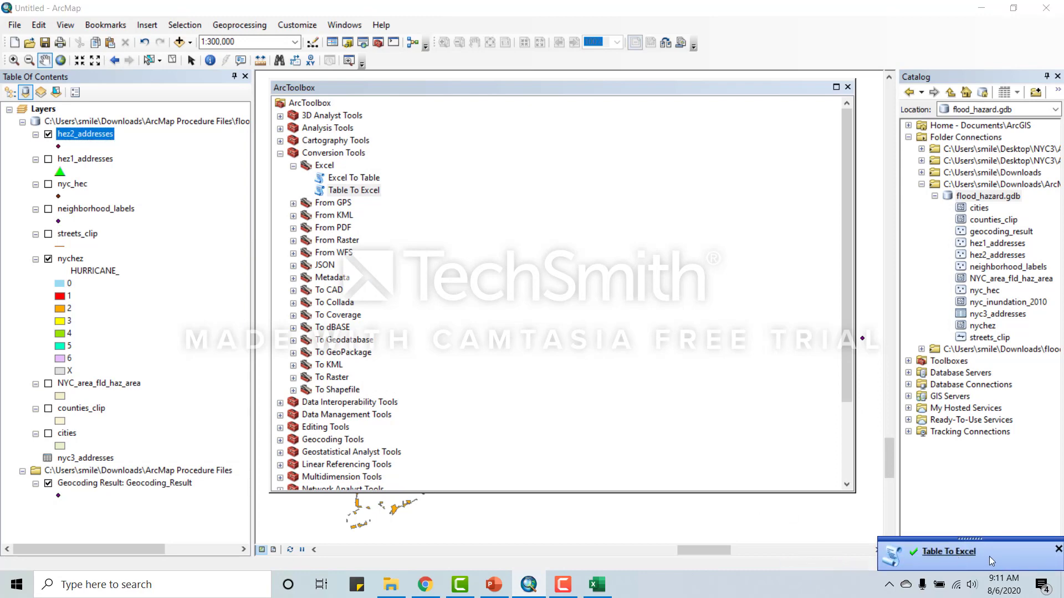
left_click(847, 87)
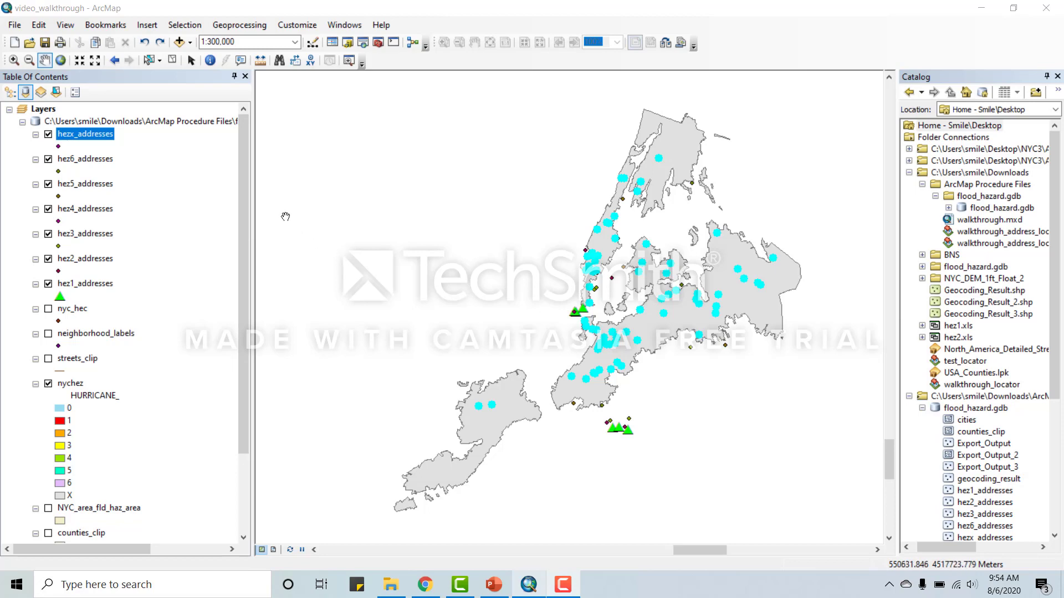
Clear the selected features in all layers and open the attribute table of the Geocoding Result layer
left_click_drag(247, 174, 248, 311)
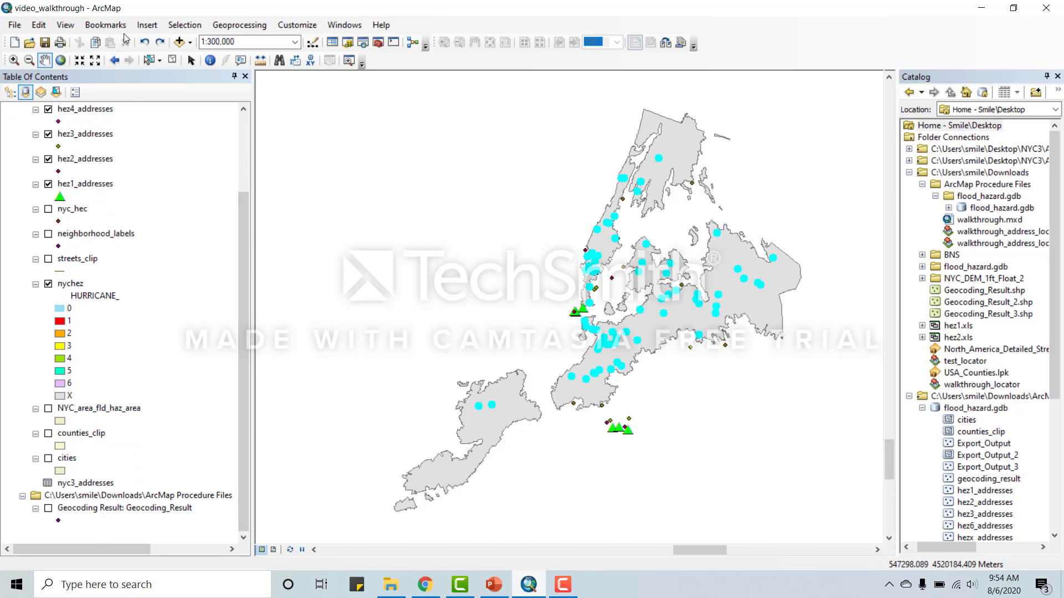
left_click(173, 61)
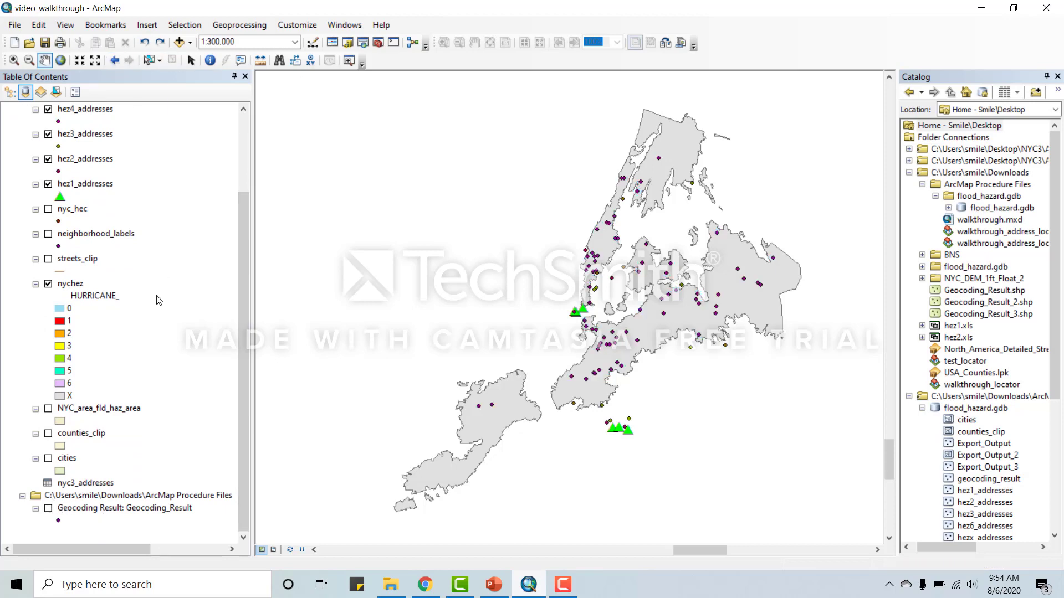
left_click(120, 507)
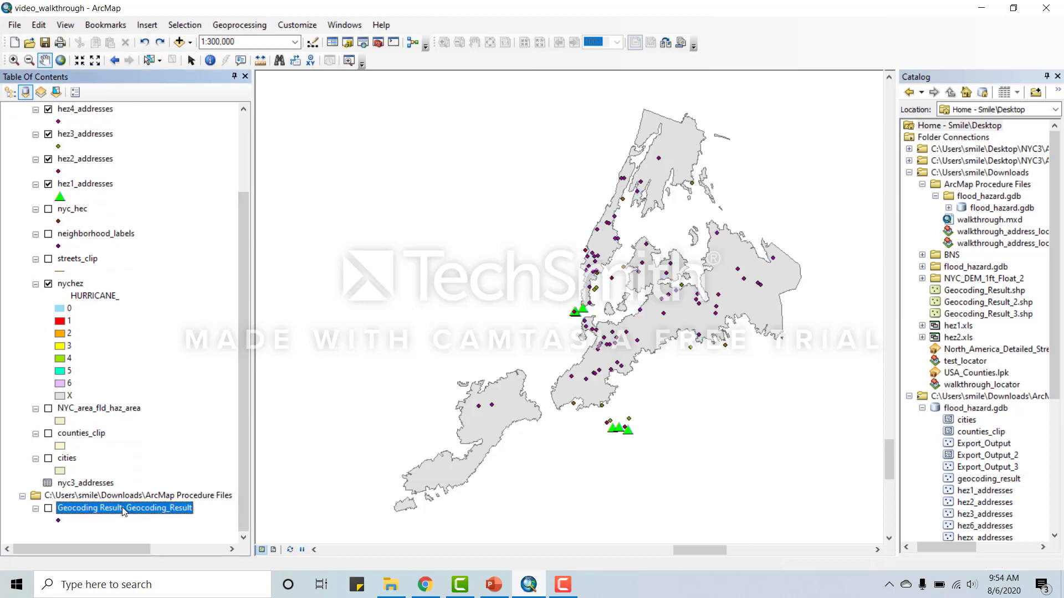
right_click(123, 510)
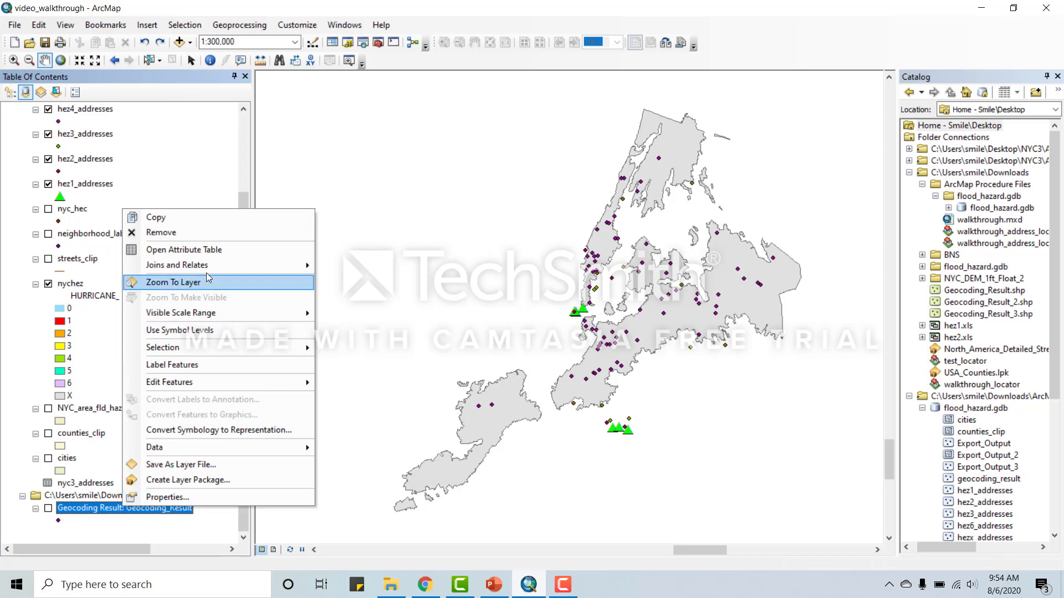
left_click(191, 250)
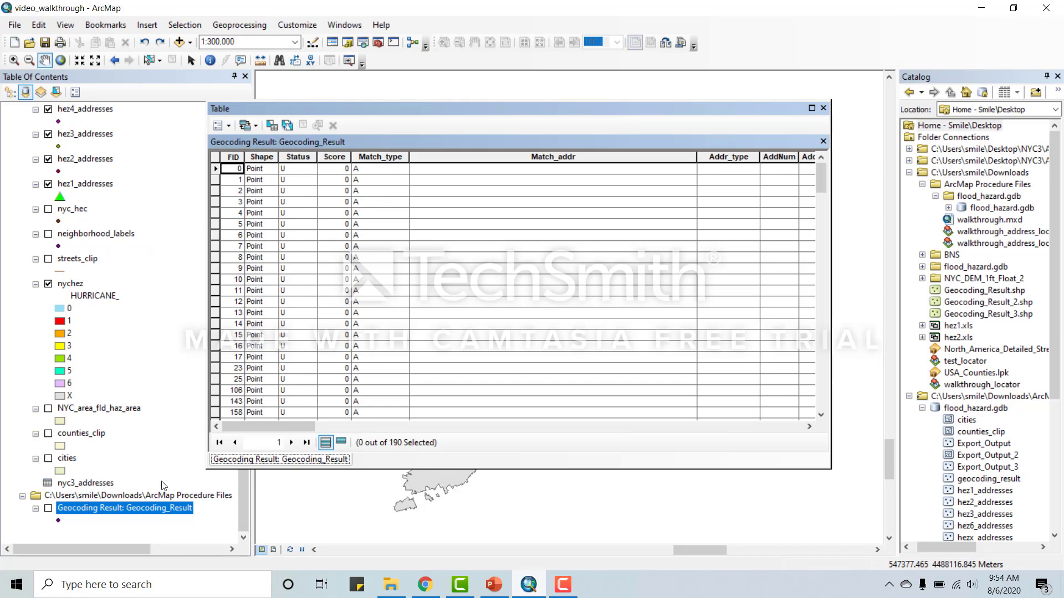
mouse_move(818, 177)
left_mouse_down()
mouse_move(819, 198)
mouse_move(822, 171)
left_mouse_up()
Sort the Geocoding Result table by Status in ascending order
right_click(299, 157)
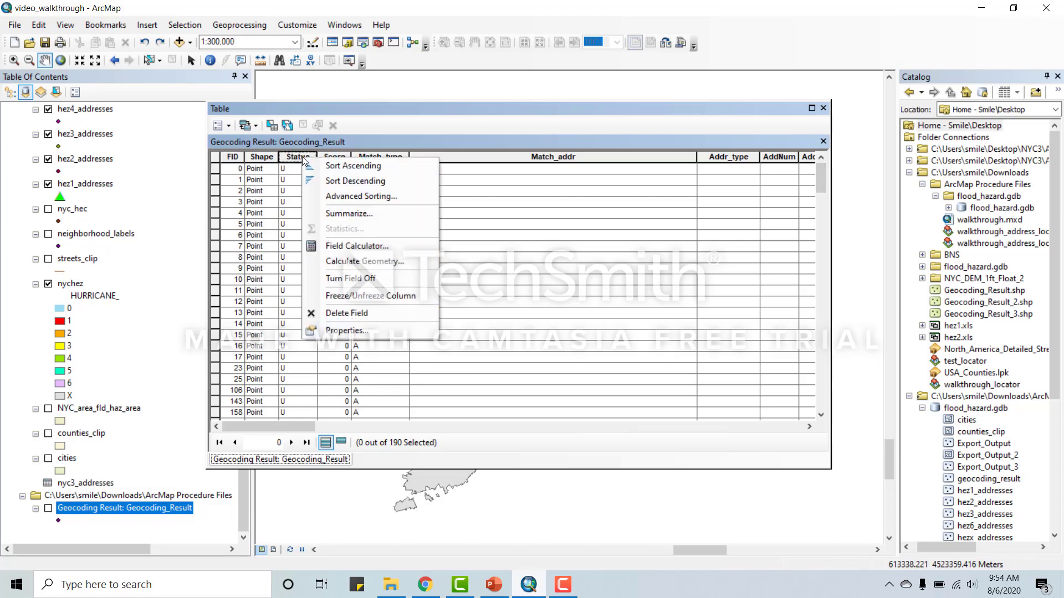
left_click(326, 166)
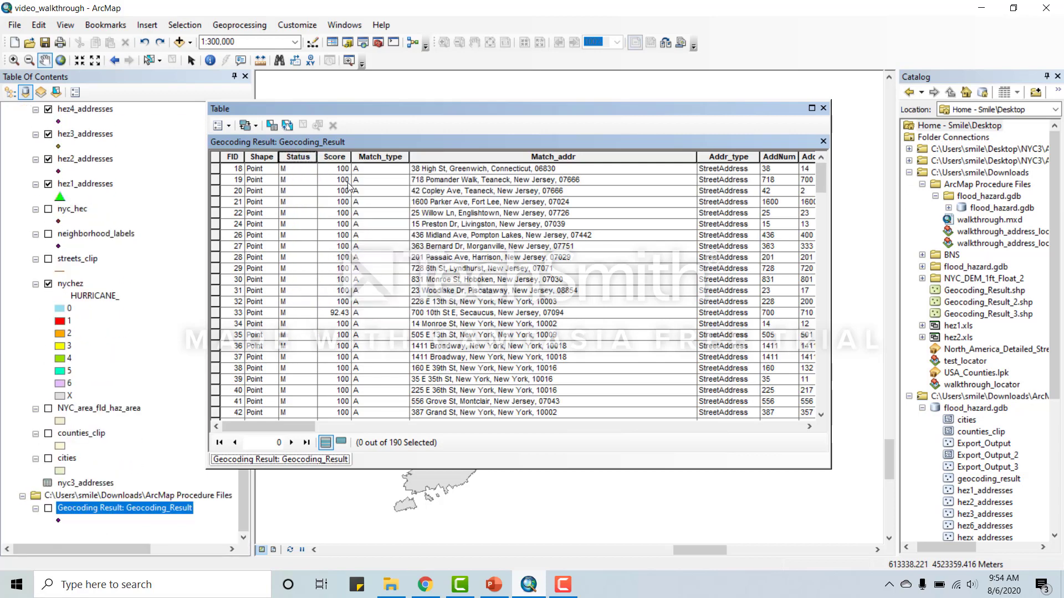
right_click(293, 157)
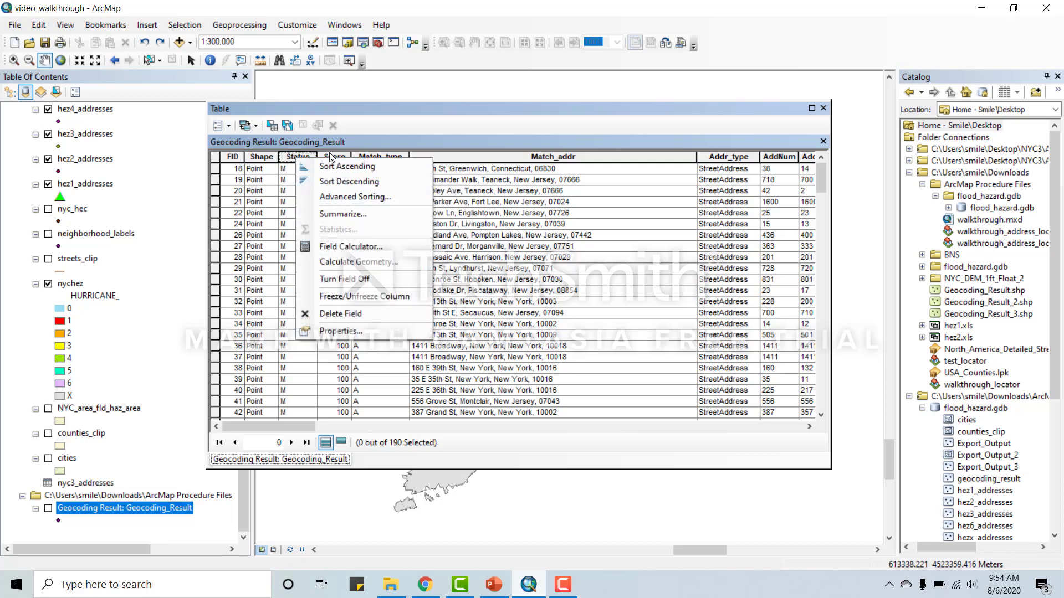
Sort the Geocoding Result table by Score in ascending order and select all unmatched rows with a score of 0
left_click(334, 157)
right_click(334, 157)
left_click(378, 164)
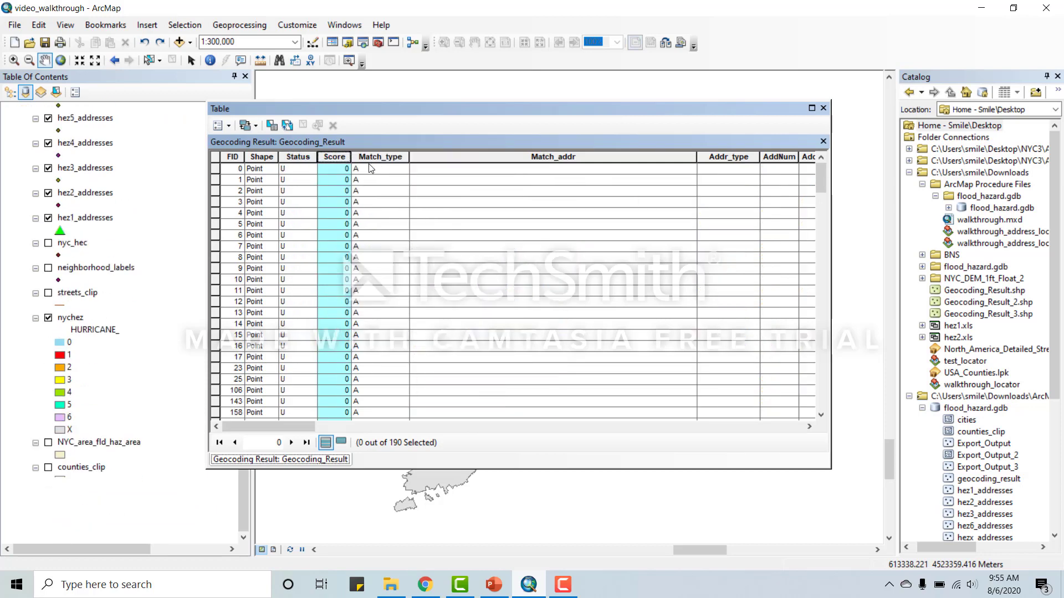
mouse_move(821, 179)
left_mouse_down()
mouse_move(823, 197)
mouse_move(824, 177)
left_mouse_up()
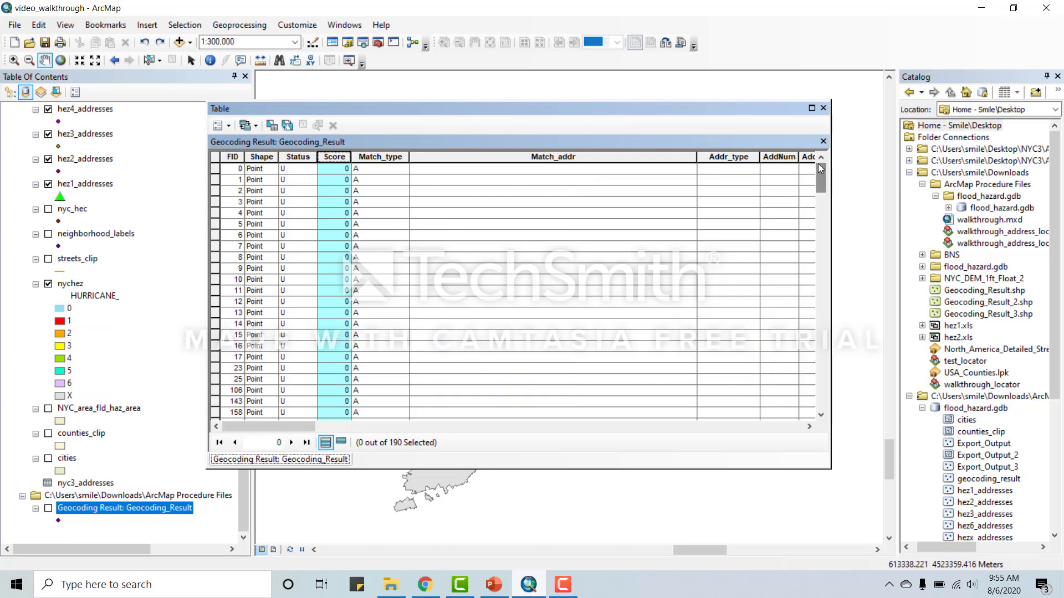
left_click(216, 169)
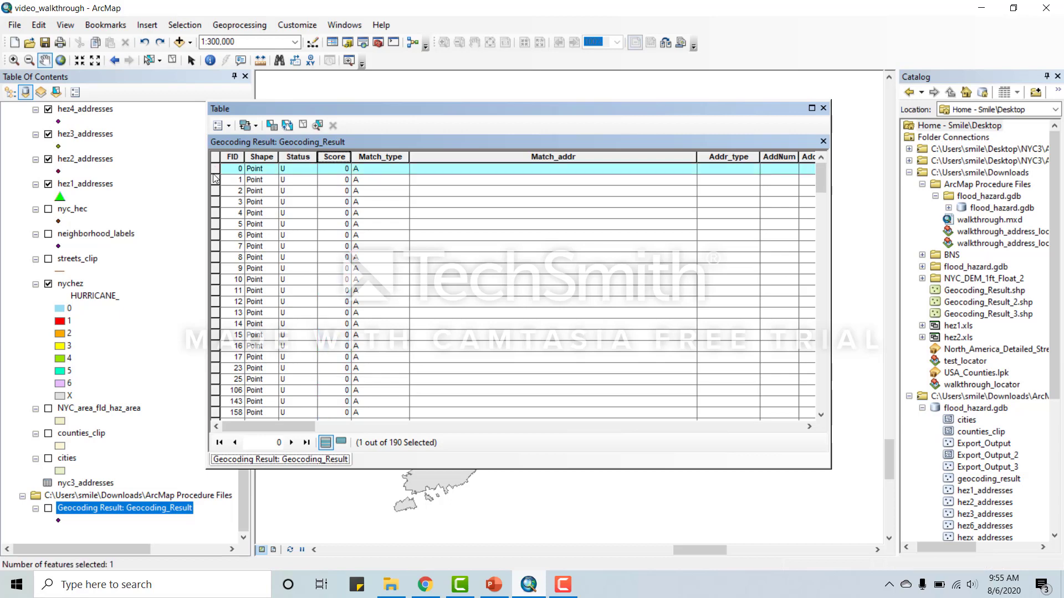
scroll(303, 220, "down", 5)
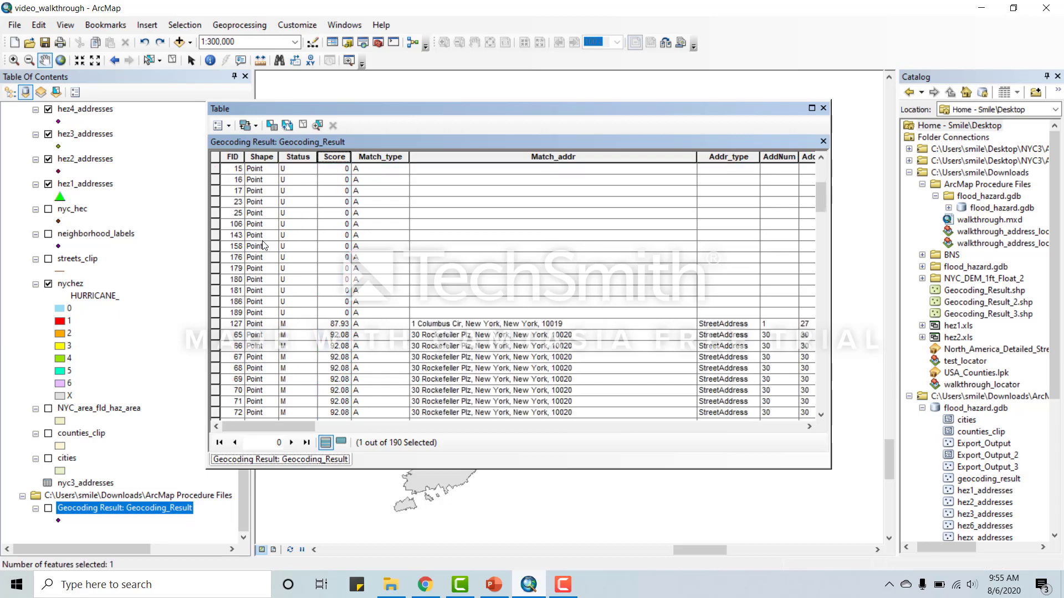
left_click(216, 313, "shift")
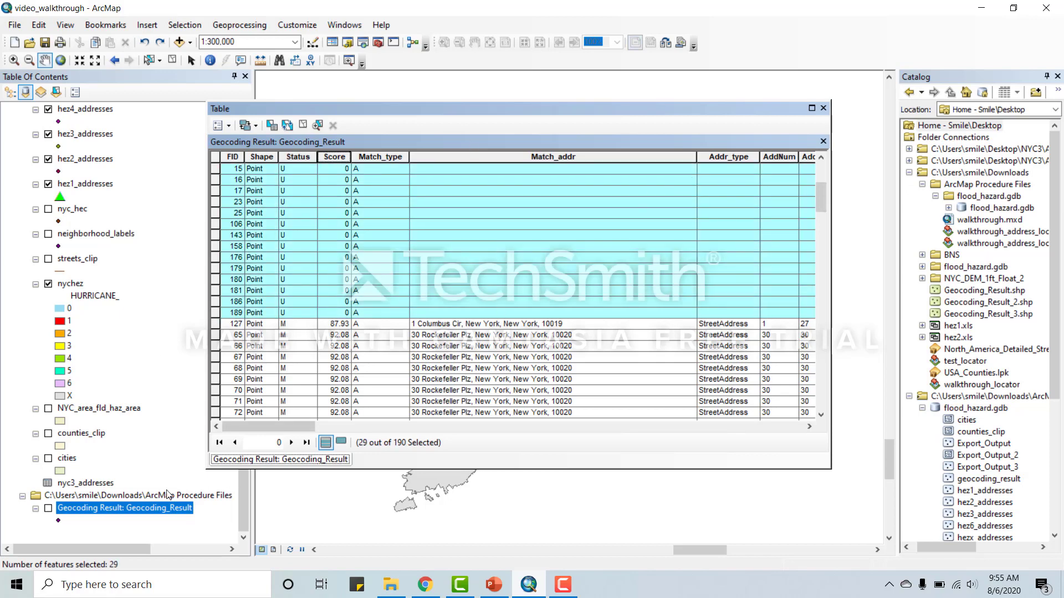
Export the selected Geocoding Result features to flood_hazard.gdb as unmatched_addresses, overwriting the existing feature class, add them to the map and close the table
right_click(167, 510)
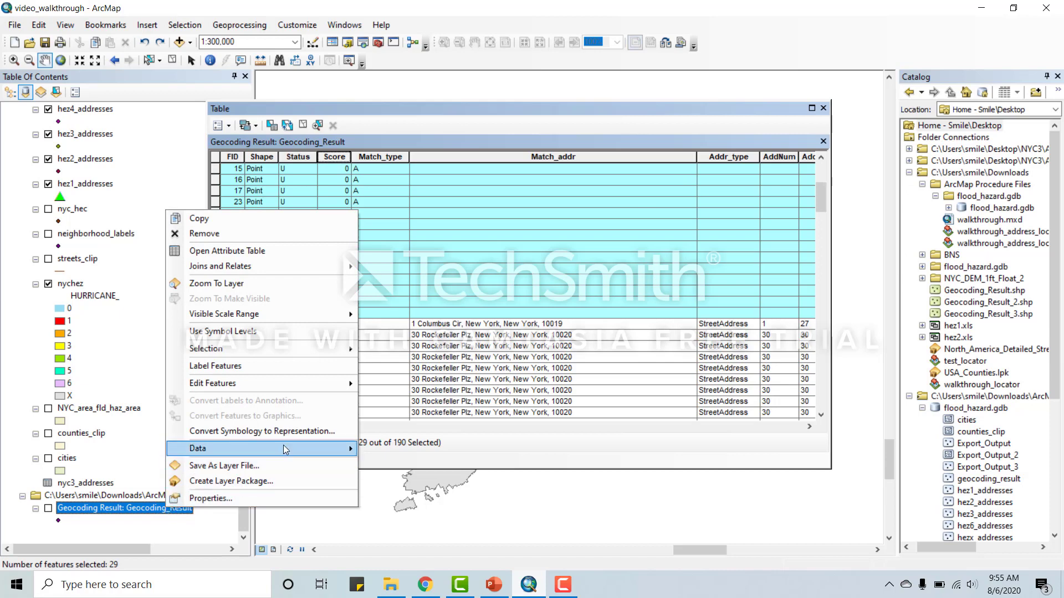
mouse_move(301, 447)
left_click(402, 464)
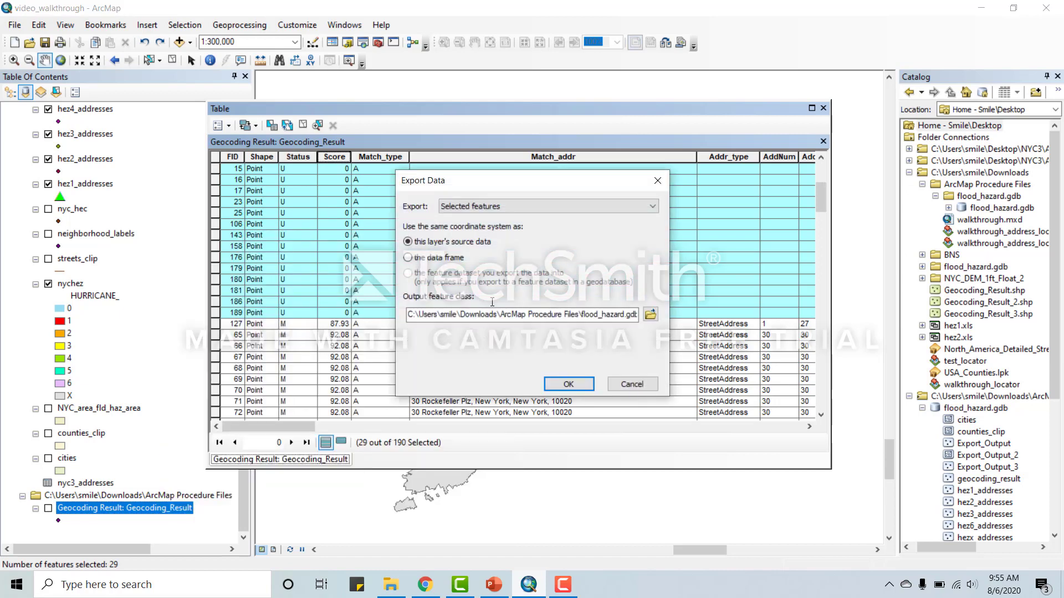
left_click(648, 315)
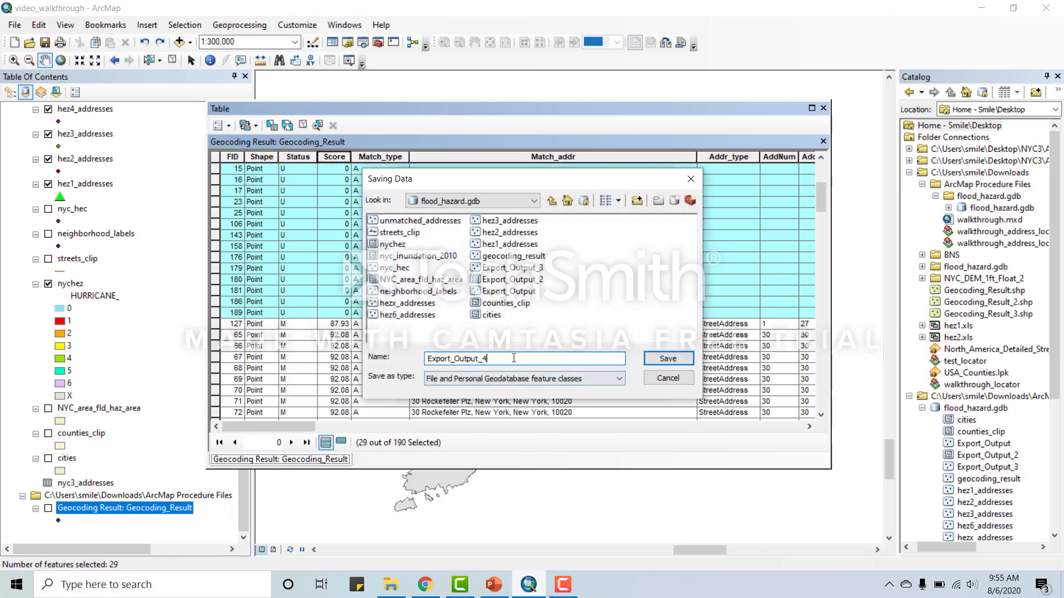
double_click(514, 358)
type("unmatched_addresses")
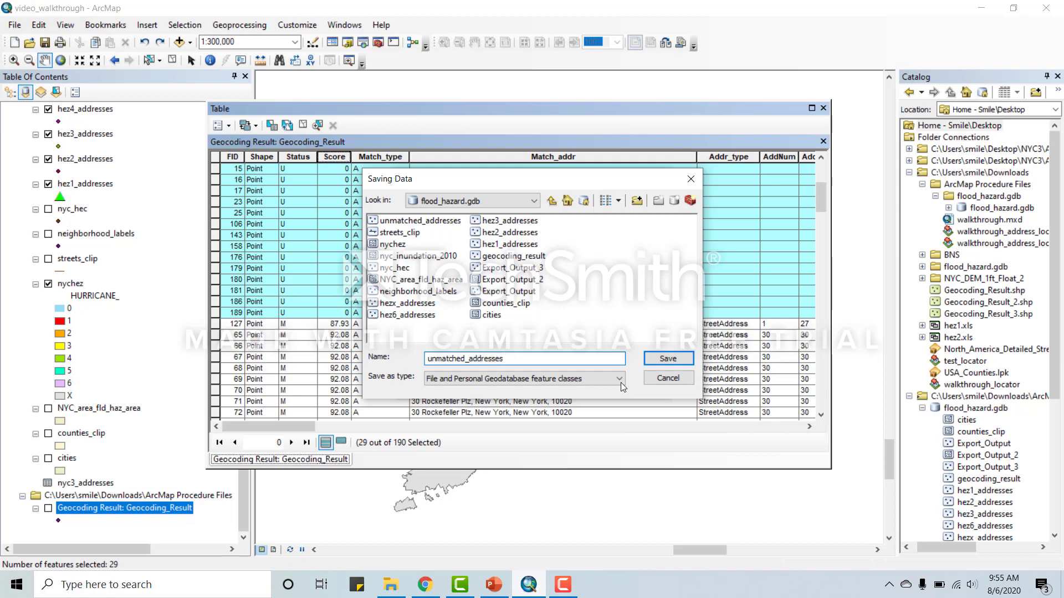
left_click(667, 358)
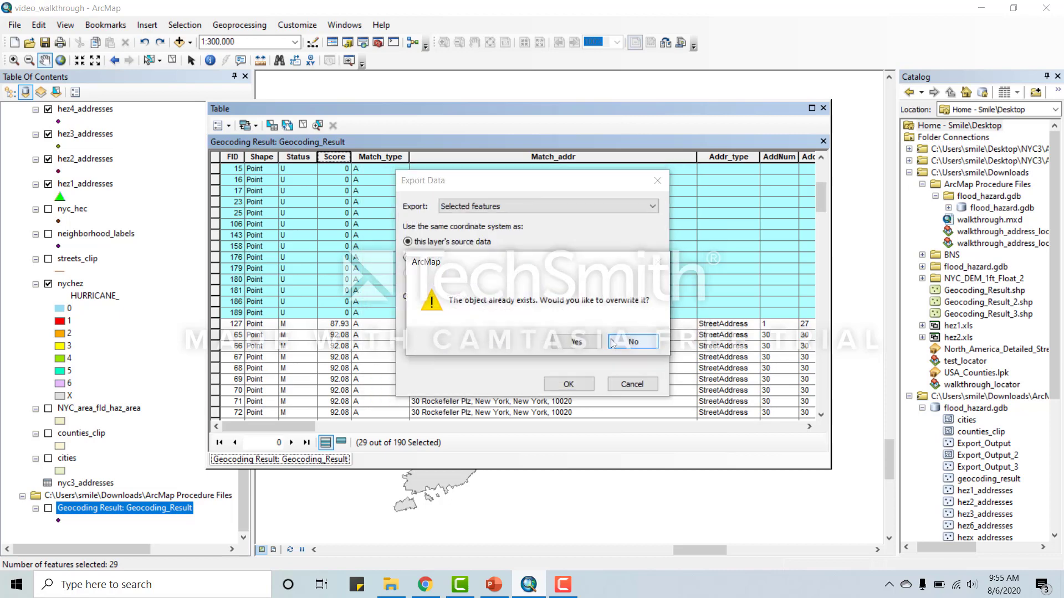
left_click(577, 342)
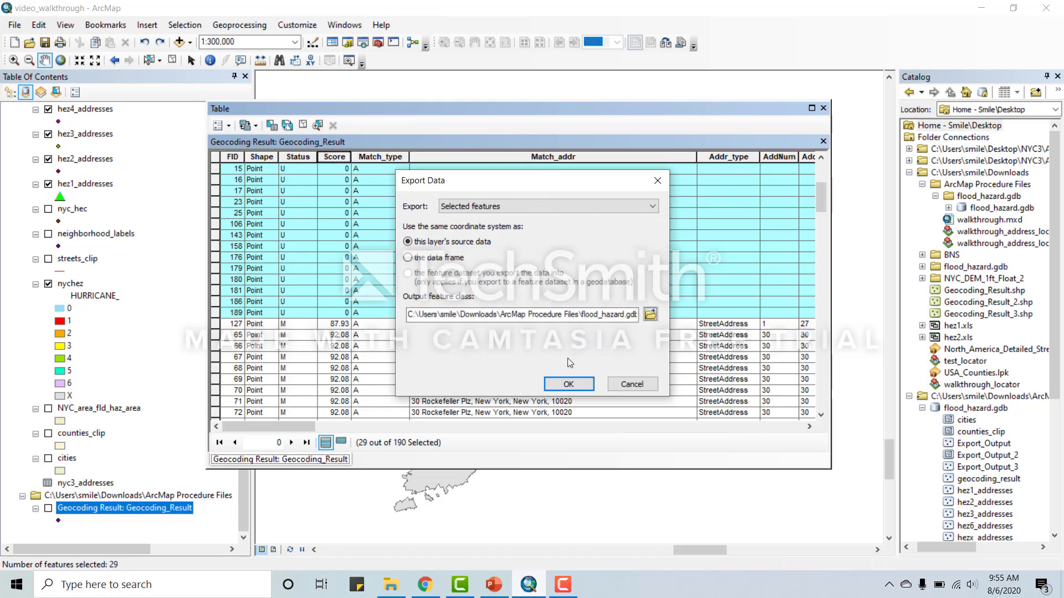
left_click(568, 385)
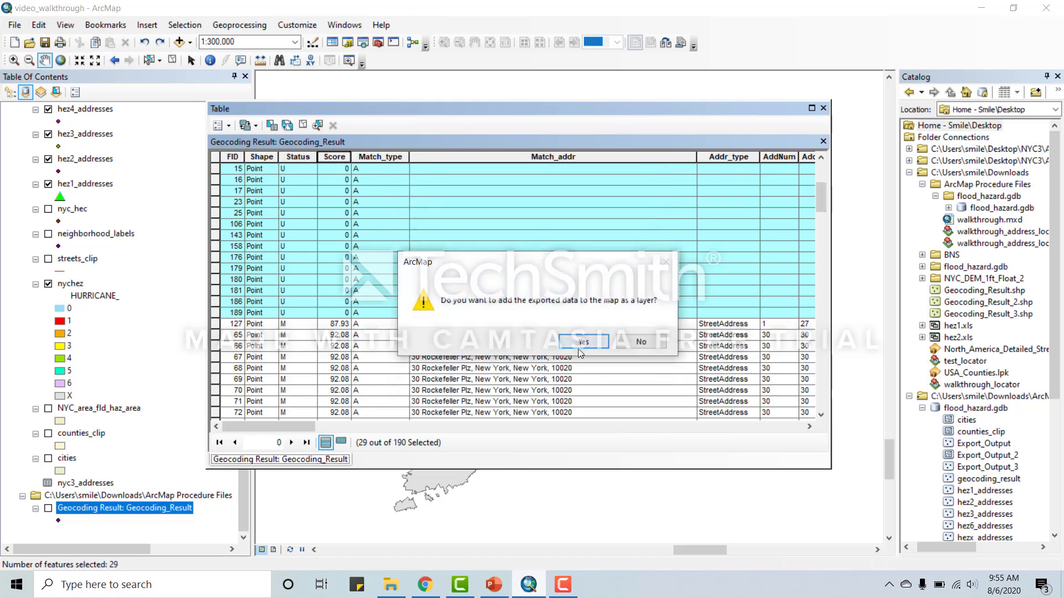
left_click(583, 342)
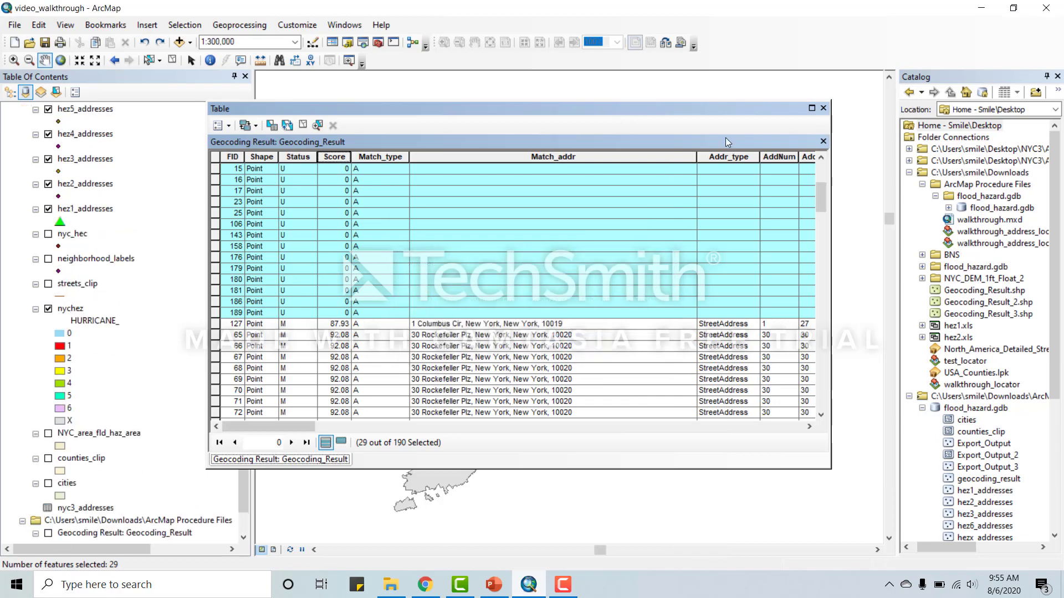
left_click(823, 109)
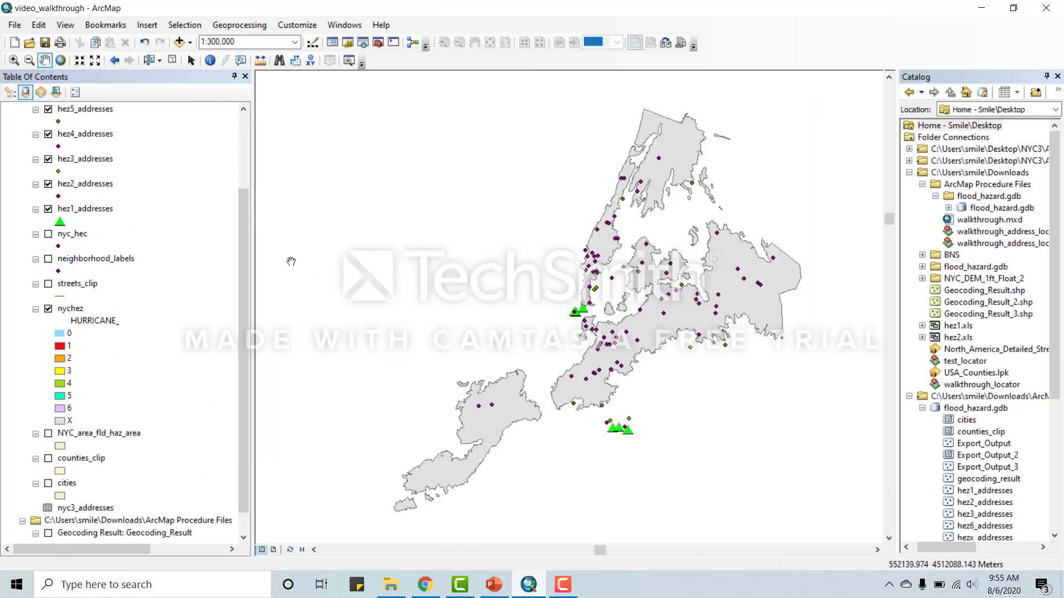
left_click_drag(248, 250, 245, 135)
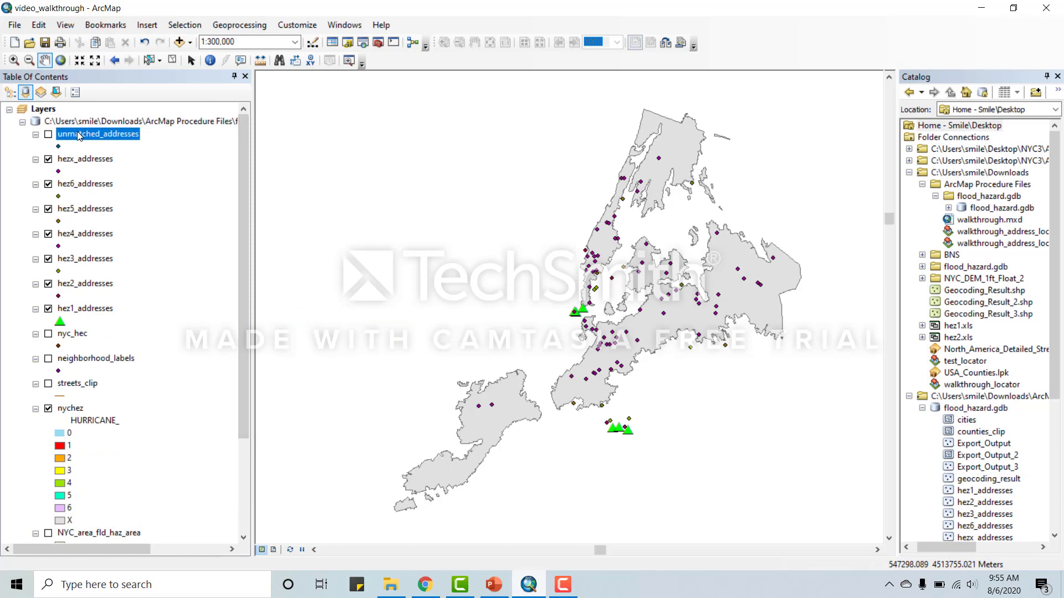
Turn on the display of the unmatched_addresses layer
left_click(48, 135)
left_click(48, 159)
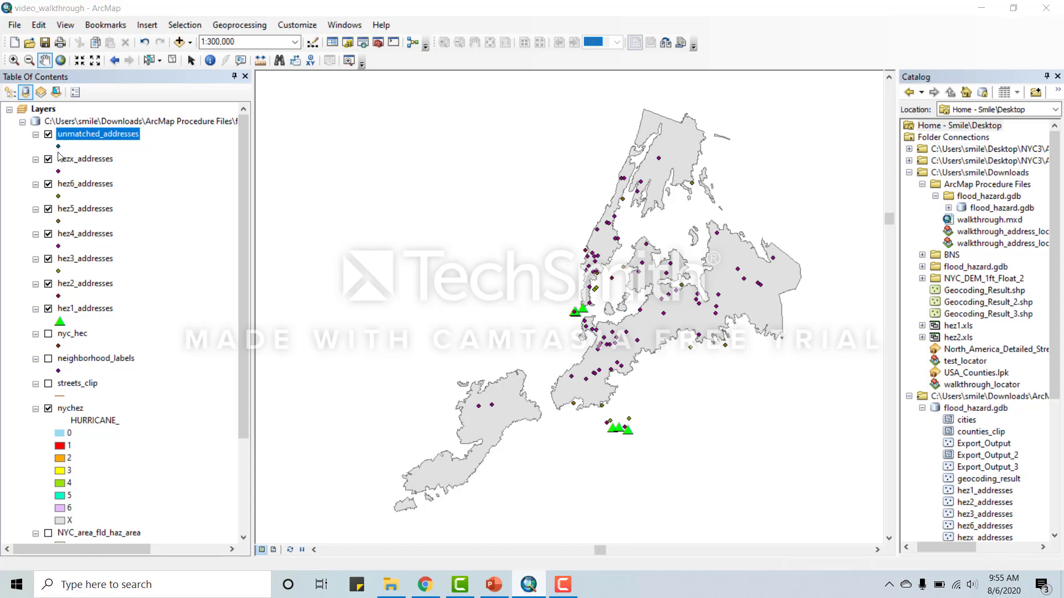
right_click(76, 138)
key("Escape")
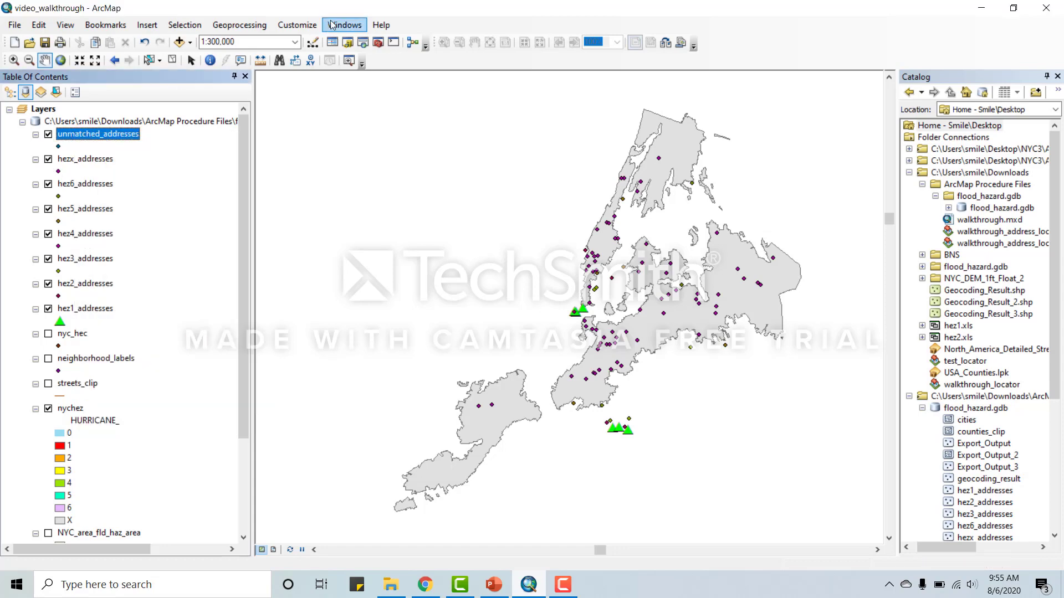
Export the unmatched_addresses layer's table with Table To Excel to the Desktop as unmatched_addresses, and close the toolbox
left_click(378, 42)
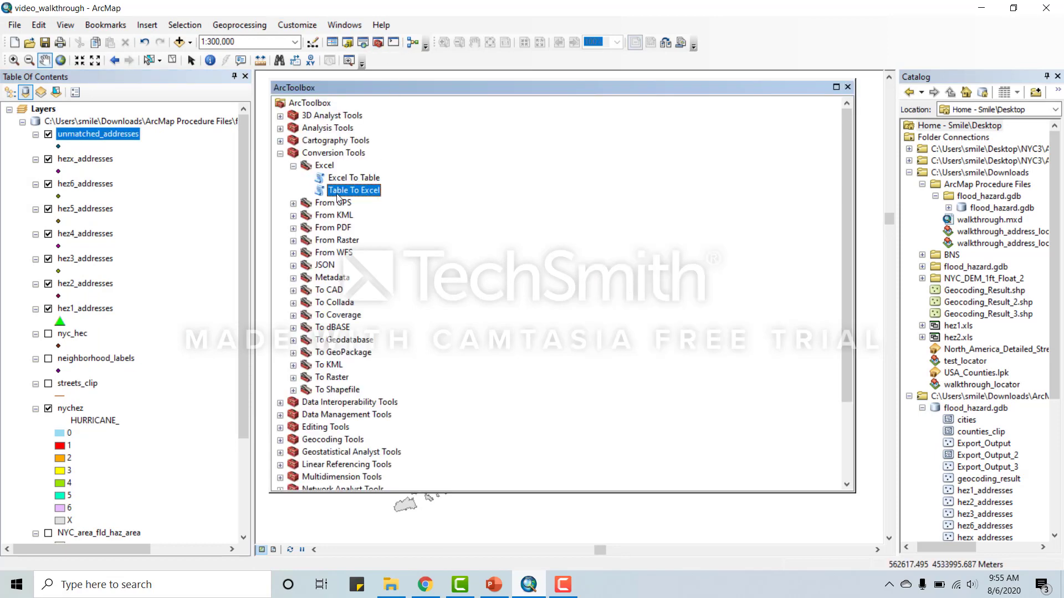
double_click(341, 191)
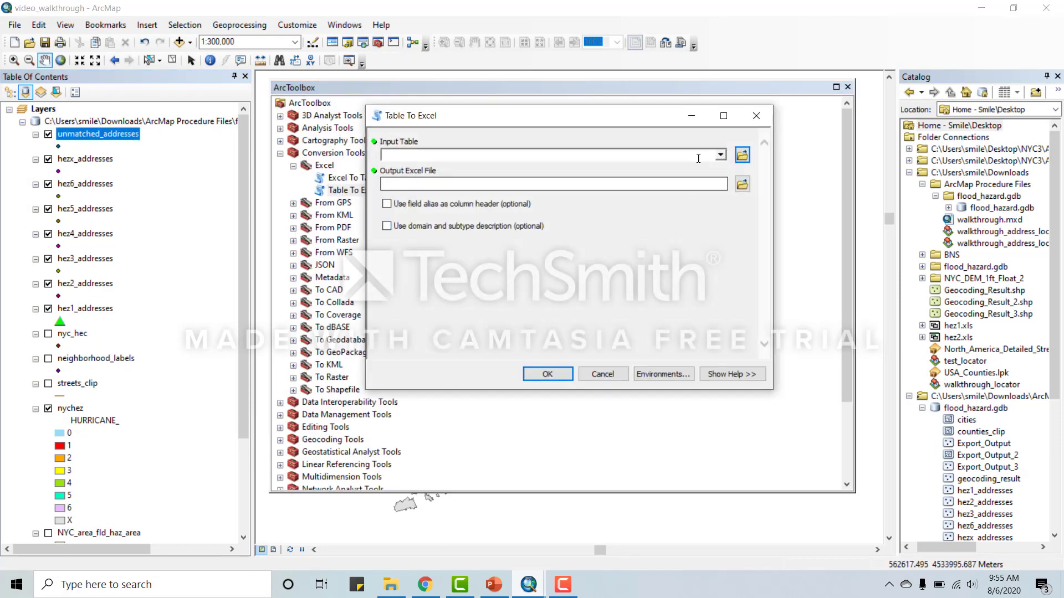
left_click(721, 157)
left_click(437, 183)
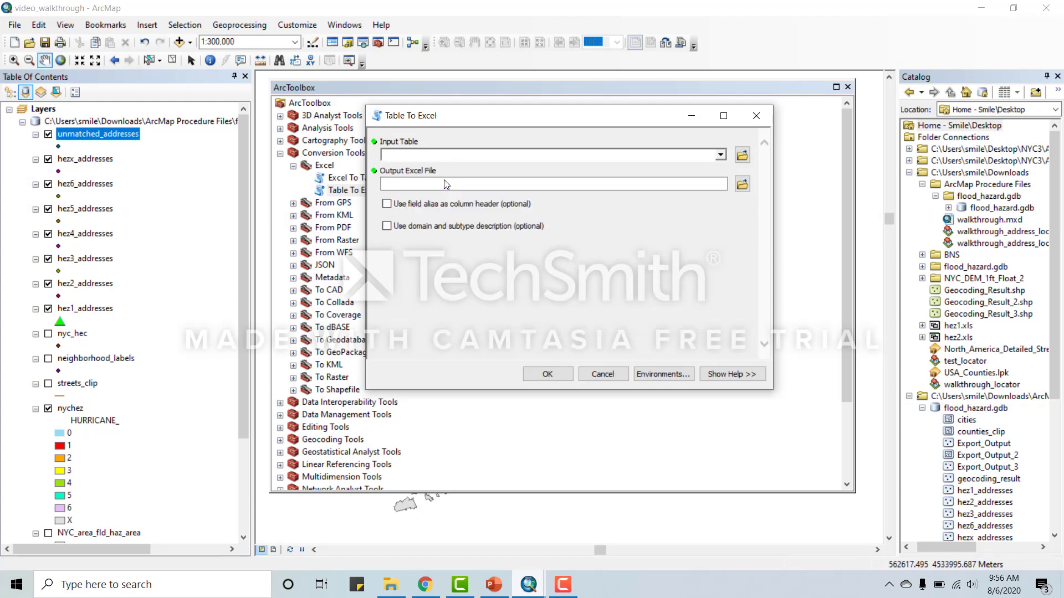
left_click(742, 184)
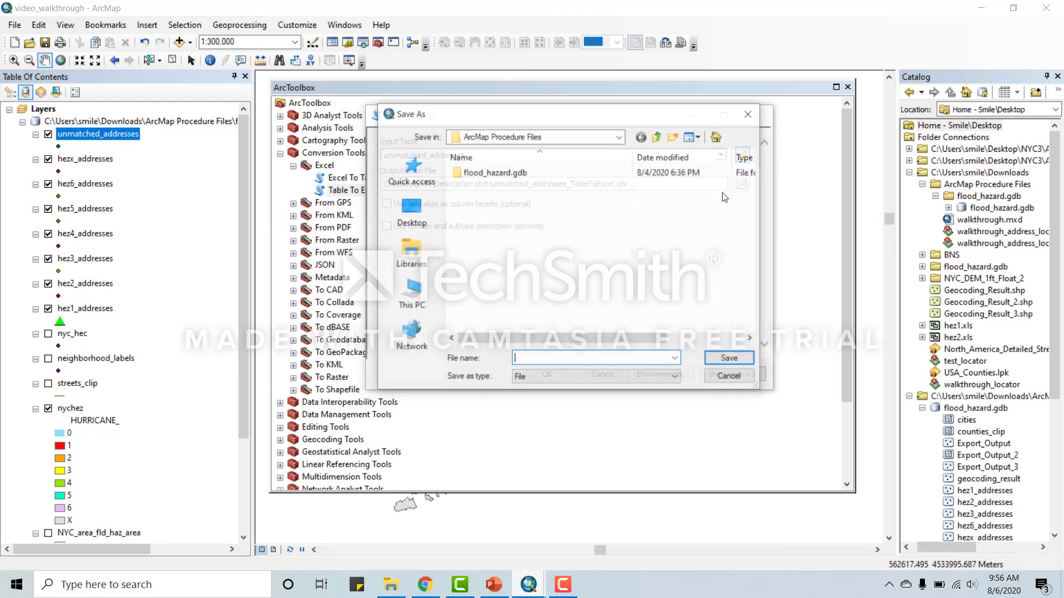
left_click(423, 224)
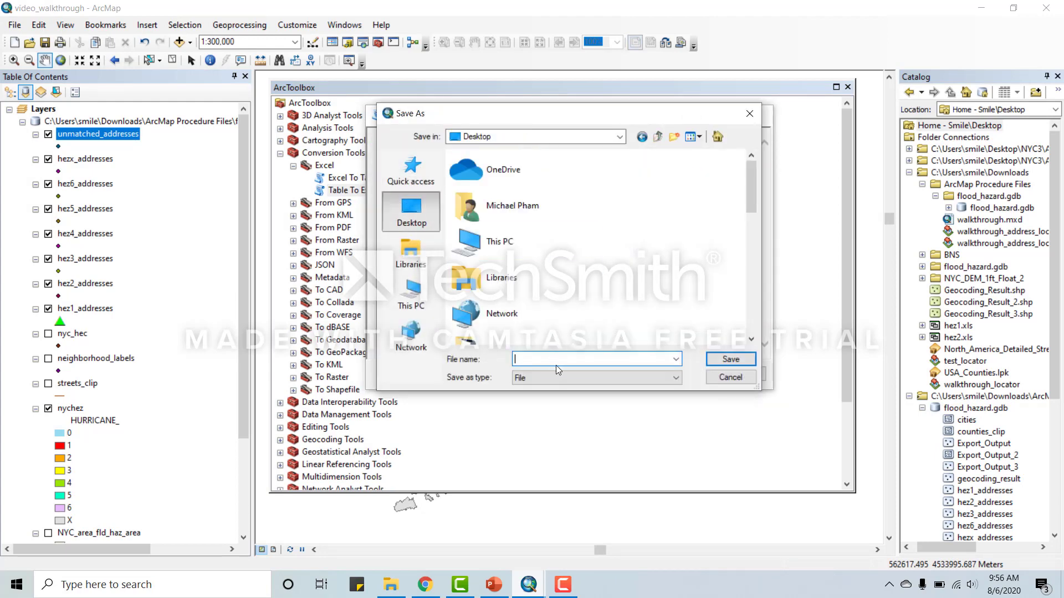
scroll(581, 317, "down", 8)
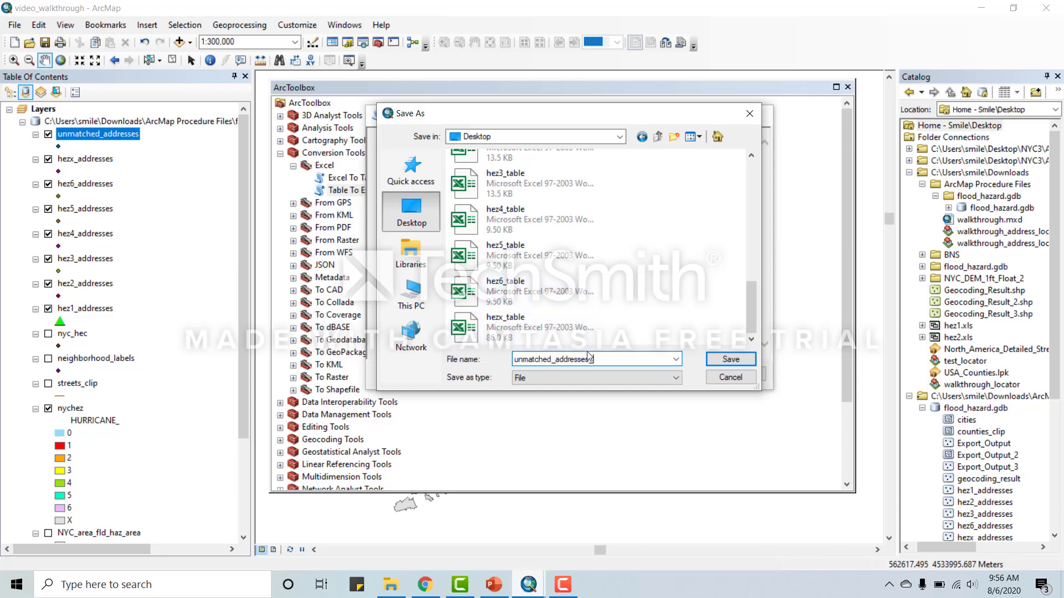
left_click(724, 361)
left_click(523, 381)
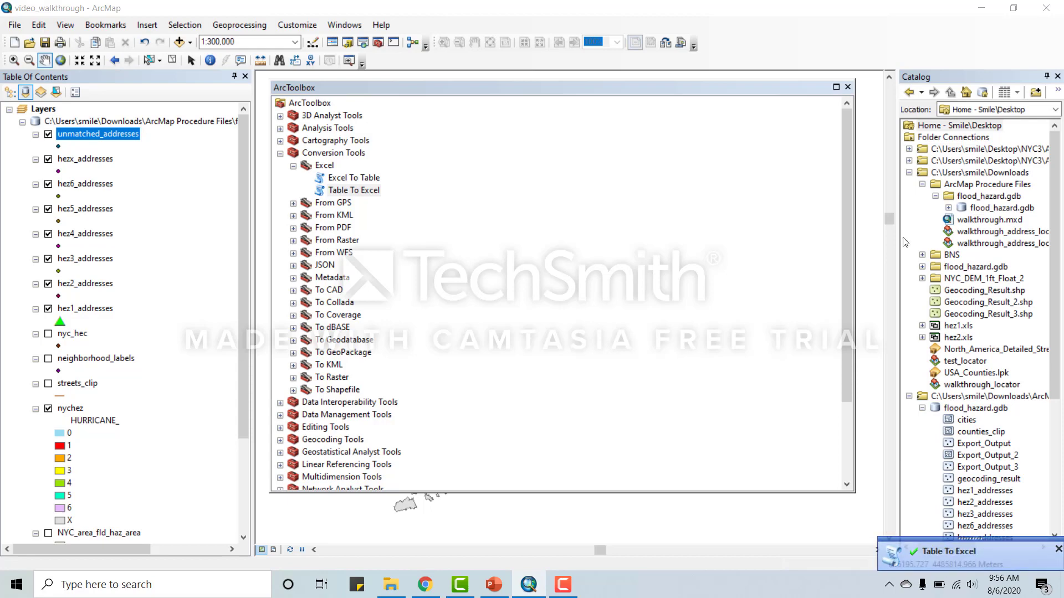
left_click(847, 87)
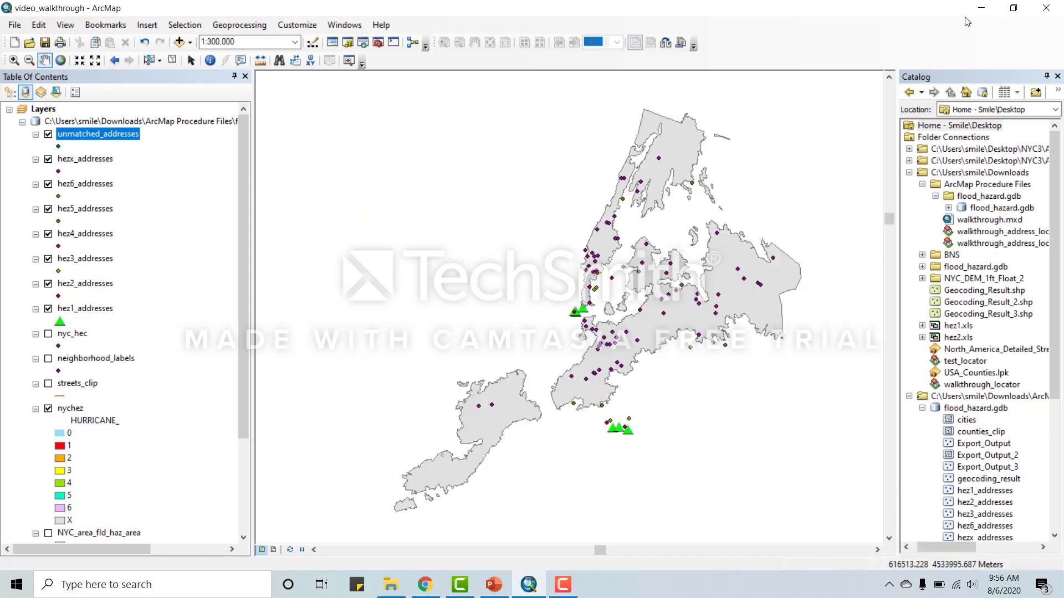
Switch to the desktop, open hez1_table in a maximized Excel window and widen the Status column until its header is readable
left_click(980, 9)
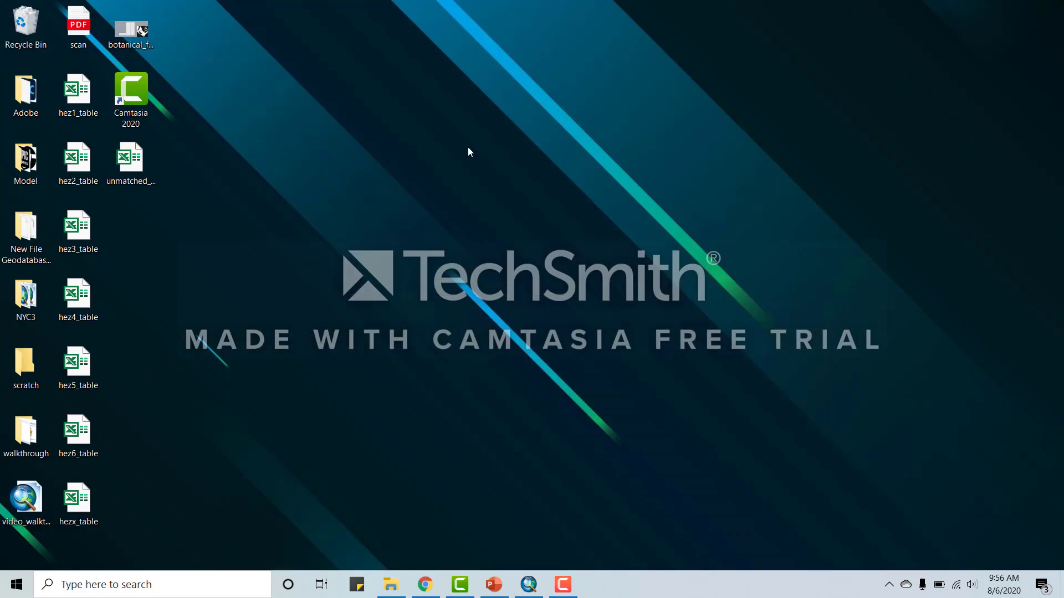
double_click(83, 88)
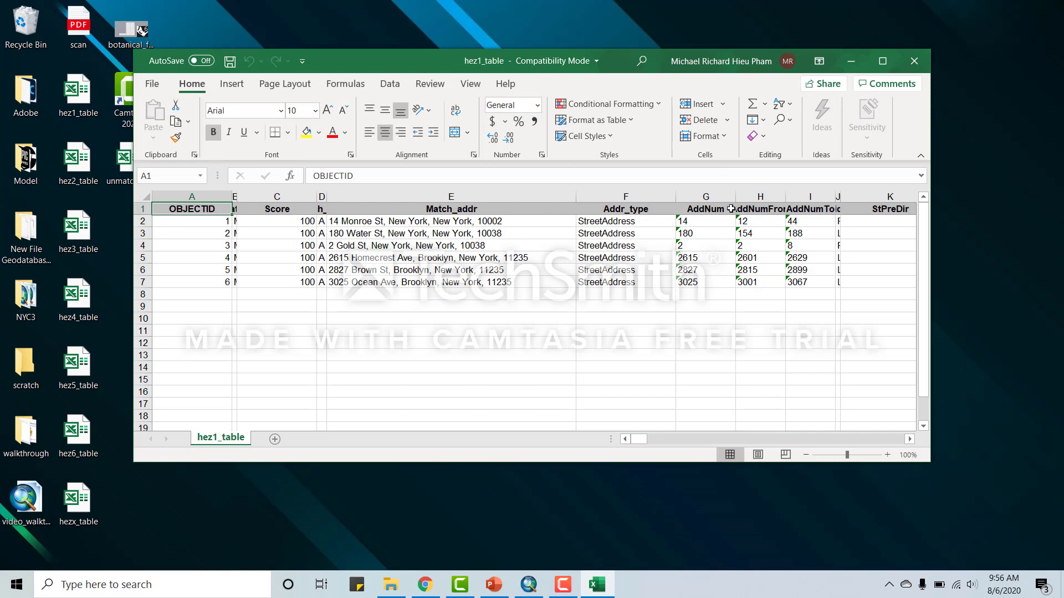
left_click(883, 61)
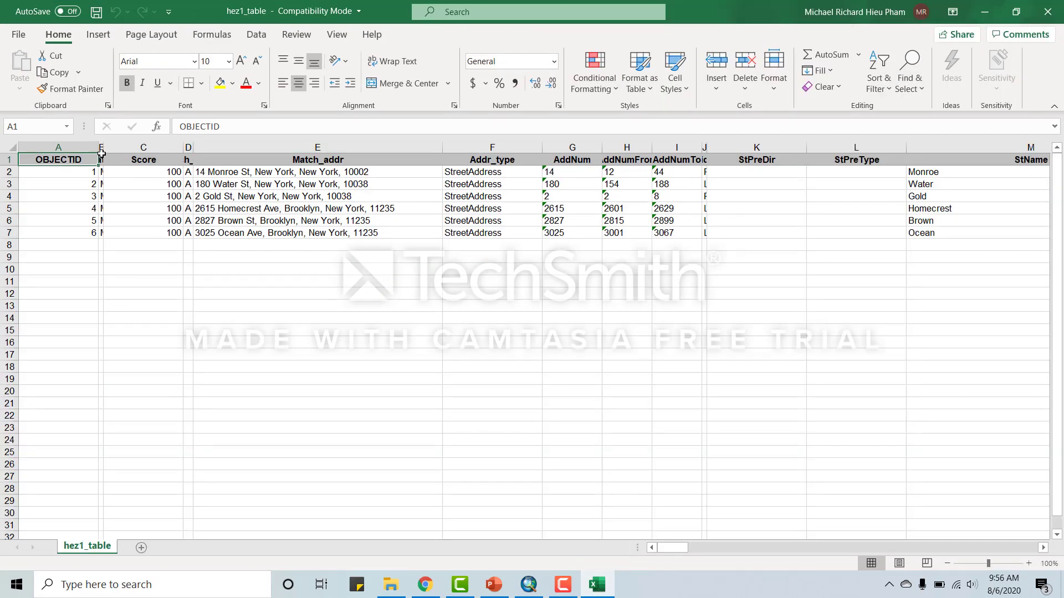
left_click_drag(103, 149, 155, 149)
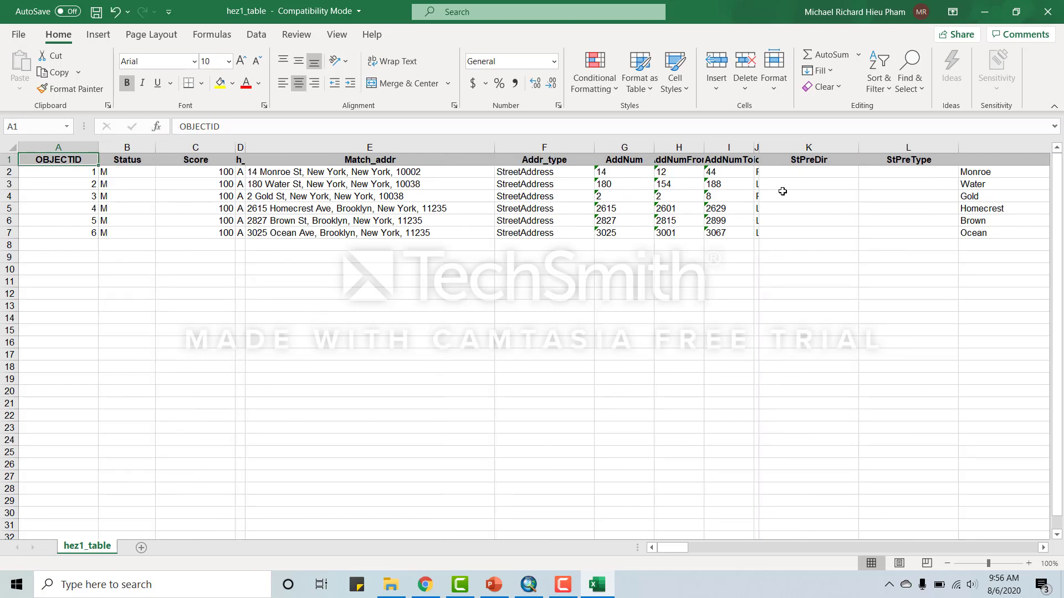
Move the columns from Suffix through Country_1 to the start of hez1_table at column A, replacing the data already there
left_click_drag(674, 551, 942, 539)
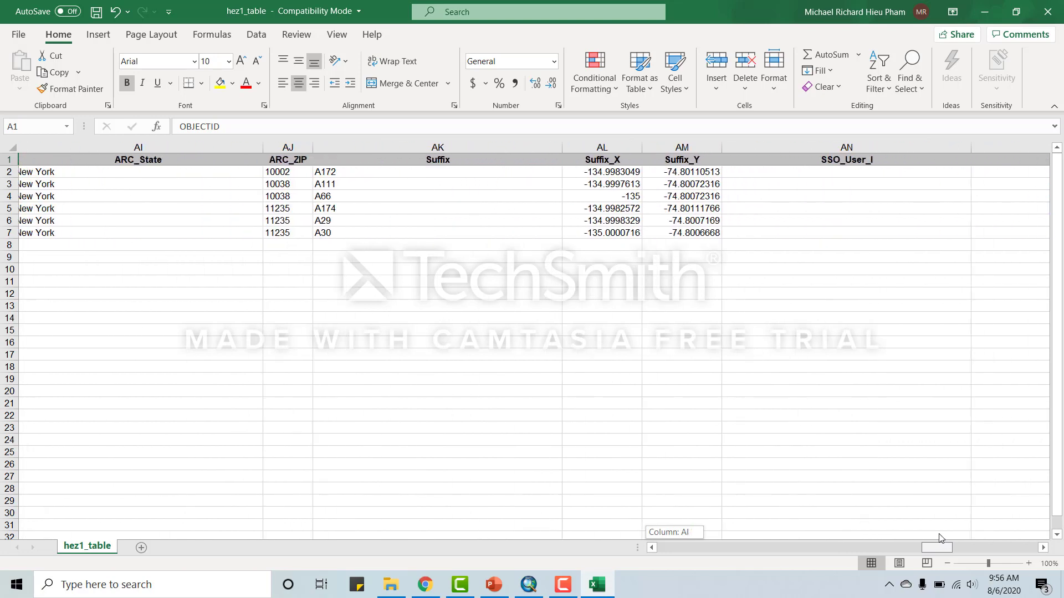
left_click(431, 148)
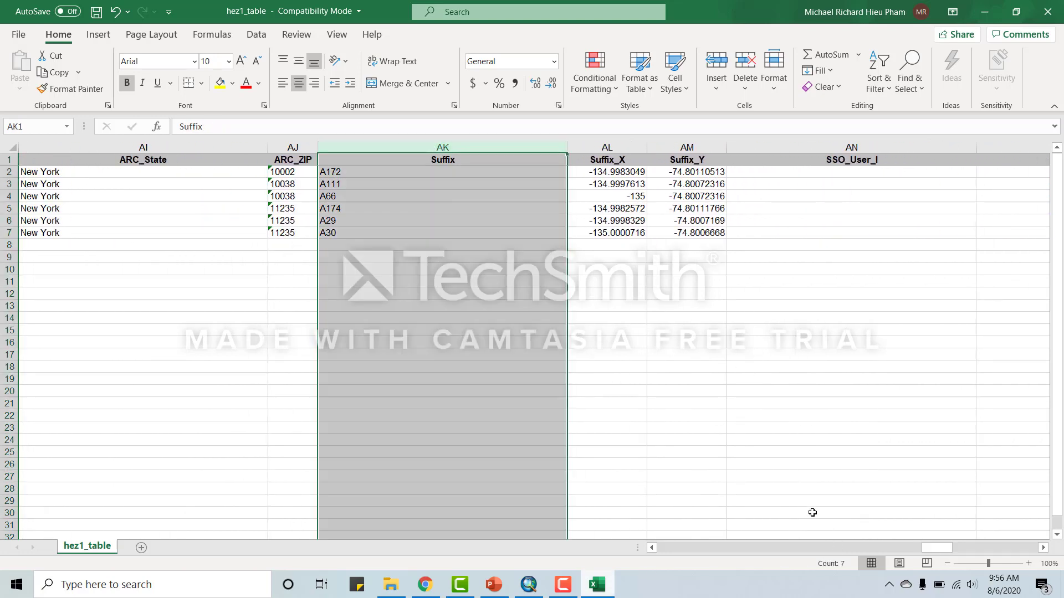
left_click_drag(940, 550, 1019, 550)
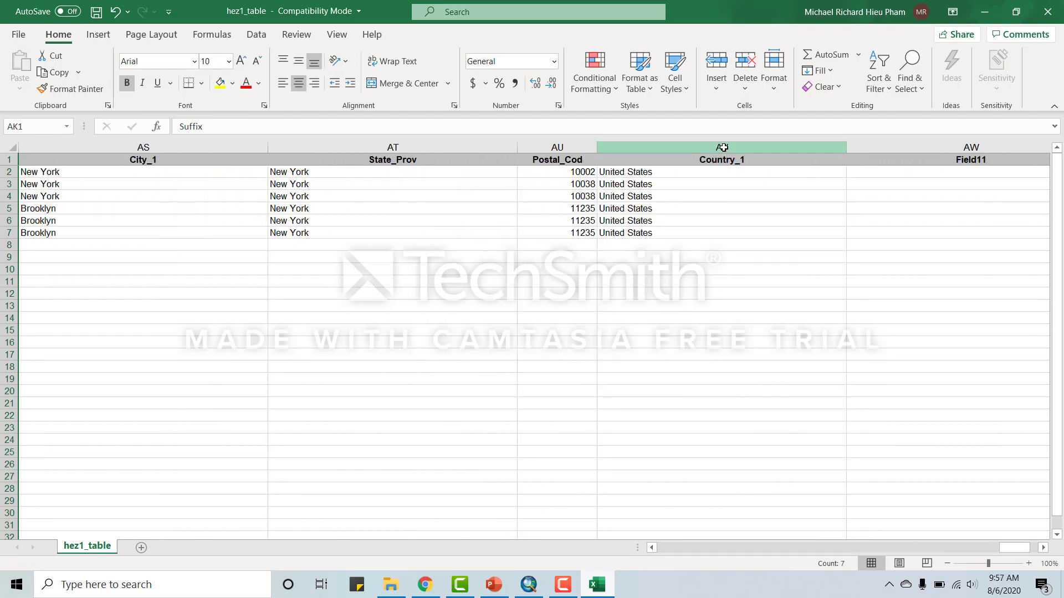
left_click(711, 149, "shift")
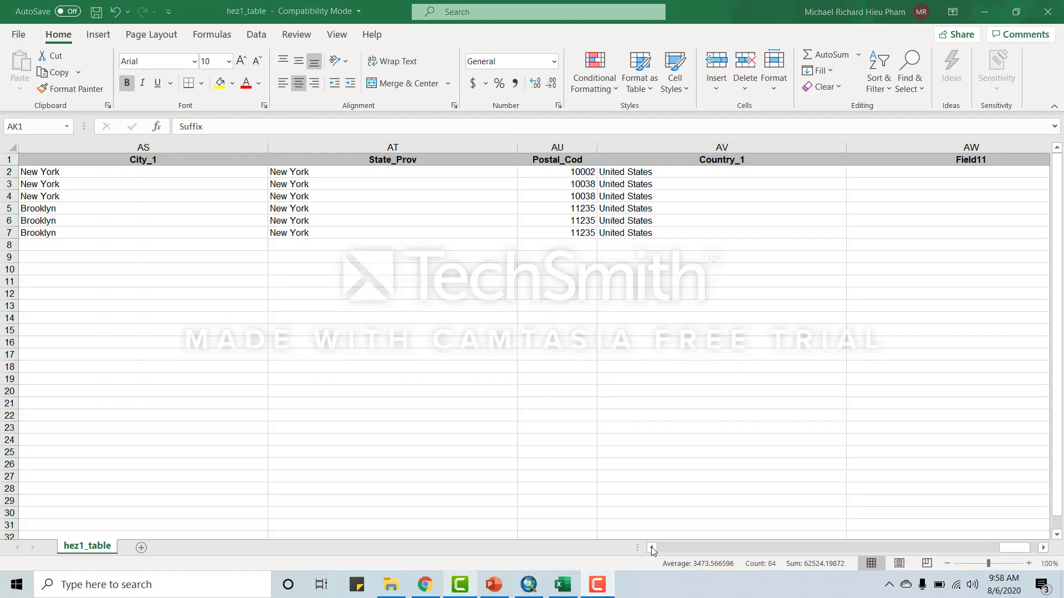
left_click(651, 547)
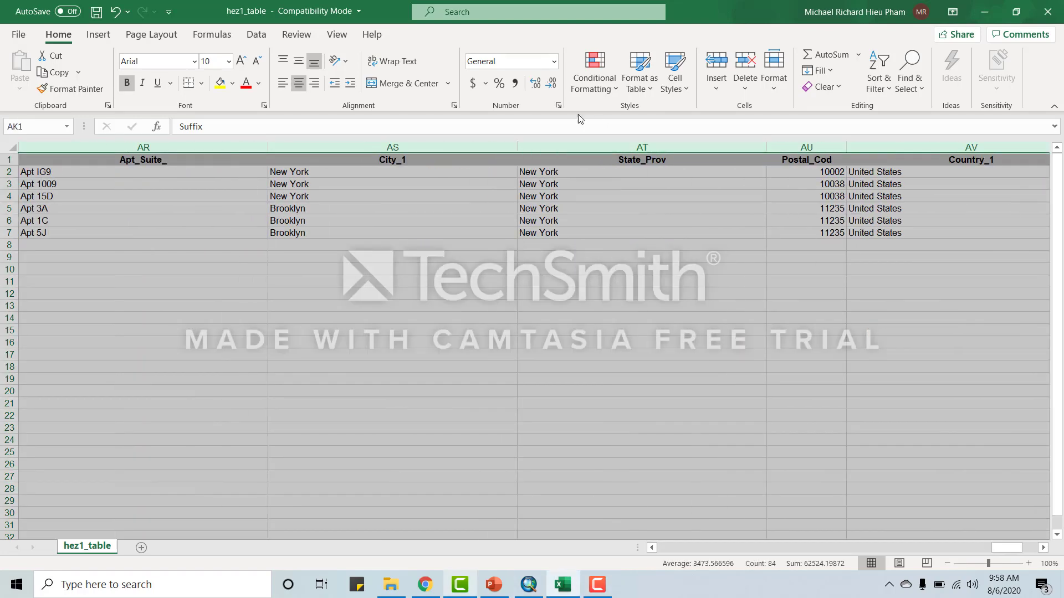
left_click(652, 548)
left_click(653, 548)
left_click(653, 548)
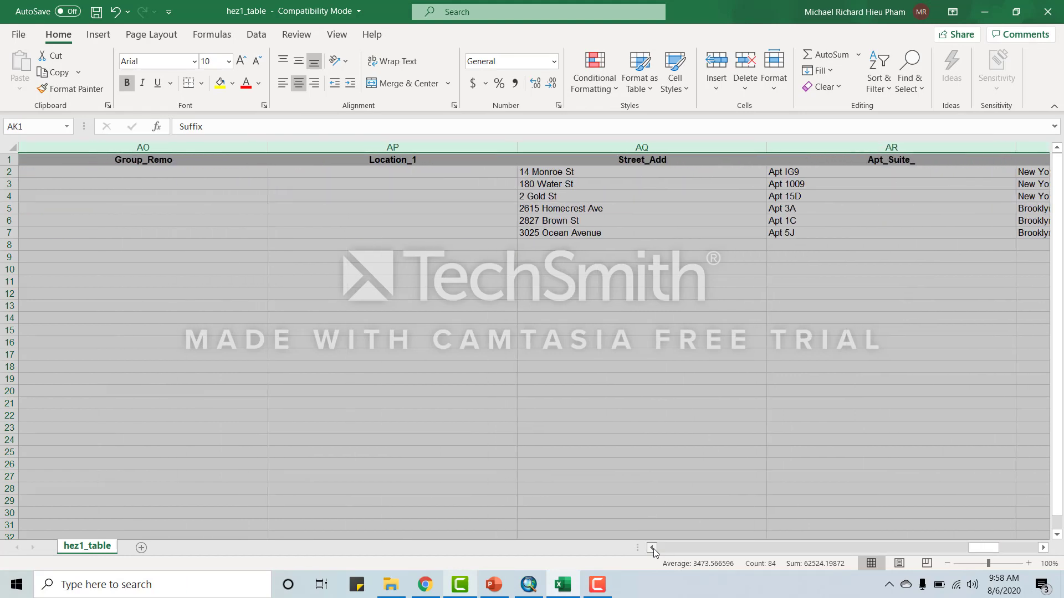
left_click(653, 548)
left_click(653, 548)
left_click(653, 548)
left_click(652, 548)
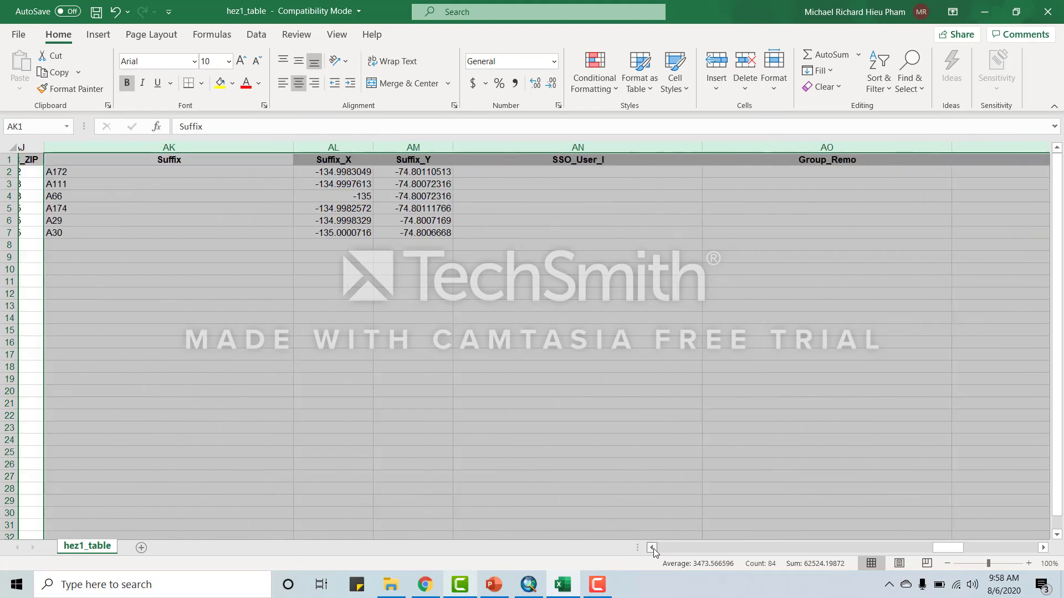
left_click(653, 548)
left_click(652, 548)
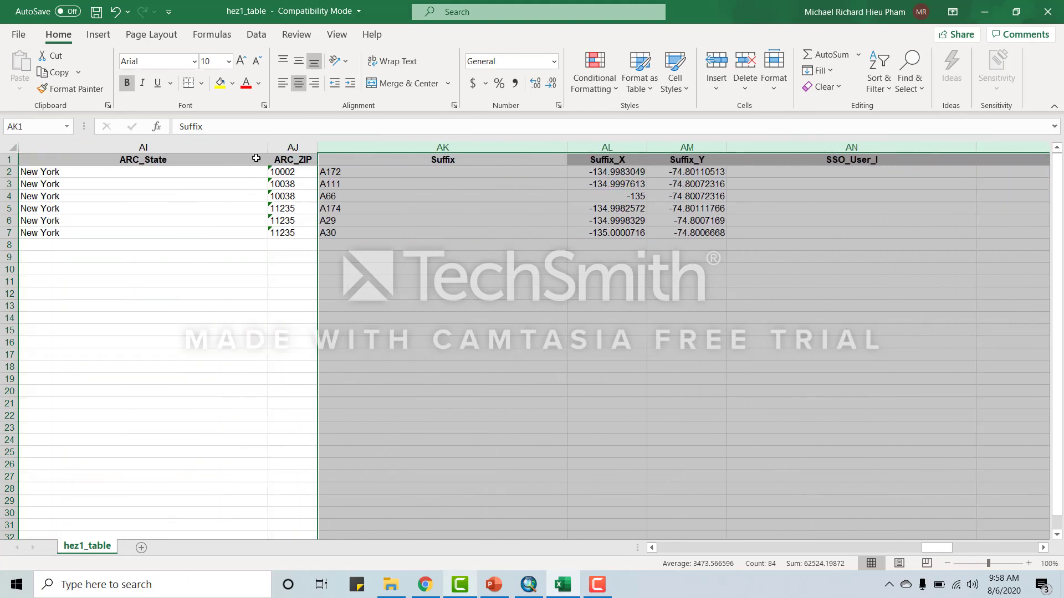
left_click(653, 548)
left_click(653, 548)
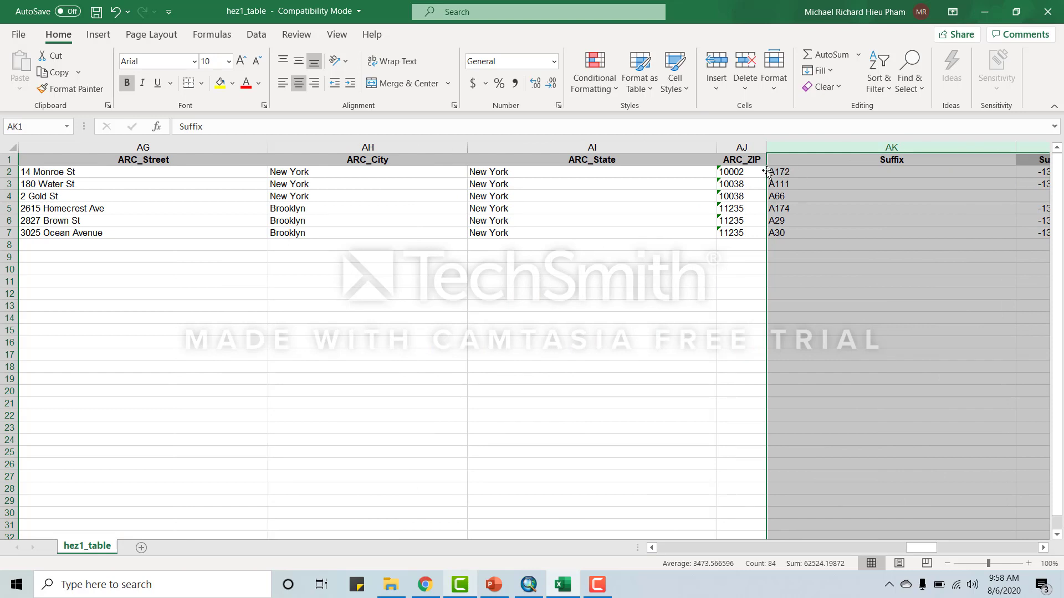
left_click_drag(767, 172, 40, 168)
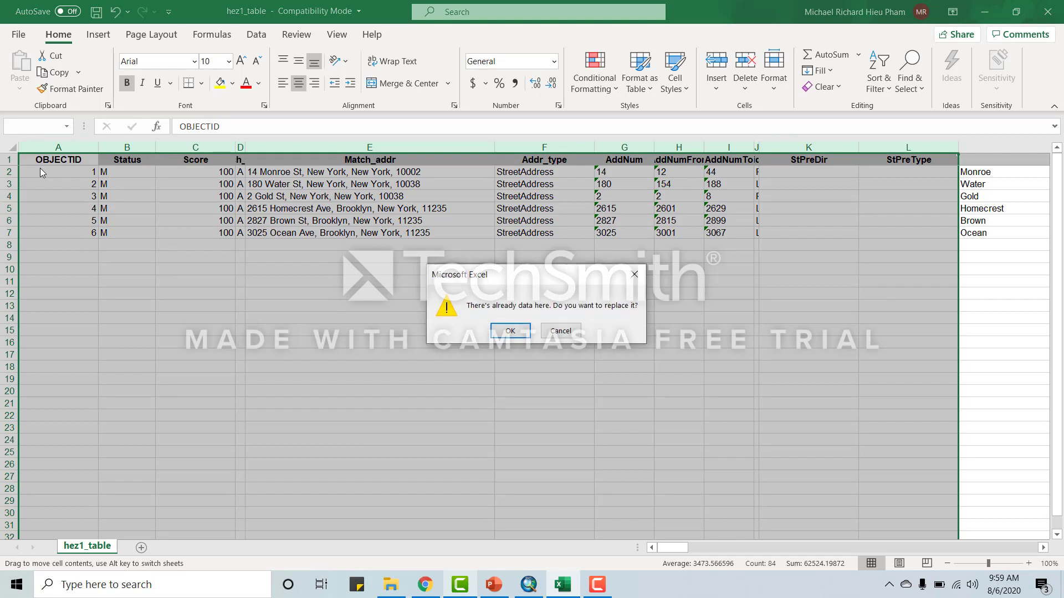
left_click(506, 332)
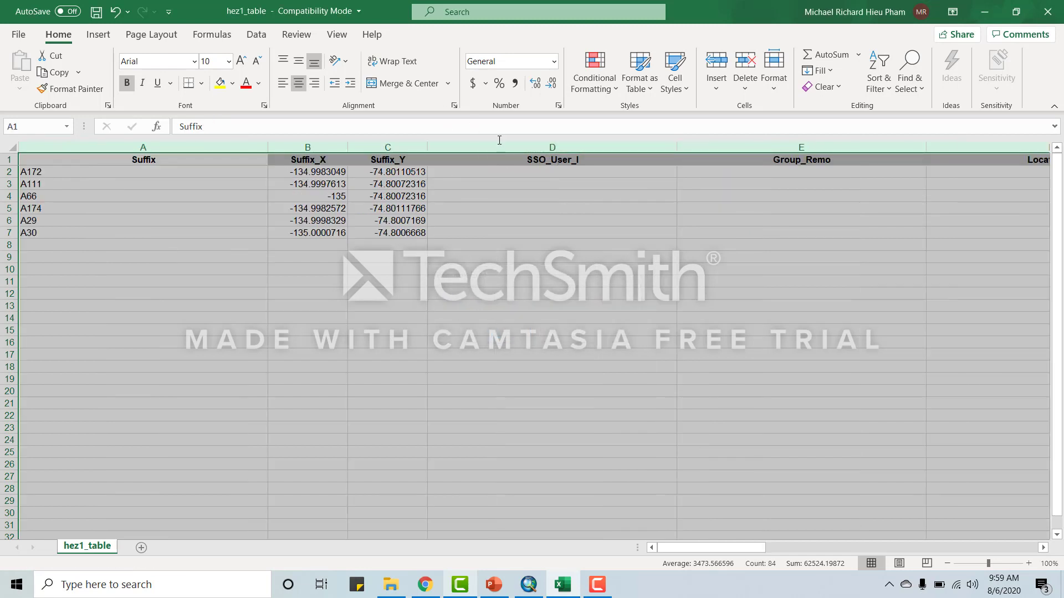
Delete the empty columns SSO_User_I, Group_Remo and Location_1 from hez1_table
left_click(553, 147)
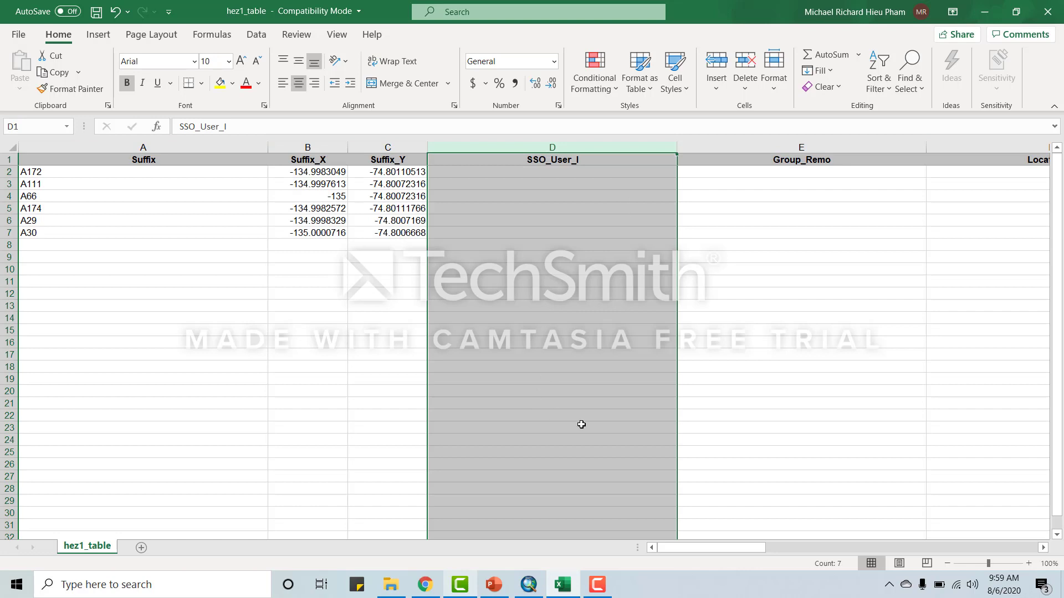
left_click(1043, 548)
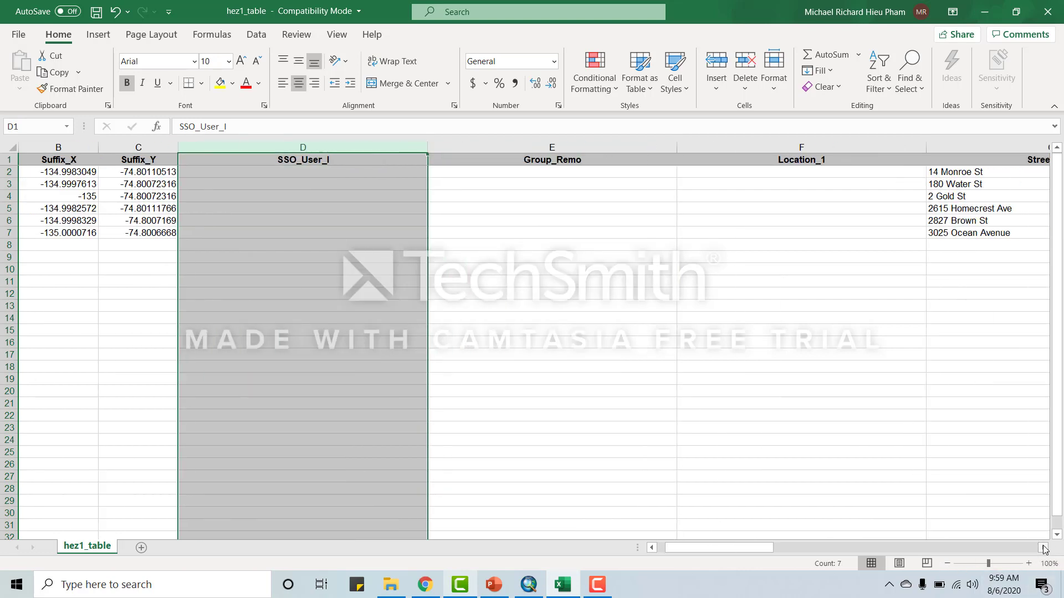
left_click(795, 147, "shift")
right_click(794, 149)
left_click(848, 287)
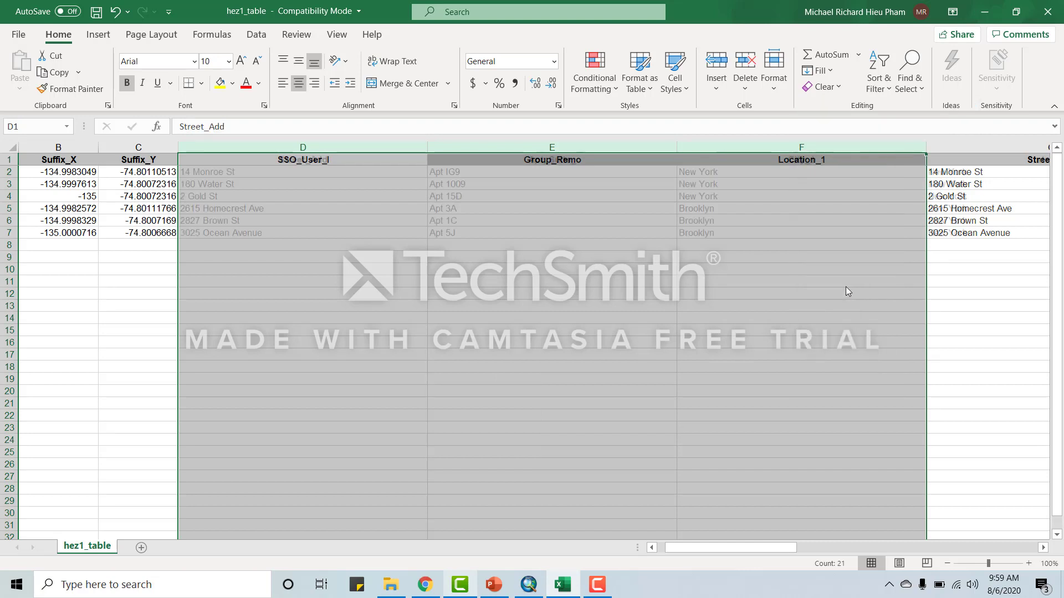
left_click(487, 318)
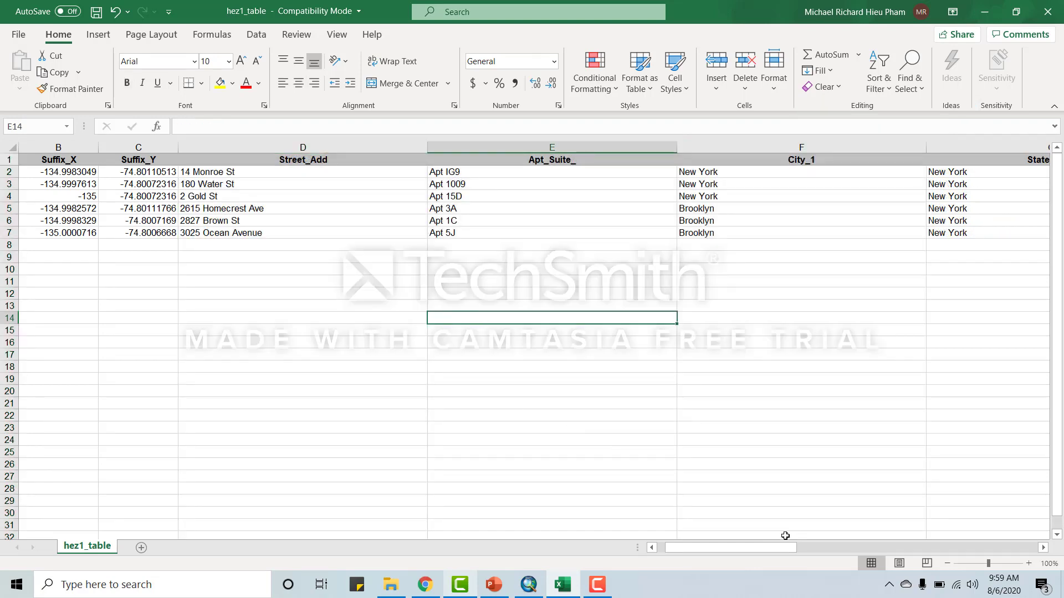
Narrow the Suffix column to fit its short codes
left_click_drag(785, 548, 777, 548)
left_click(303, 292)
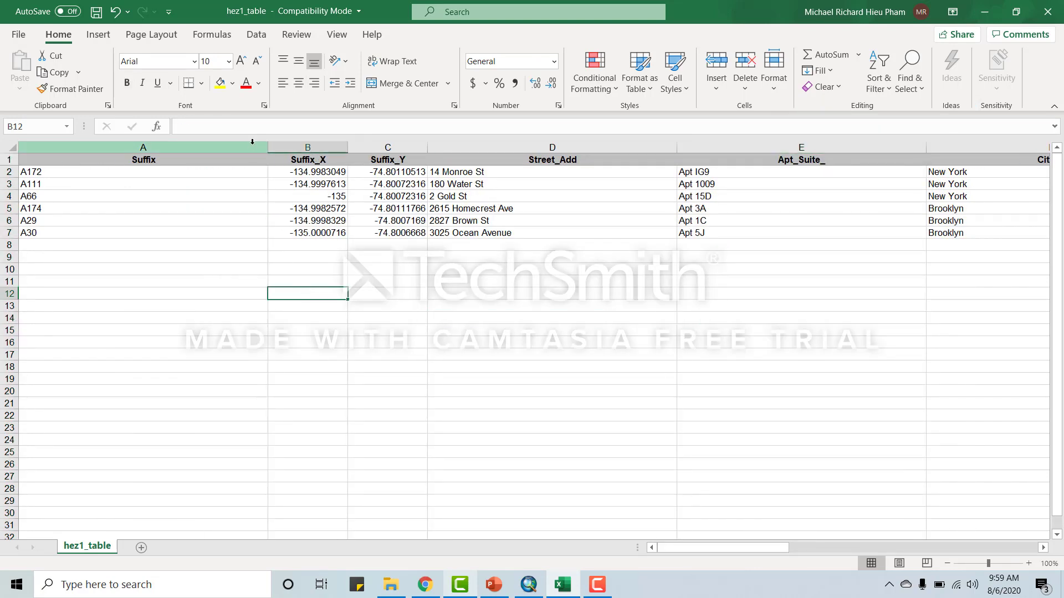
left_click_drag(267, 148, 79, 161)
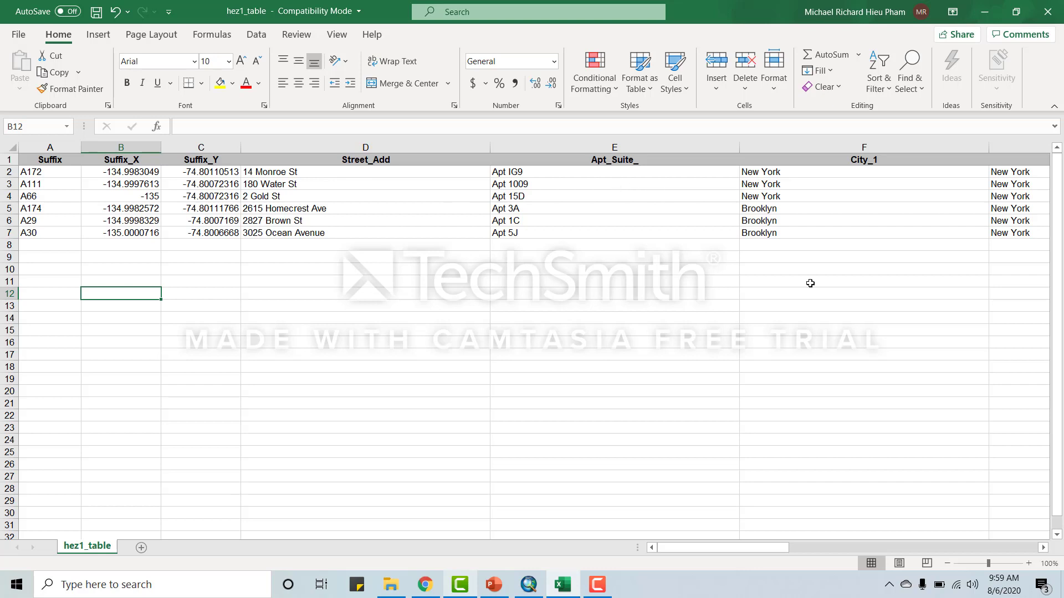
left_click_drag(741, 548, 628, 522)
Insert an empty column between Suffix and Suffix_X and give it the header zone
left_click(58, 150)
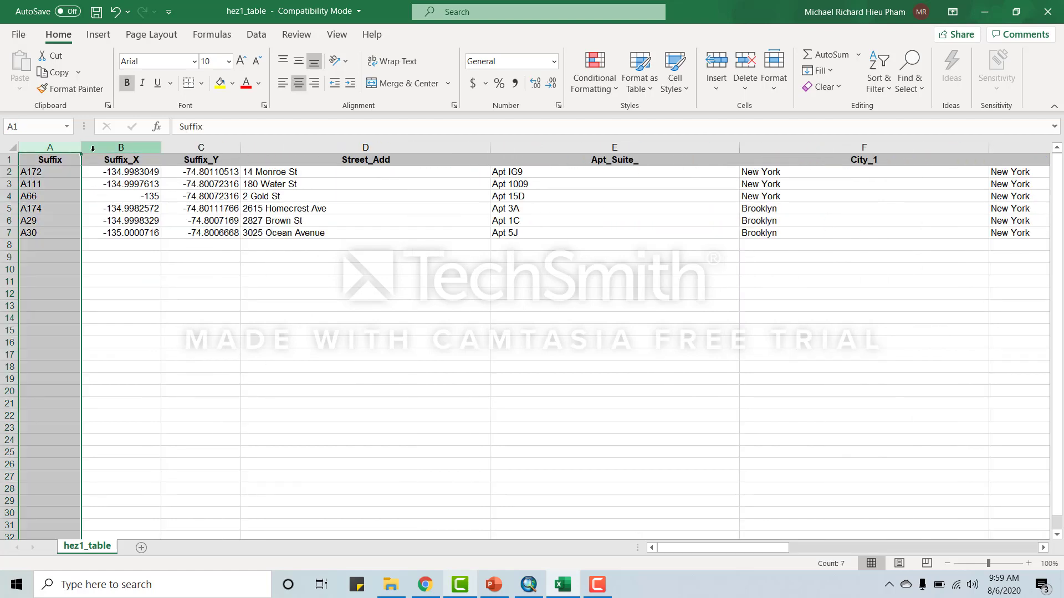
left_click(97, 148)
right_click(94, 149)
left_click(160, 267)
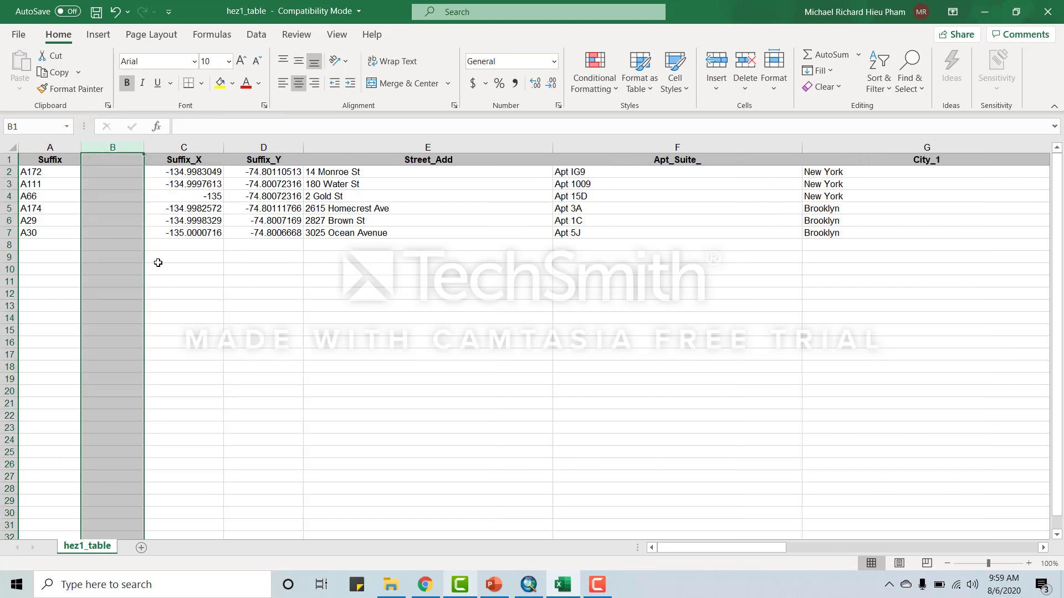
left_click(104, 159)
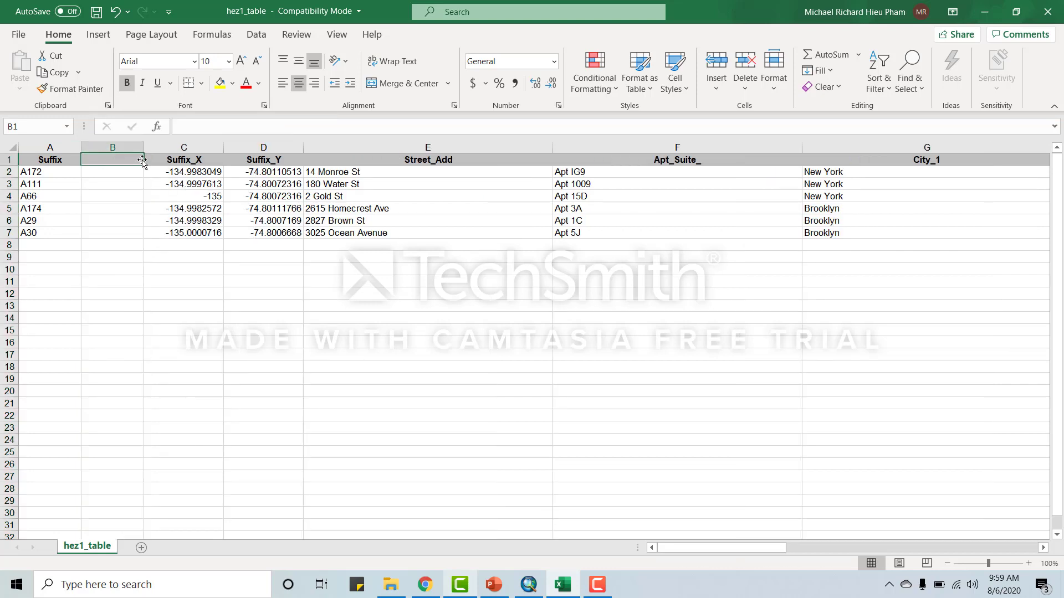
key("BackSpace")
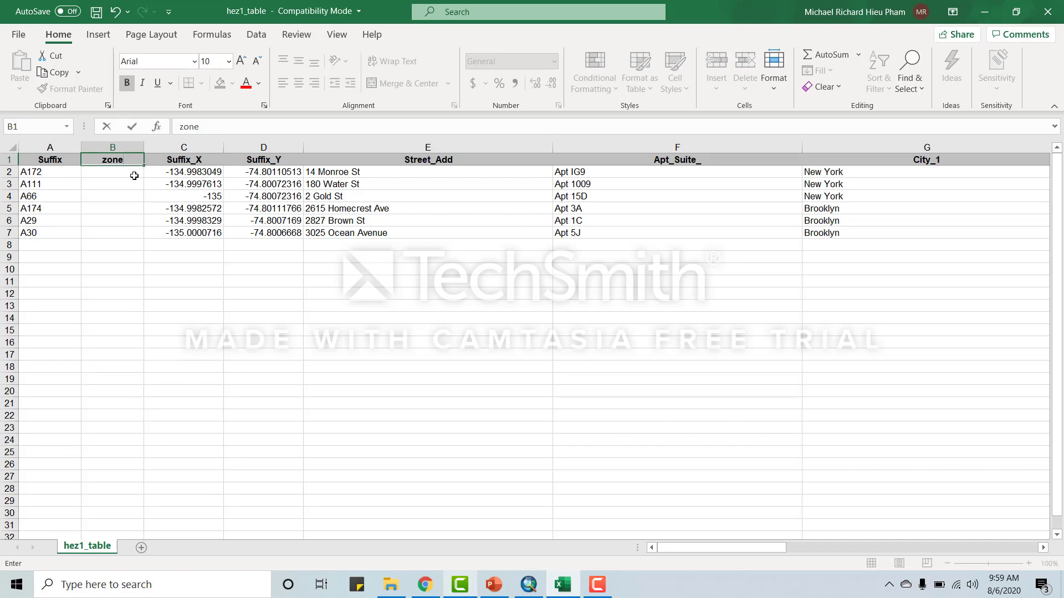
Enter zone 1 for the first record of hez1_table and fill it through the zone column to row 7
left_click(131, 176)
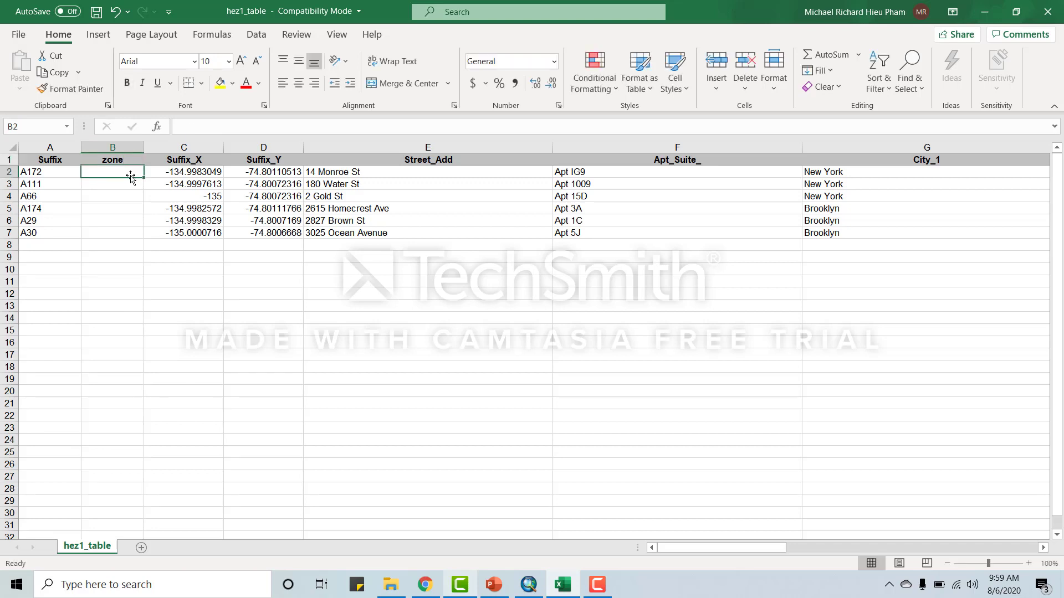
type("1")
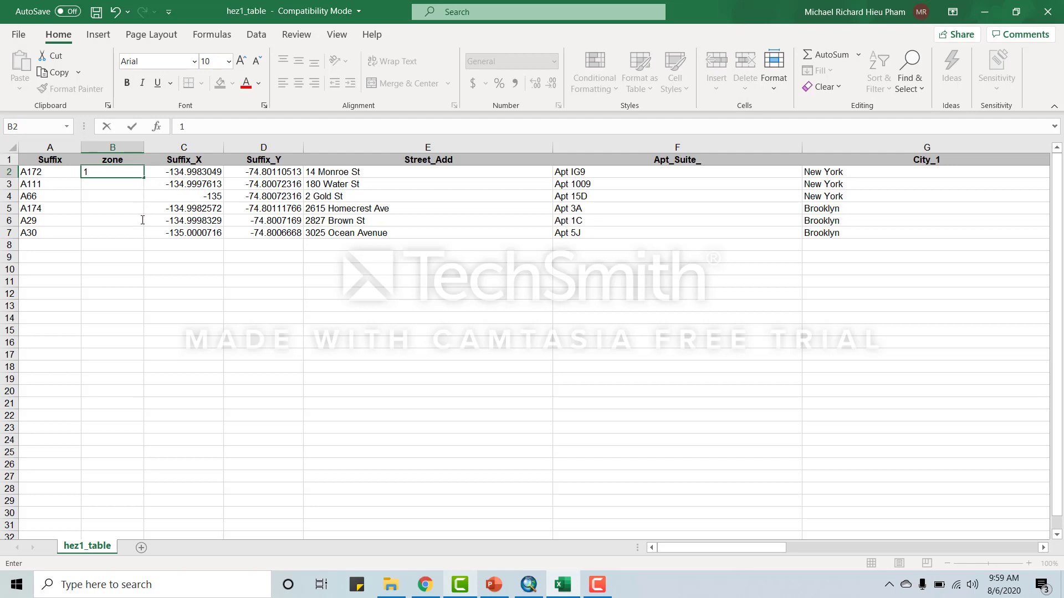
left_click_drag(145, 176, 148, 237)
left_click(205, 265)
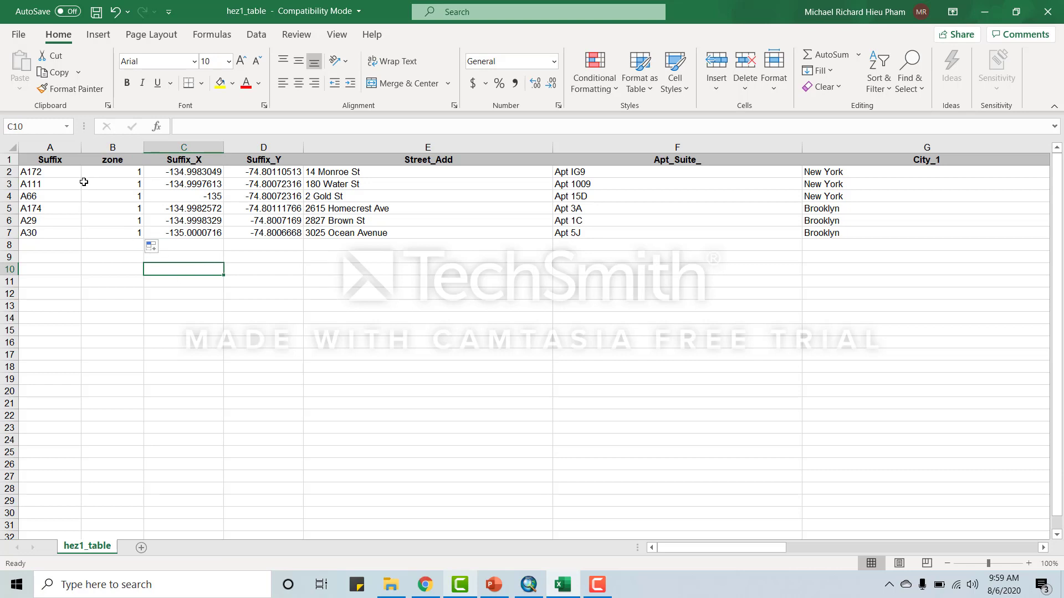
left_click(272, 285)
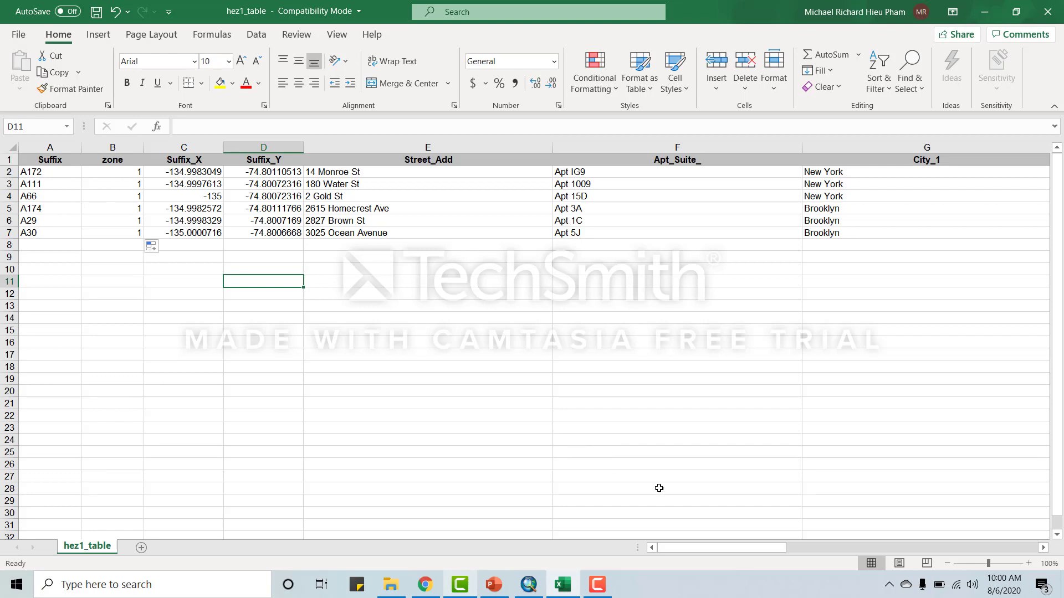
mouse_move(707, 547)
left_mouse_down()
mouse_move(984, 539)
mouse_move(708, 551)
left_mouse_up()
left_click(336, 271)
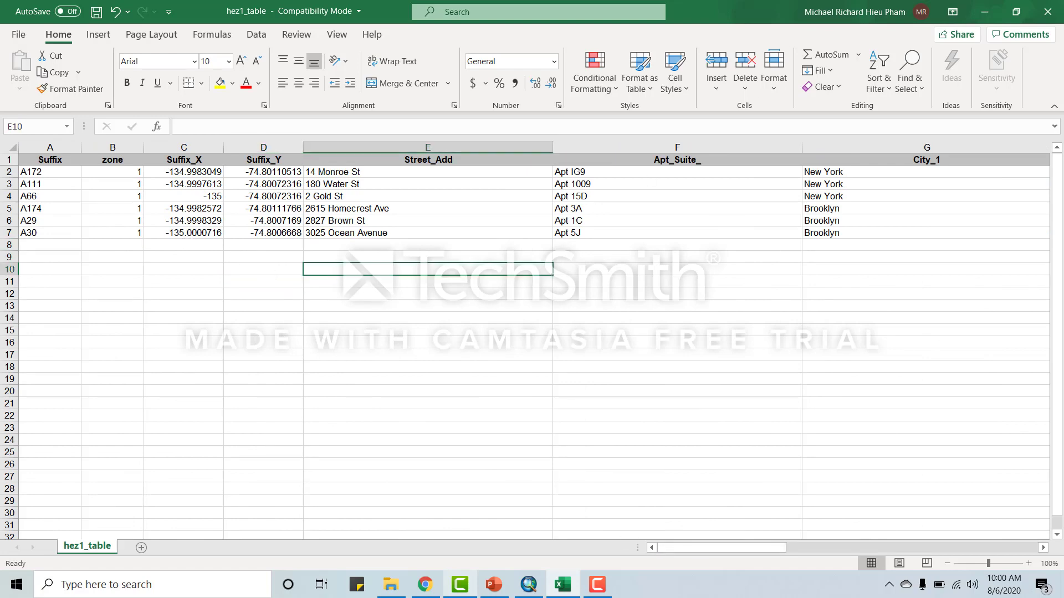
Open hez2_table from the desktop and move its columns from Suffix through Country_1 to column A, replacing the data already there
left_click(985, 11)
double_click(87, 151)
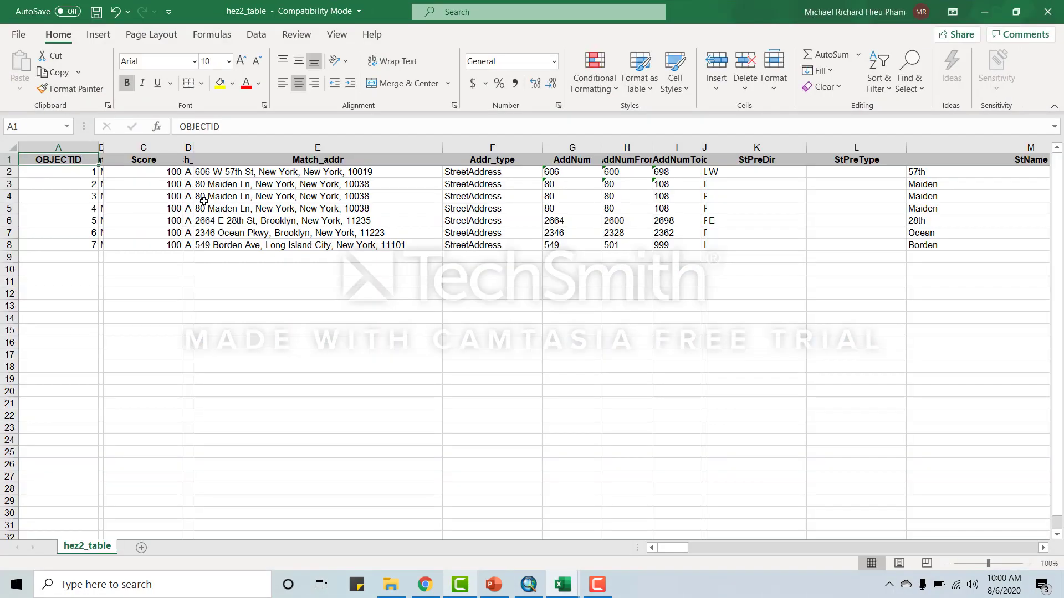
left_click_drag(683, 546, 945, 518)
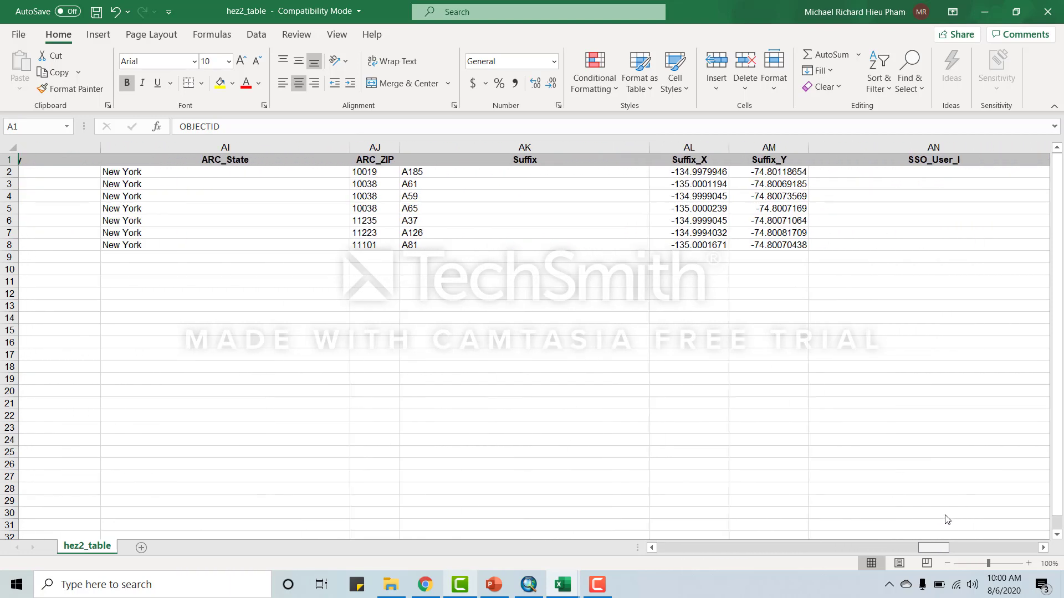
left_click(455, 152)
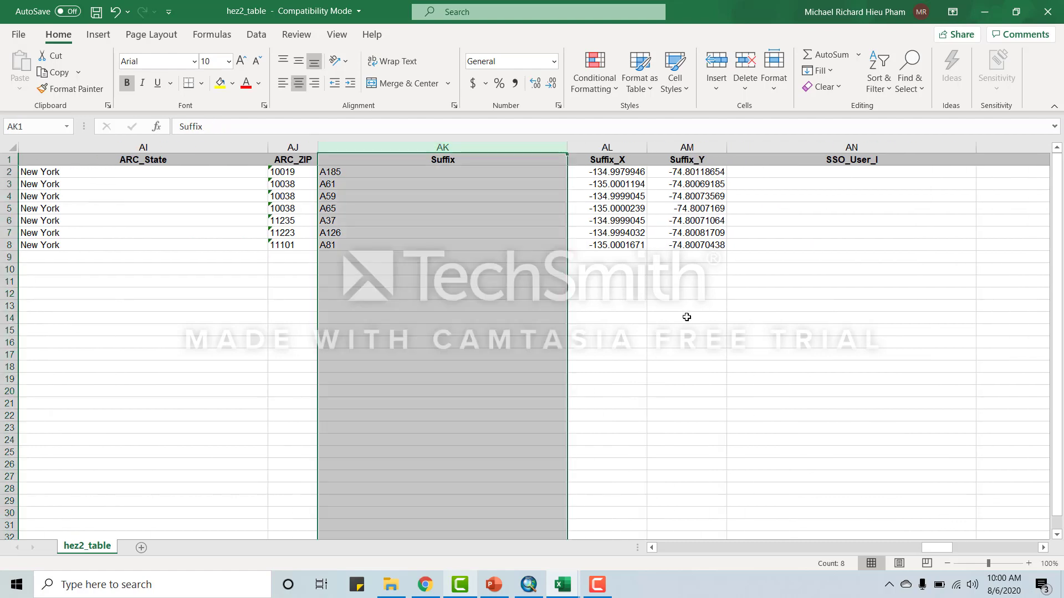
left_click_drag(947, 547, 1028, 545)
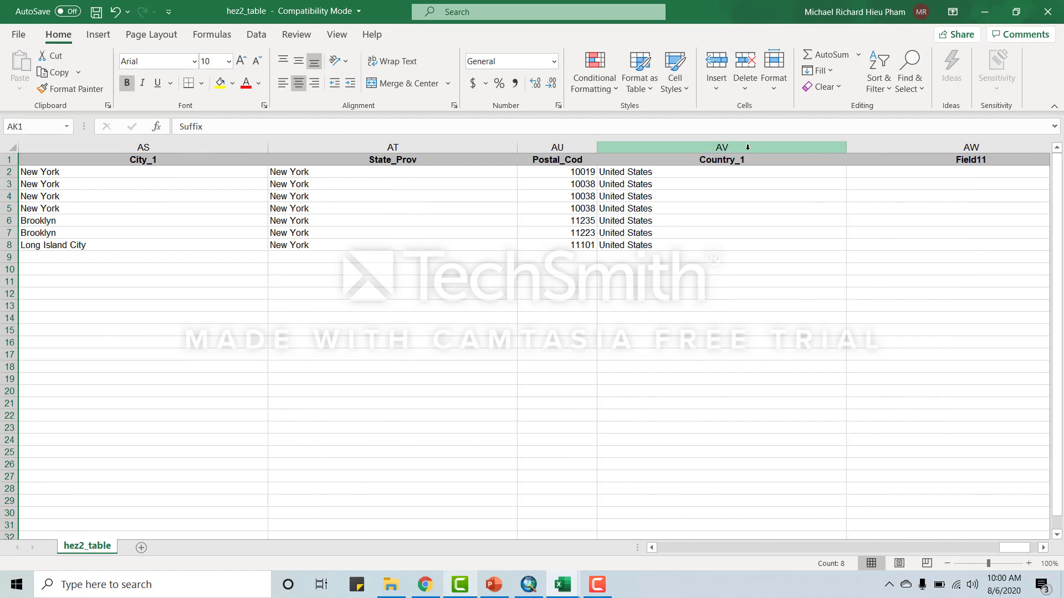
left_click(747, 147, "shift")
left_click_drag(1022, 553, 923, 550)
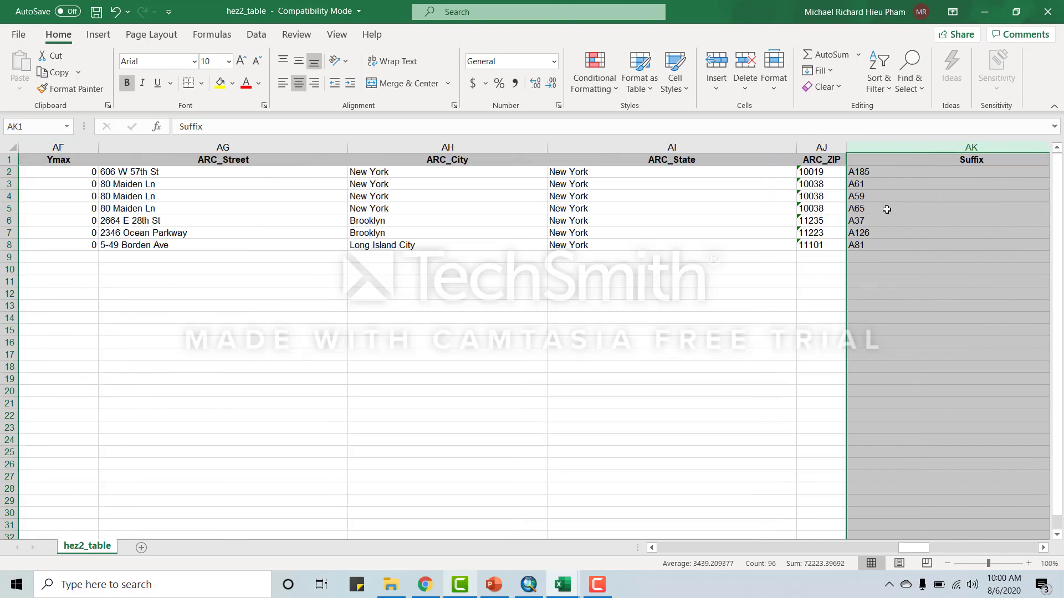
left_click_drag(849, 172, 19, 176)
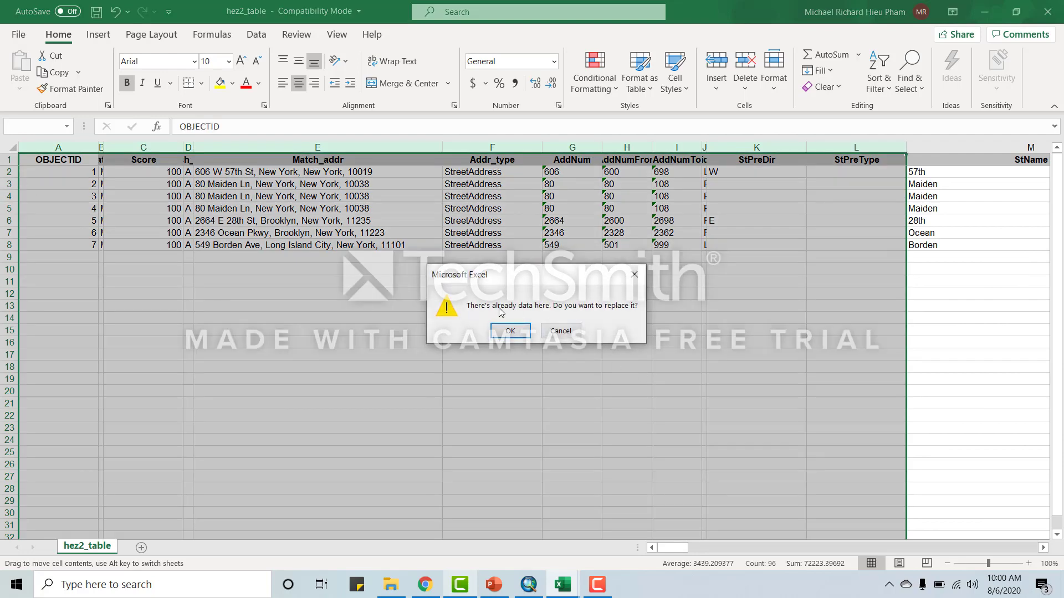
left_click(508, 330)
left_click(319, 269)
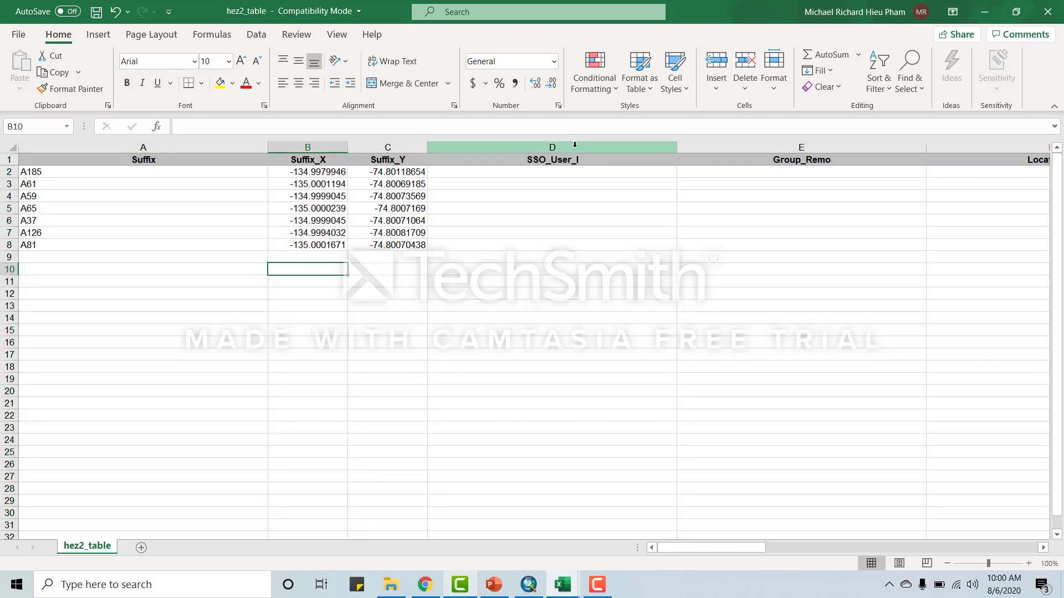
Delete the empty columns SSO_User_I, Group_Remo and Location_1 from hez2_table
left_click(575, 145)
left_click_drag(755, 548, 778, 548)
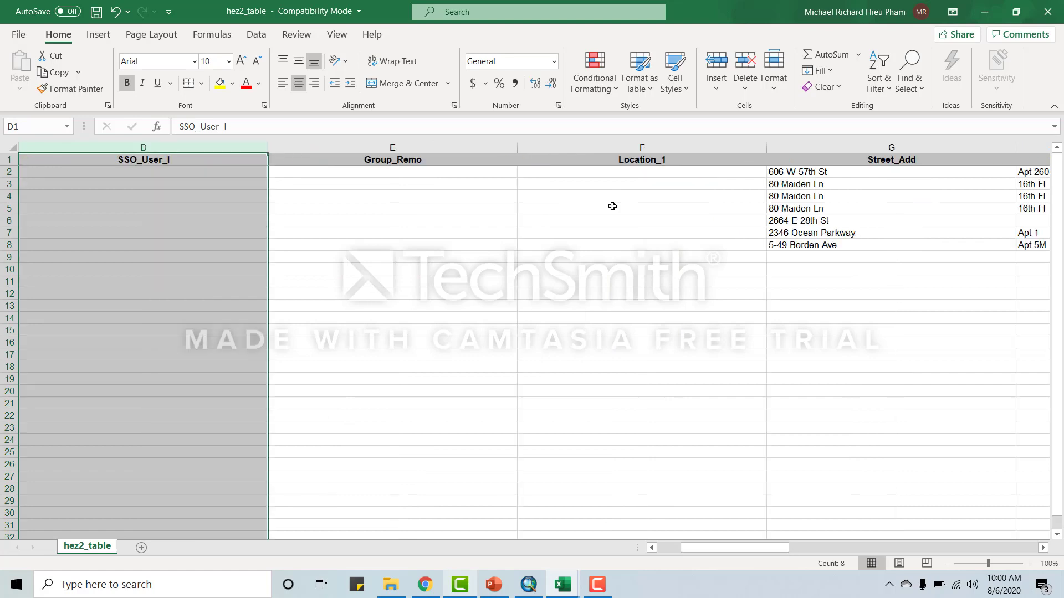
left_click(614, 147, "shift")
right_click(614, 146)
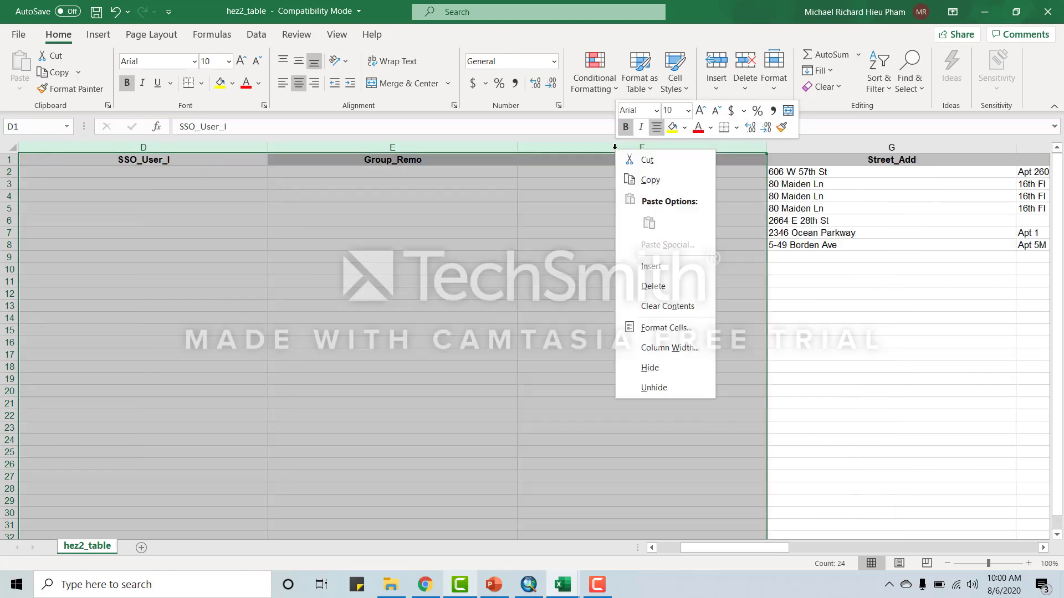
left_click(662, 284)
left_click_drag(726, 550, 703, 550)
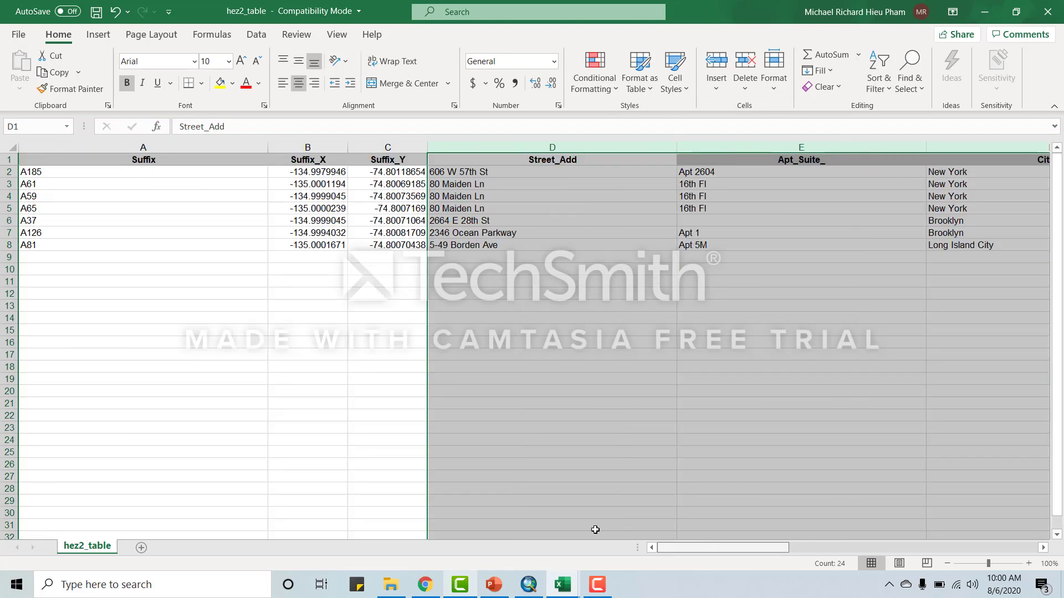
left_click(305, 390)
Narrow the Suffix column in hez2_table and insert an empty column after it with the header zone
left_click_drag(268, 146, 63, 149)
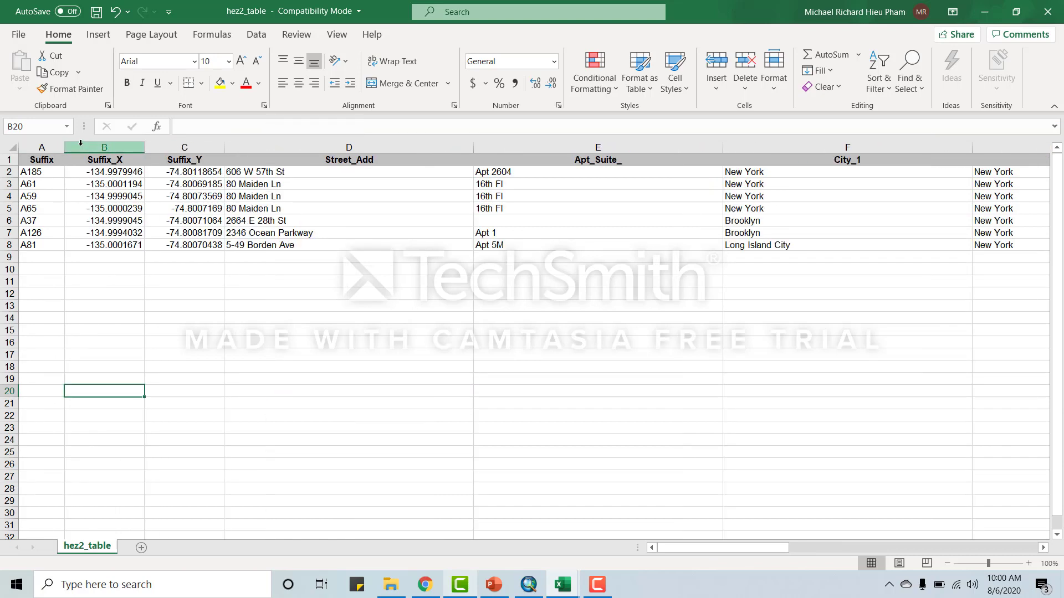
left_click(81, 145)
right_click(83, 147)
key("Escape")
key("ctrl+shift+plus")
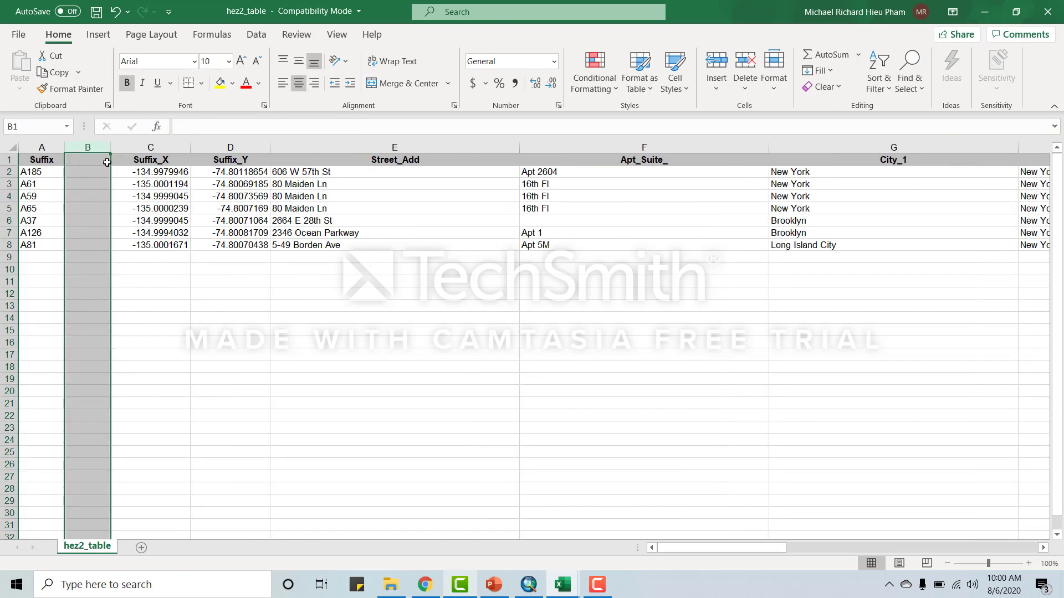
left_click(99, 158)
type("zone")
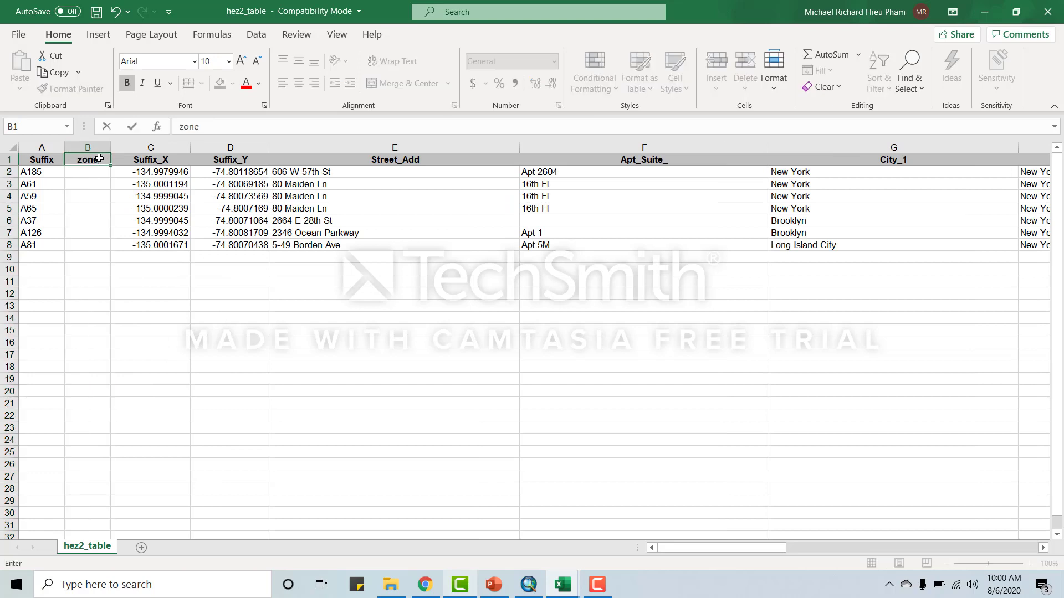
Enter zone 2 for the first record of hez2_table and fill it through the zone column to row 8
left_click(91, 172)
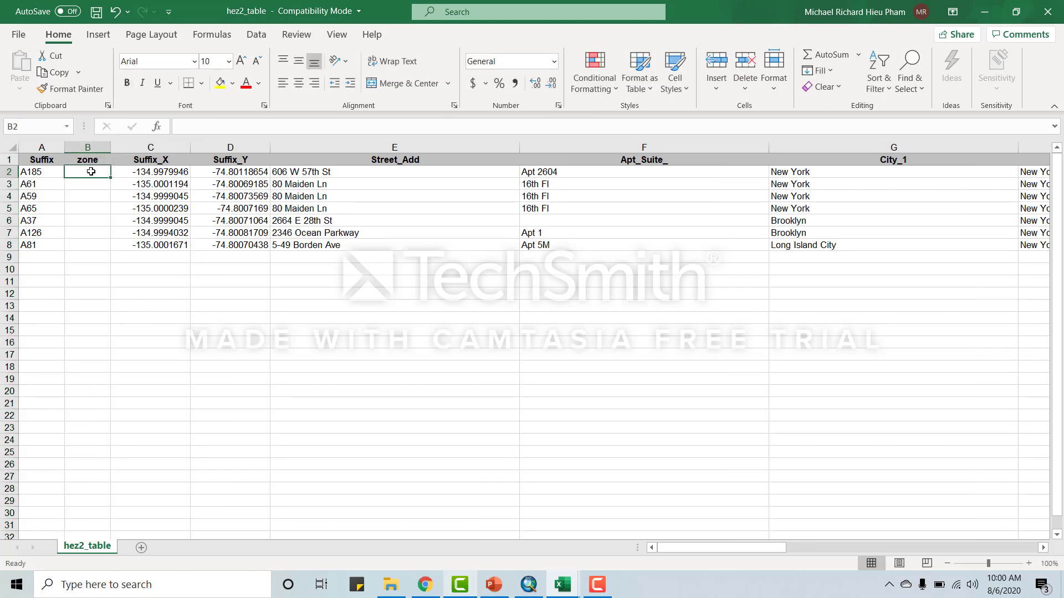
type("2")
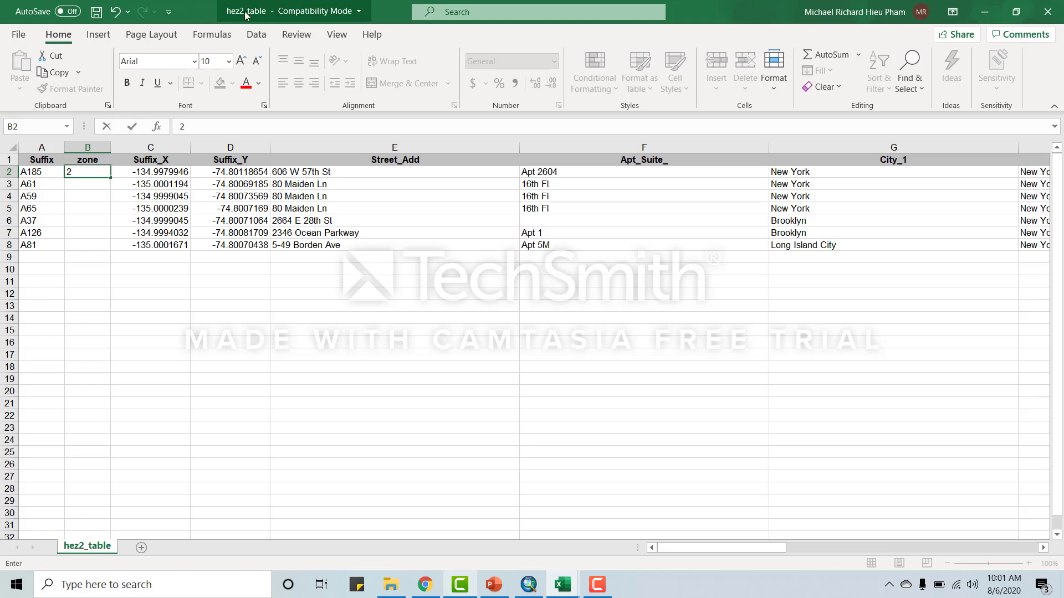
left_click(91, 194)
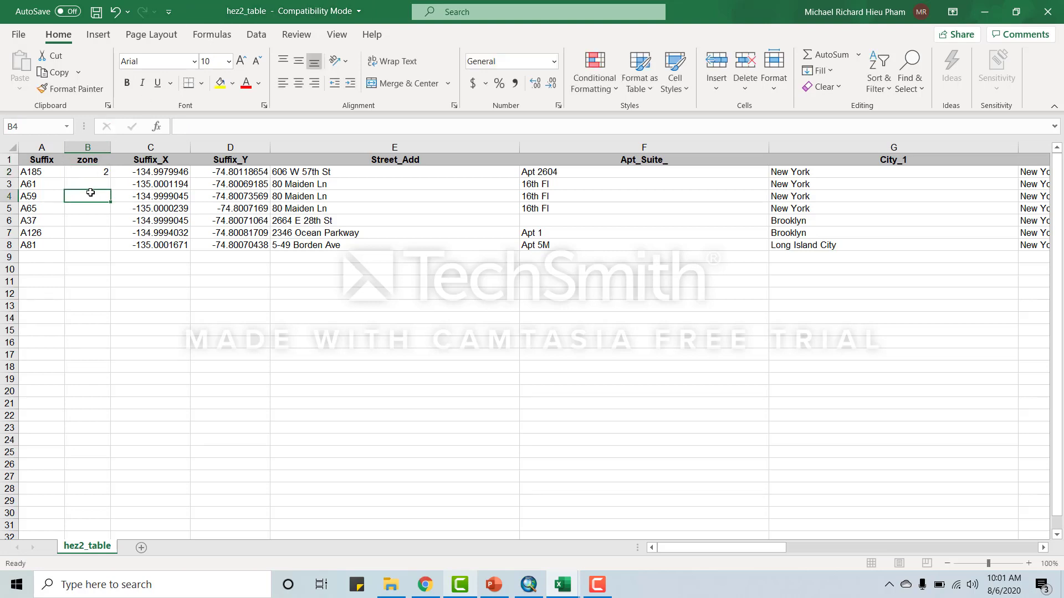
left_click(100, 174)
left_click_drag(109, 178, 108, 246)
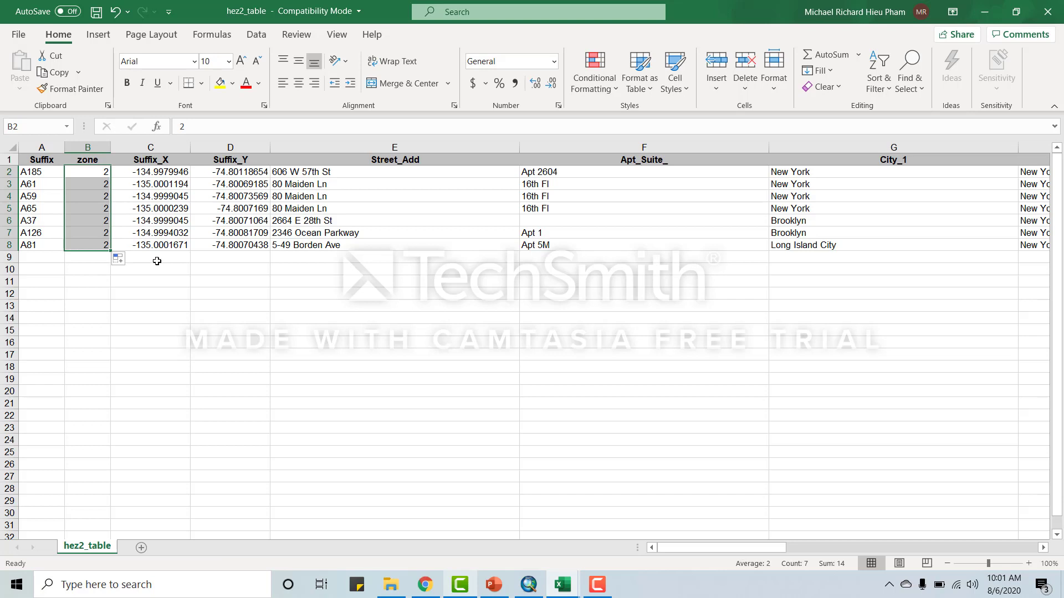
left_click(158, 261)
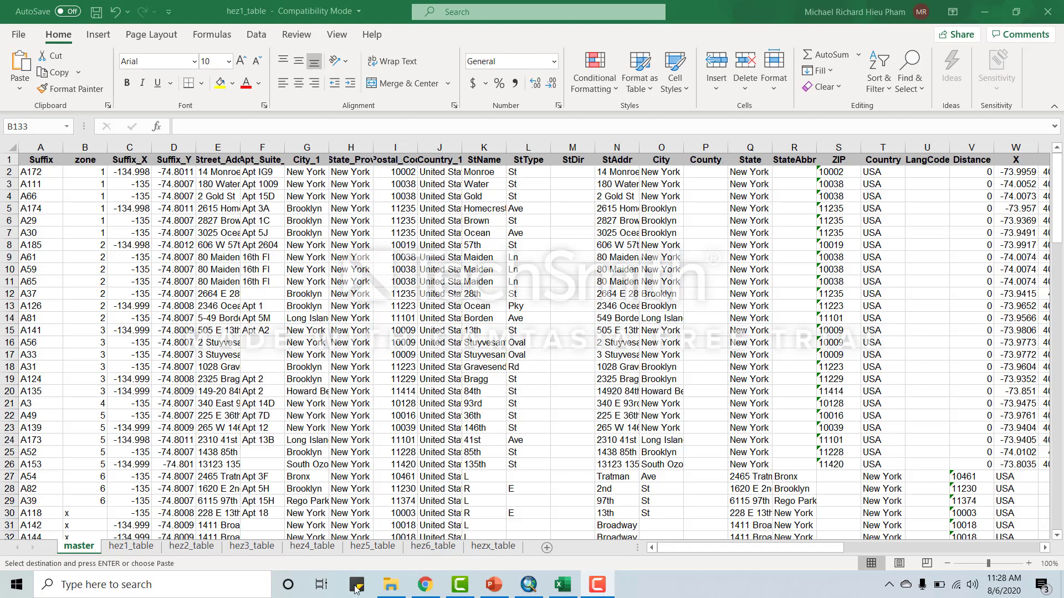
Review the individual zone sheets in the combined workbook, and examine the zone values down the rows of the master sheet
left_click(430, 551)
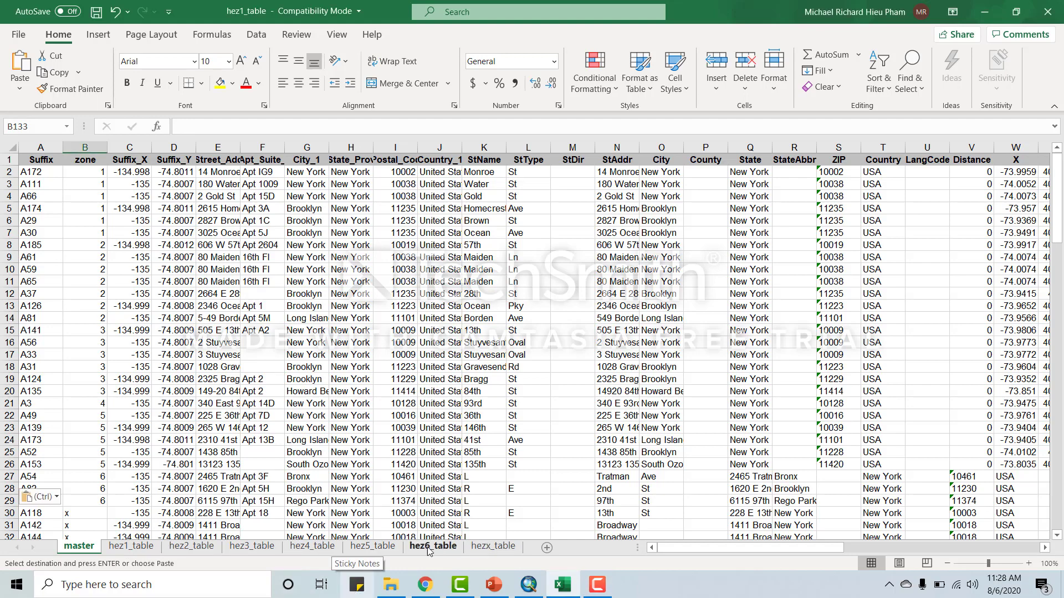
left_click(429, 551)
left_click(372, 548)
left_click(312, 547)
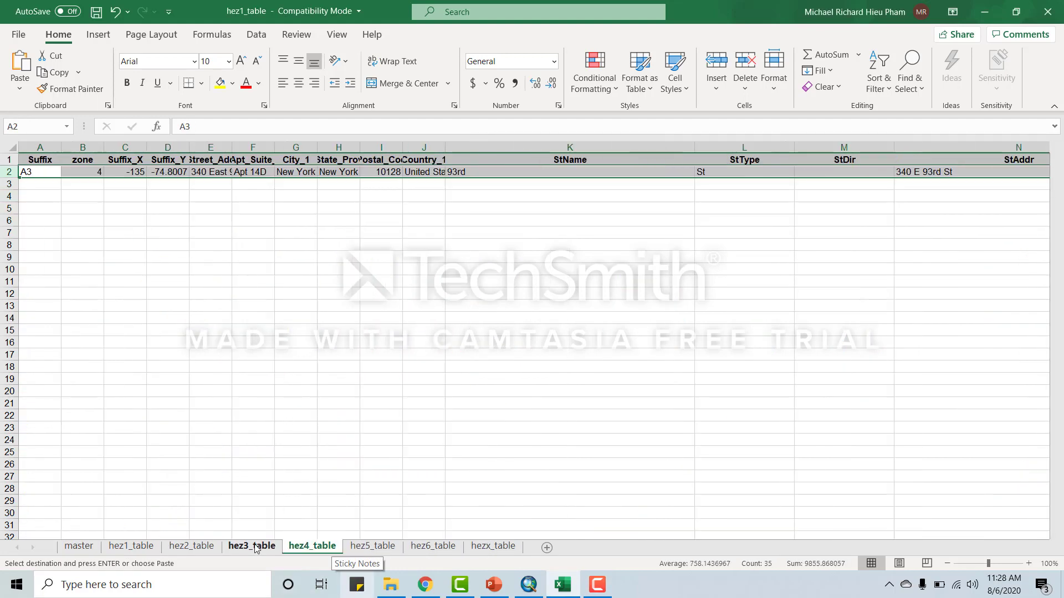
left_click(252, 547)
left_click(130, 547)
left_click(79, 547)
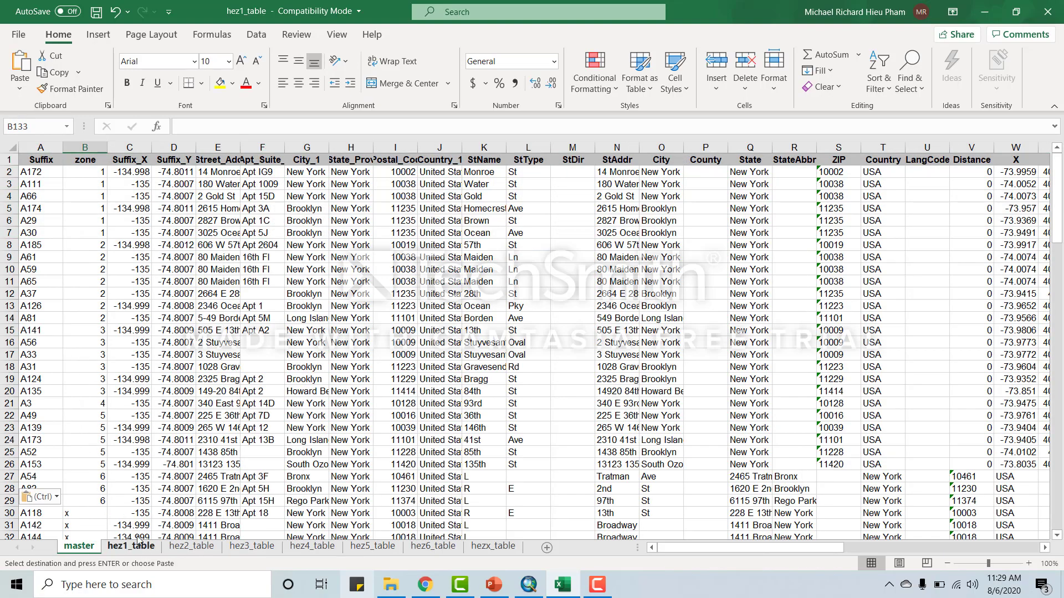
scroll(73, 338, "down", 1)
scroll(72, 338, "down", 17)
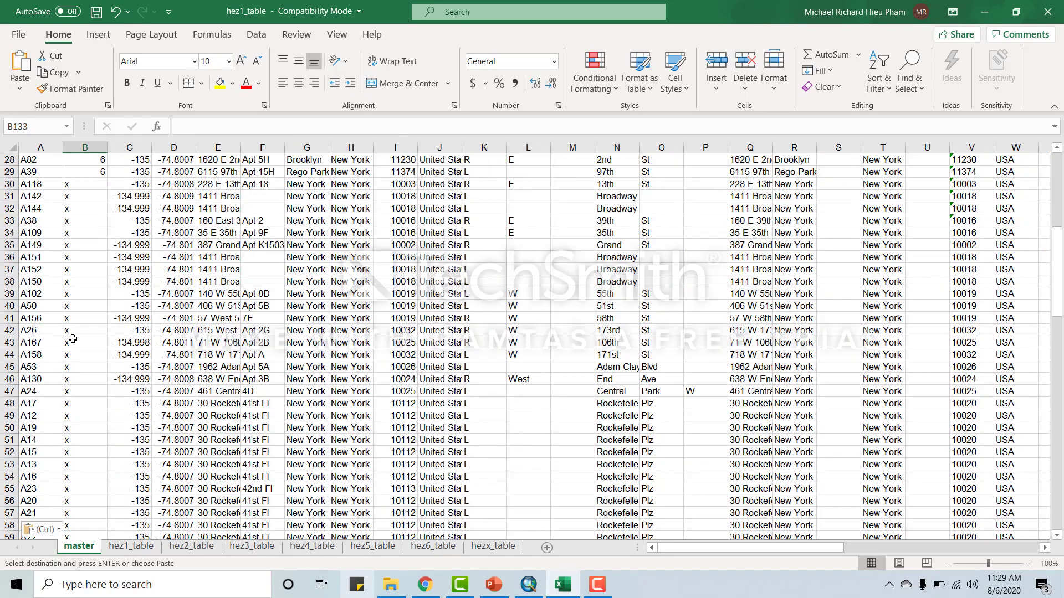
scroll(73, 339, "down", 8)
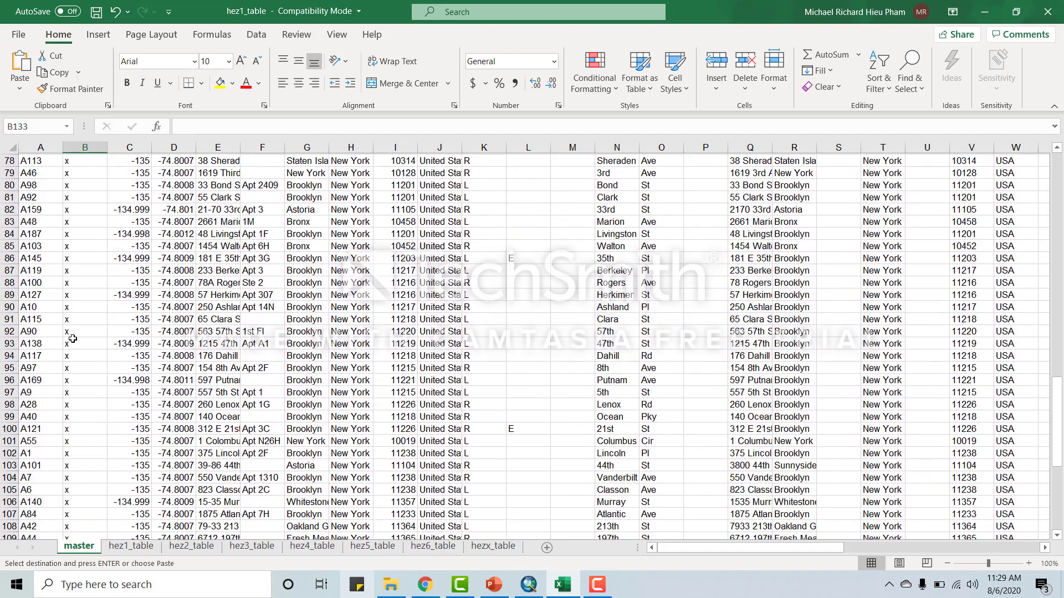
scroll(72, 339, "up", 17)
scroll(73, 339, "up", 9)
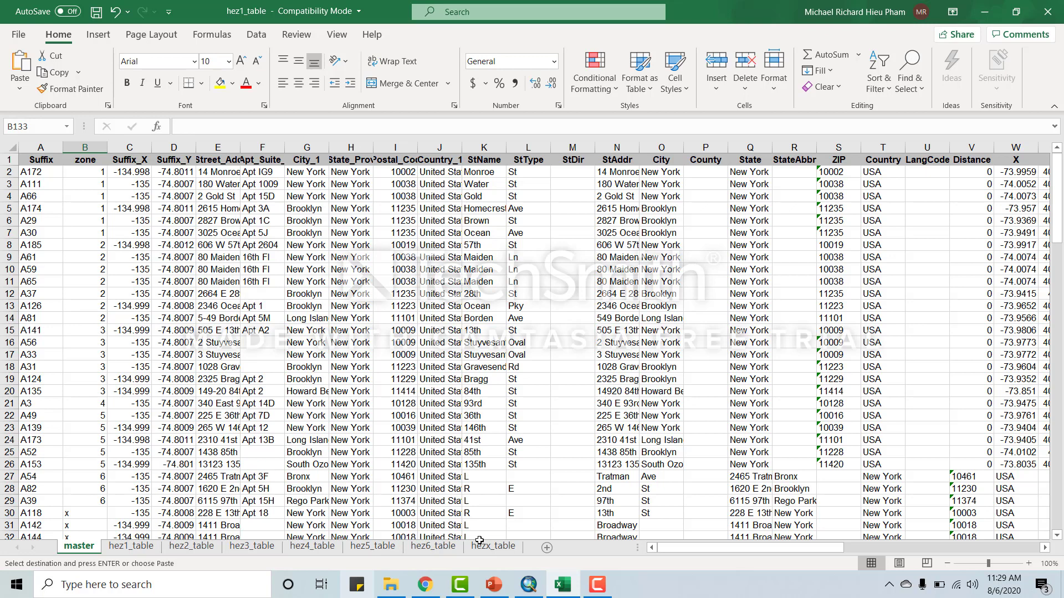
Switch to the unmatched_addresses_table workbook and move columns Suffix through Country_1 to the sheet's start, replacing the data there
left_click(561, 585)
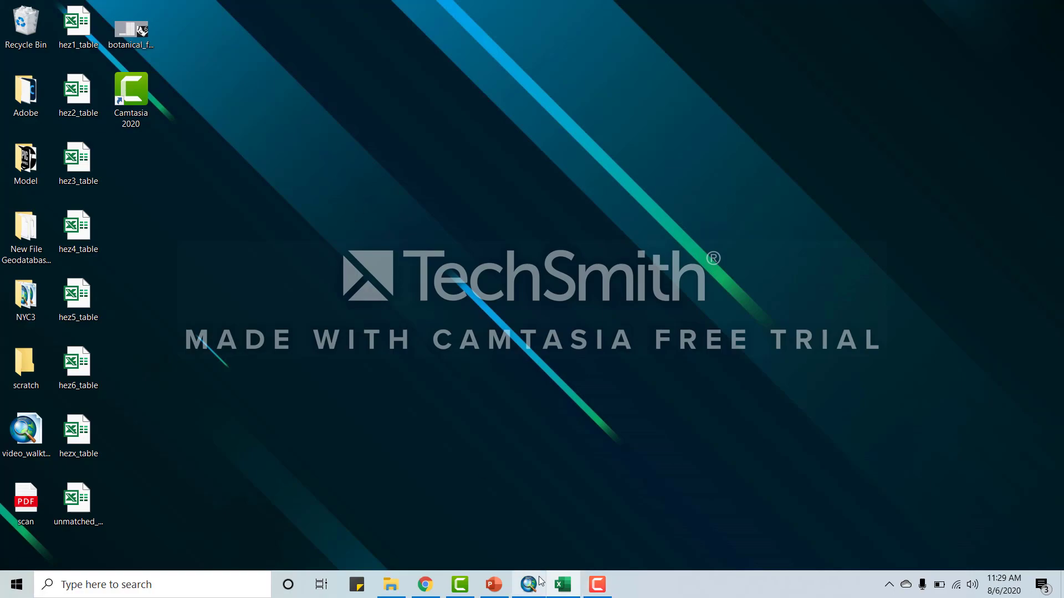
left_click(564, 584)
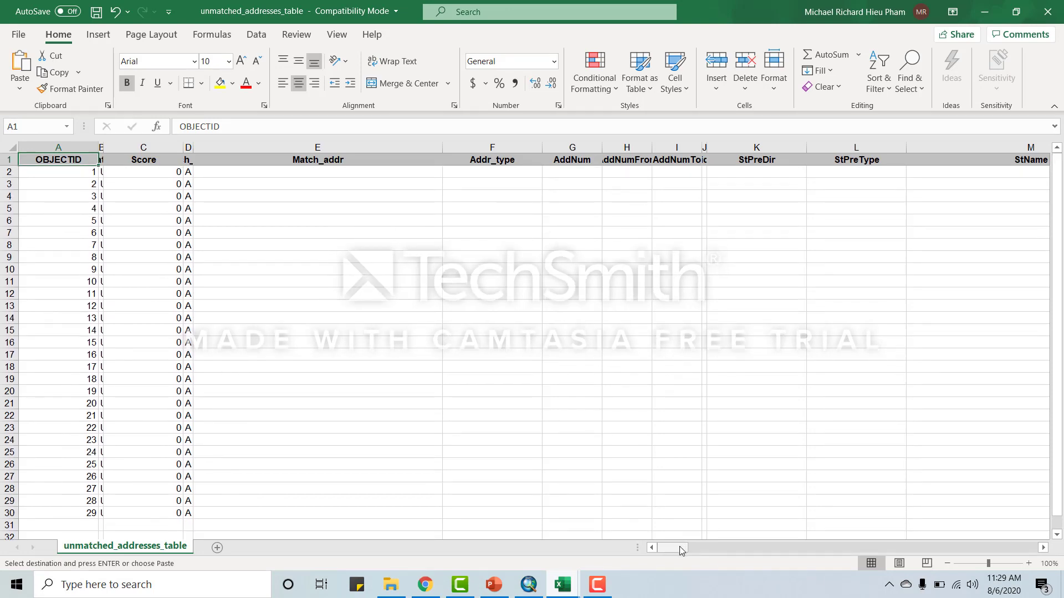
left_click_drag(682, 550, 949, 540)
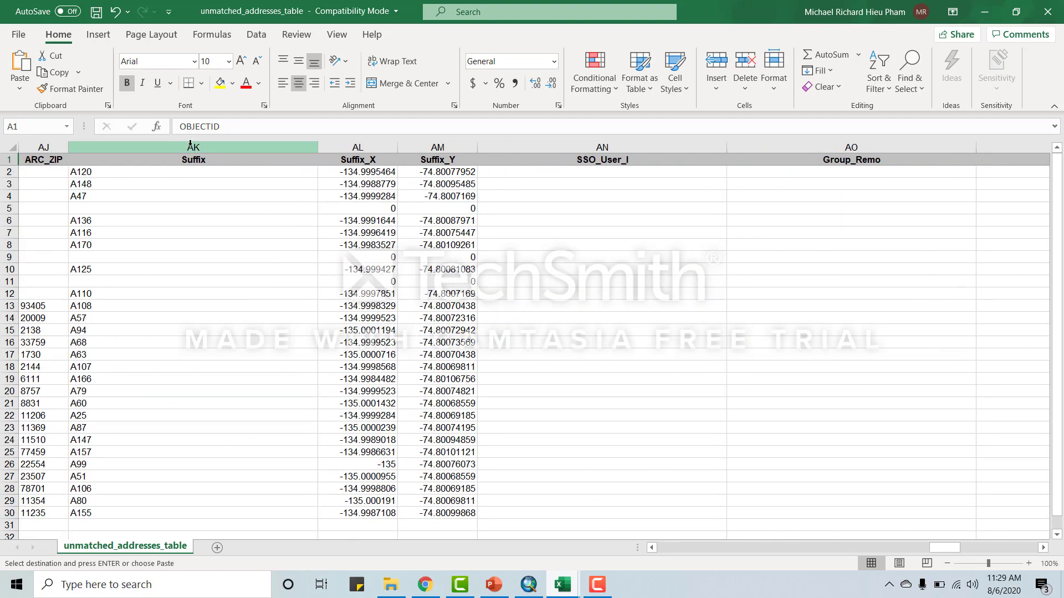
left_click(190, 146)
left_click_drag(959, 550, 1029, 547)
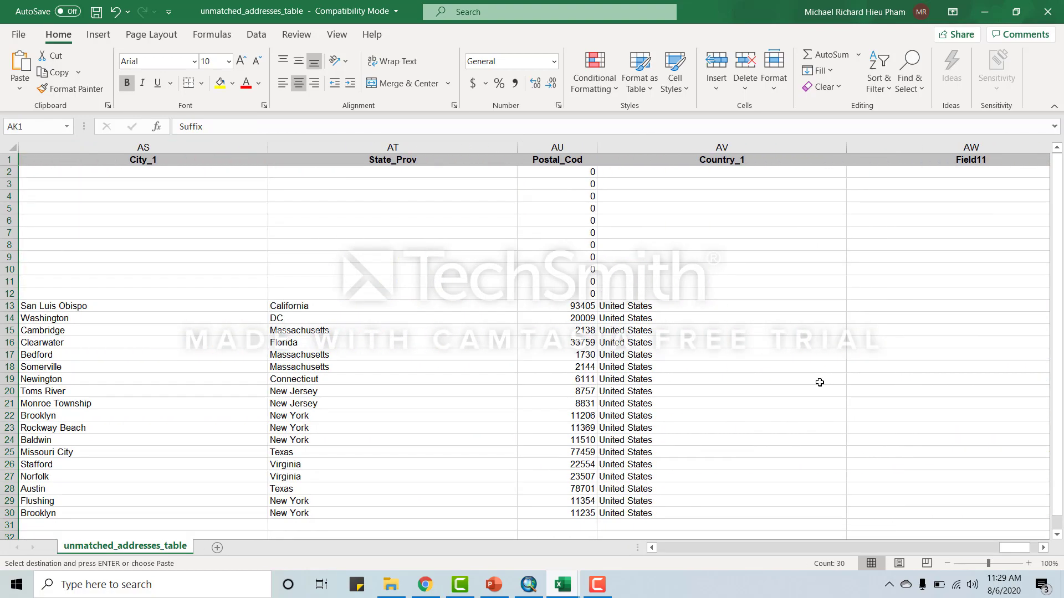
left_click(761, 147, "shift")
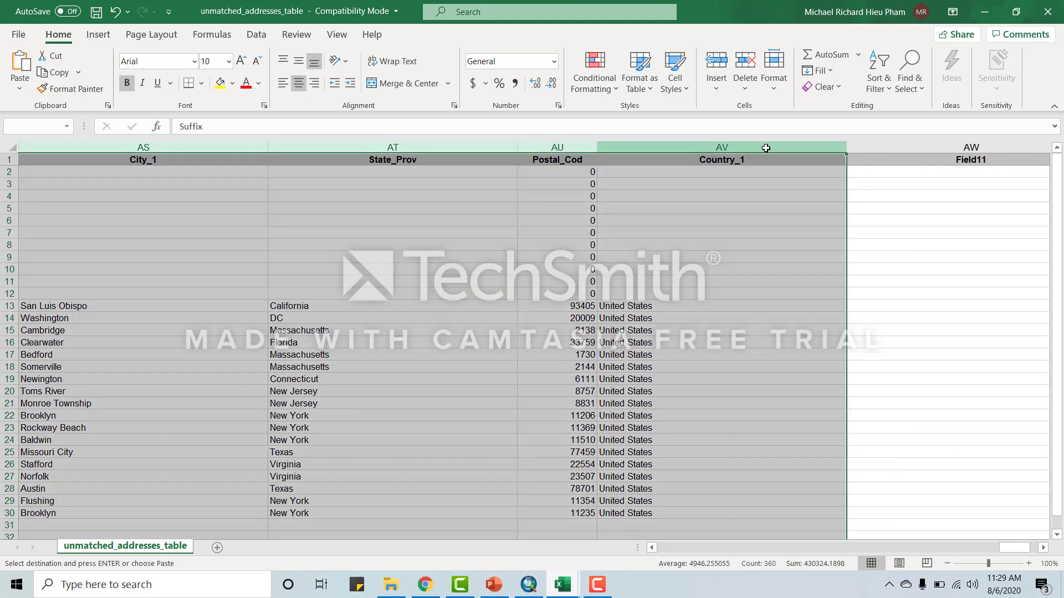
left_click_drag(1015, 548, 903, 547)
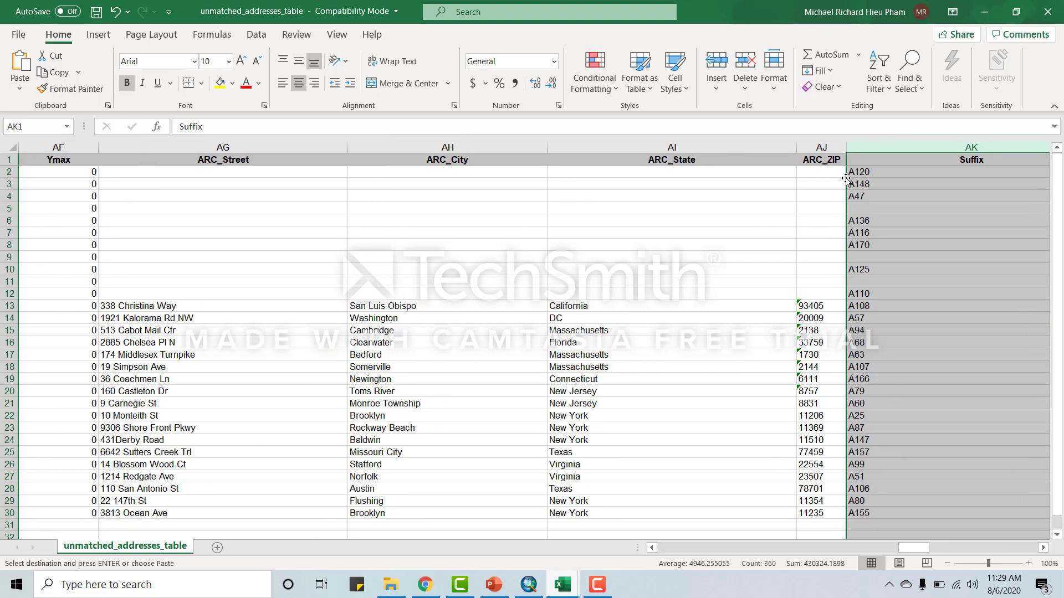
left_click_drag(846, 180, 32, 233)
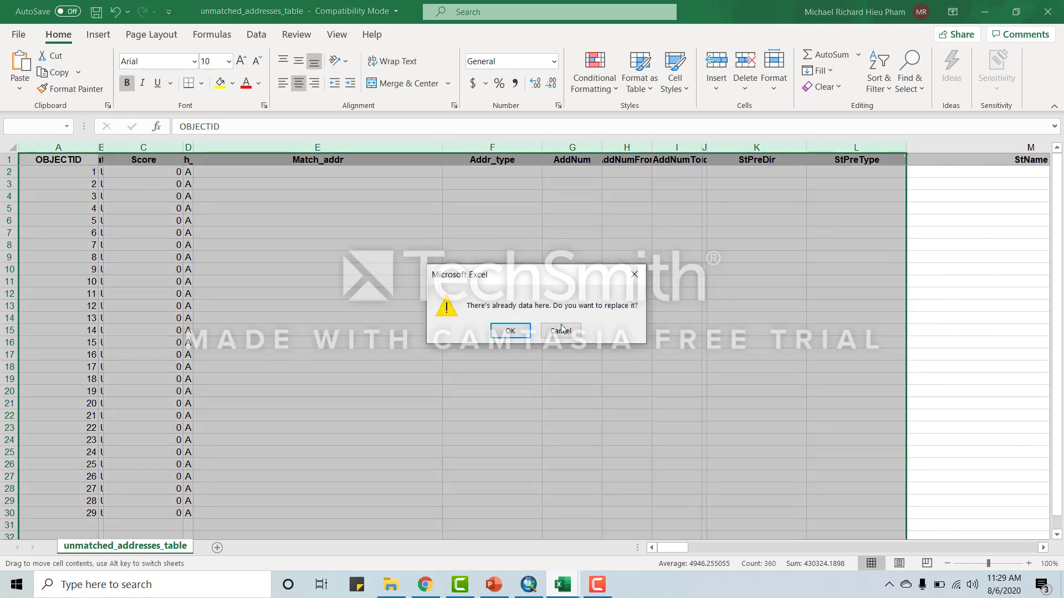
left_click(510, 331)
left_click(508, 258)
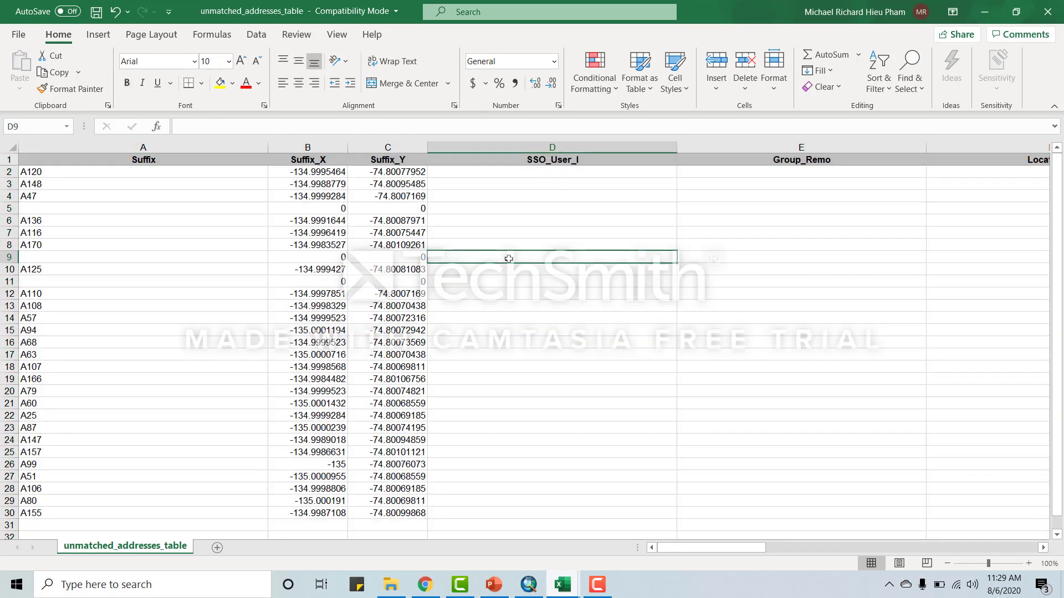
Delete the empty columns SSO_User_I, Group_Remo and Location_1 from unmatched_addresses_table
left_click_drag(710, 548, 715, 549)
left_click(320, 147)
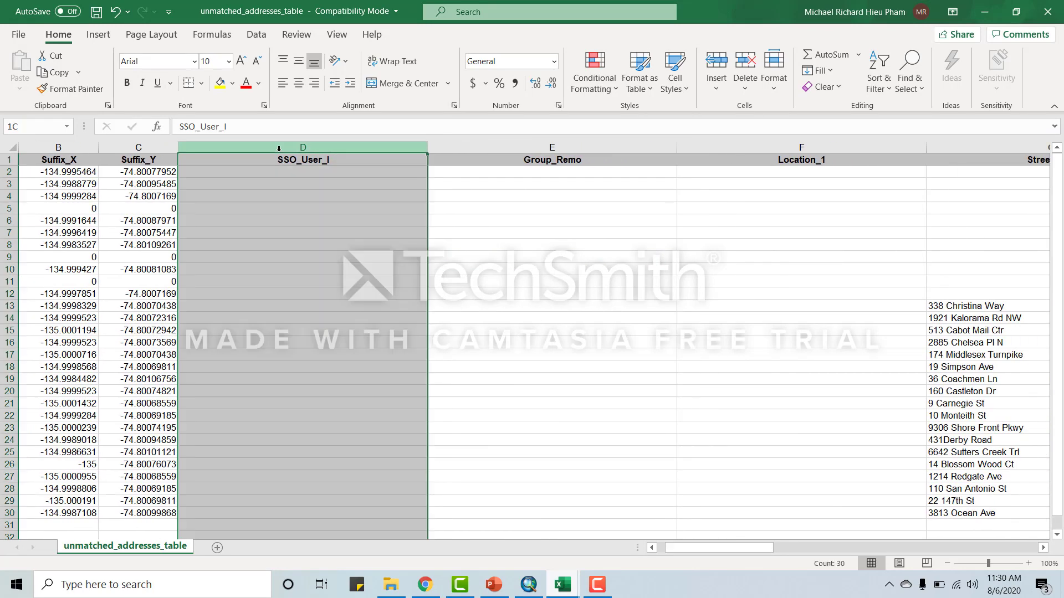
left_click(787, 145, "shift")
right_click(788, 145)
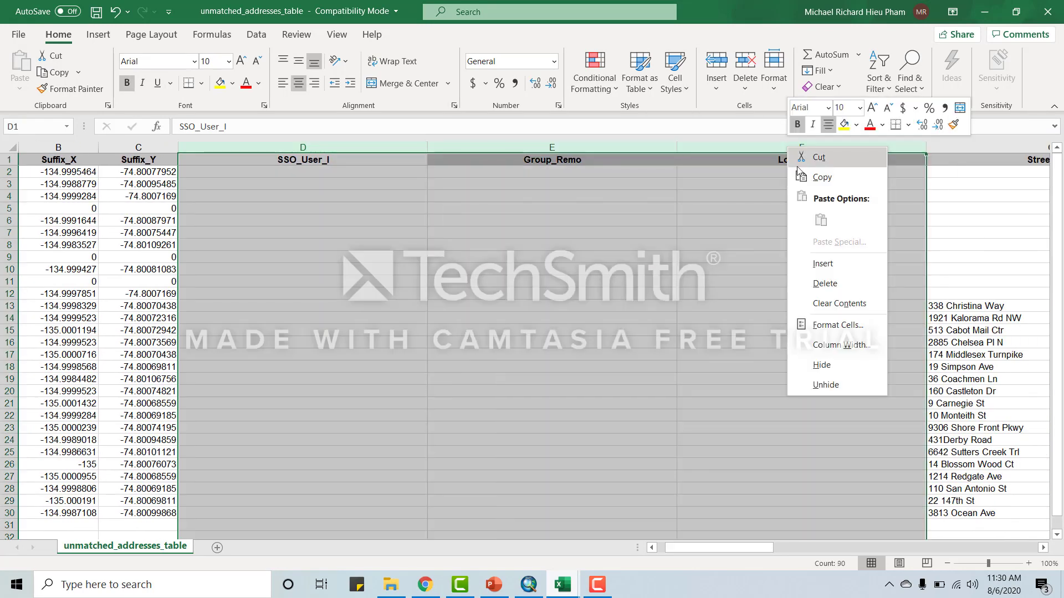
left_click(840, 280)
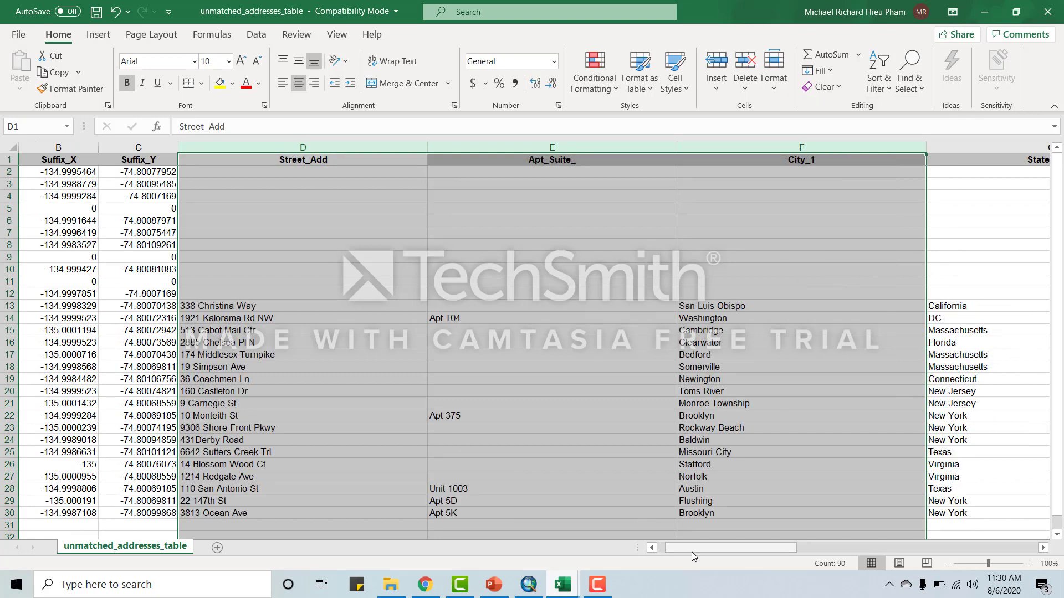
Narrow the Suffix column in unmatched_addresses_table
left_click_drag(694, 549, 686, 549)
left_click(196, 279)
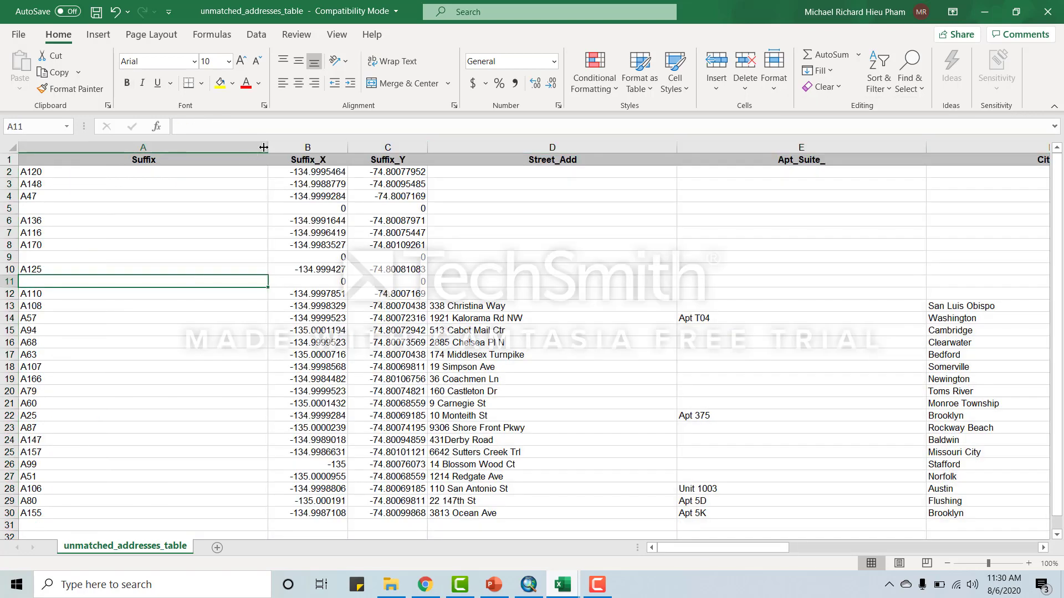
left_click_drag(268, 148, 89, 151)
left_click(64, 159)
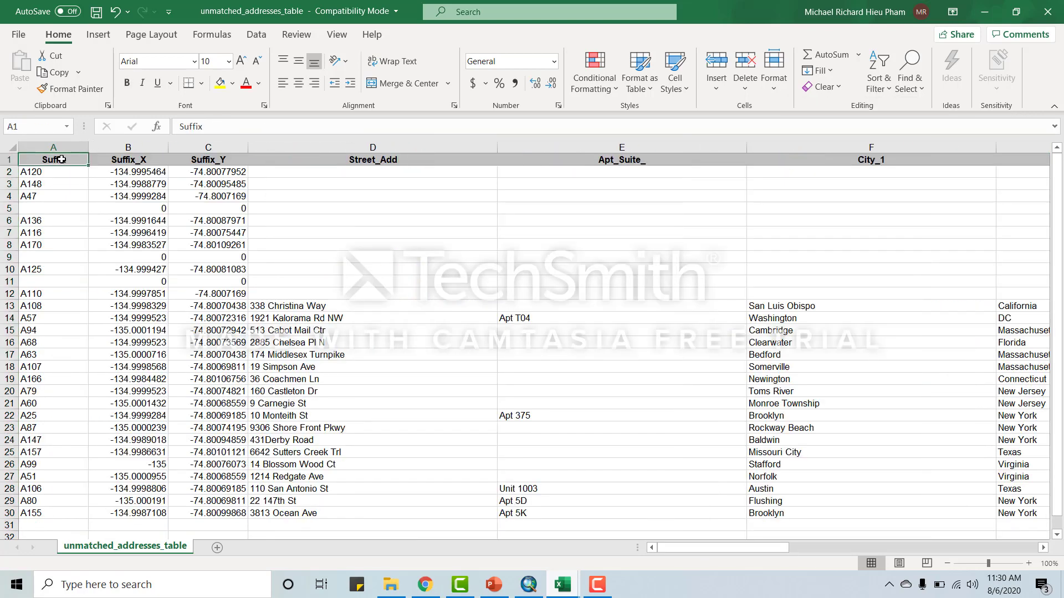
right_click(64, 160)
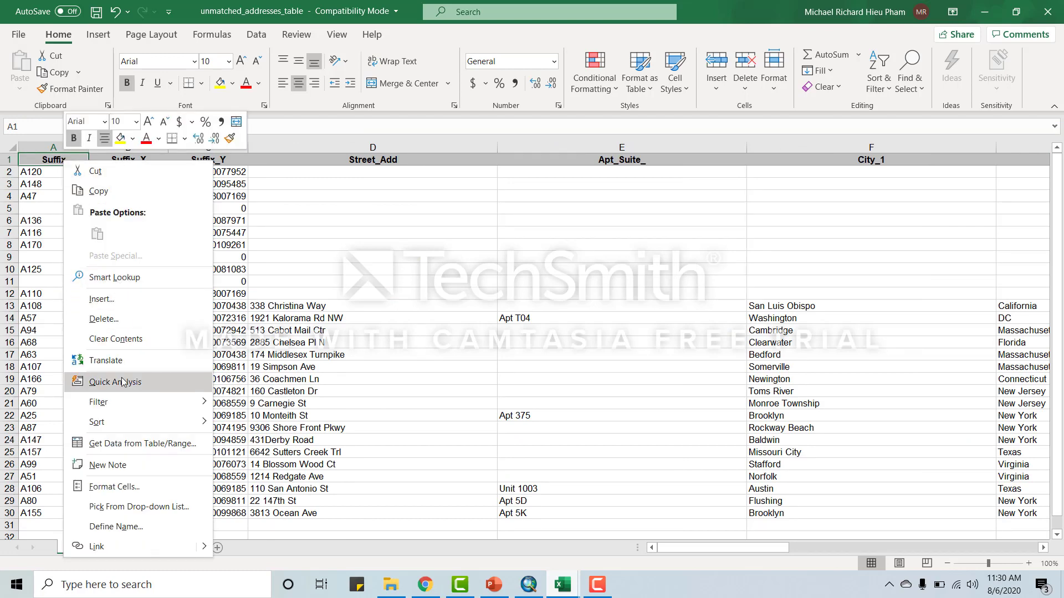
left_click(131, 302)
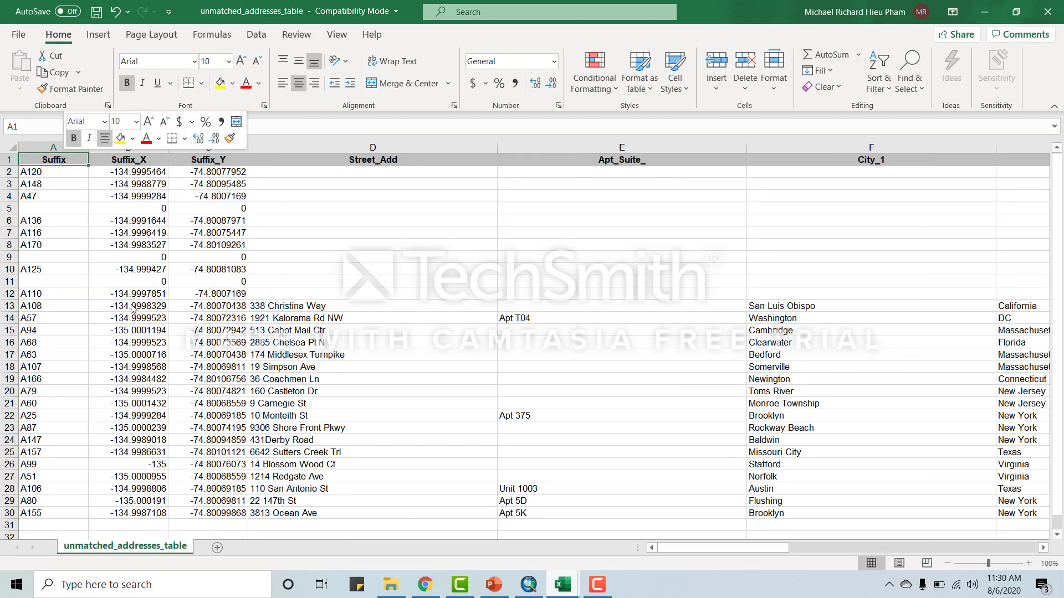
left_click(158, 343)
left_click(111, 196)
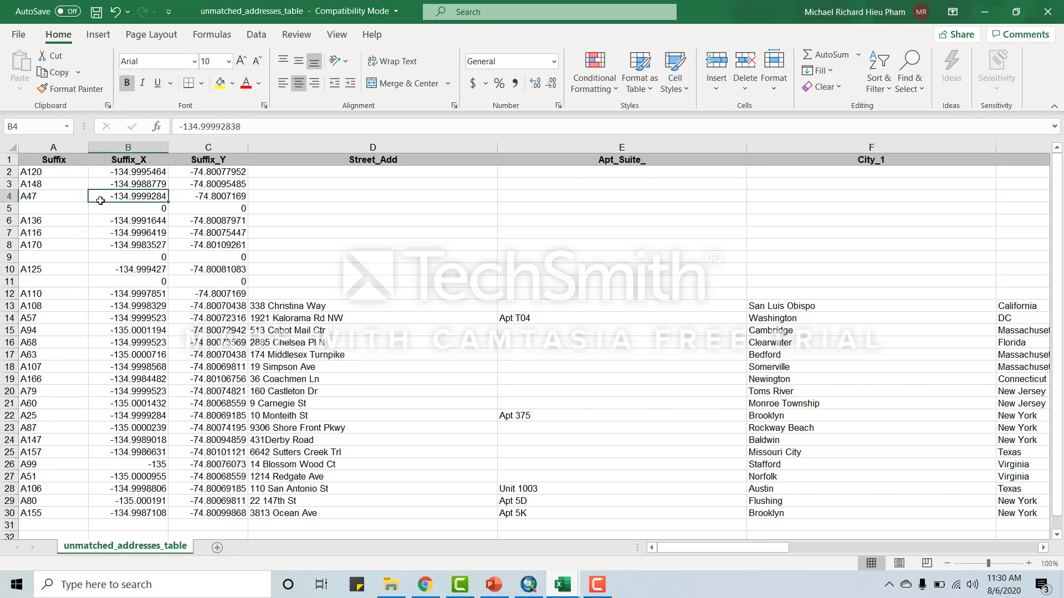
right_click(52, 146)
key("Escape")
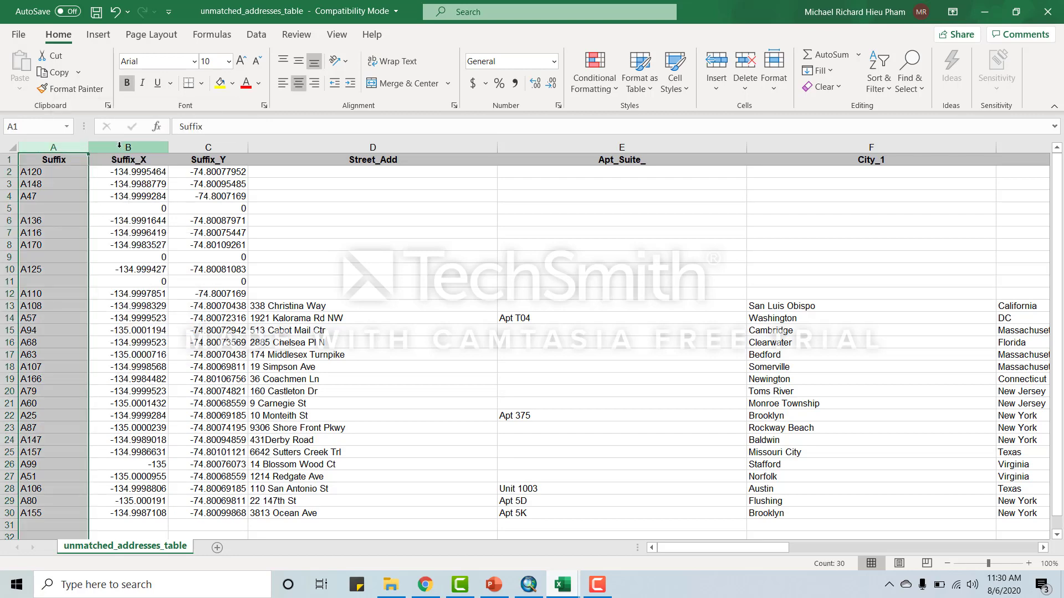
Insert an empty column after Suffix in unmatched_addresses_table and give it the header zone
right_click(120, 147)
left_click(168, 264)
left_click(139, 164)
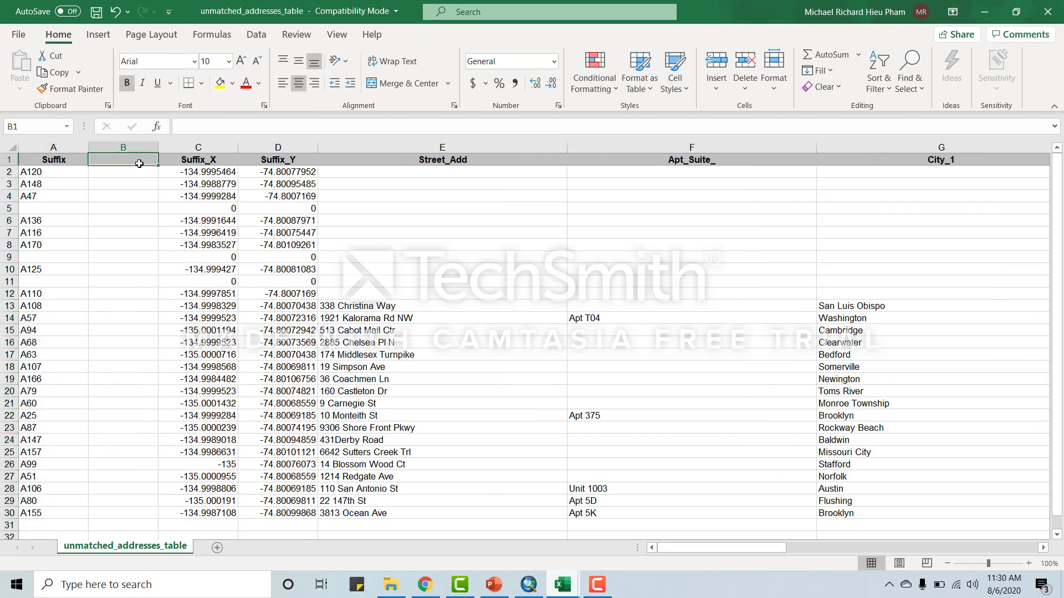
type("zone")
Enter ? as the zone of the first unmatched record and fill it down the zone column to row 30
left_click(140, 172)
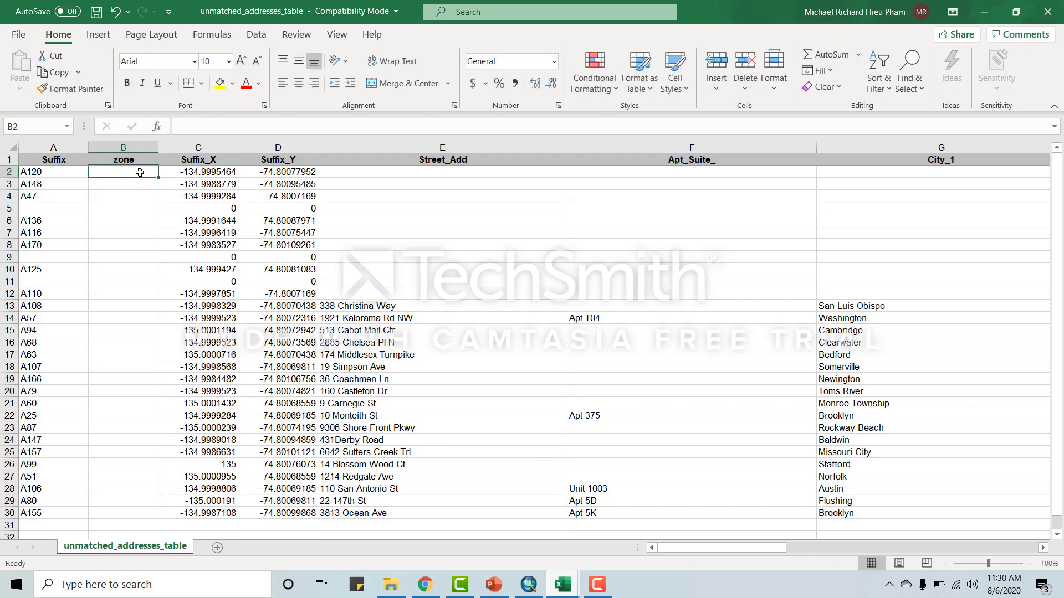
type("?")
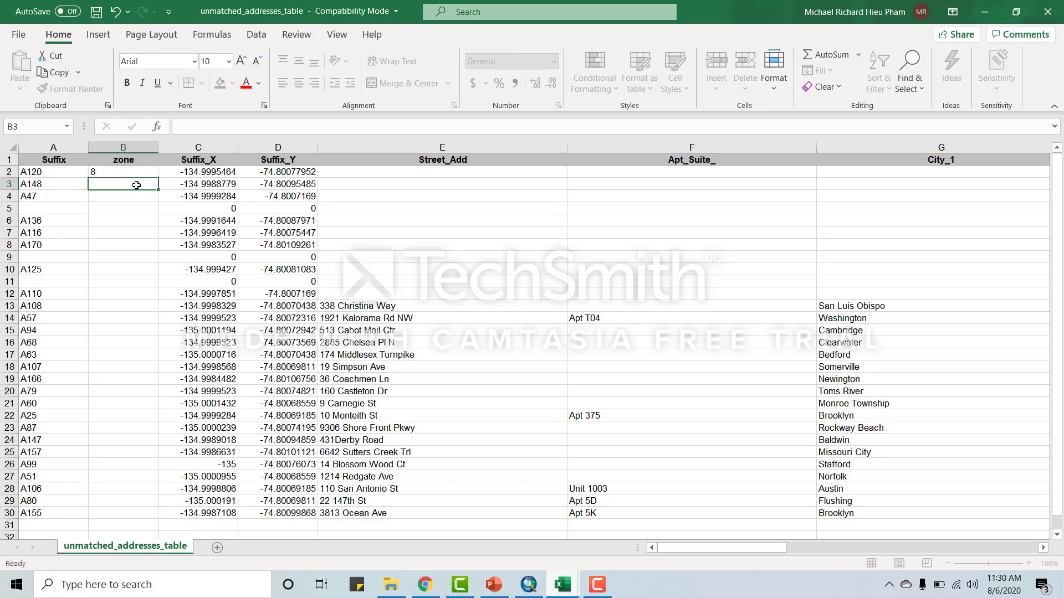
key("ctrl+Return")
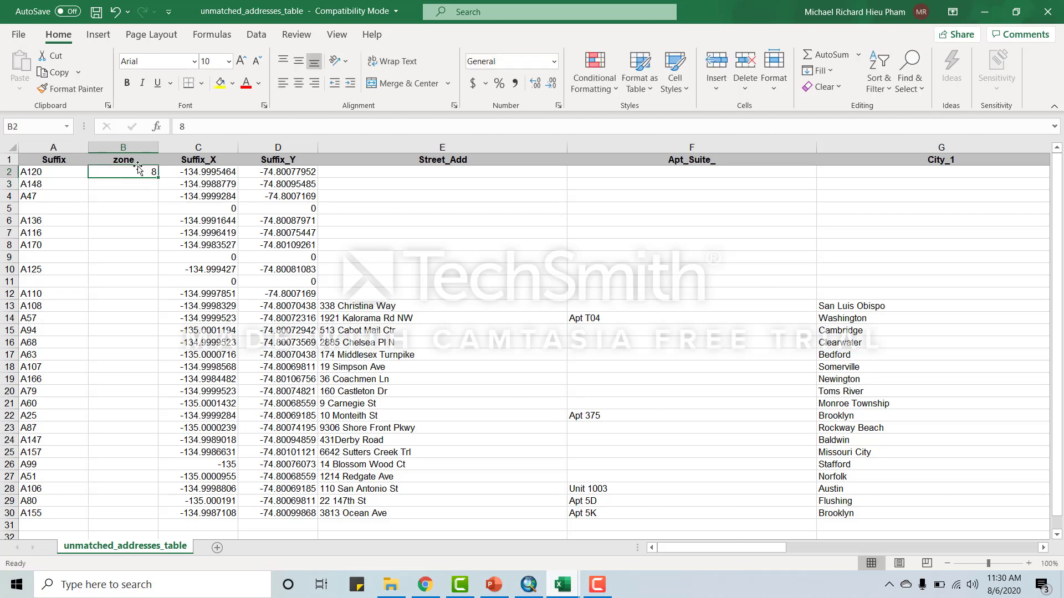
type("?")
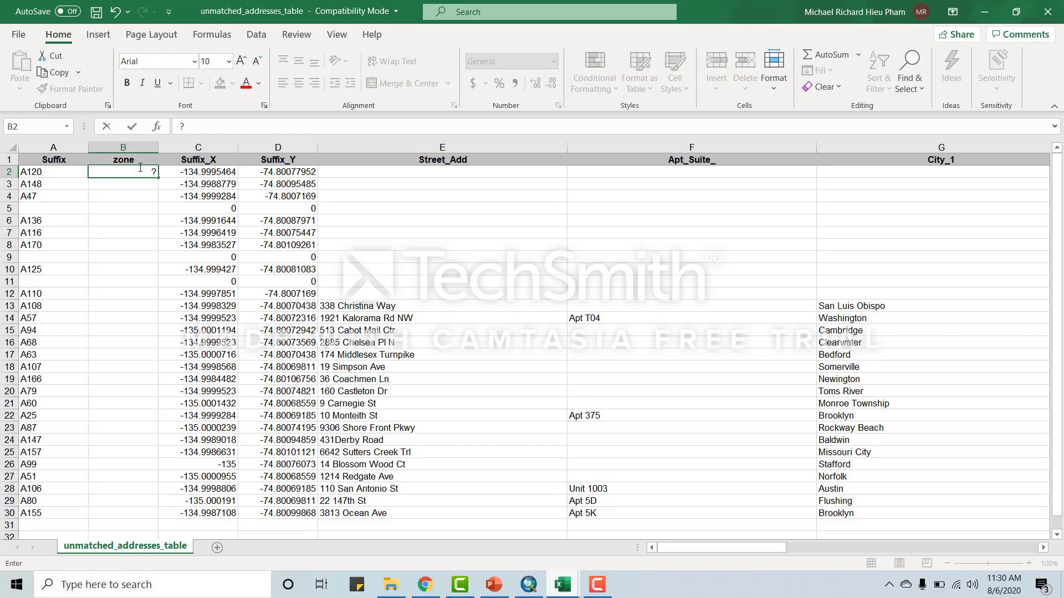
left_click(140, 206)
left_click(148, 168)
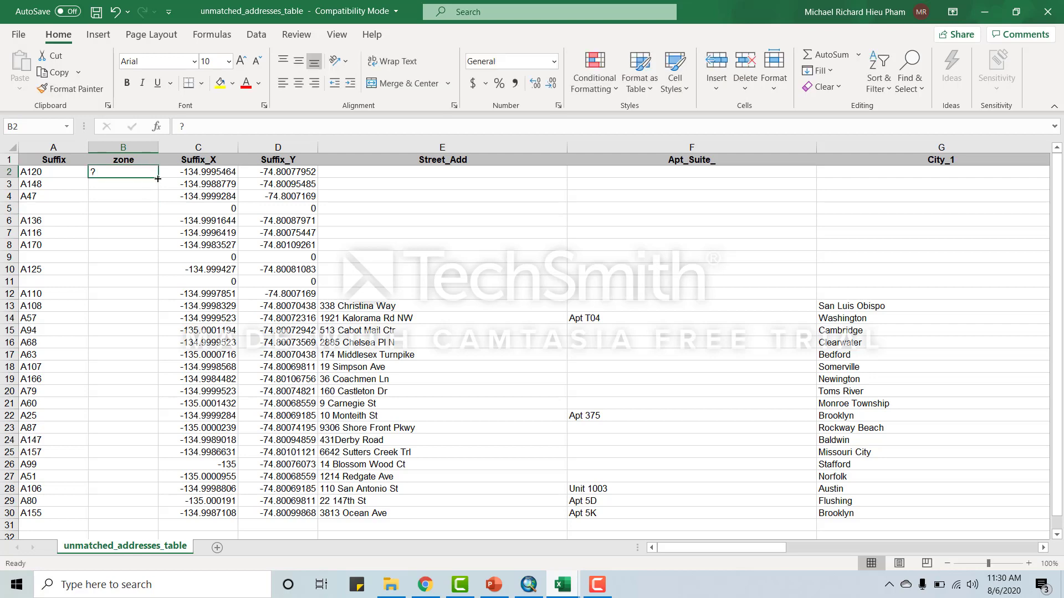
left_click_drag(157, 178, 147, 202)
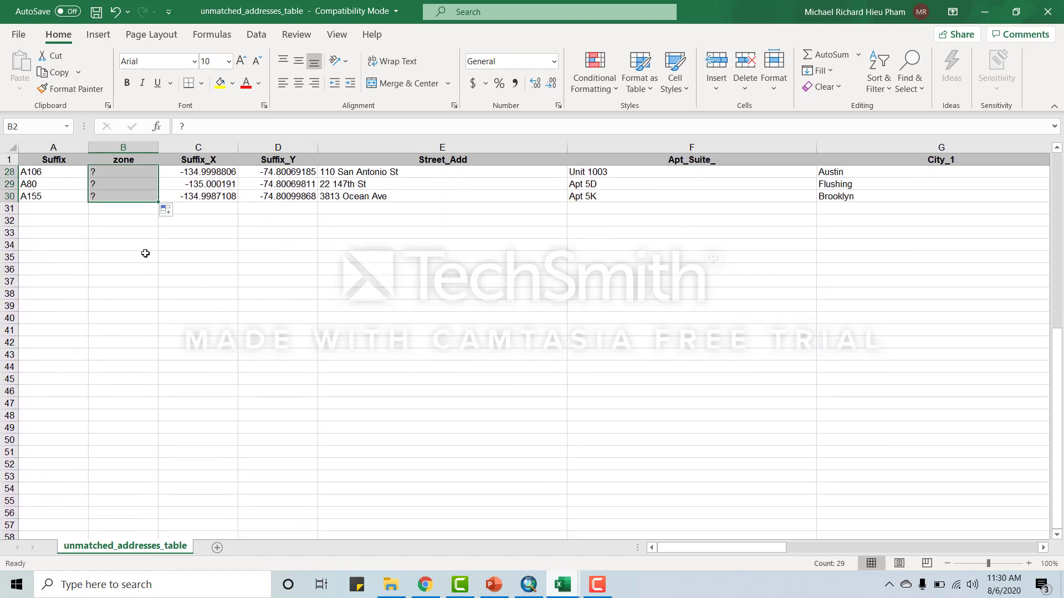
scroll(145, 253, "up", 9)
left_click(264, 232)
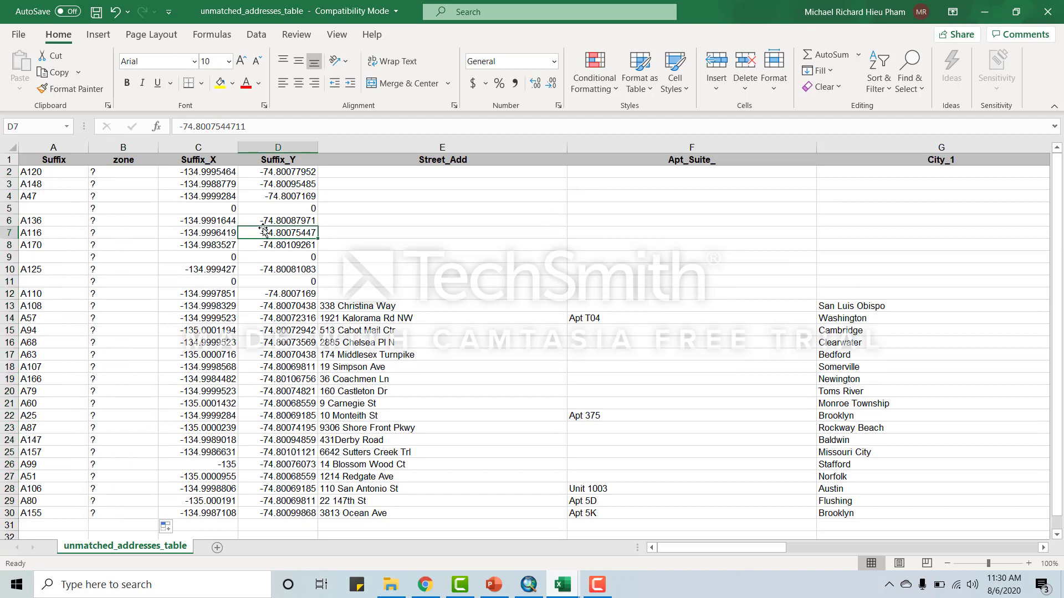
Move the unmatched_addresses_table sheet into the hez1_table.xls workbook, placing it after all existing sheets
right_click(132, 550)
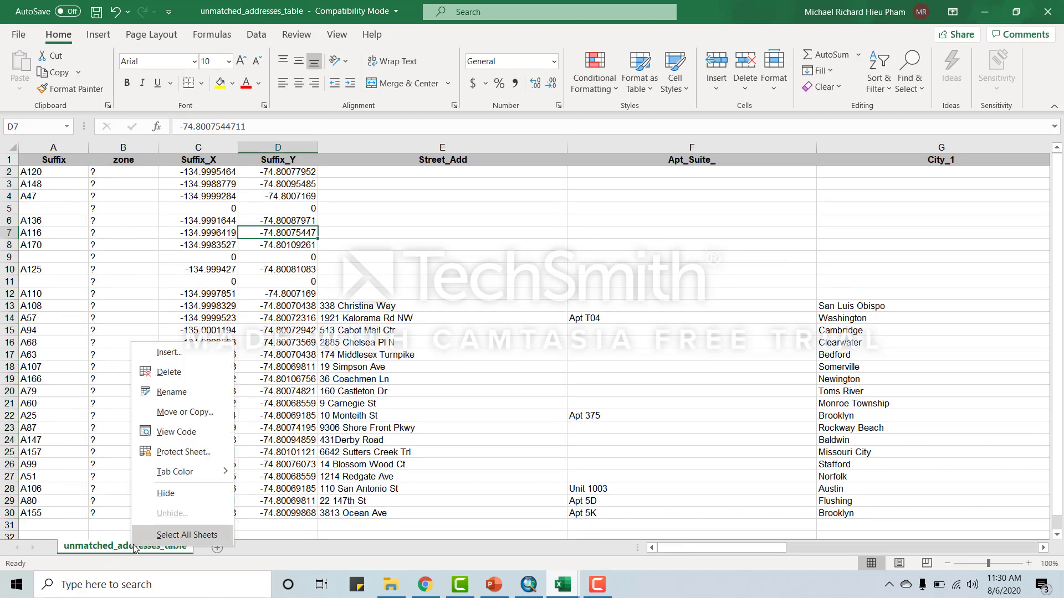
left_click(203, 412)
left_click(303, 348)
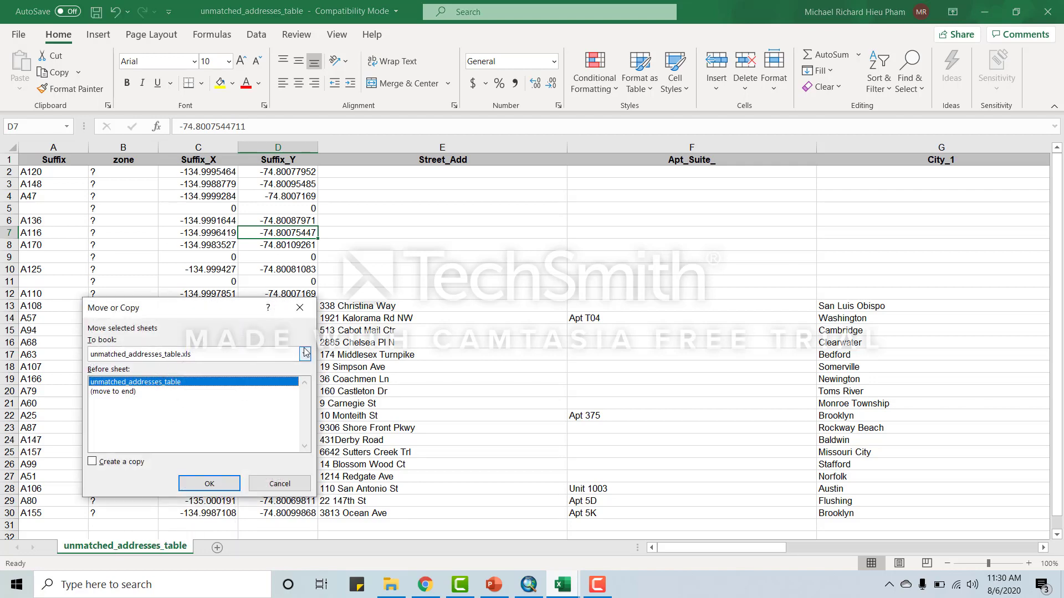
left_click(114, 381)
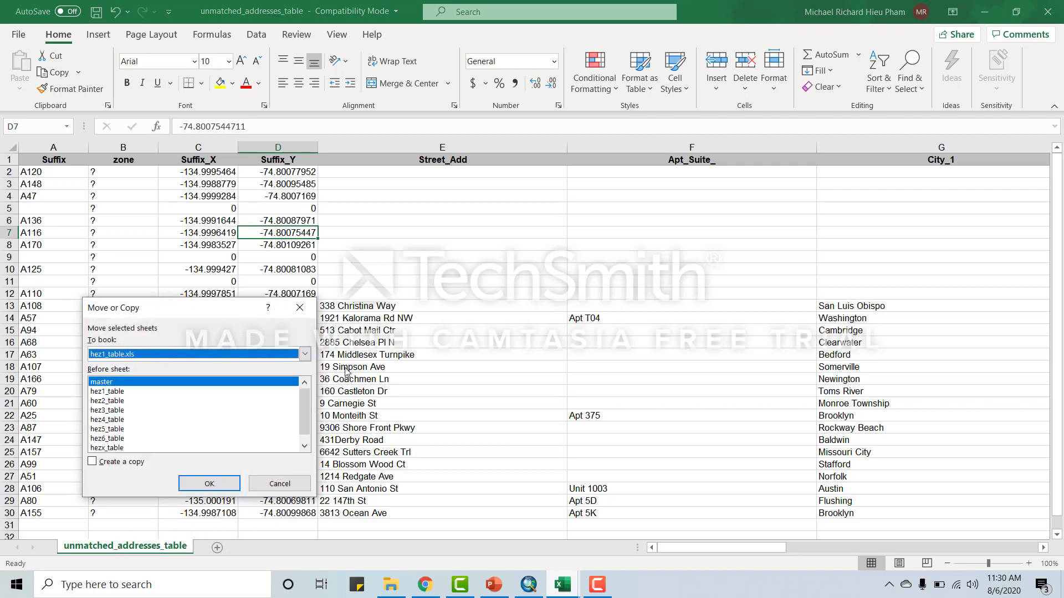
scroll(306, 410, "down", 1)
left_click(111, 448)
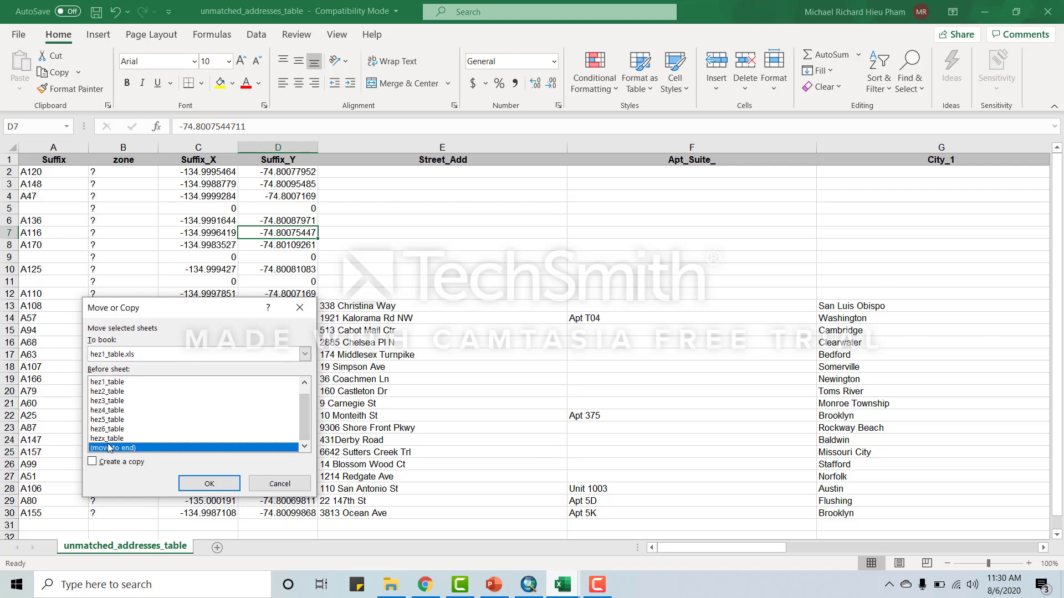
left_click(209, 483)
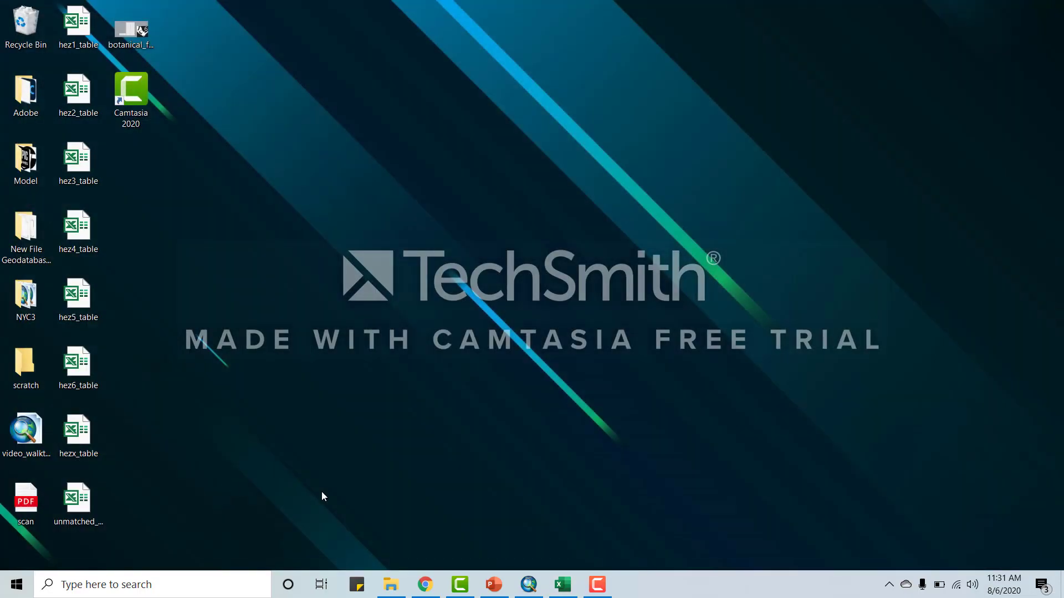
Switch to the hez1_table workbook in Excel and copy rows 2 to 30 of the unmatched_addresses_table sheet
left_click(564, 582)
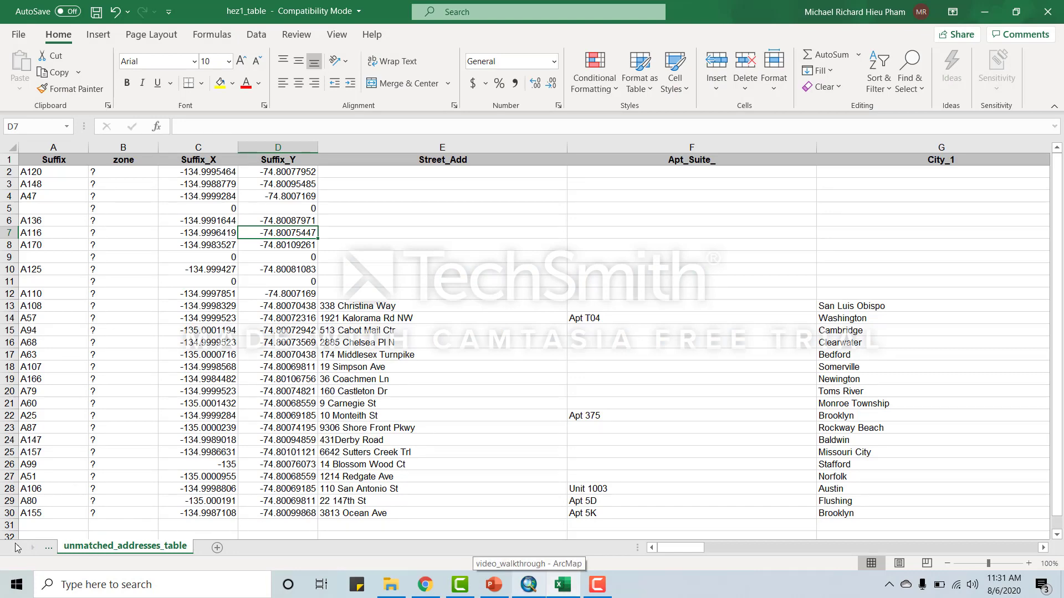
left_click(16, 548)
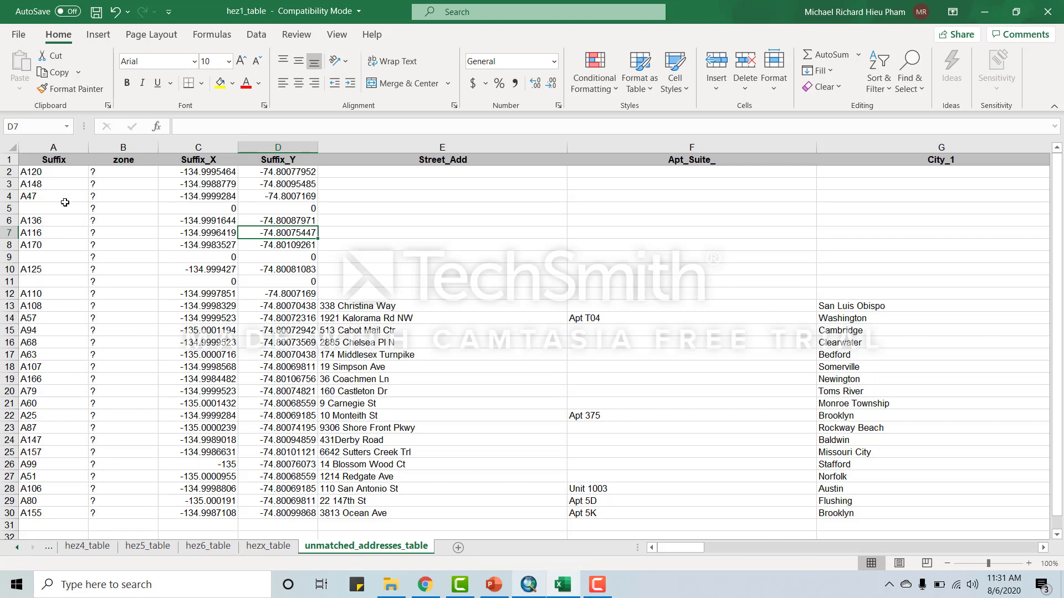
left_click(7, 172)
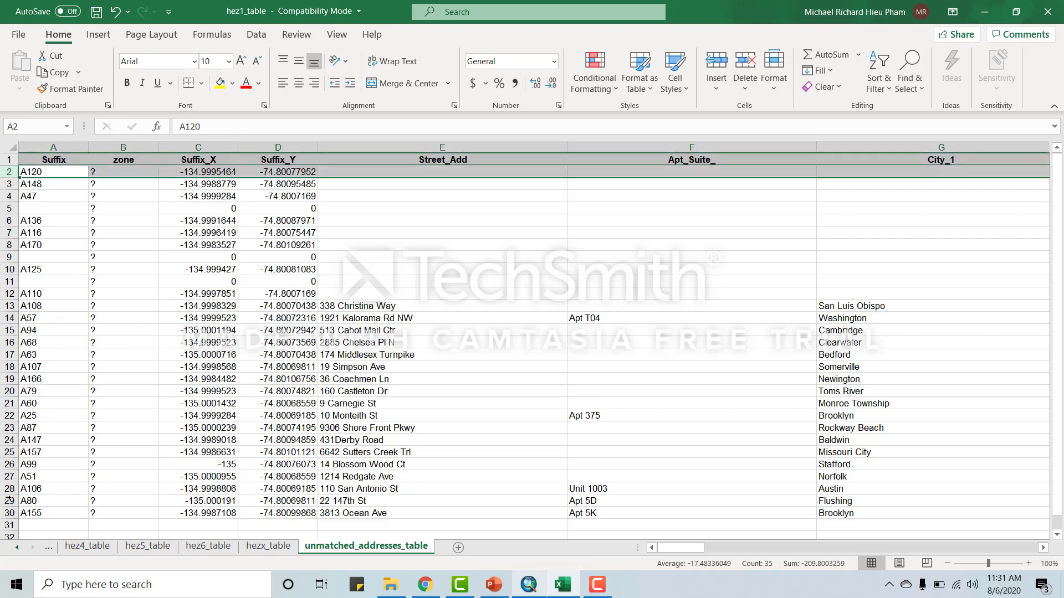
left_click(7, 514, "shift")
key("ctrl+c")
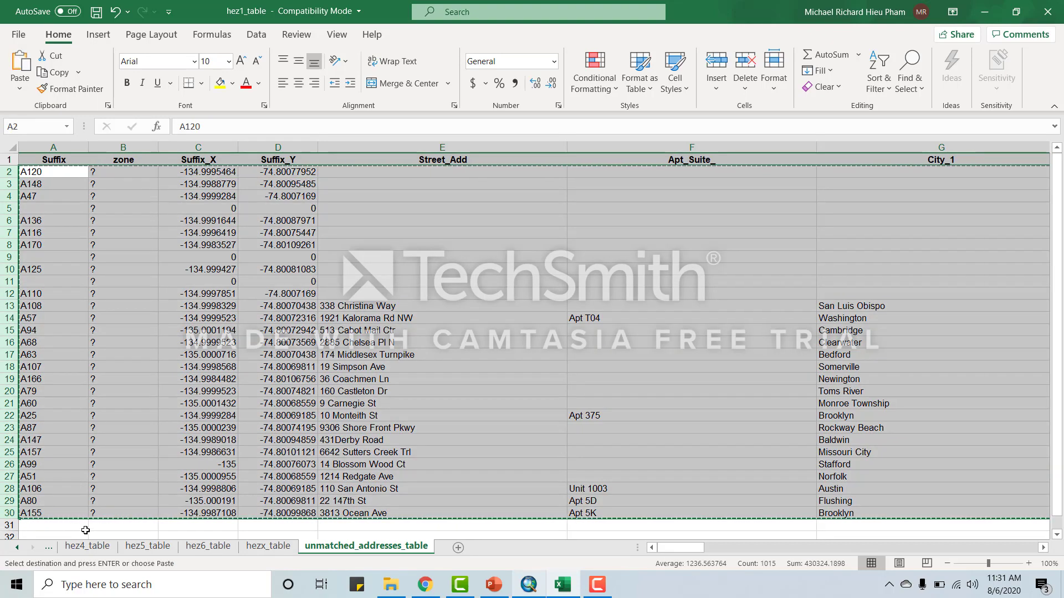
Paste the copied unmatched records into the master sheet below its last record, starting at row 130
left_click(17, 547)
left_click(17, 548)
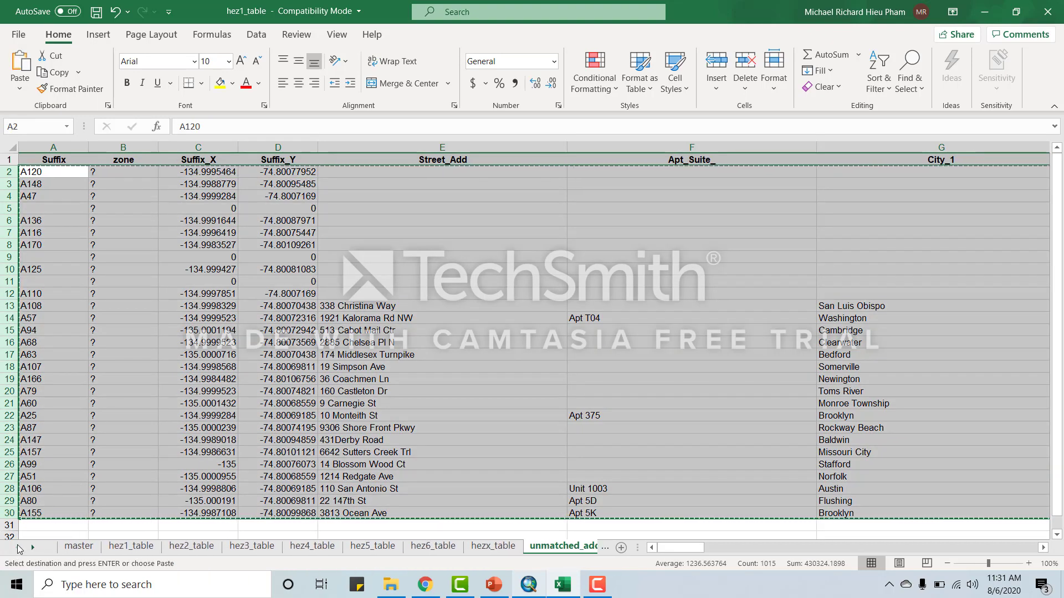
left_click(79, 546)
scroll(55, 303, "down", 20)
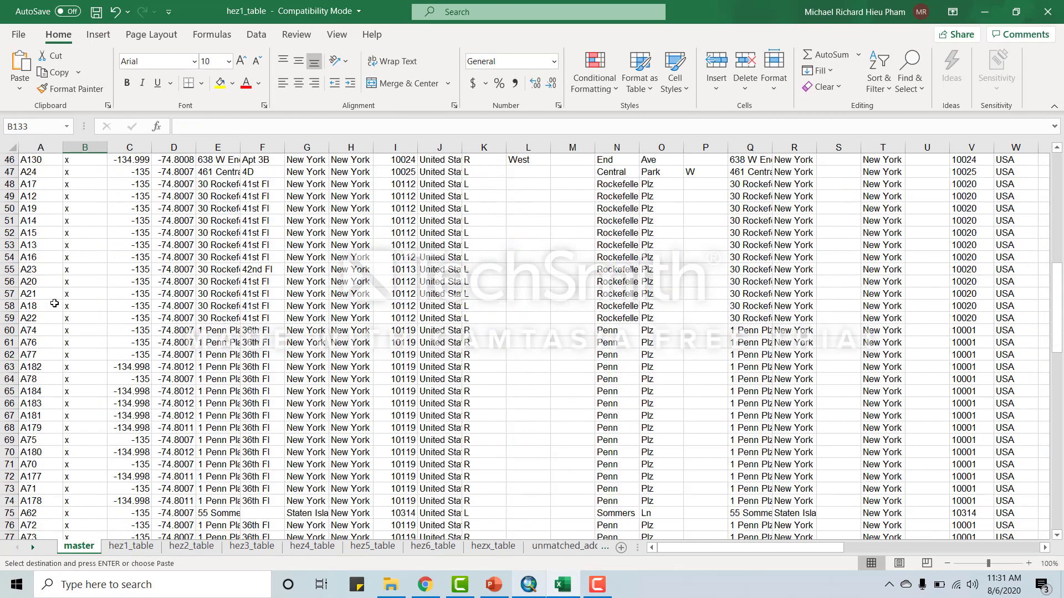
left_click(41, 343)
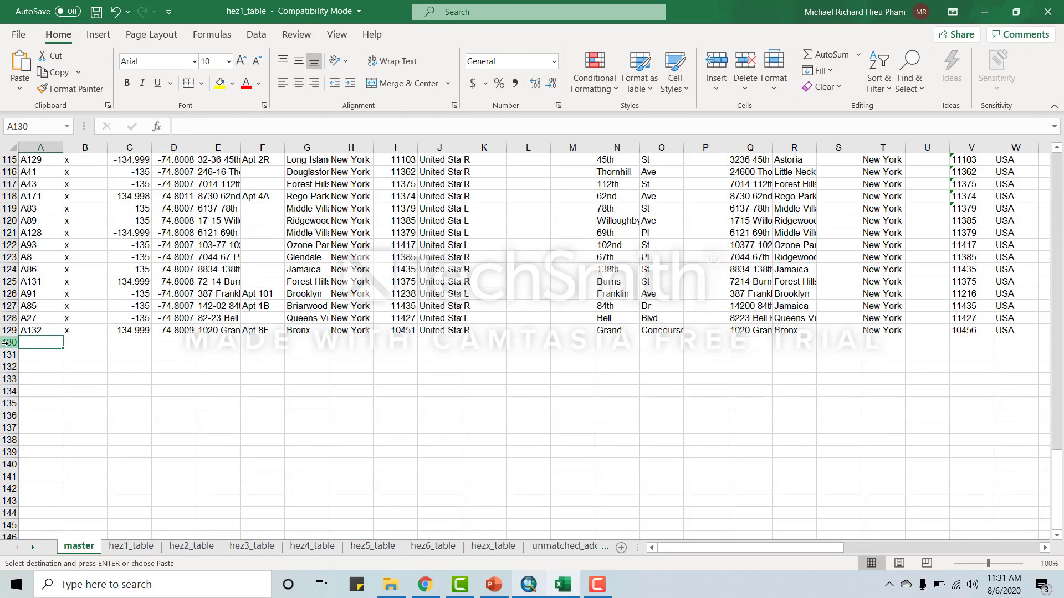
key("ctrl+v")
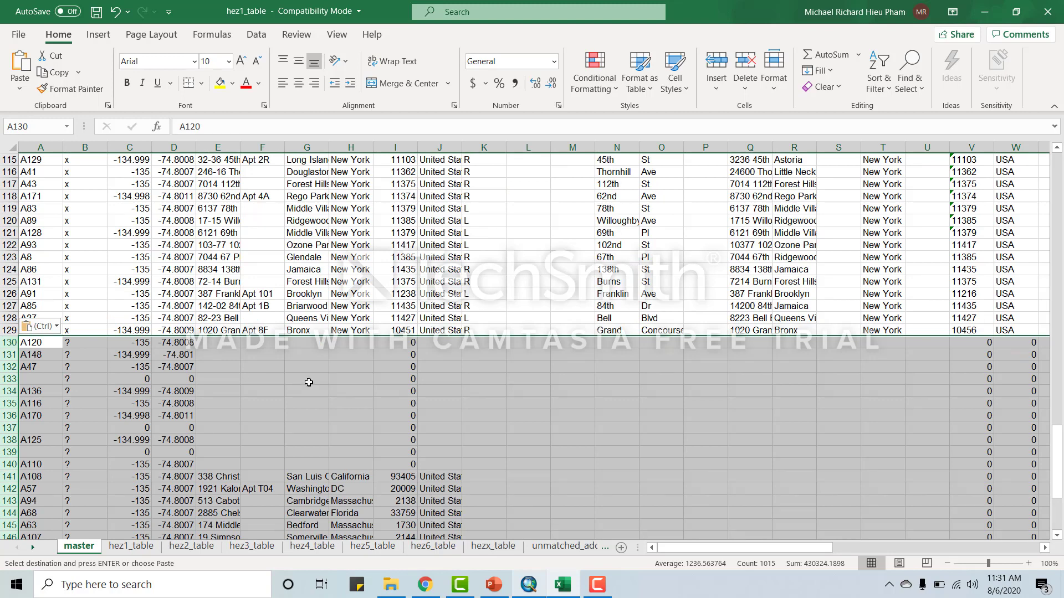
left_click(299, 381)
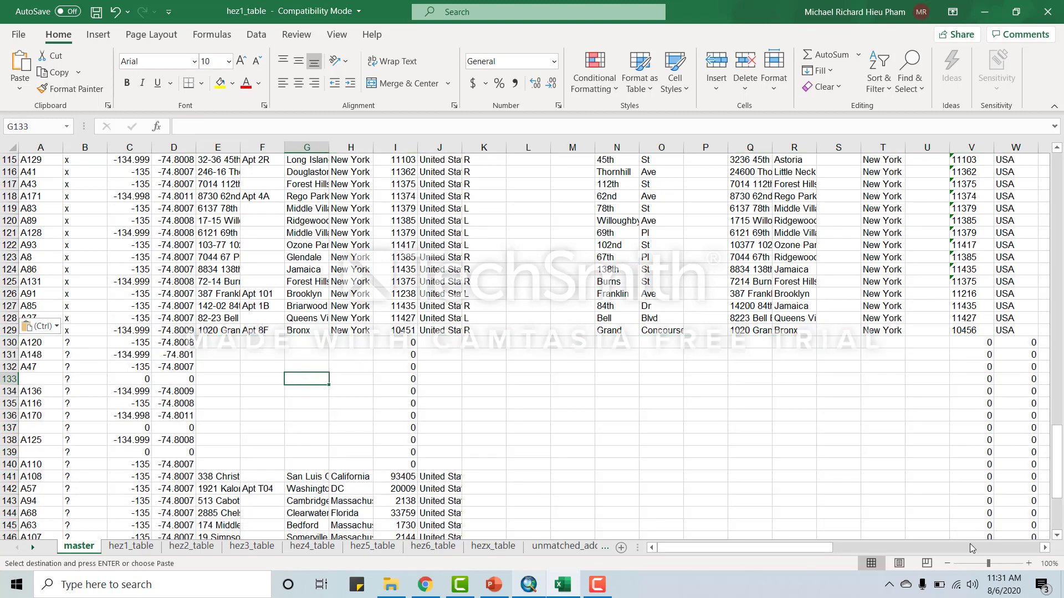
Delete all columns of the master sheet from StName in column K through column AU
left_click_drag(1055, 473, 1058, 176)
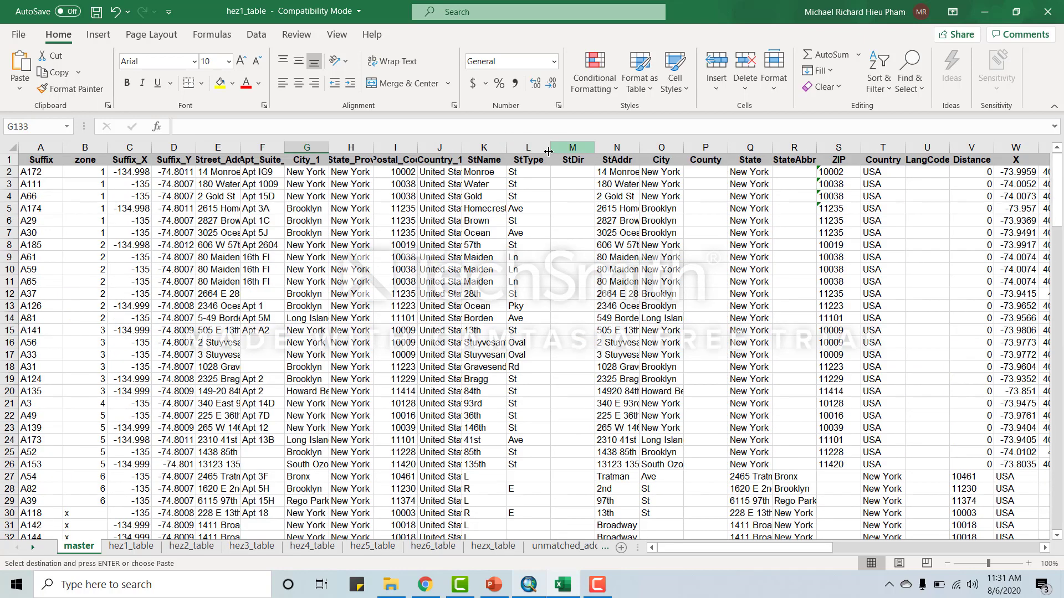
left_click(483, 148)
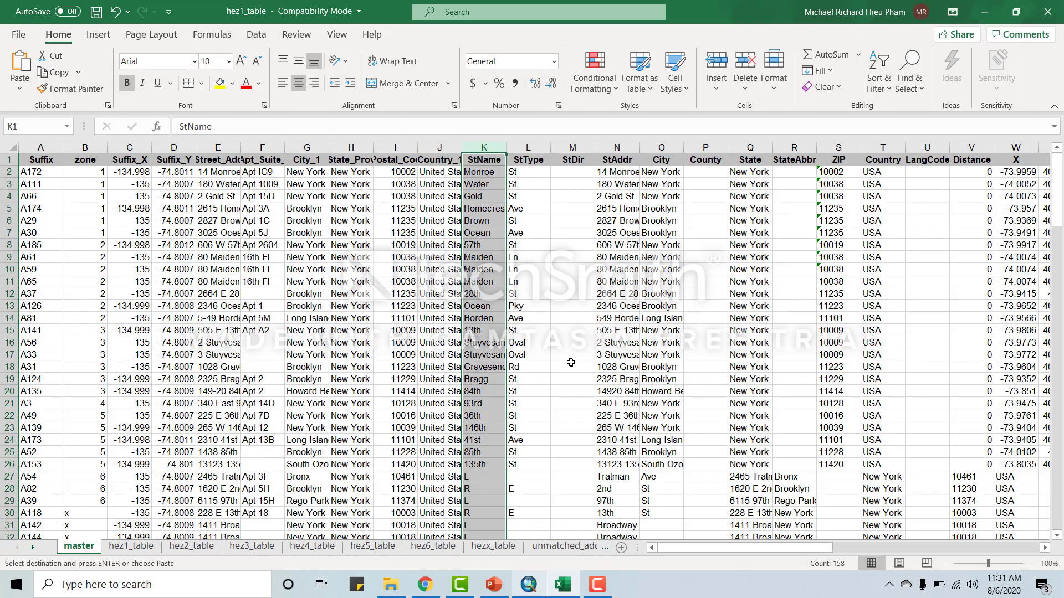
left_click_drag(505, 145, 555, 146)
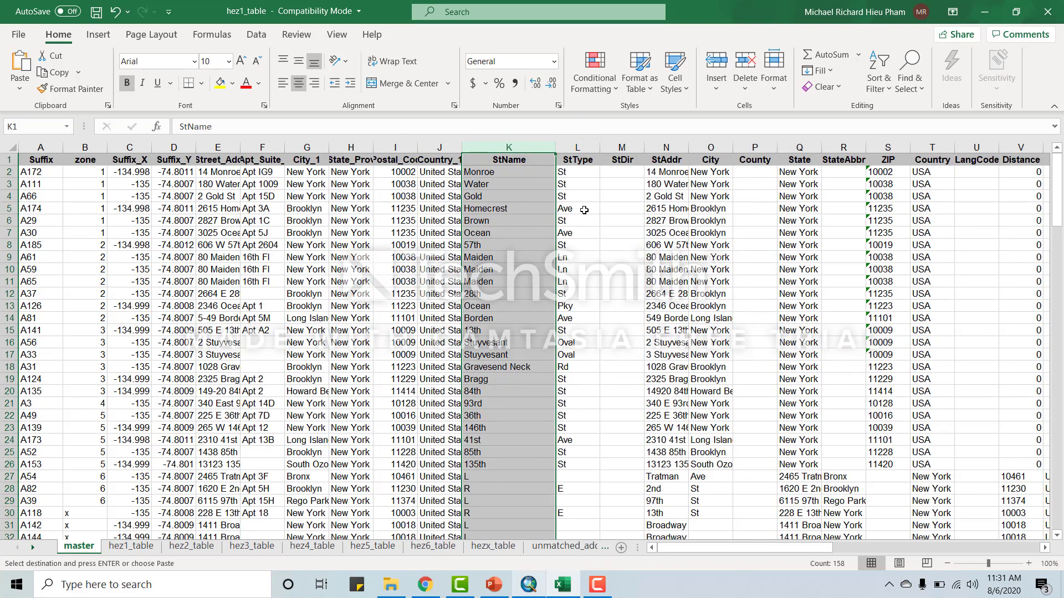
left_click_drag(730, 548, 943, 548)
left_click(879, 147, "shift")
right_click(880, 147)
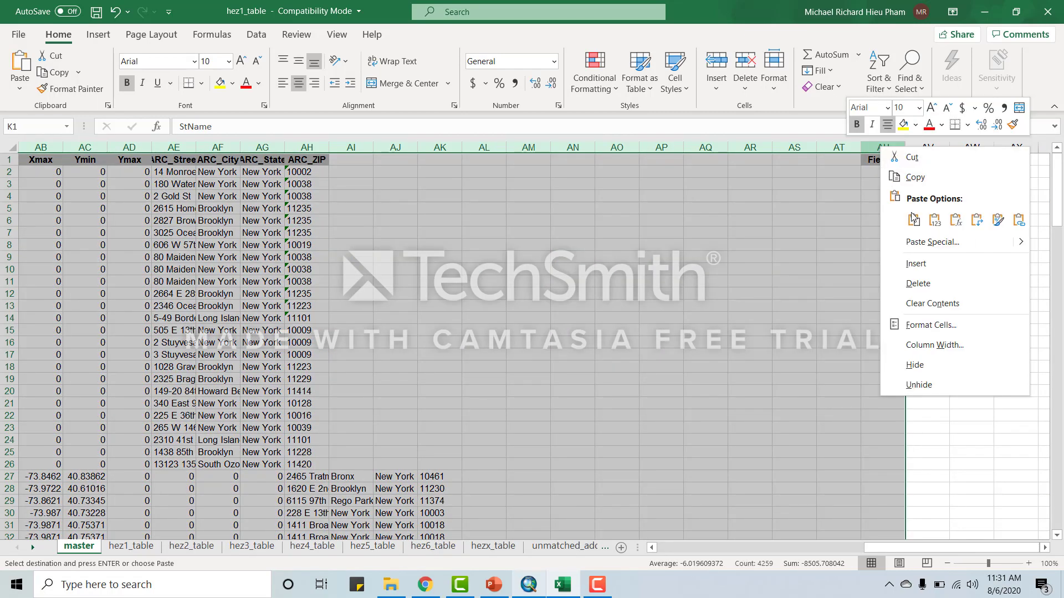
left_click(931, 280)
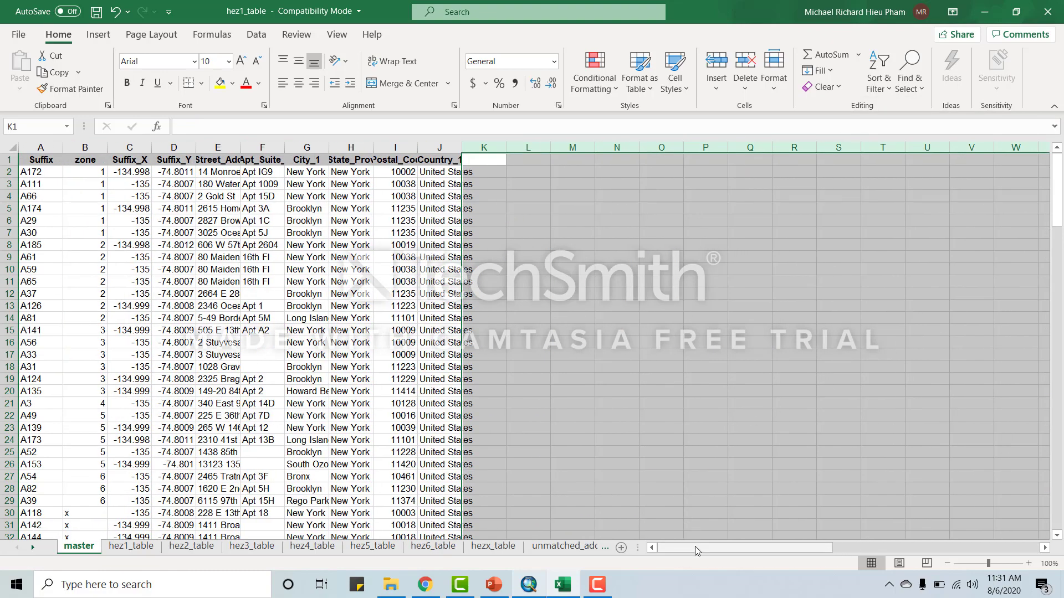
left_click(697, 388)
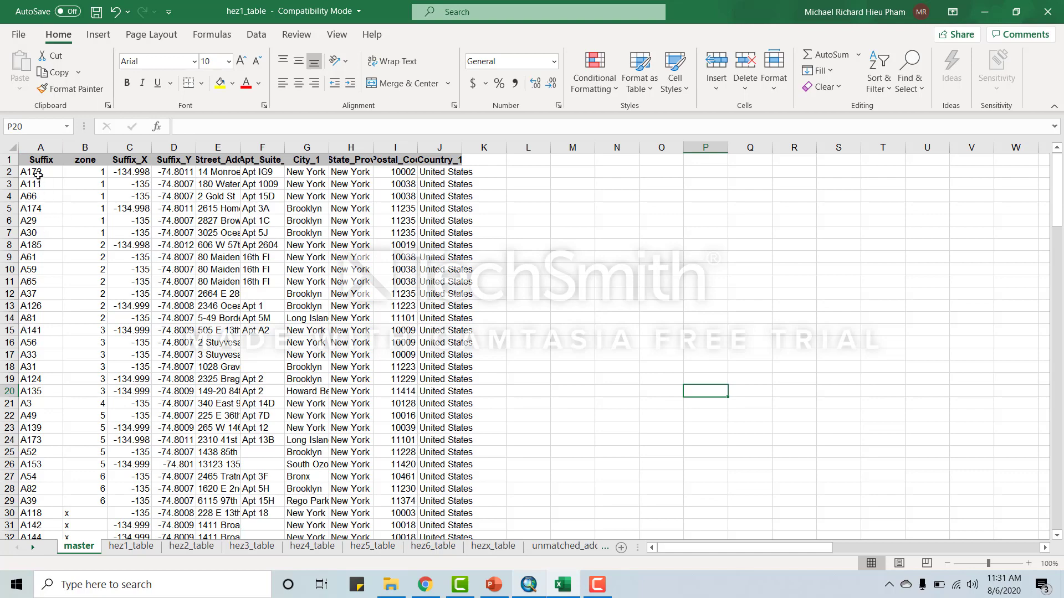
Insert an empty column after Suffix in the master sheet and give it the header copy
scroll(45, 255, "down", 8)
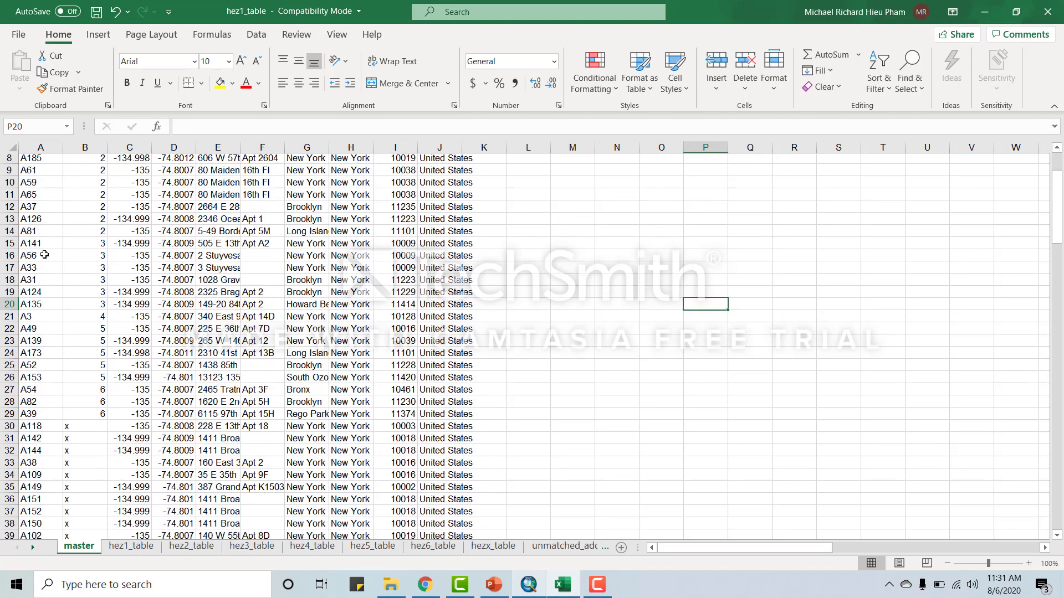
scroll(43, 250, "up", 8)
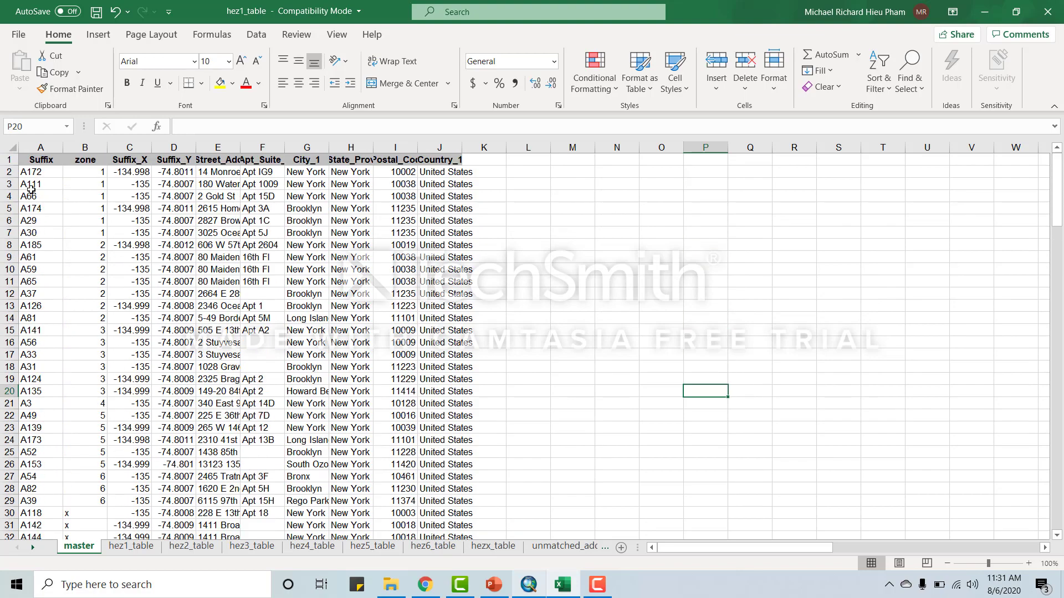
scroll(50, 246, "down", 20)
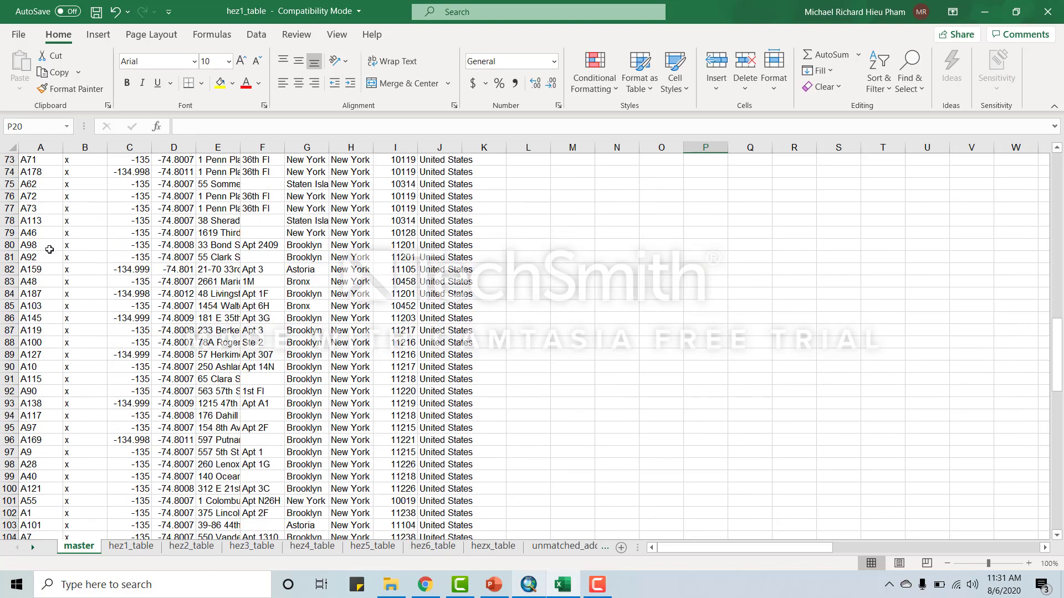
scroll(49, 250, "down", 13)
scroll(50, 249, "up", 20)
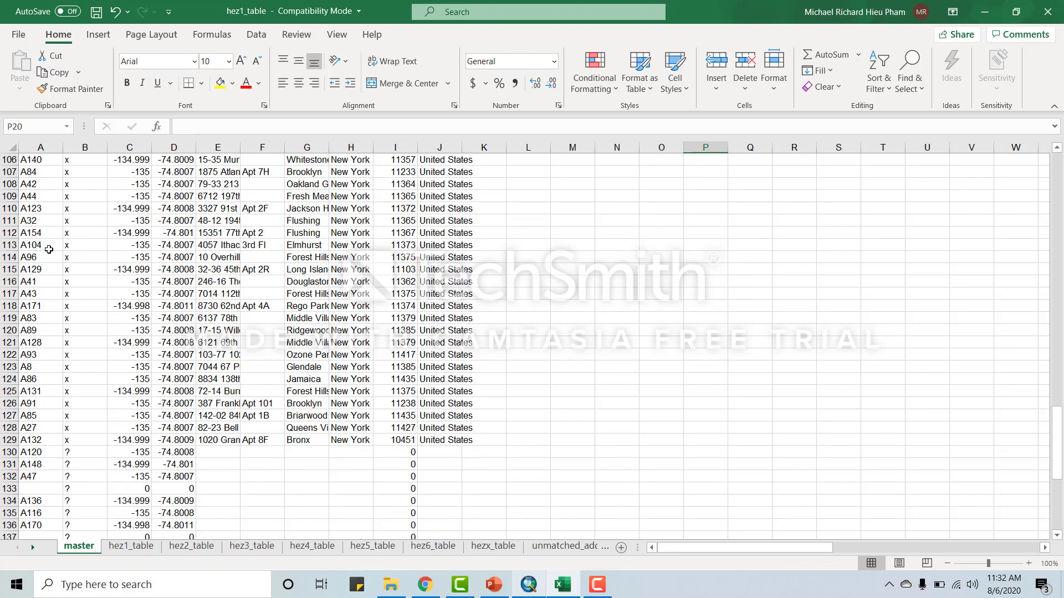
scroll(50, 249, "up", 19)
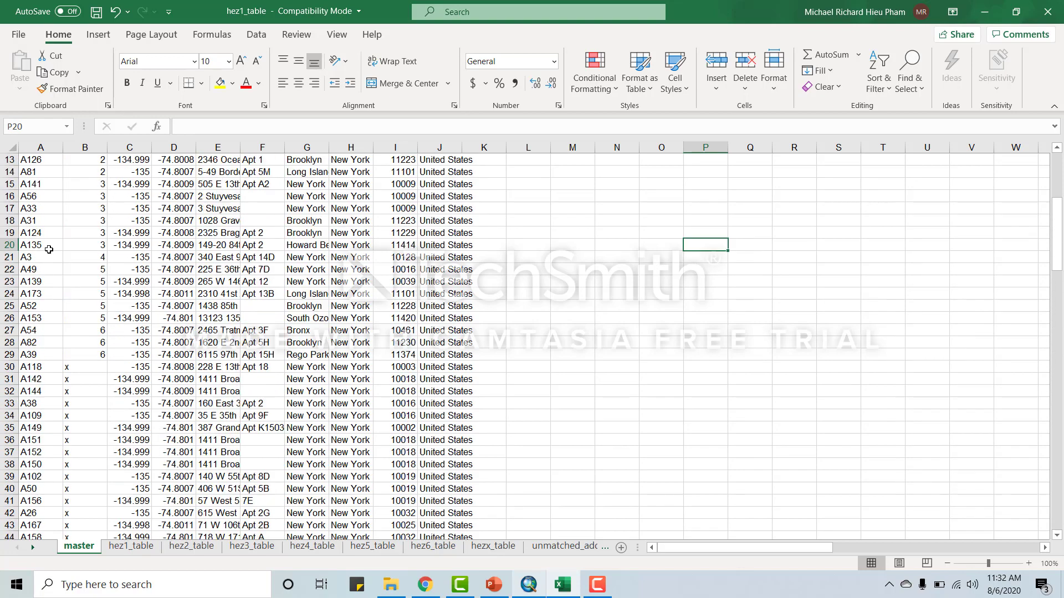
right_click(85, 147)
left_click(123, 268)
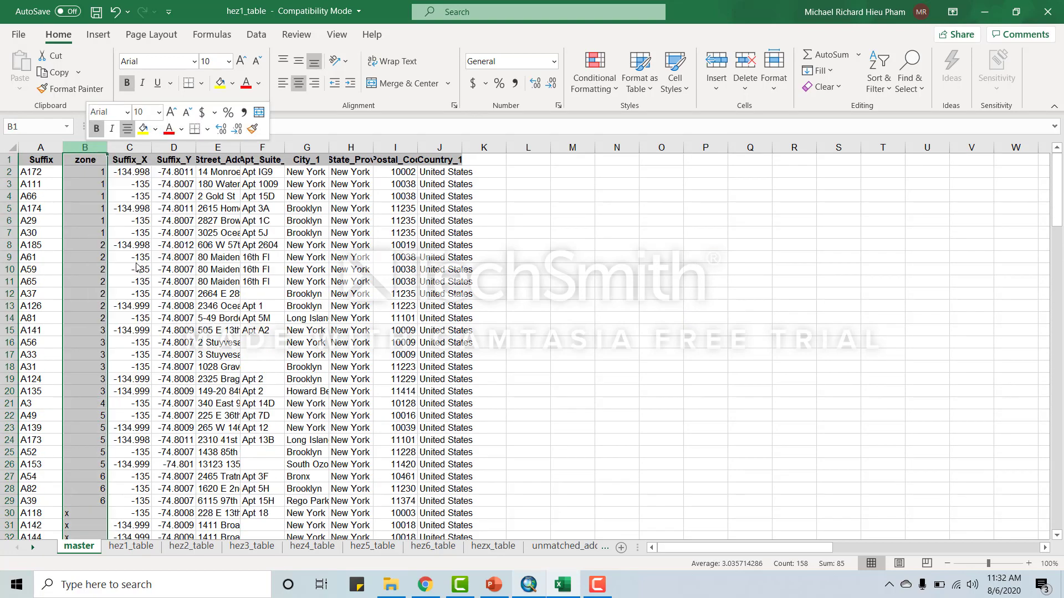
left_click(72, 188)
left_click(73, 162)
type("copy")
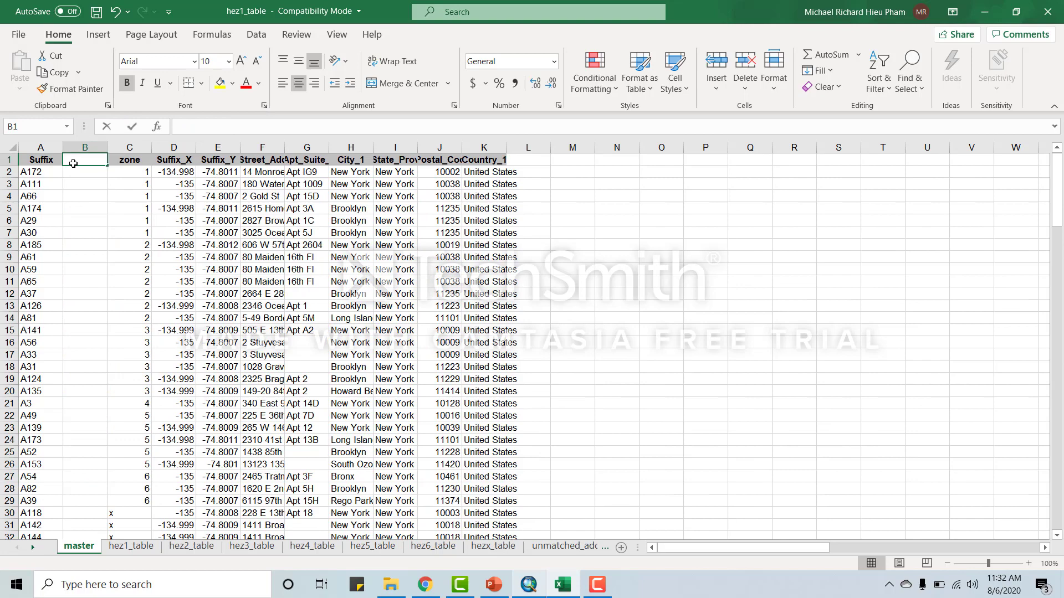
Select the Suffix values from A2 to A158 in the master sheet and look through them for blank cells
left_click(41, 172)
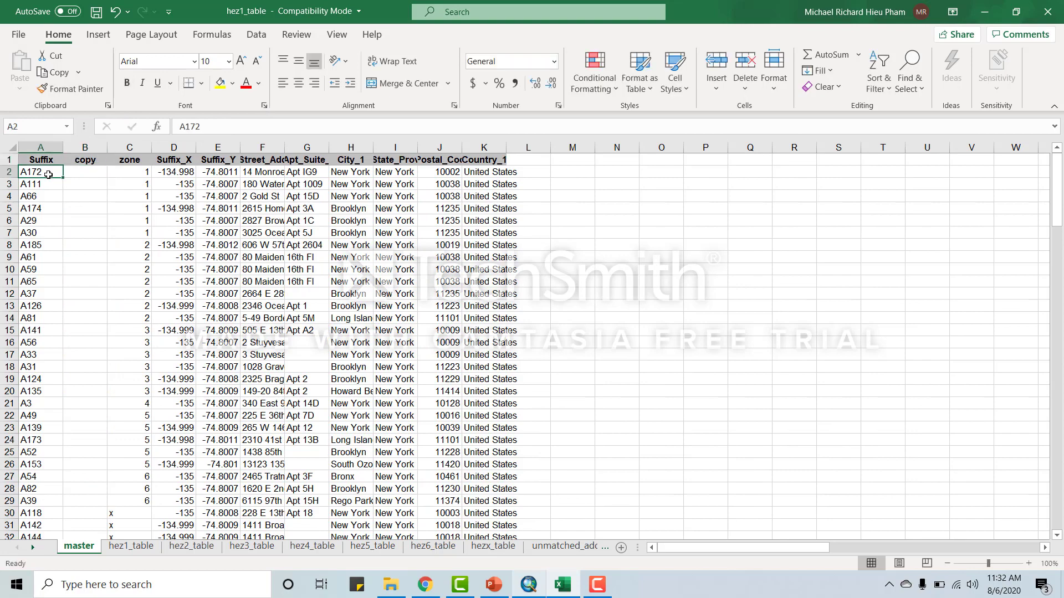
scroll(72, 304, "down", 4)
scroll(72, 303, "down", 20)
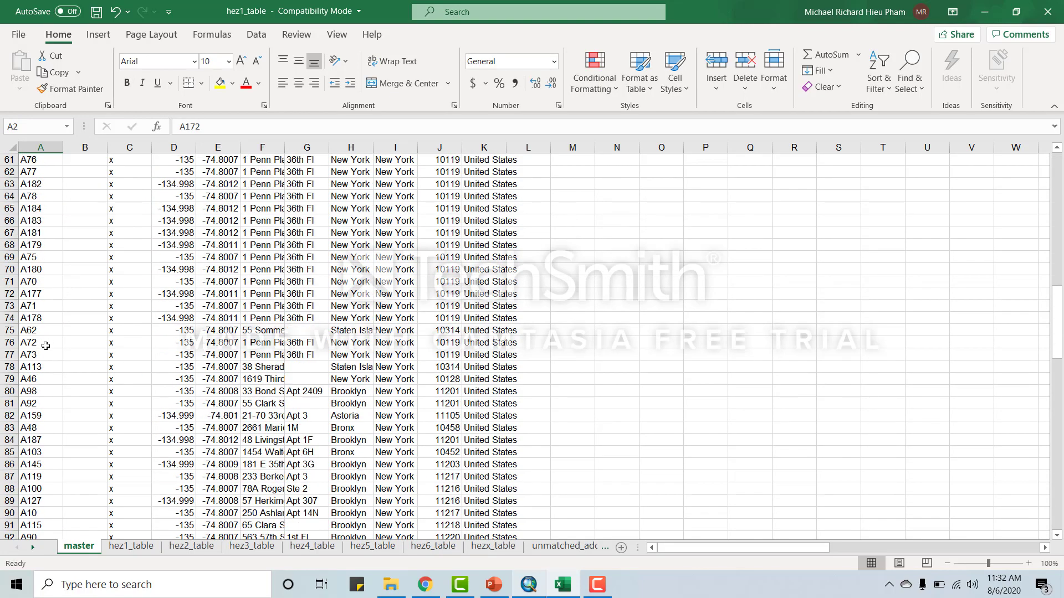
scroll(45, 347, "down", 8)
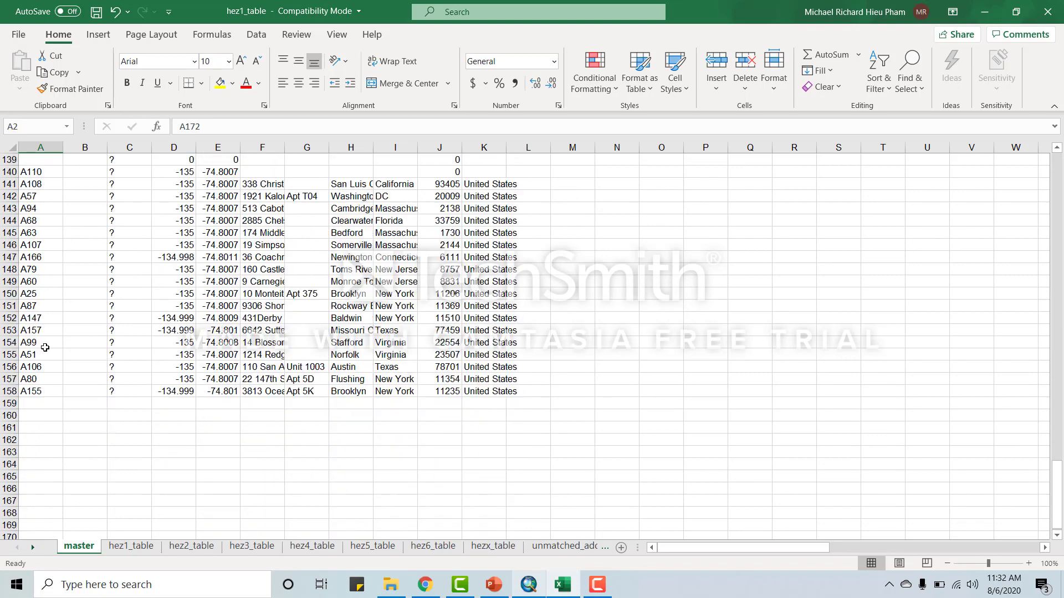
left_click(42, 392, "shift")
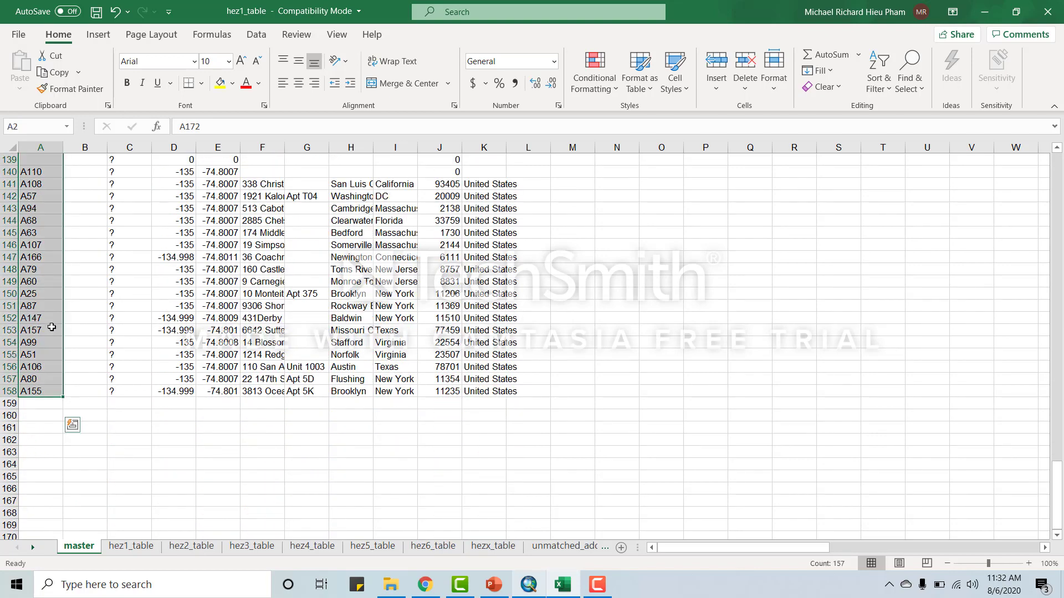
scroll(51, 327, "up", 6)
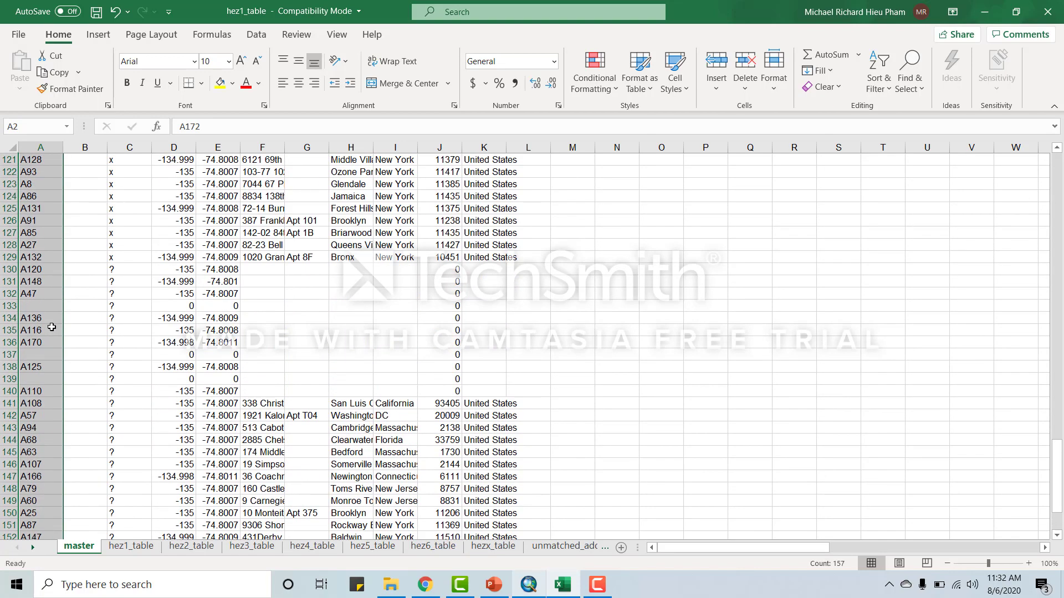
scroll(52, 327, "up", 20)
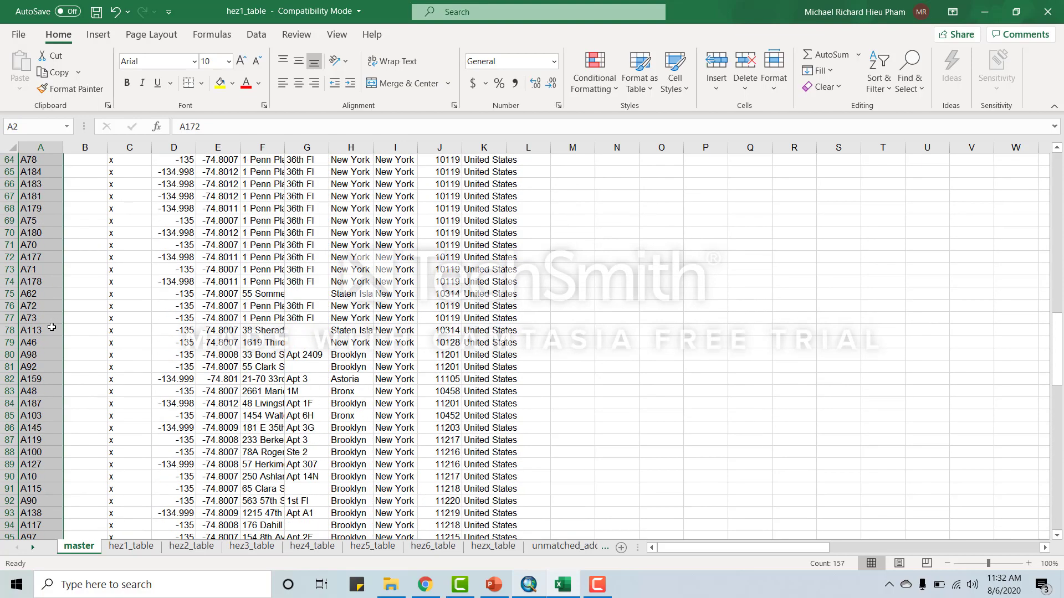
scroll(51, 327, "up", 12)
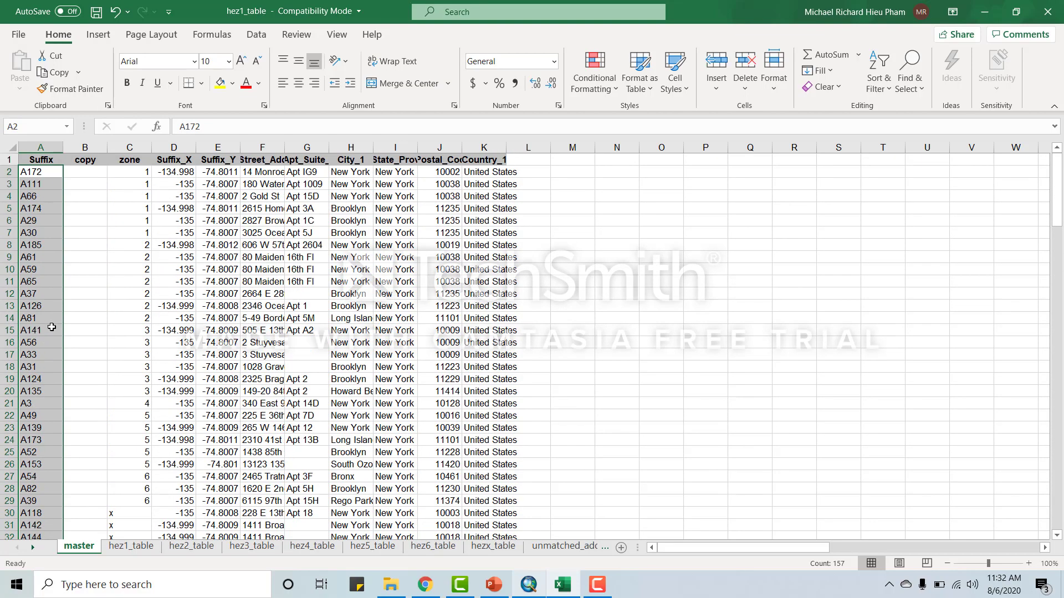
scroll(51, 327, "down", 8)
scroll(51, 328, "down", 20)
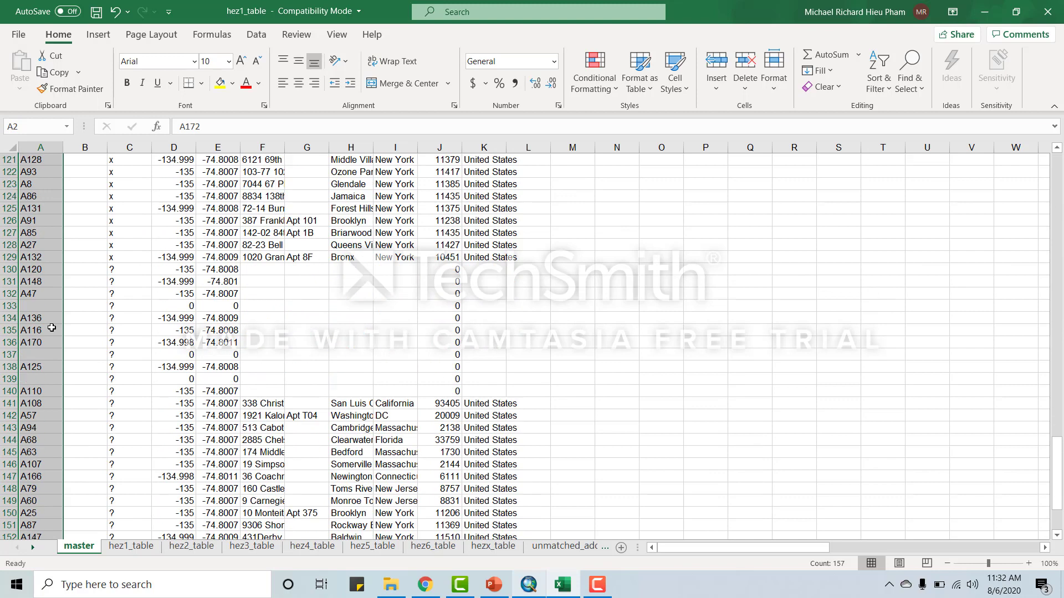
Enter b in the blank Suffix cells A133, A137 and A139 of the master sheet
left_click(43, 316)
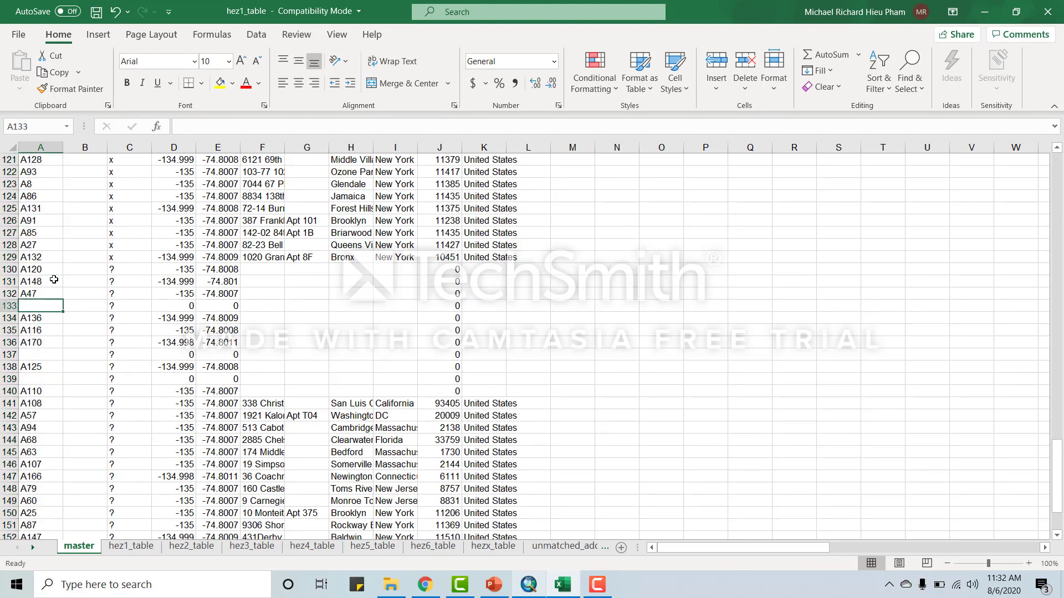
type("b")
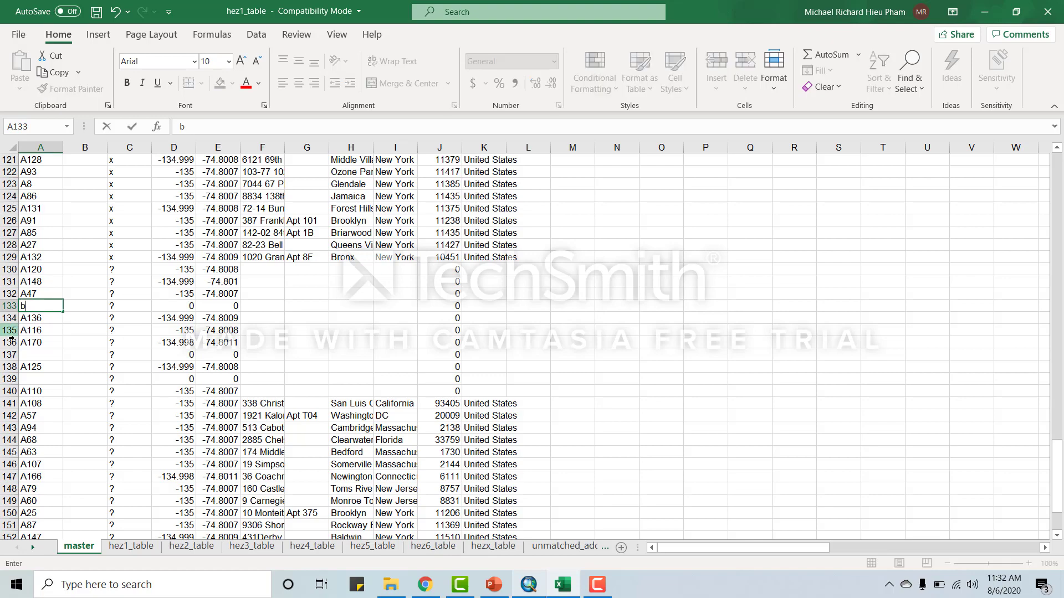
left_click(43, 354)
type("b")
left_click(36, 379)
type("b")
scroll(36, 380, "down", 6)
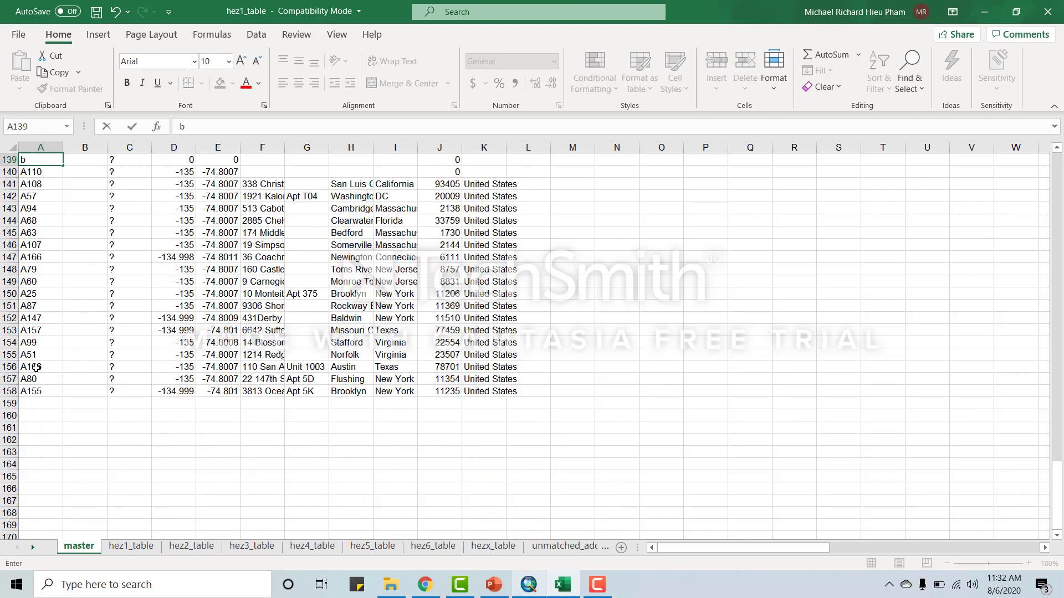
scroll(36, 369, "up", 3)
scroll(36, 369, "up", 4)
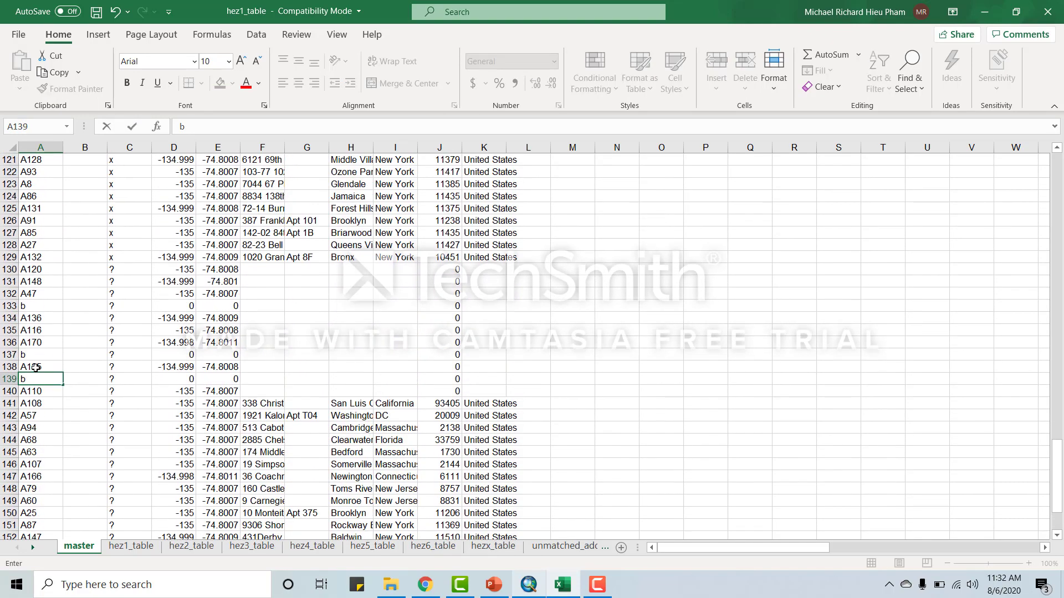
scroll(36, 368, "up", 17)
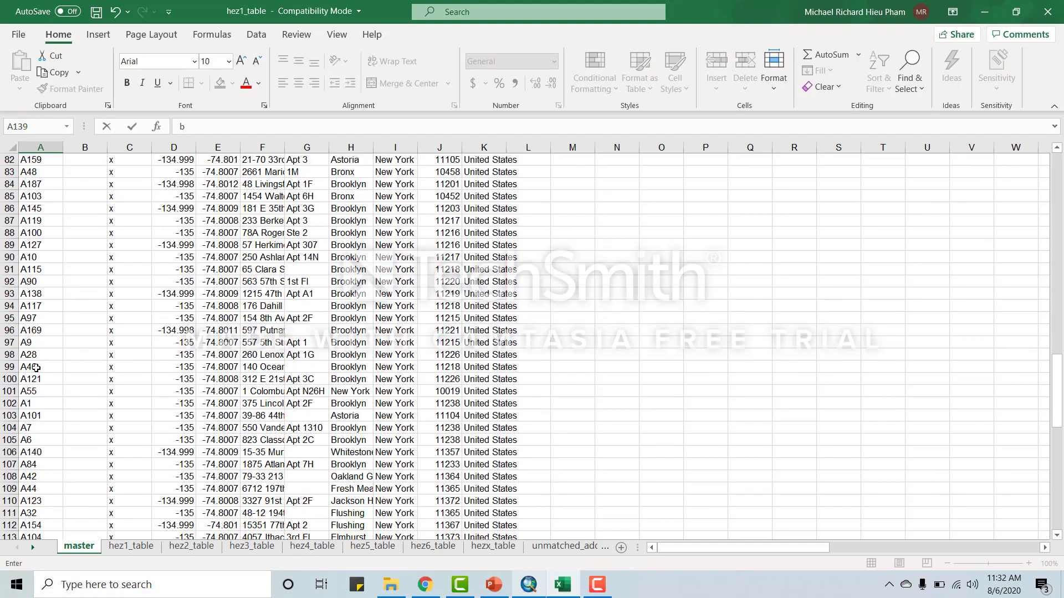
Copy the Suffix values from A2 to A158 of the master sheet into the copy column, starting at B2
scroll(36, 367, "up", 20)
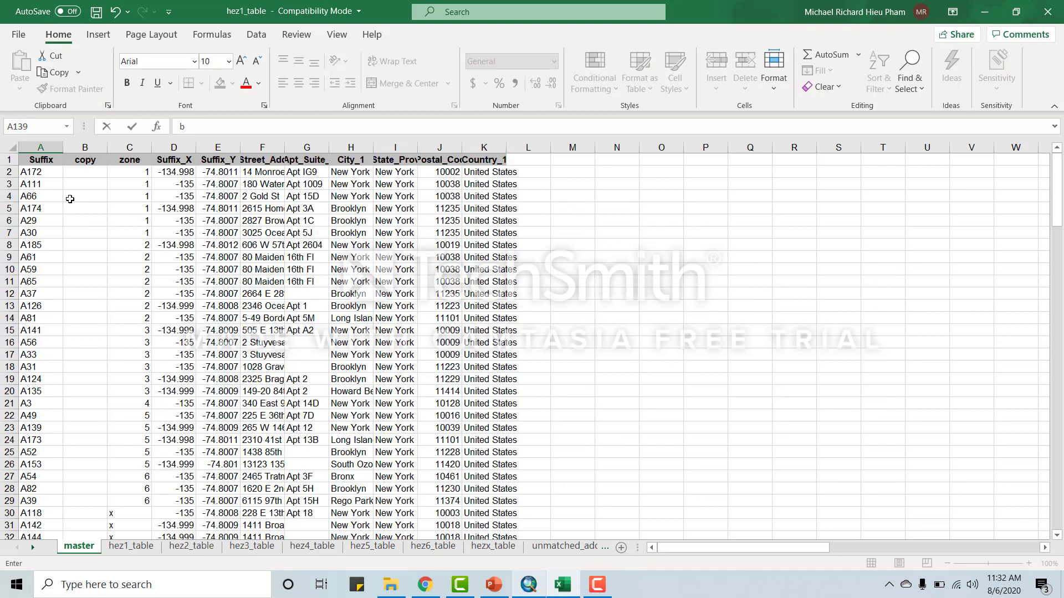
left_click(49, 173)
scroll(45, 325, "down", 16)
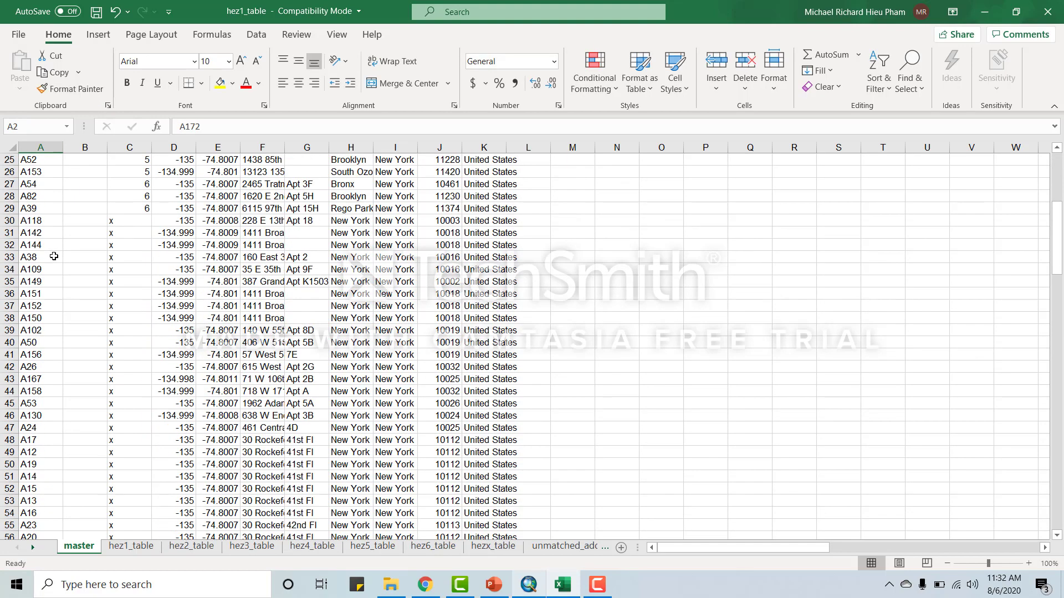
scroll(45, 326, "down", 20)
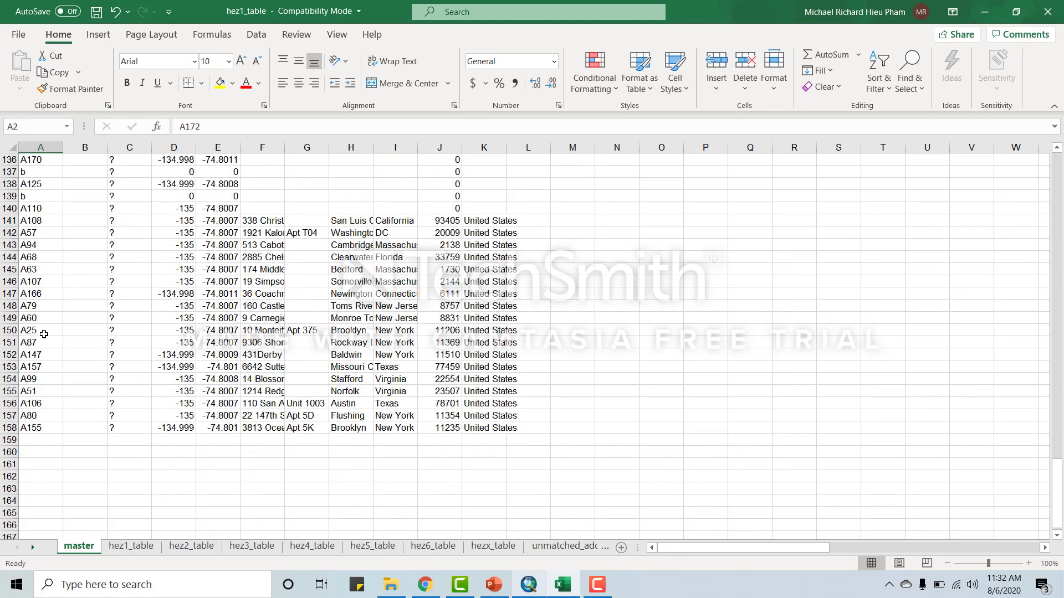
left_click(43, 392, "shift")
key("ctrl+c")
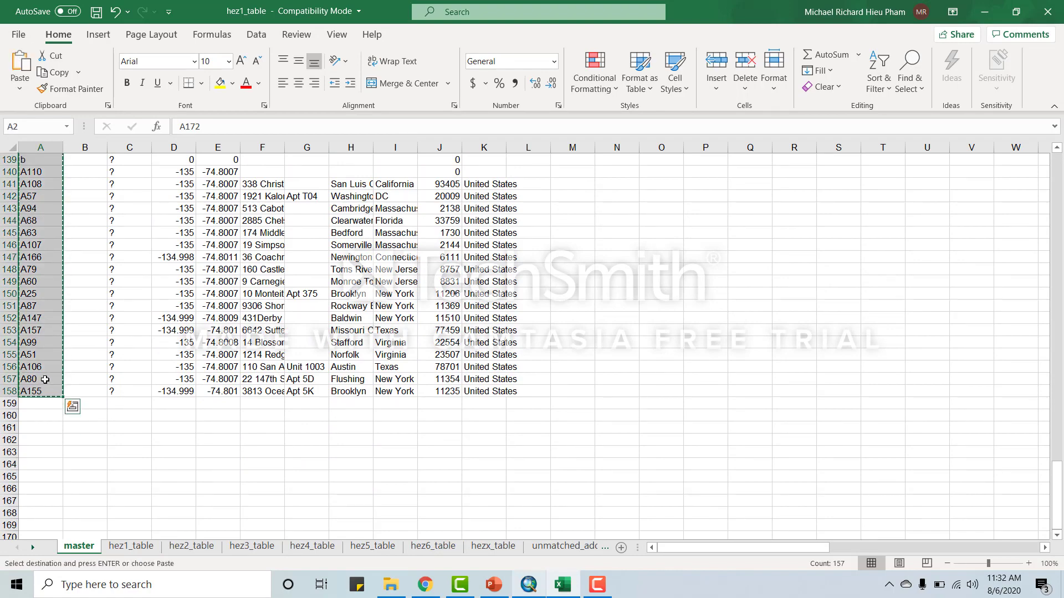
scroll(71, 364, "up", 11)
scroll(72, 364, "up", 20)
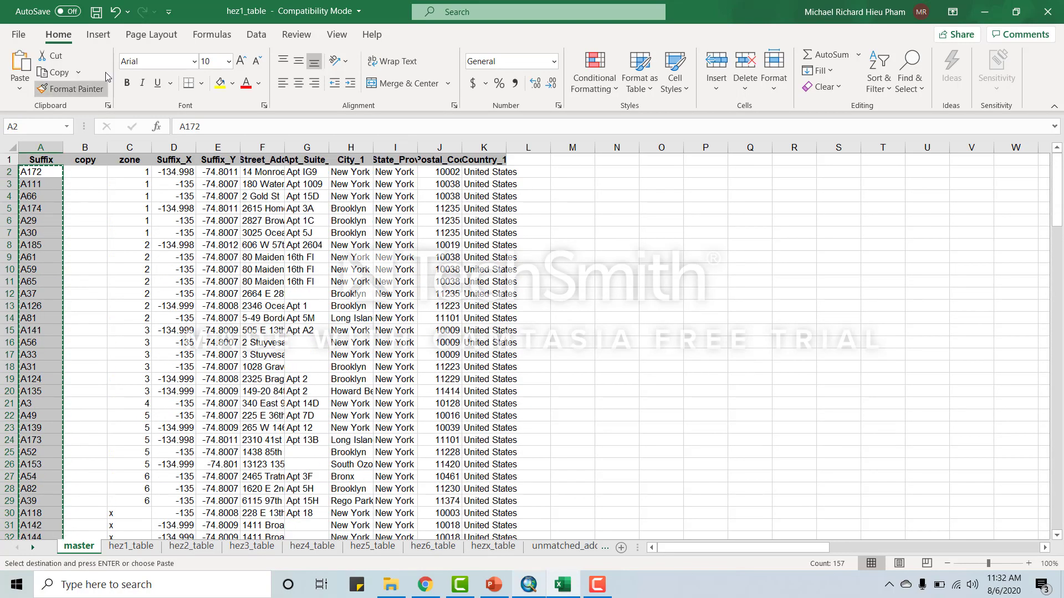
left_click(86, 170)
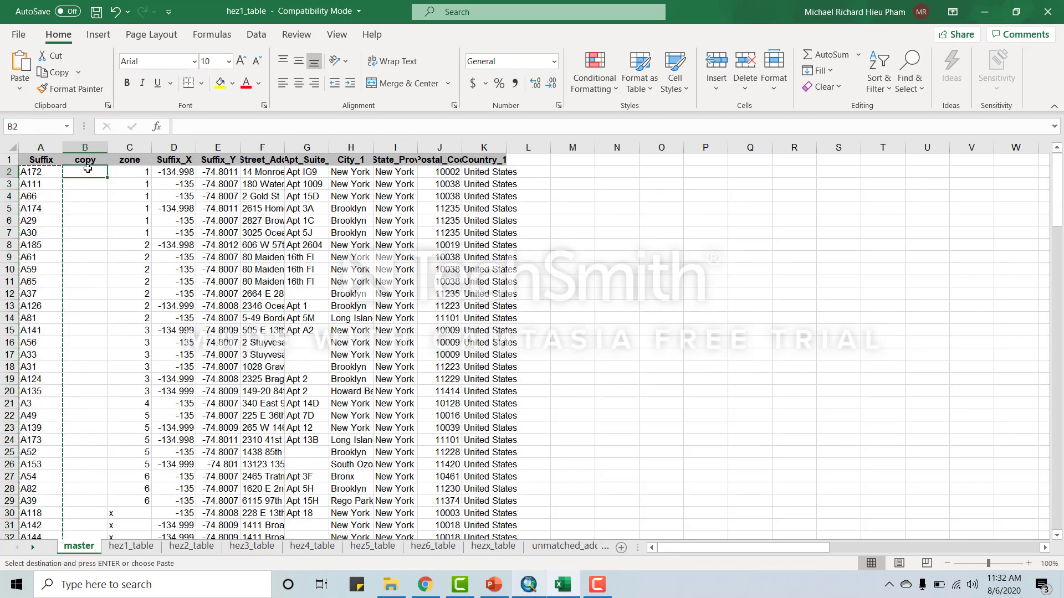
key("ctrl+v")
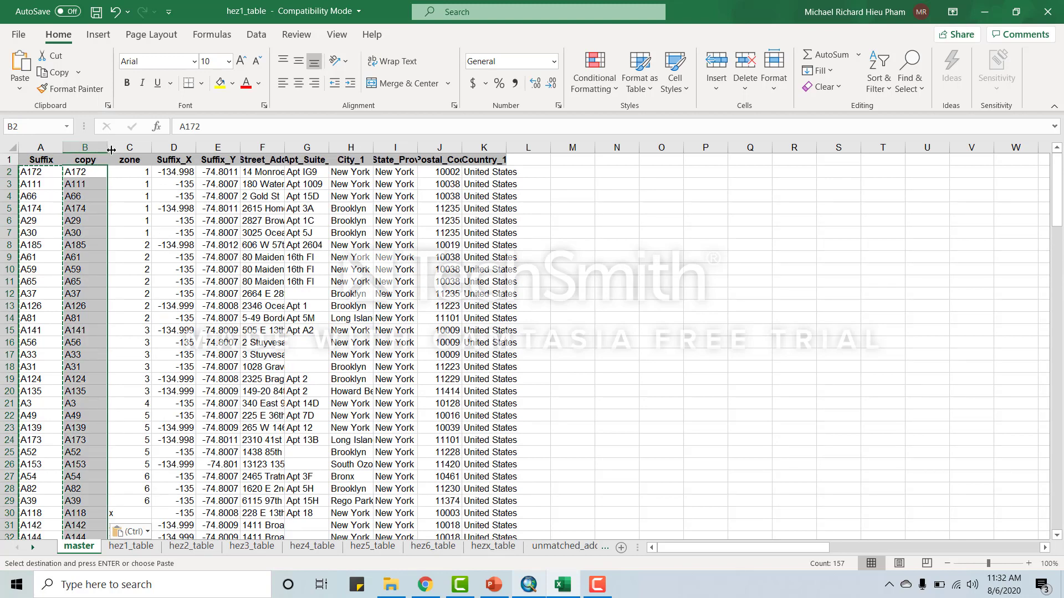
key("Escape")
Replace every A in the copy column of the master sheet with nothing so only the numbers remain
left_click(85, 149)
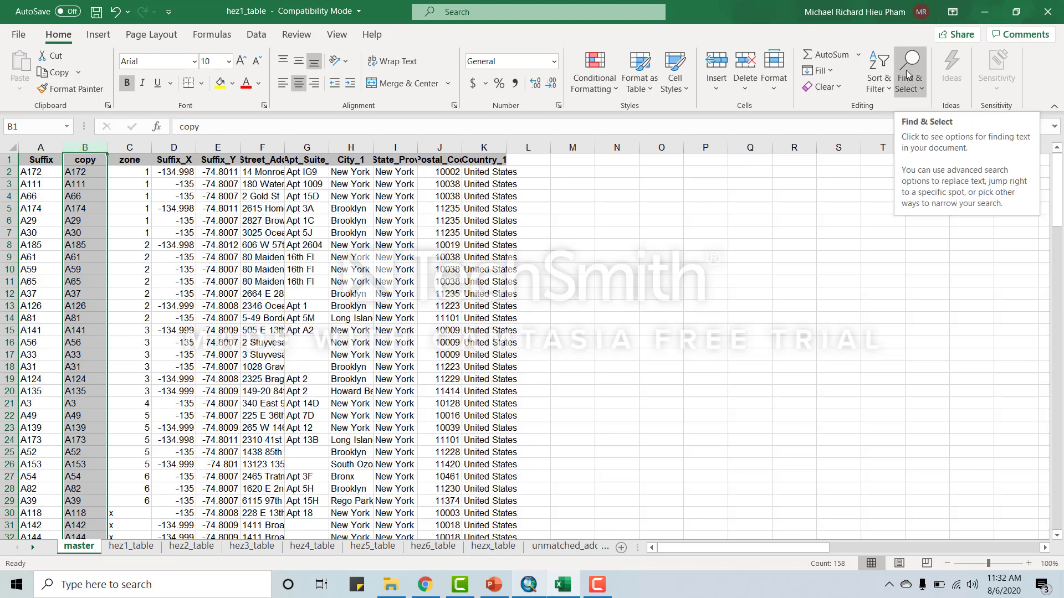
left_click(917, 84)
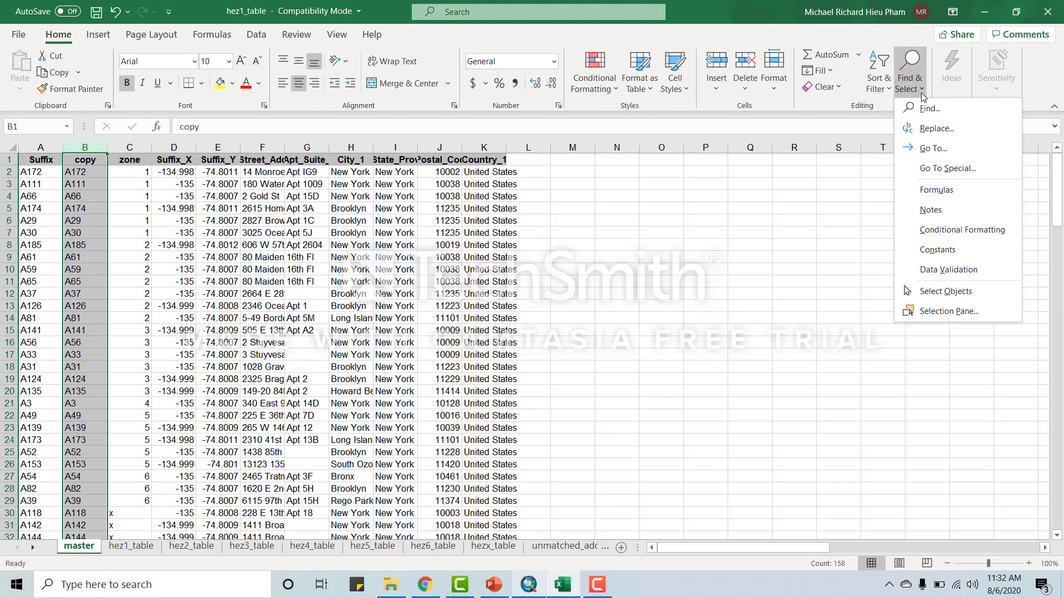
left_click(935, 132)
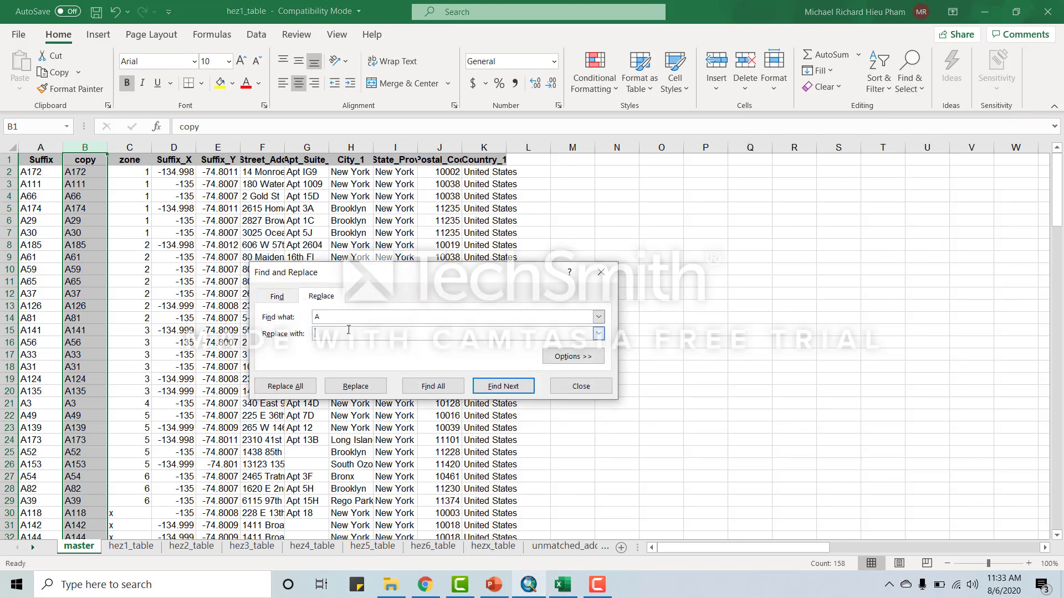
left_click(285, 387)
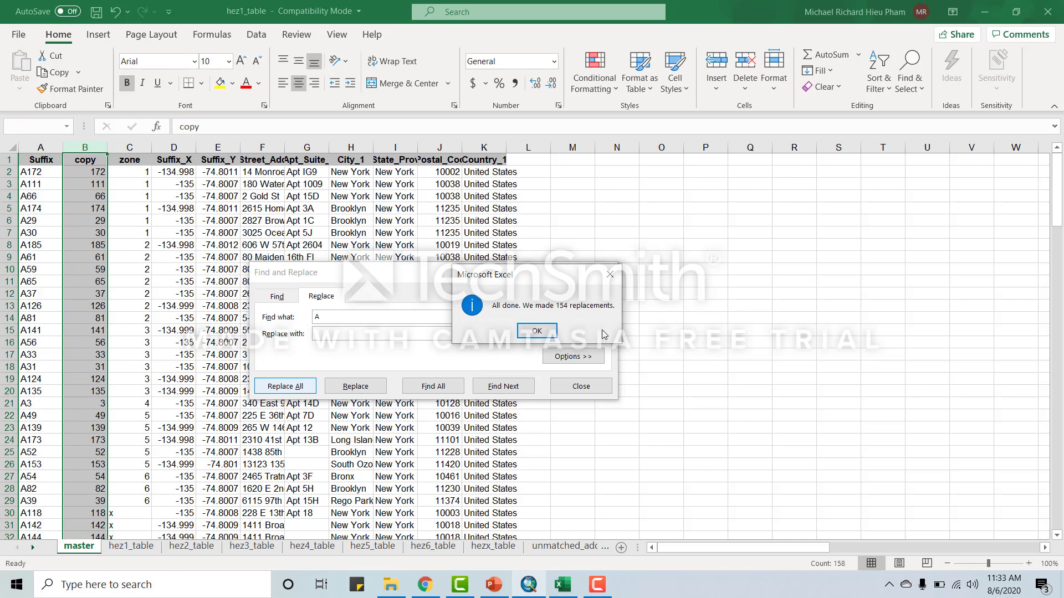
left_click(537, 330)
left_click(602, 388)
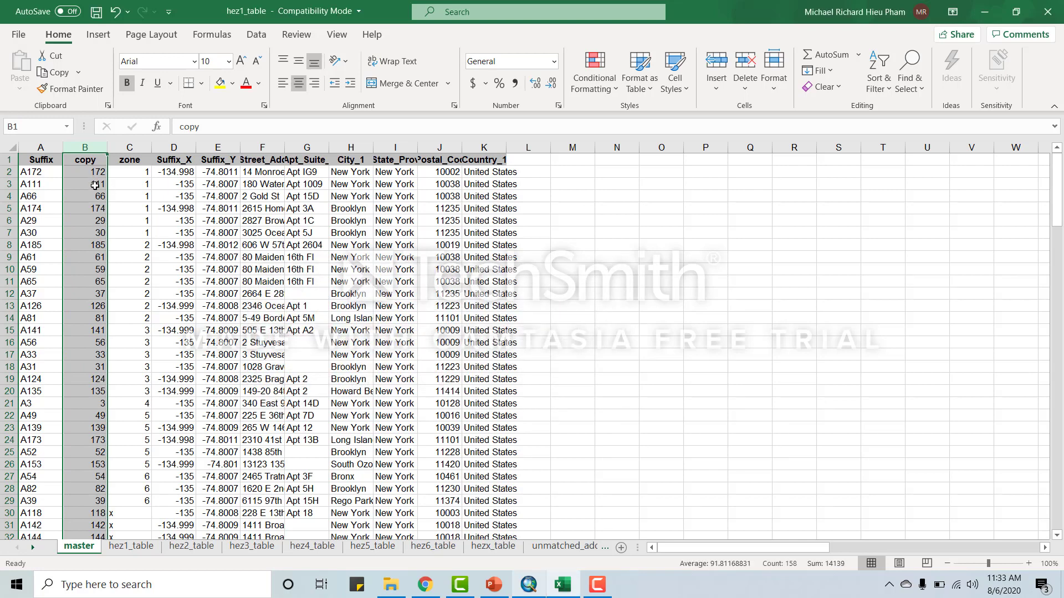
Look through the copy column down to row 158 to check the replaced values and the b entries
scroll(97, 195, "down", 4)
scroll(97, 195, "up", 4)
scroll(101, 181, "down", 20)
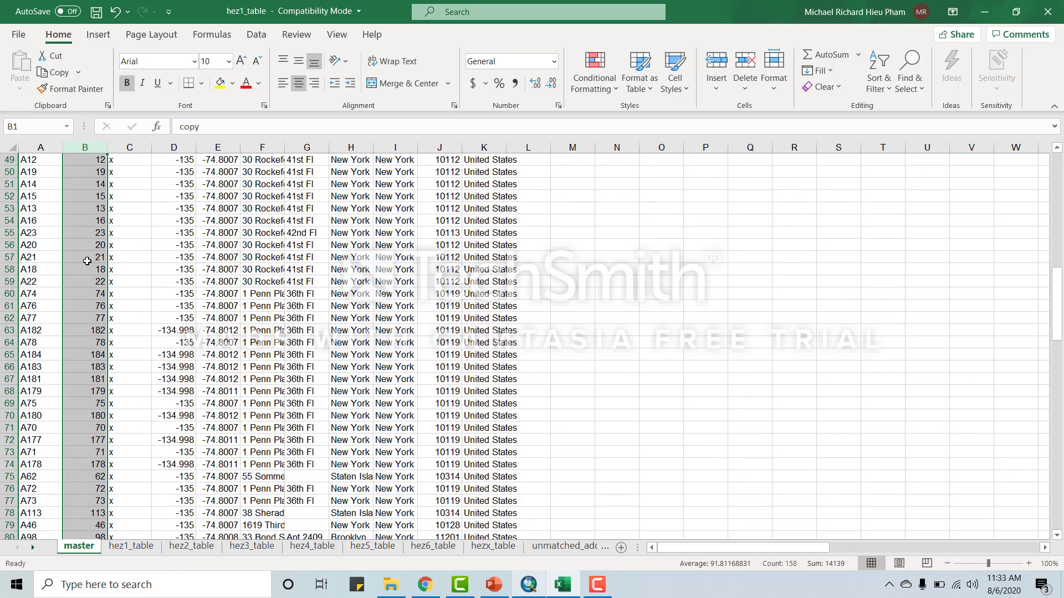
scroll(87, 263, "down", 12)
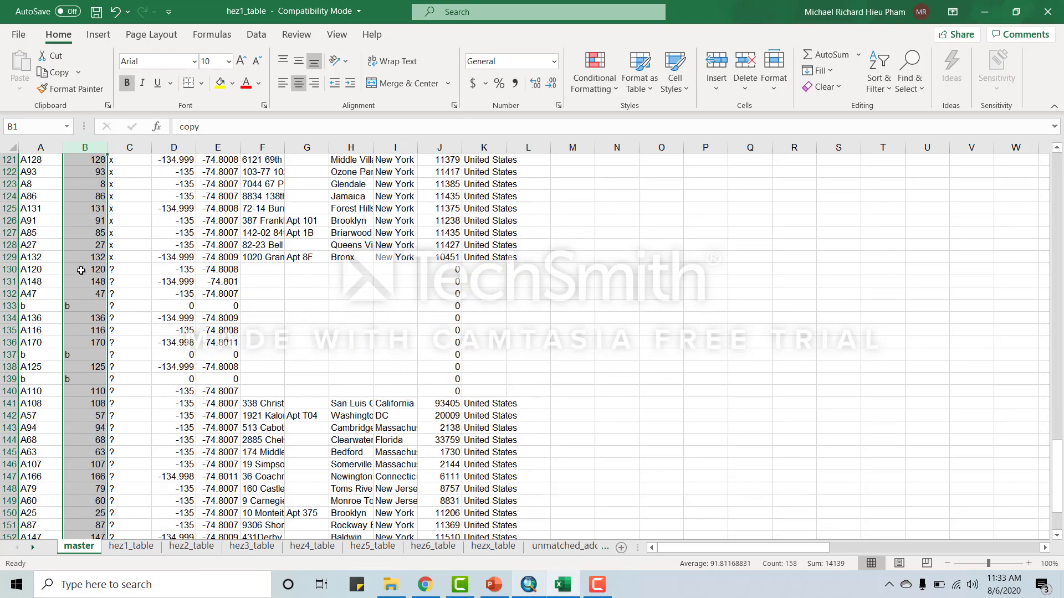
scroll(81, 272, "down", 1)
scroll(81, 272, "down", 1)
scroll(84, 239, "down", 4)
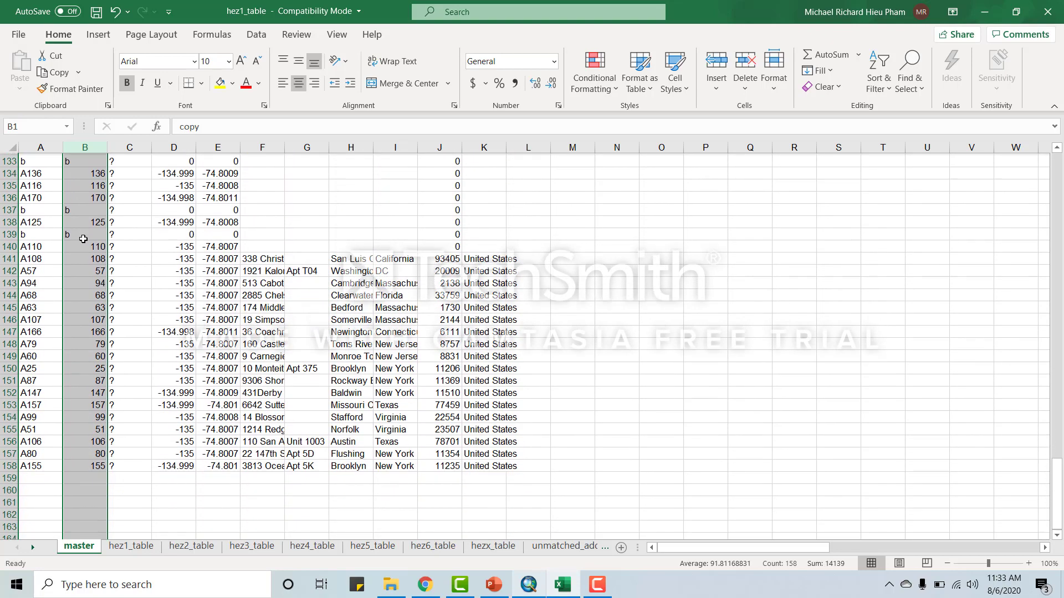
scroll(83, 239, "up", 5)
scroll(83, 239, "up", 20)
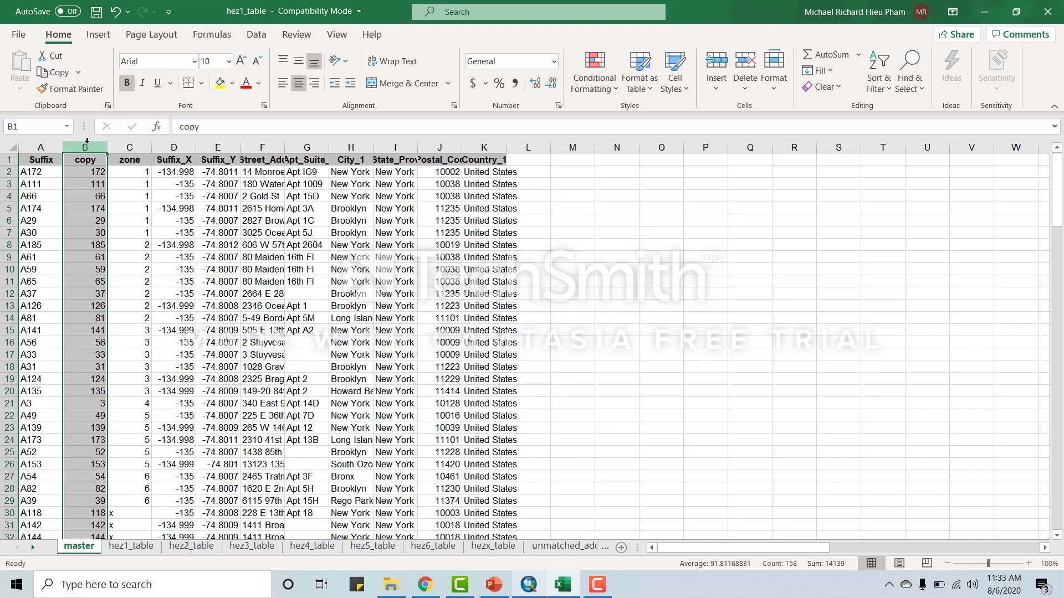
Sort the master sheet by the copy column from smallest to largest, expanding the selection to the neighbouring columns
left_click(886, 88)
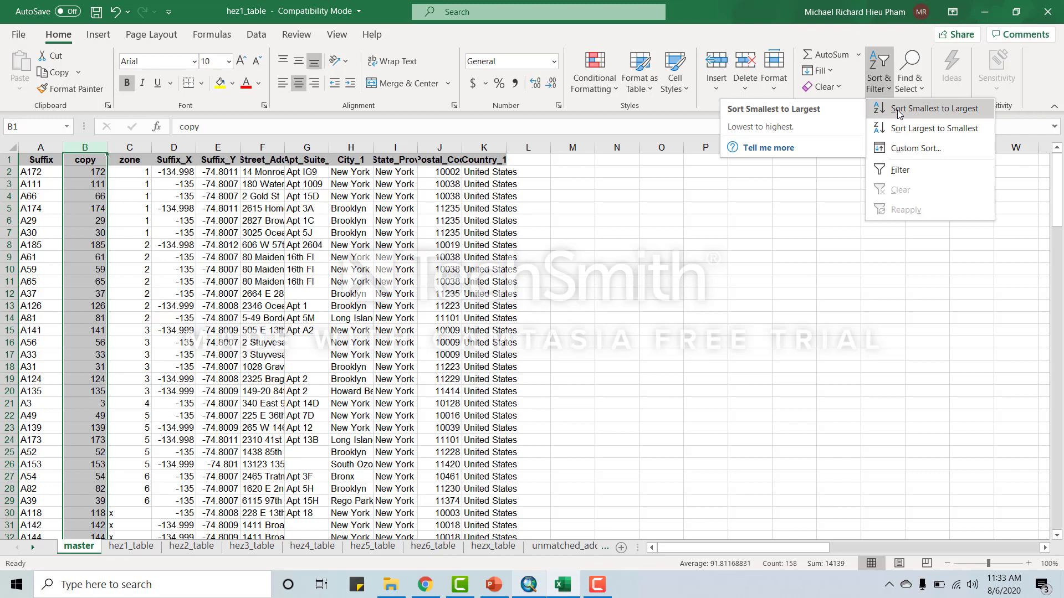
left_click(896, 109)
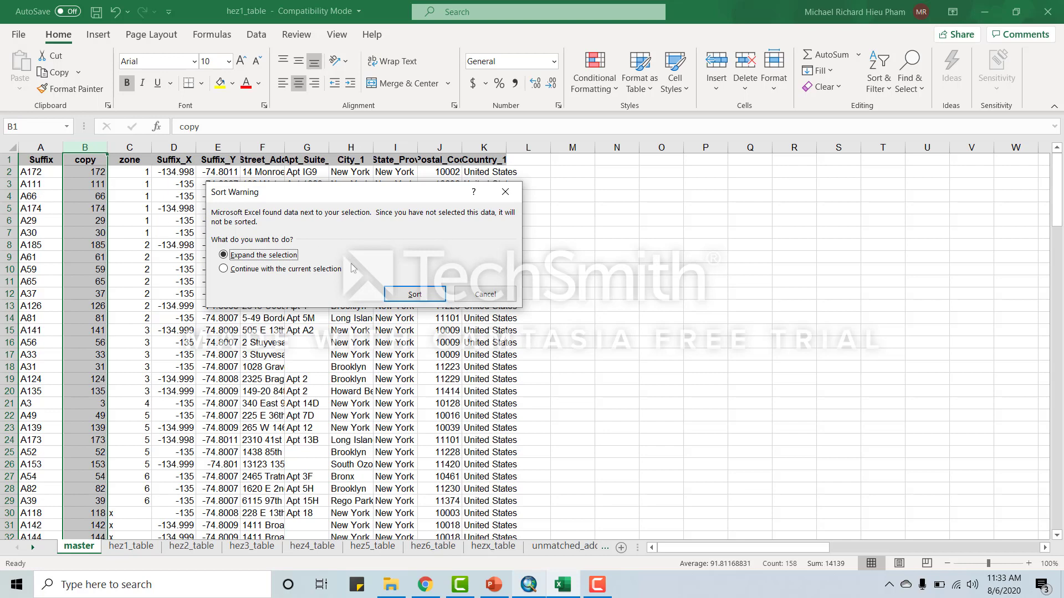
left_click(414, 294)
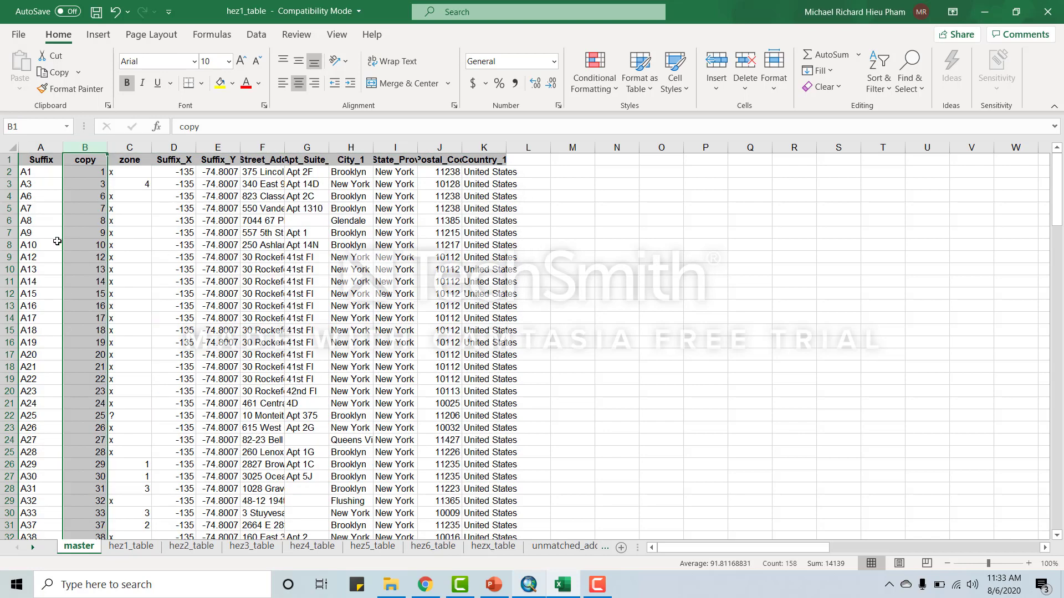
Examine the order of the sorted Suffix values in the master sheet, including the b rows 156 to 158
scroll(56, 239, "down", 20)
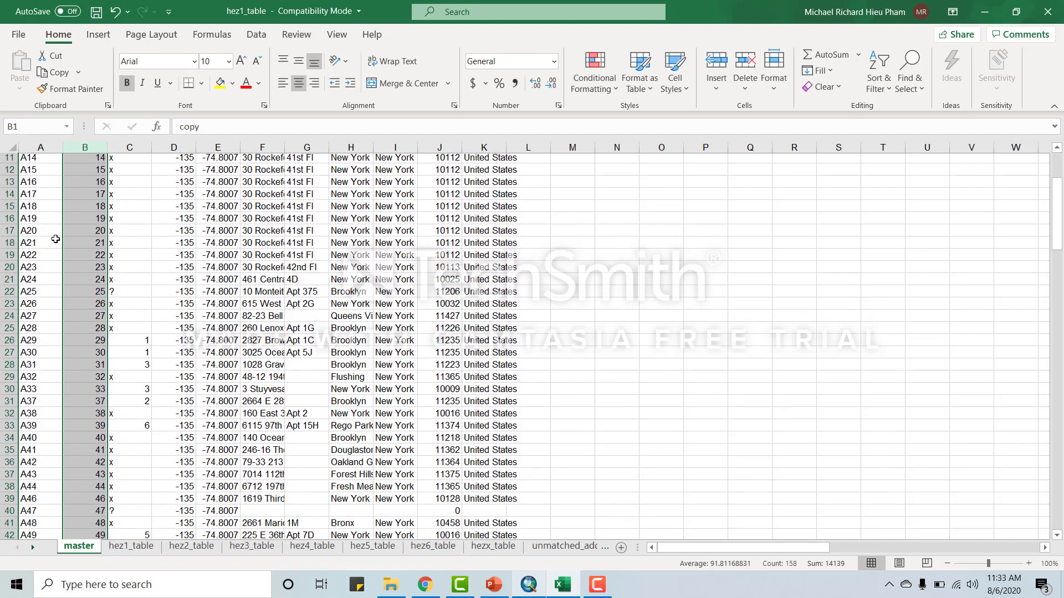
scroll(55, 239, "down", 8)
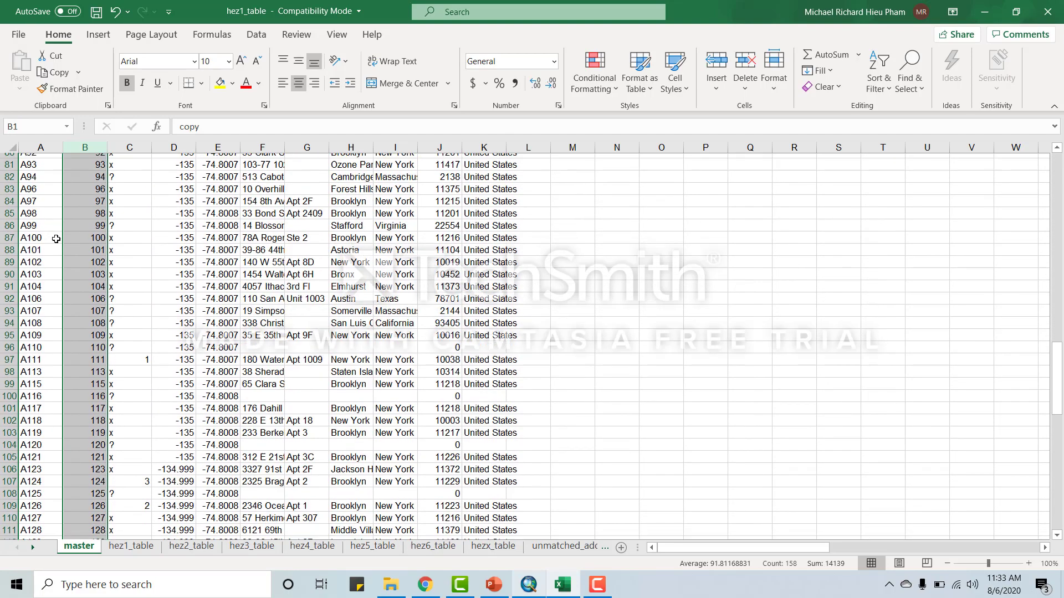
scroll(29, 282, "down", 13)
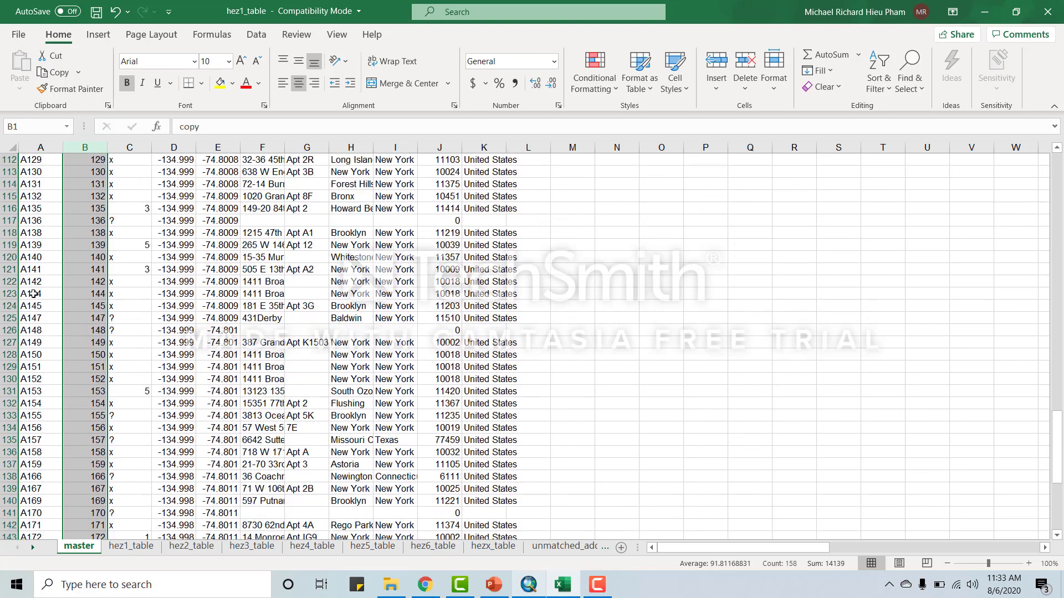
scroll(33, 294, "down", 1)
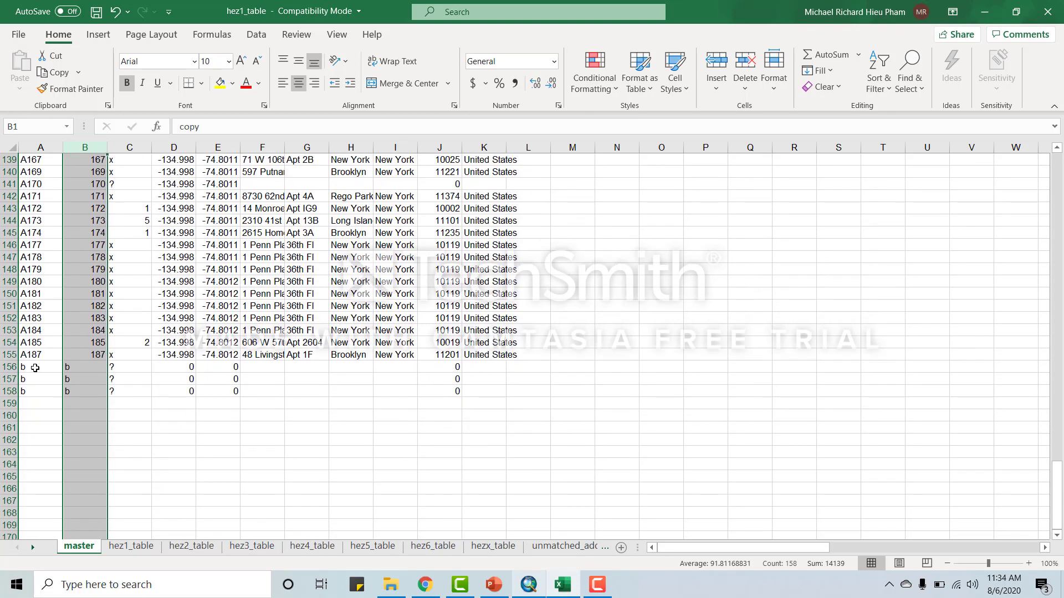
left_click(35, 368)
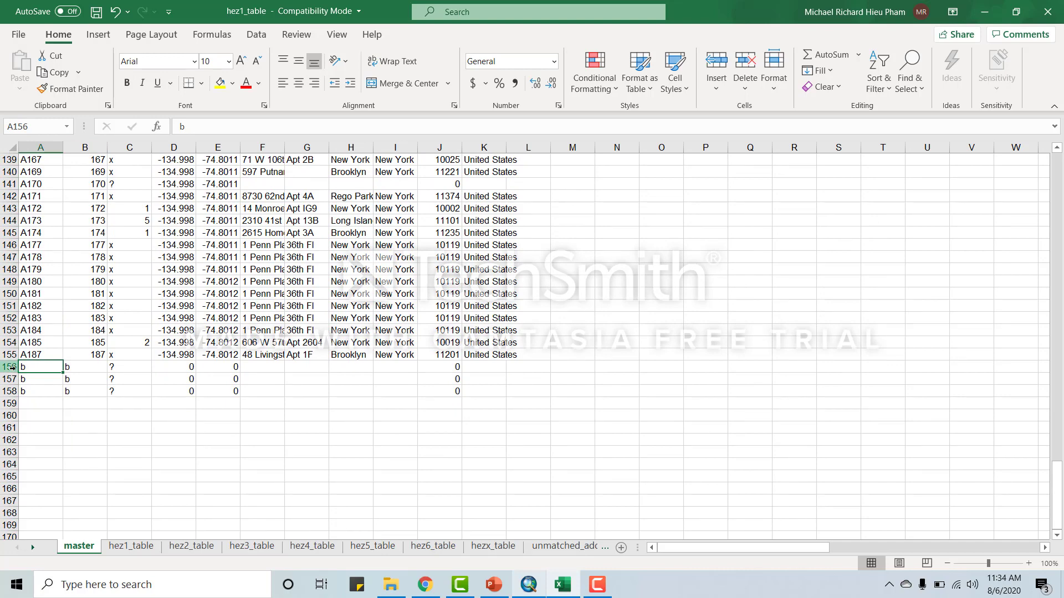
left_click(11, 367)
left_click(503, 391)
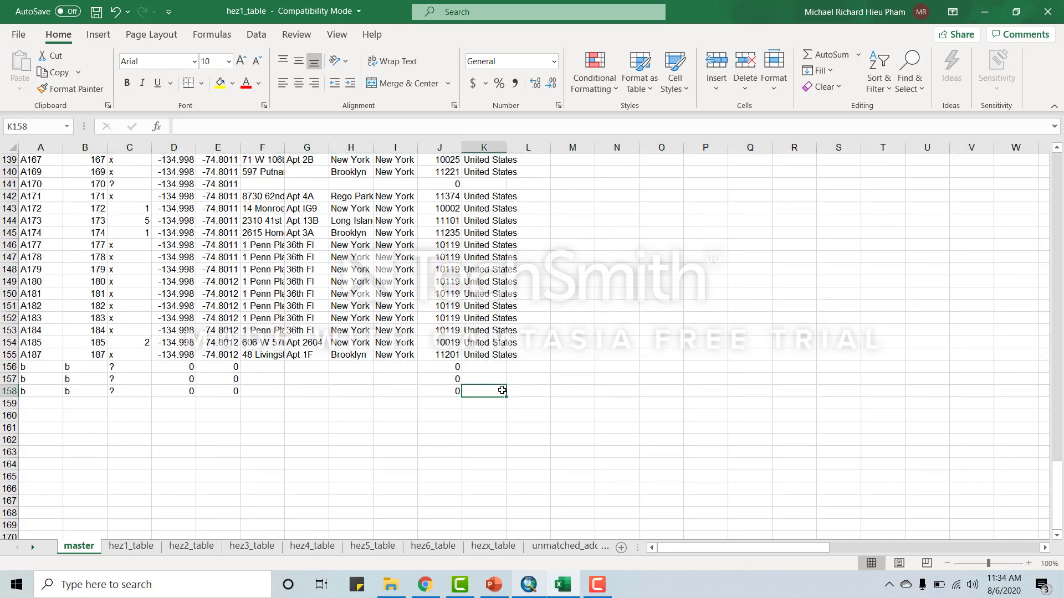
left_click(11, 367)
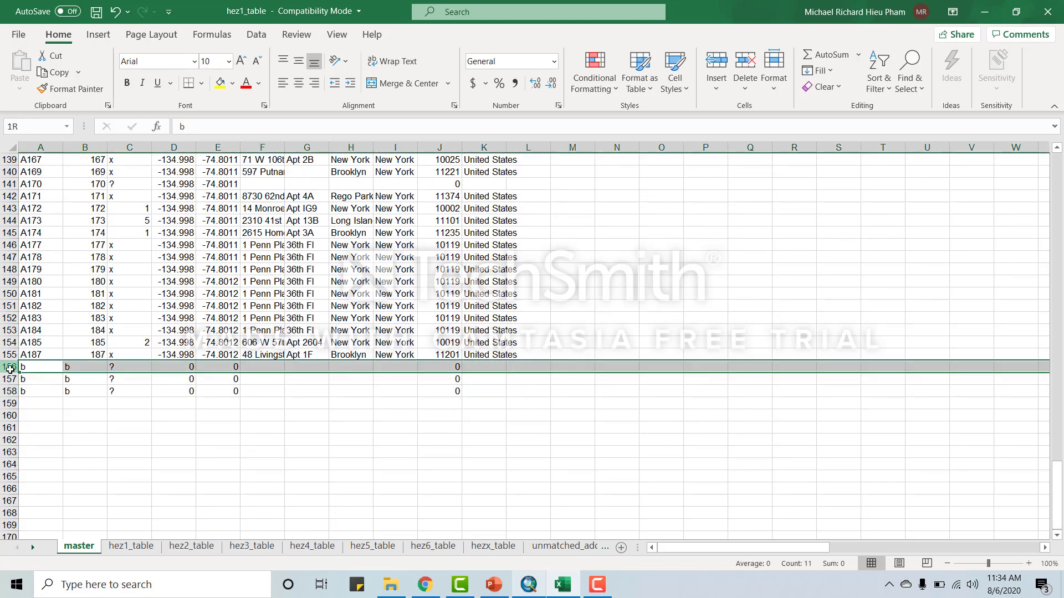
scroll(108, 351, "up", 17)
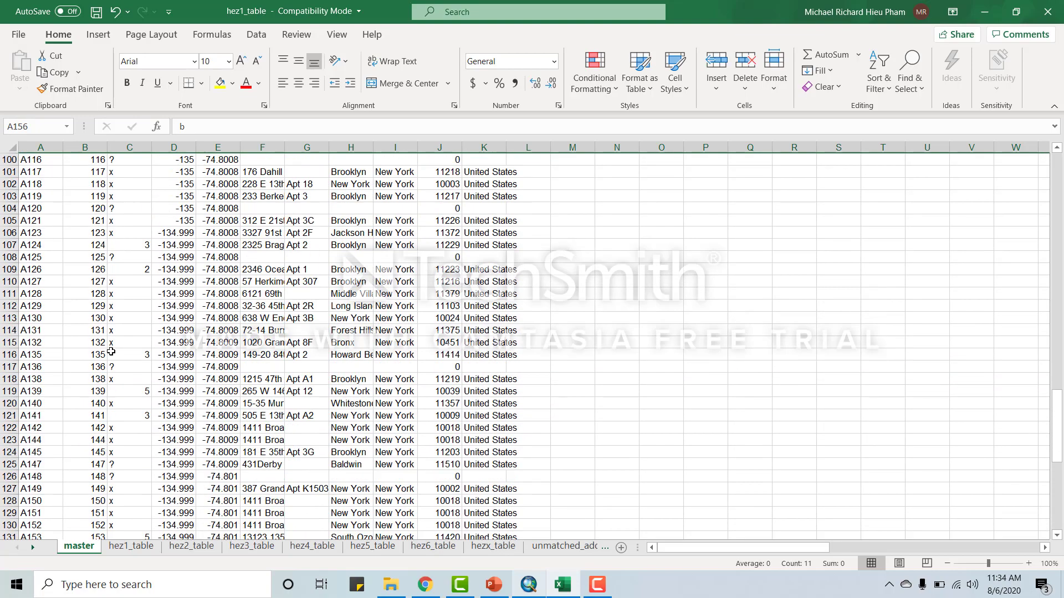
scroll(110, 351, "up", 11)
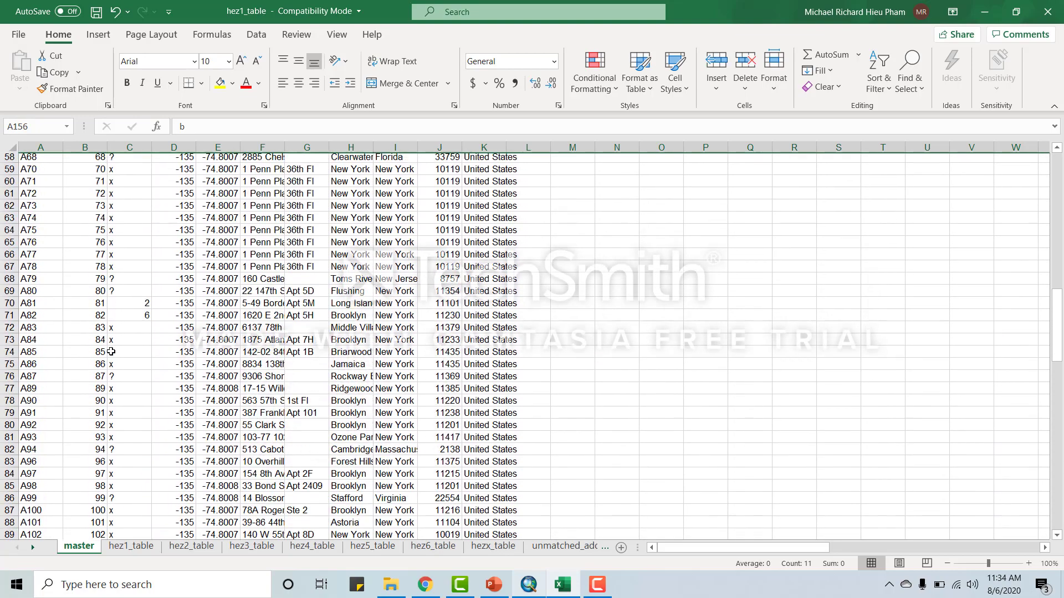
scroll(110, 351, "up", 12)
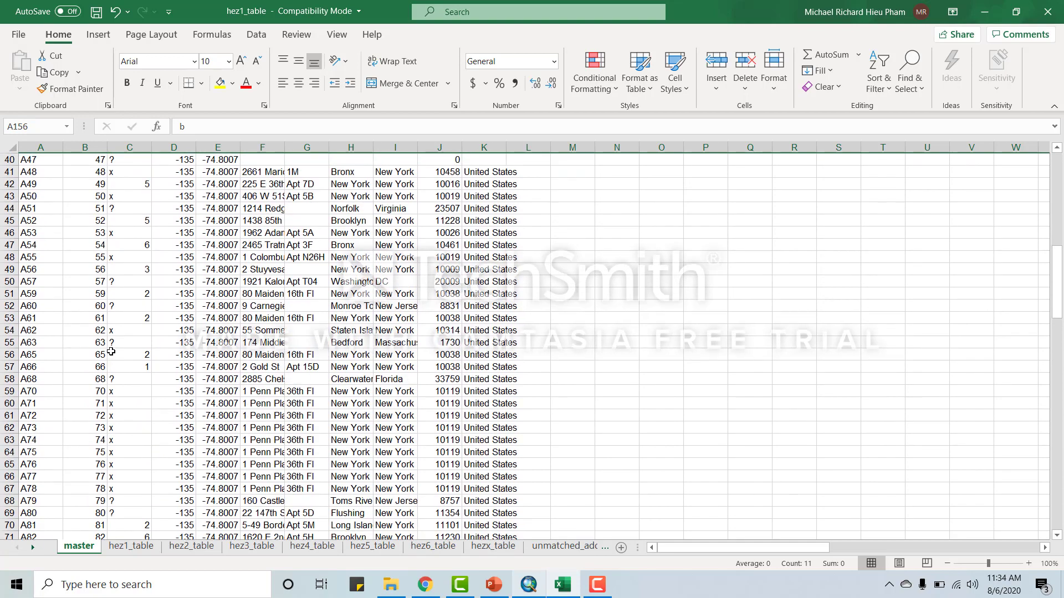
scroll(110, 351, "up", 6)
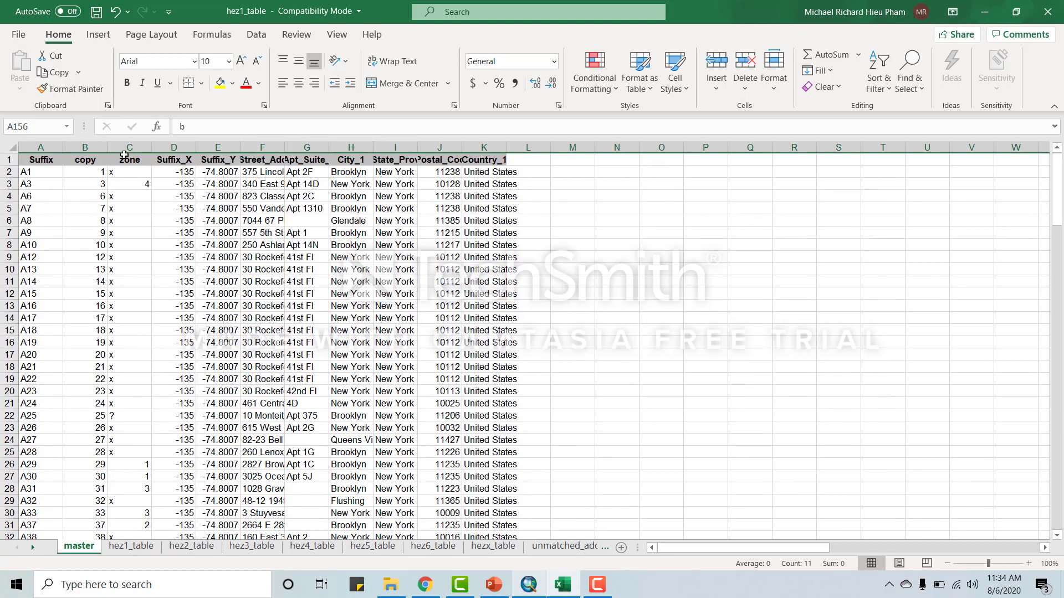
Look through the zone column of the sorted master sheet to review the numbered, x and ? entries
scroll(130, 238, "down", 1)
scroll(130, 238, "down", 6)
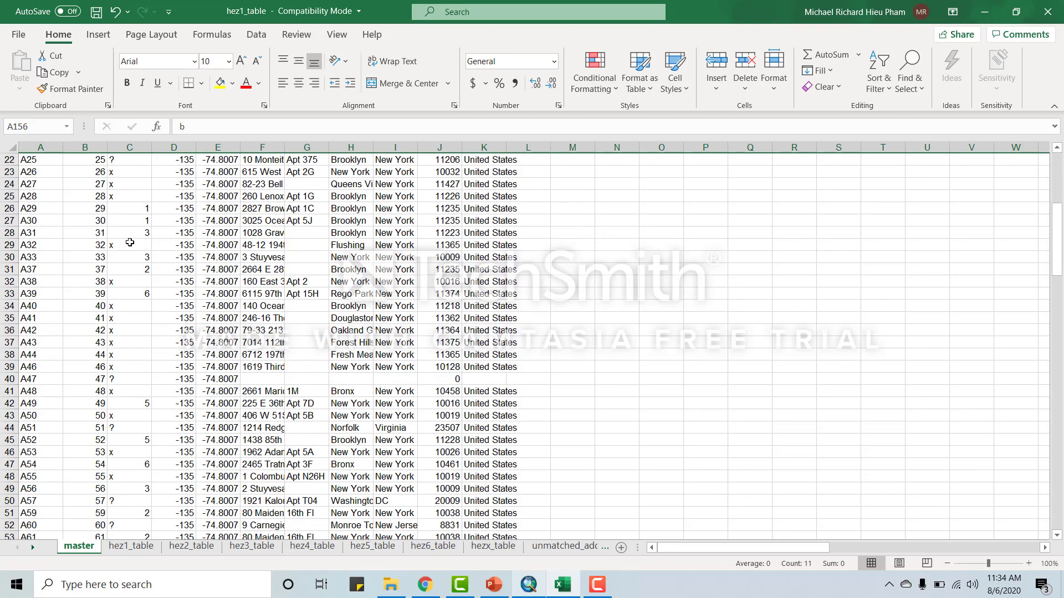
scroll(130, 243, "down", 1)
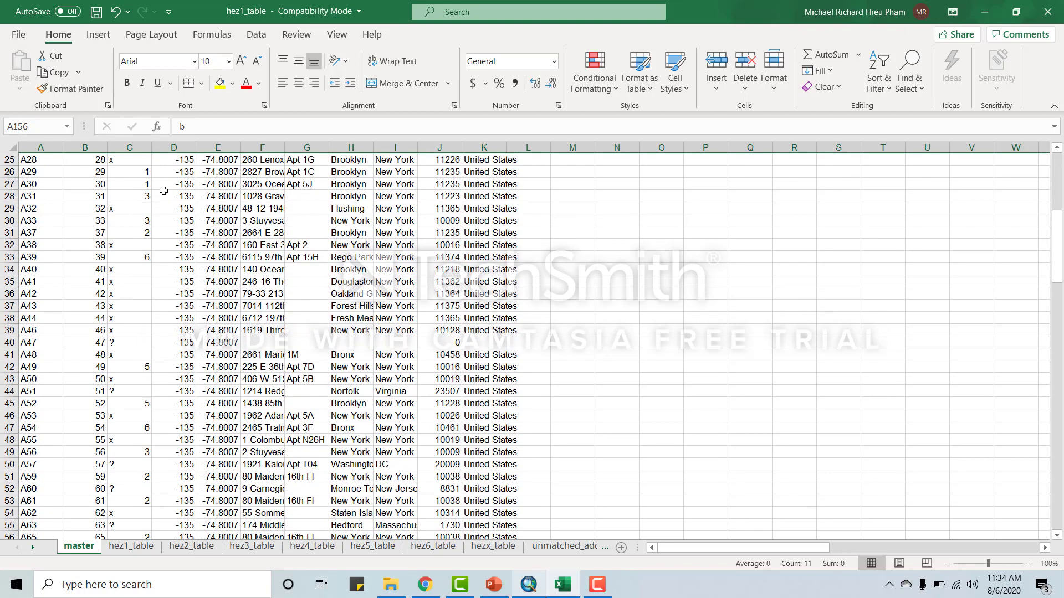
scroll(163, 186, "up", 5)
scroll(161, 194, "down", 11)
scroll(160, 212, "down", 13)
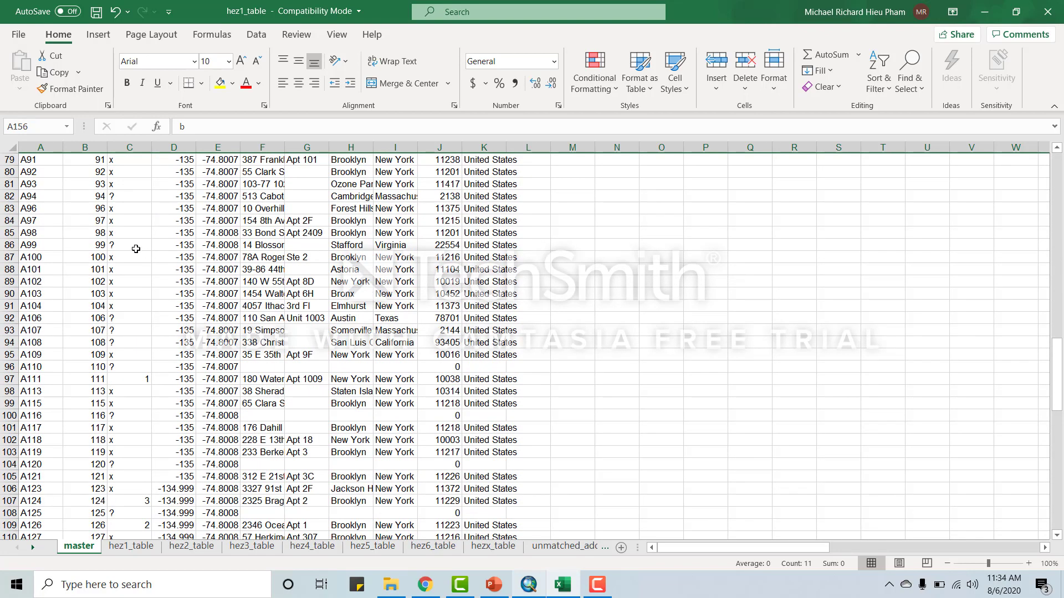
left_click(128, 246)
scroll(128, 247, "up", 20)
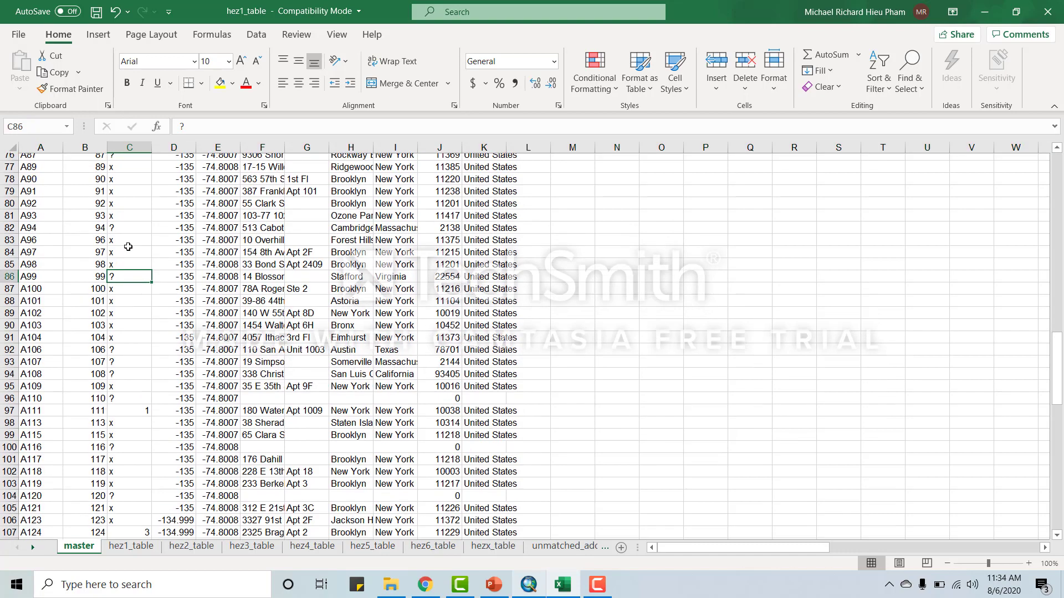
scroll(128, 247, "up", 5)
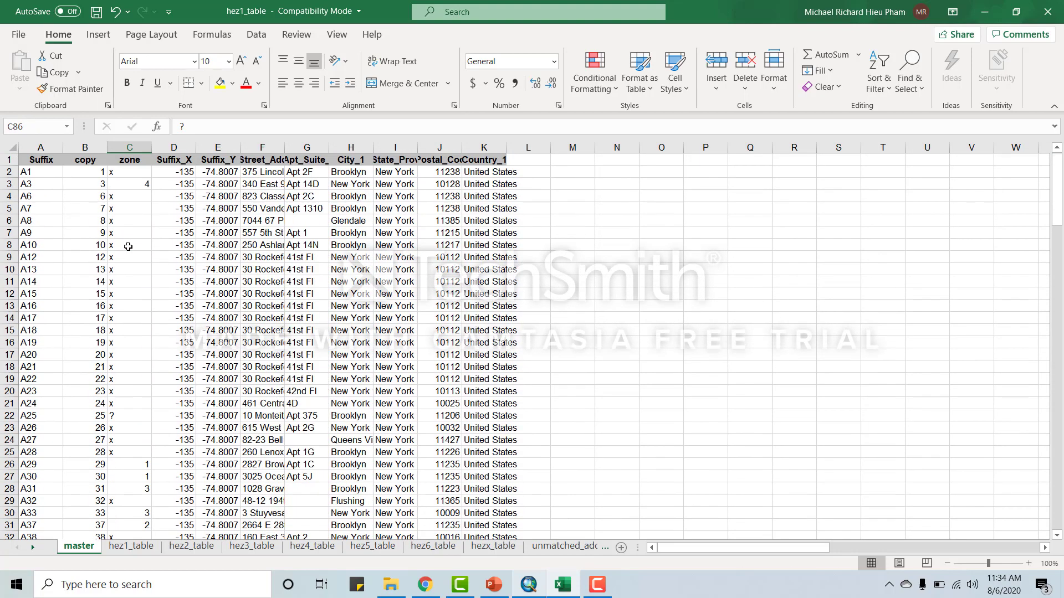